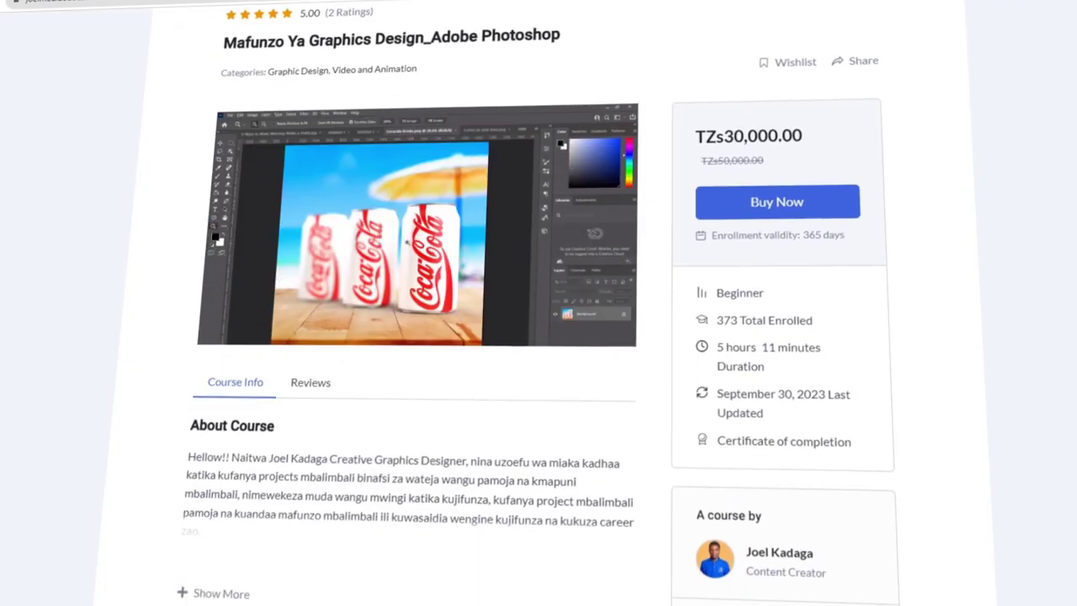
Scroll down the course outline to its later sections
{"action": "scroll", "coordinate": [412, 336], "scroll_direction": "down", "scroll_amount": 8}
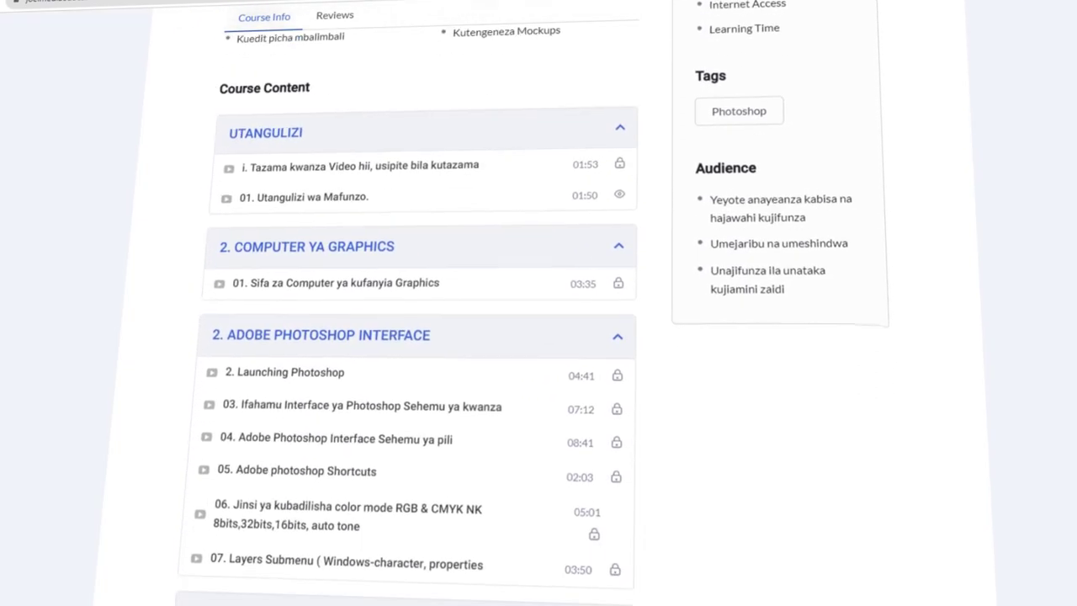
{"action": "scroll", "coordinate": [413, 337], "scroll_direction": "down", "scroll_amount": 9}
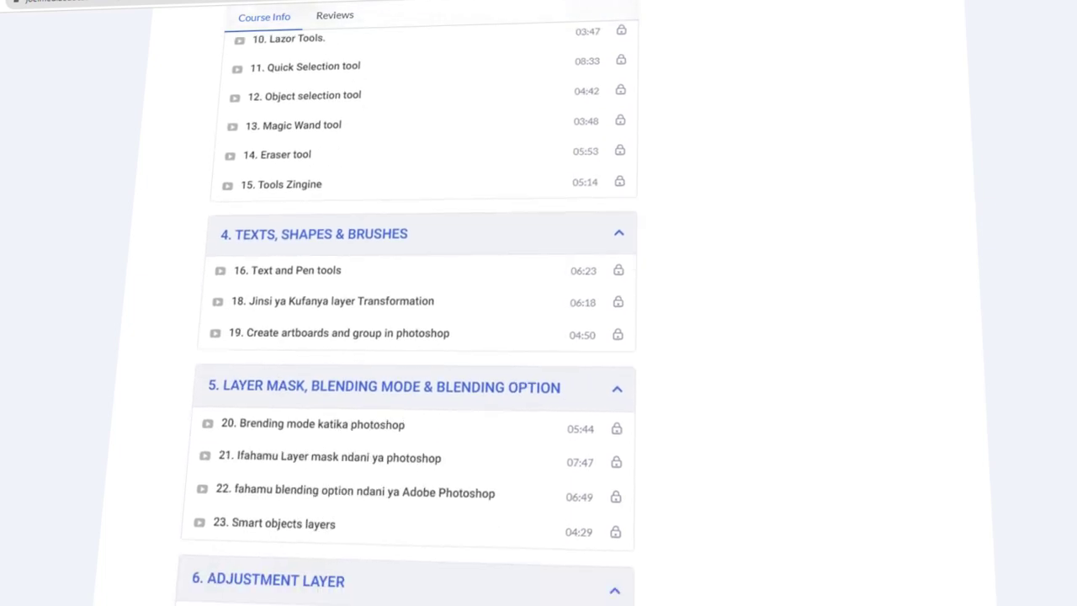
{"action": "scroll", "coordinate": [412, 336], "scroll_direction": "down", "scroll_amount": 8}
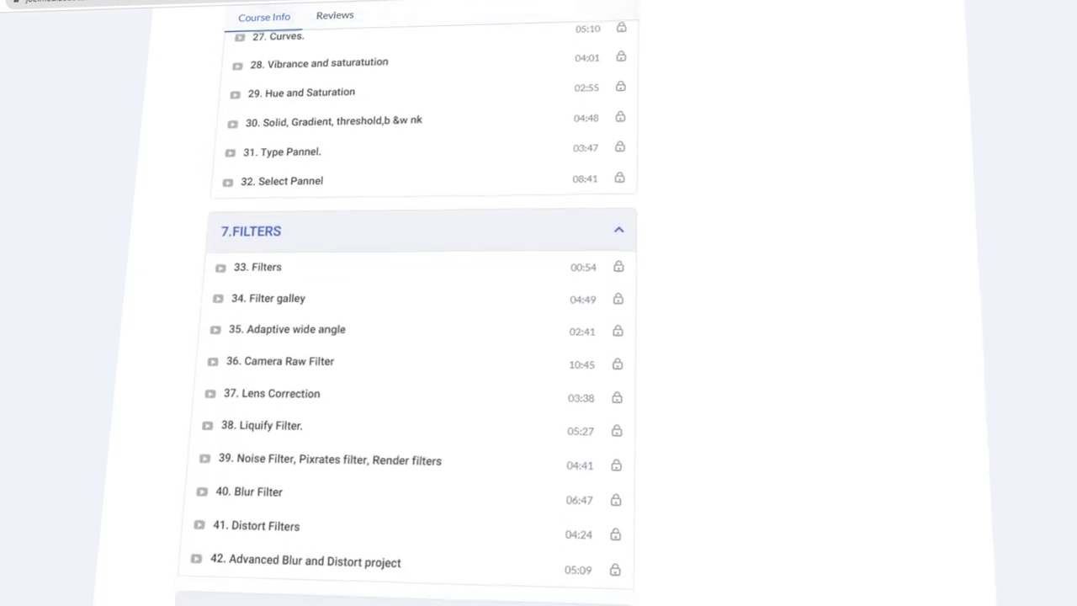
{"action": "scroll", "coordinate": [412, 337], "scroll_direction": "down", "scroll_amount": 8}
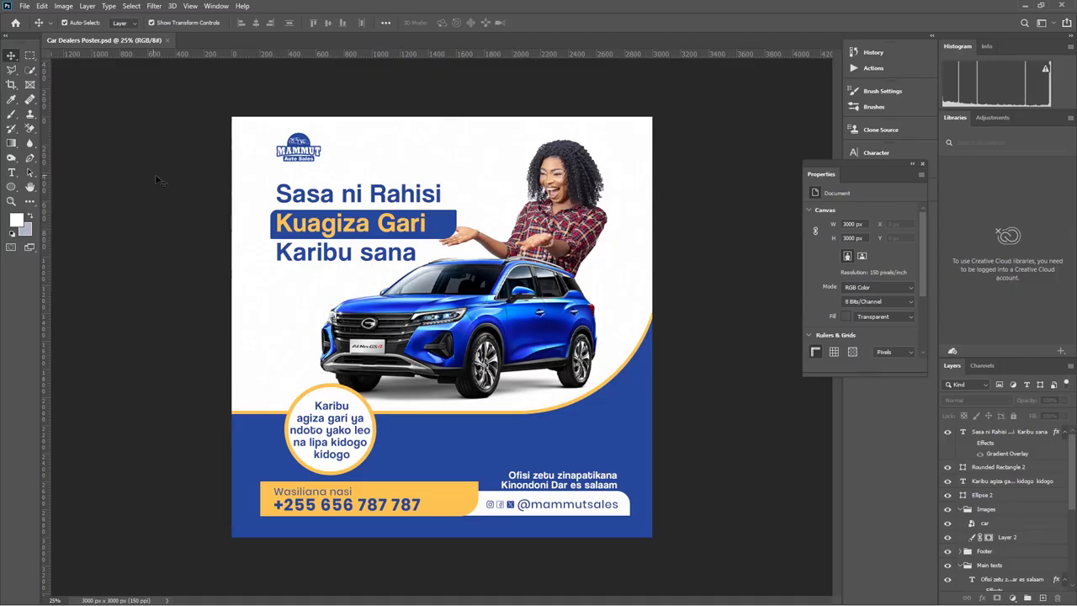
Start a new document from the File menu, preset to 2000 × 2000 px at 150 ppi
{"action": "left_click", "coordinate": [26, 6]}
{"action": "left_click", "coordinate": [46, 20]}
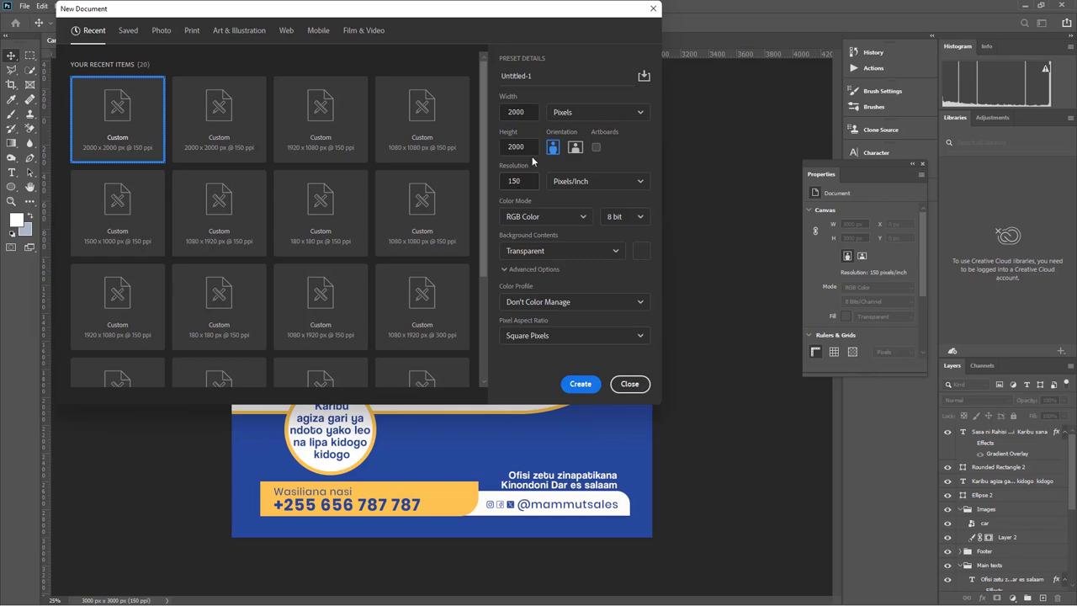
Create 'Car Dealers Poster Design' at 2000 × 2000 px with a transparent background
{"action": "double_click", "coordinate": [549, 78]}
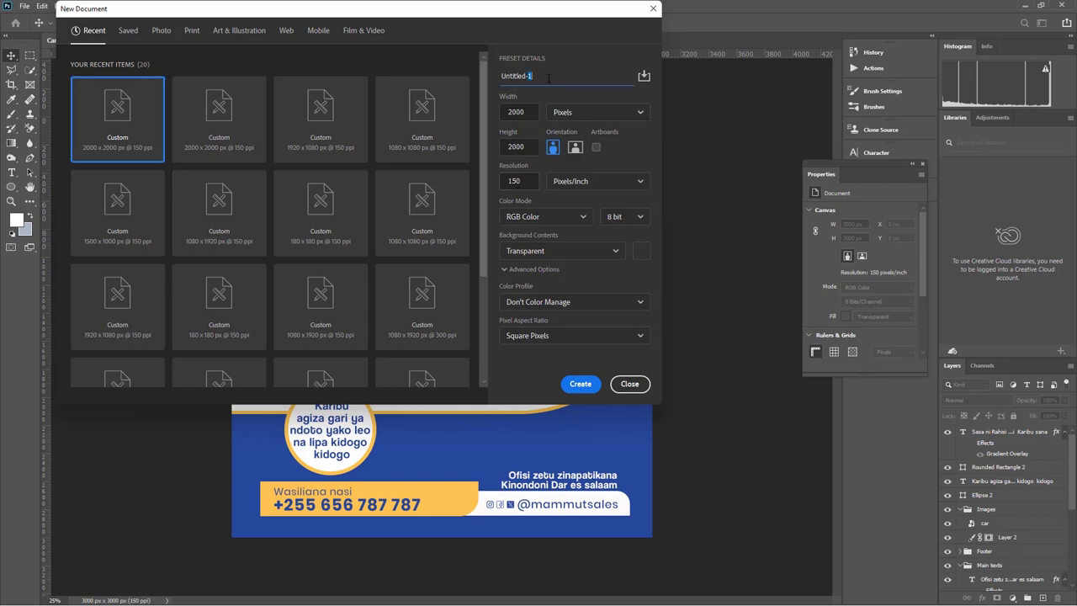
{"action": "key", "text": "ctrl+a"}
{"action": "type", "text": "Car Dealers Poster Design"}
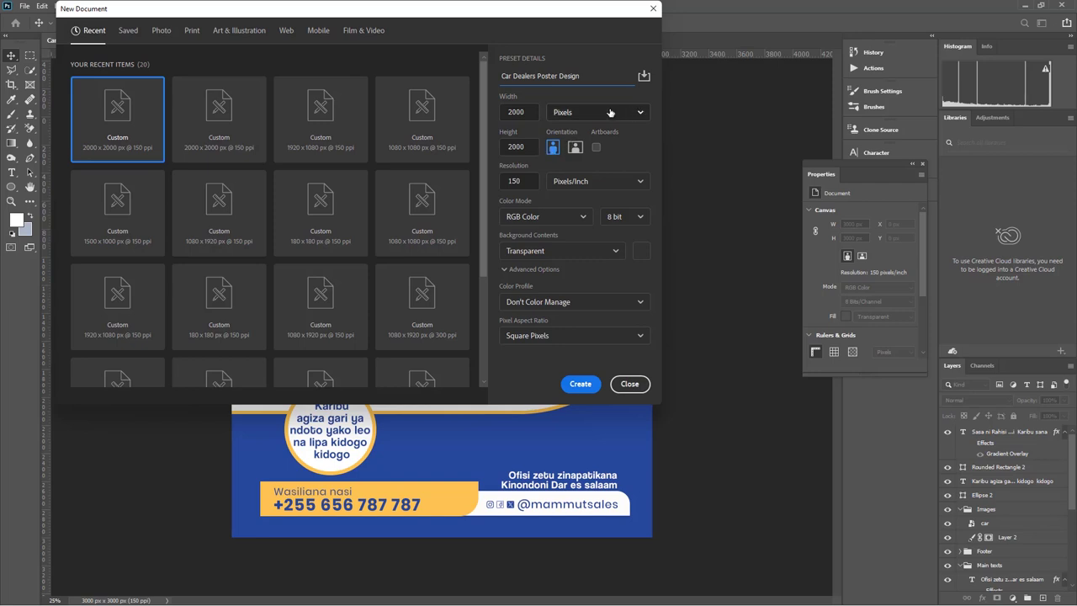
{"action": "left_click", "coordinate": [627, 113]}
{"action": "left_click", "coordinate": [572, 137]}
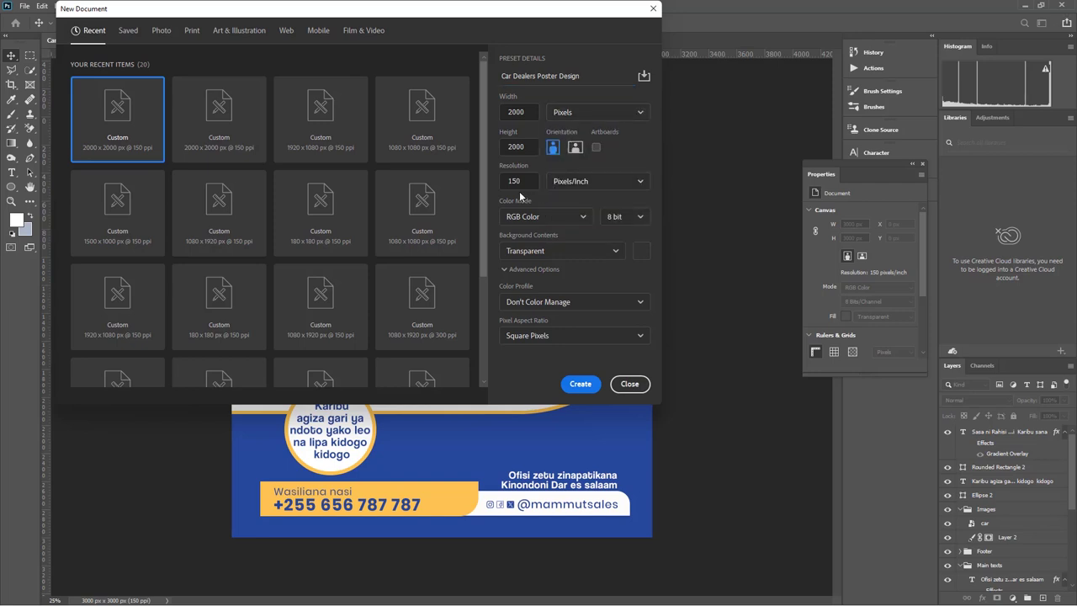
{"action": "left_click", "coordinate": [539, 251]}
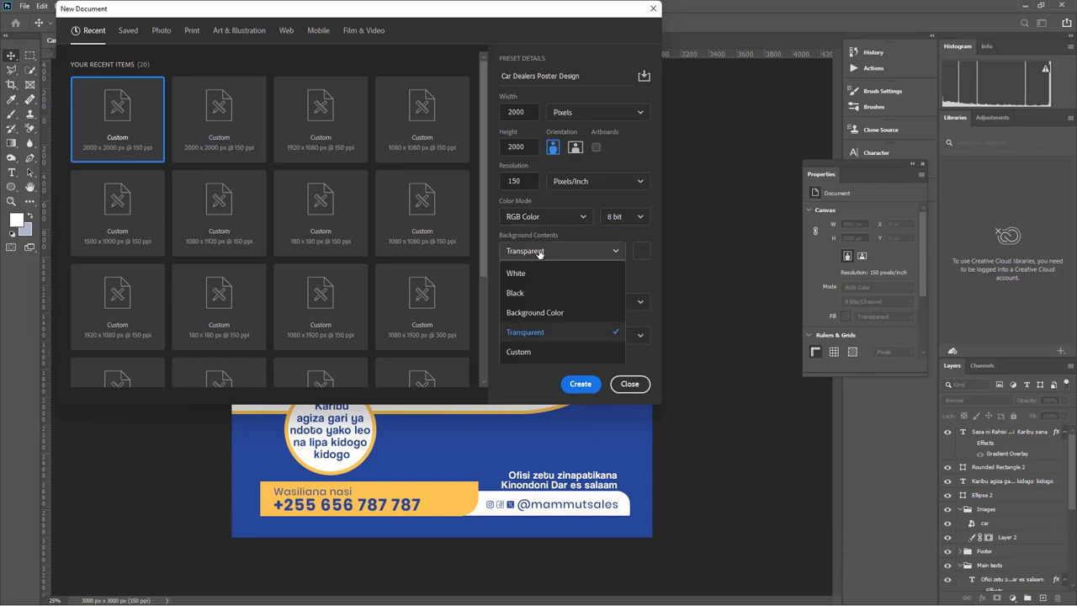
{"action": "left_click", "coordinate": [528, 333]}
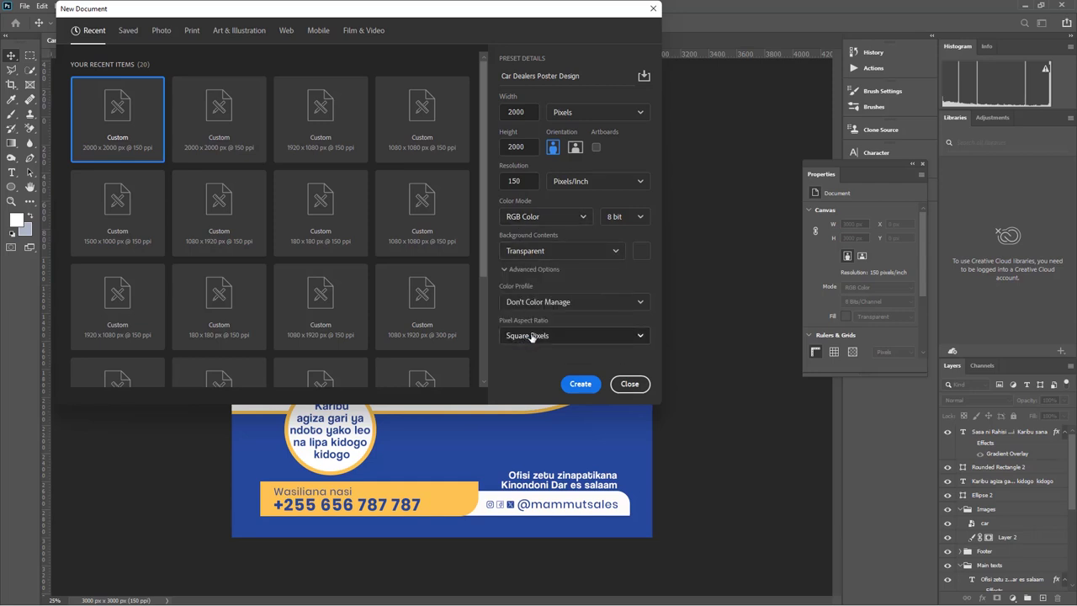
{"action": "left_click", "coordinate": [579, 388]}
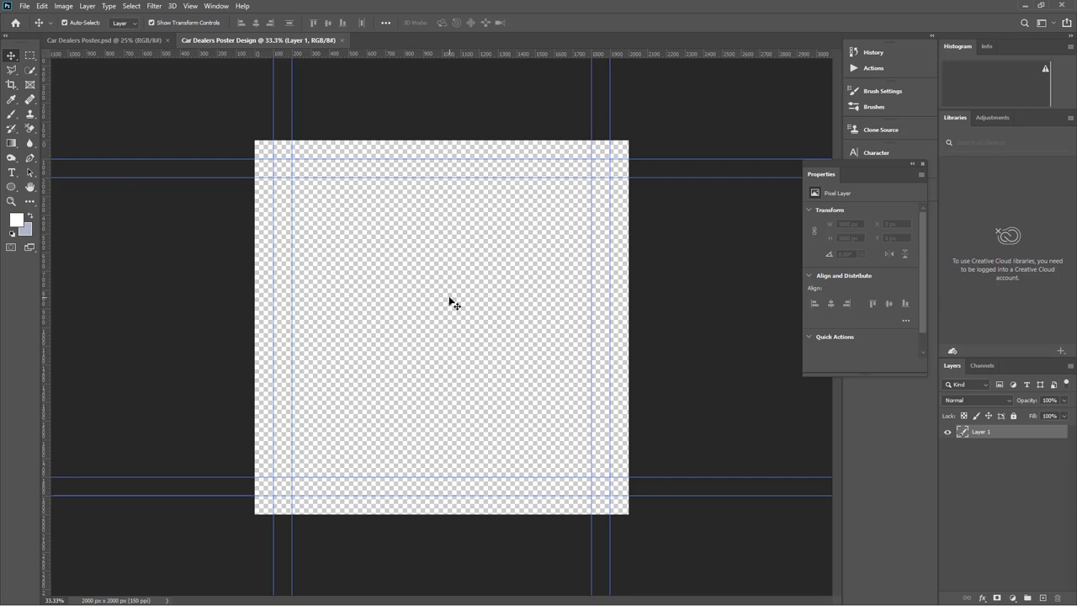
Add a white Solid Color fill layer, then begin placing an image file
{"action": "left_click", "coordinate": [1014, 597]}
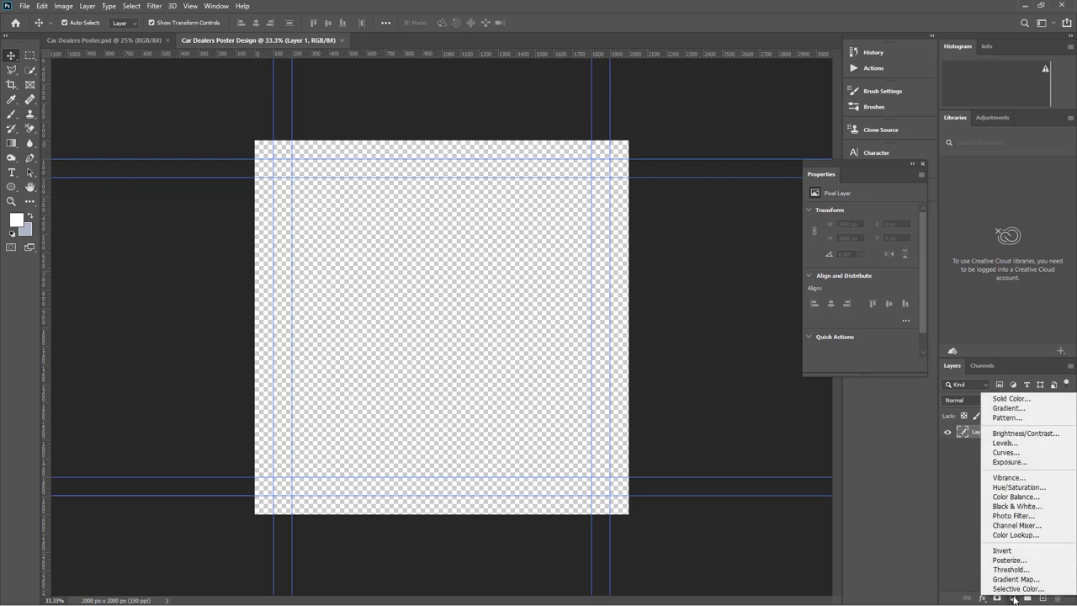
{"action": "left_click", "coordinate": [1010, 399]}
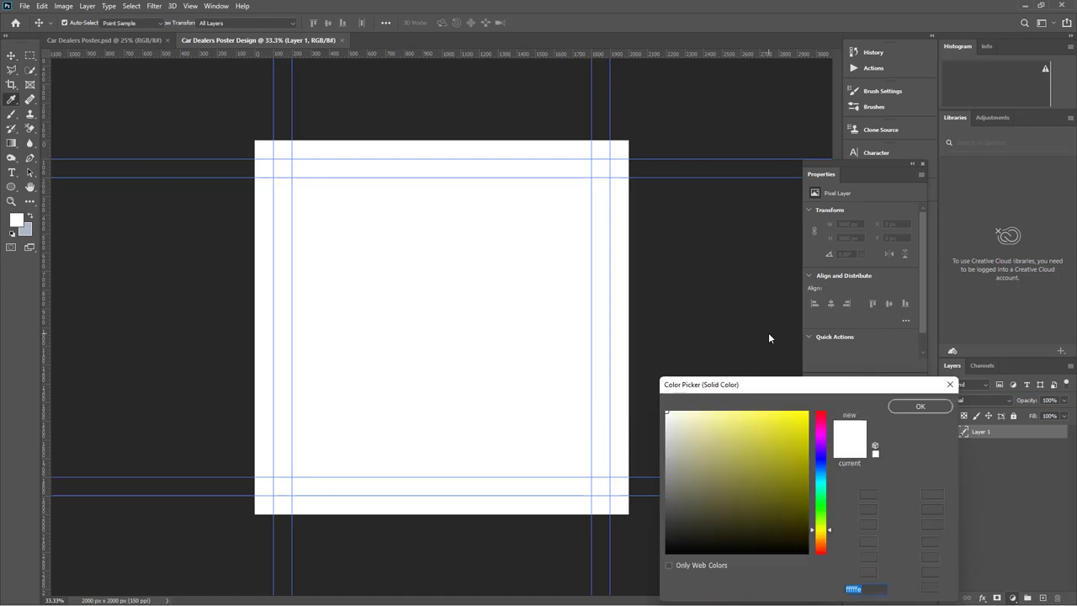
{"action": "left_click", "coordinate": [950, 385]}
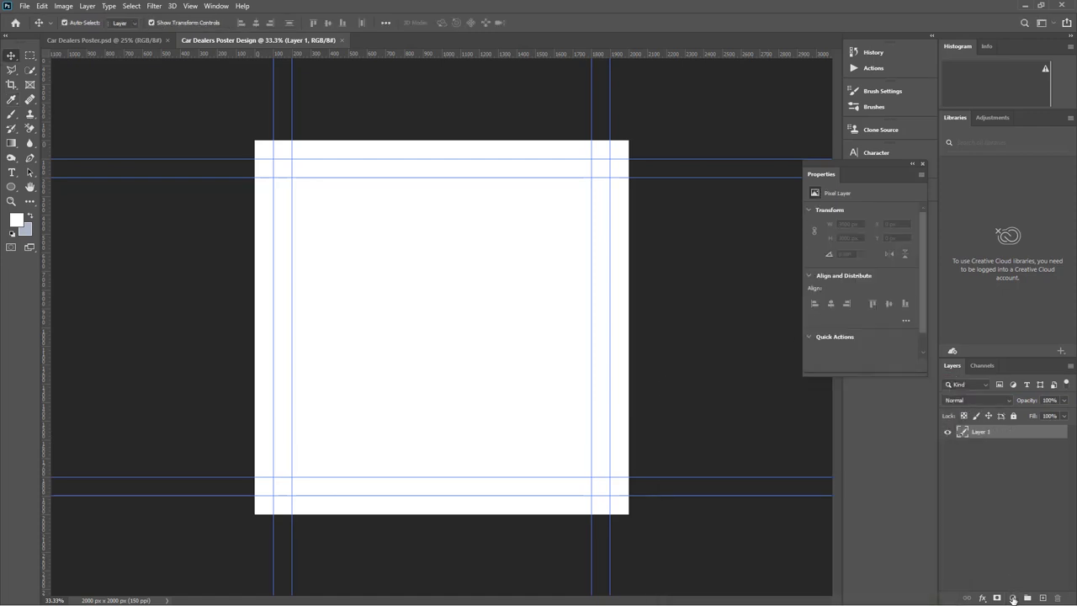
{"action": "left_click", "coordinate": [1013, 598]}
{"action": "left_click", "coordinate": [1007, 400]}
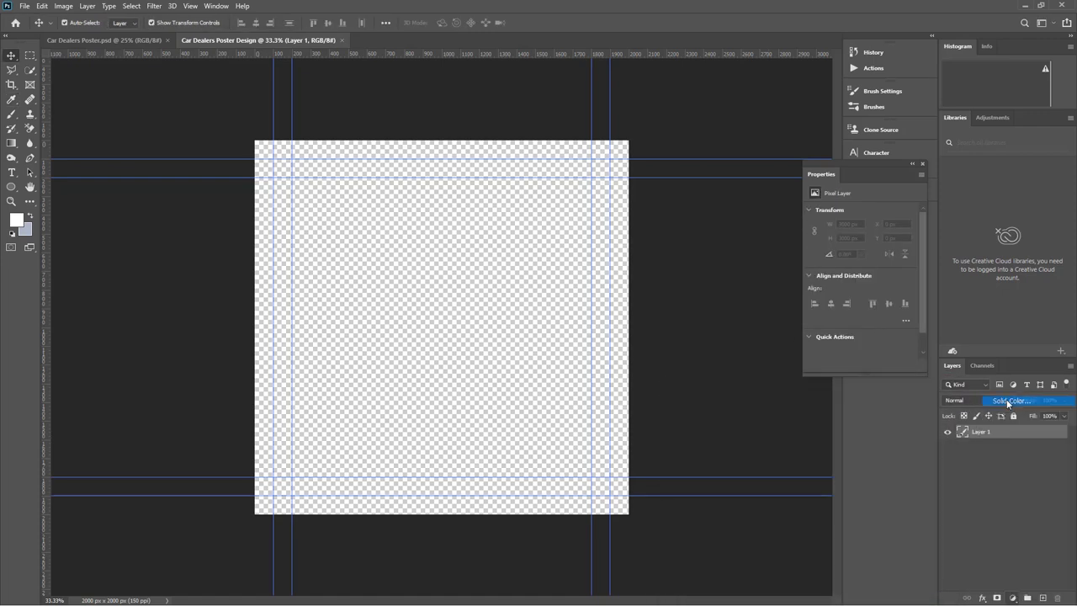
{"action": "left_click", "coordinate": [906, 407]}
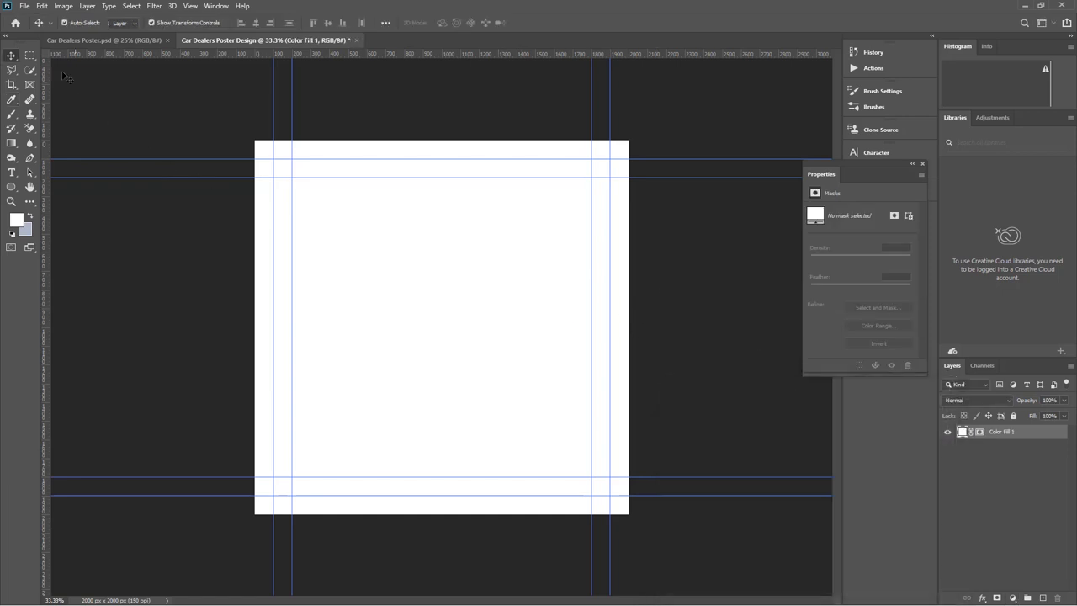
{"action": "left_click", "coordinate": [25, 6]}
{"action": "left_click", "coordinate": [76, 234]}
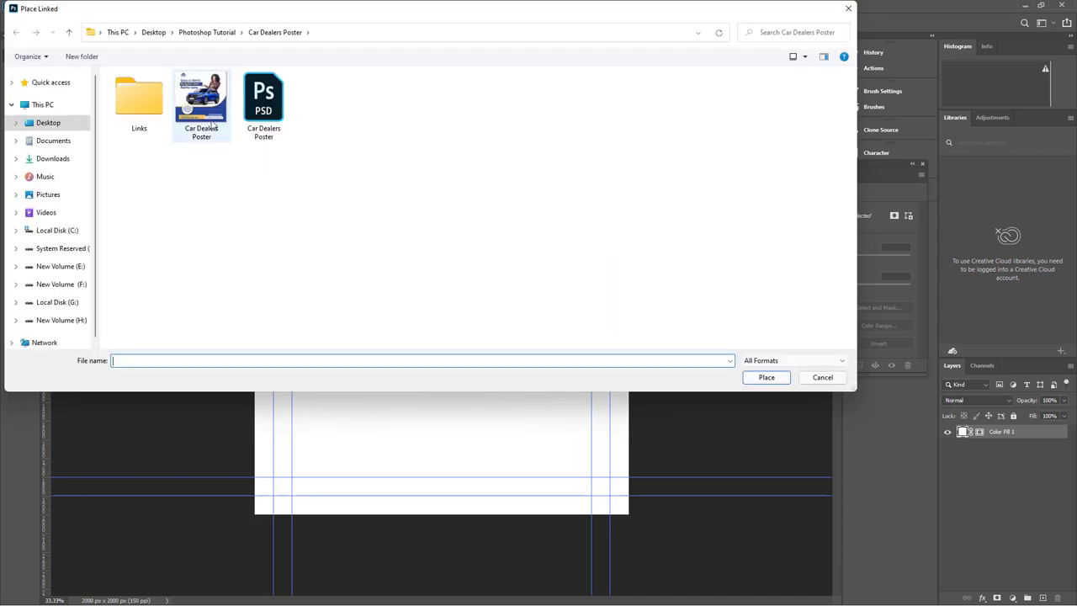
Place the Car Dealers Poster image into the document
{"action": "left_click", "coordinate": [211, 124]}
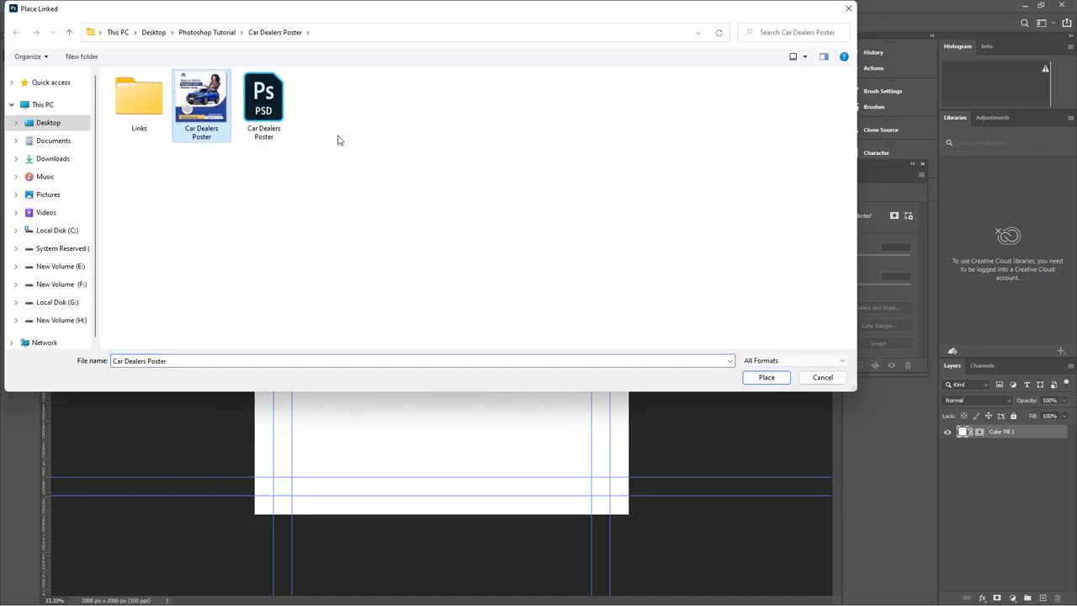
{"action": "left_click", "coordinate": [762, 379]}
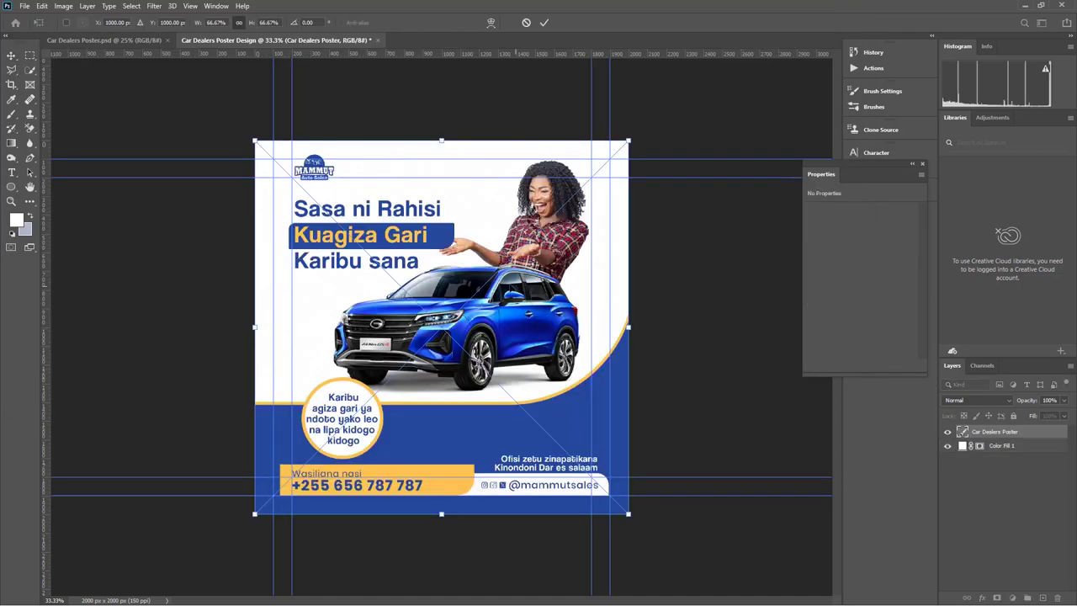
{"action": "left_click_drag", "start_coordinate": [441, 141], "coordinate": [491, 273]}
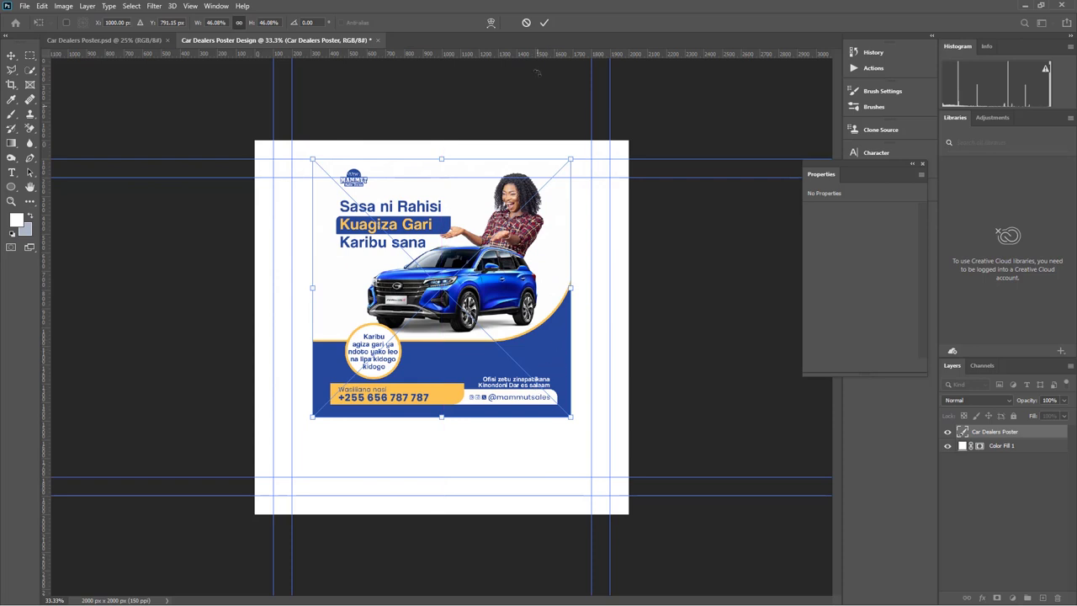
{"action": "left_click", "coordinate": [544, 23]}
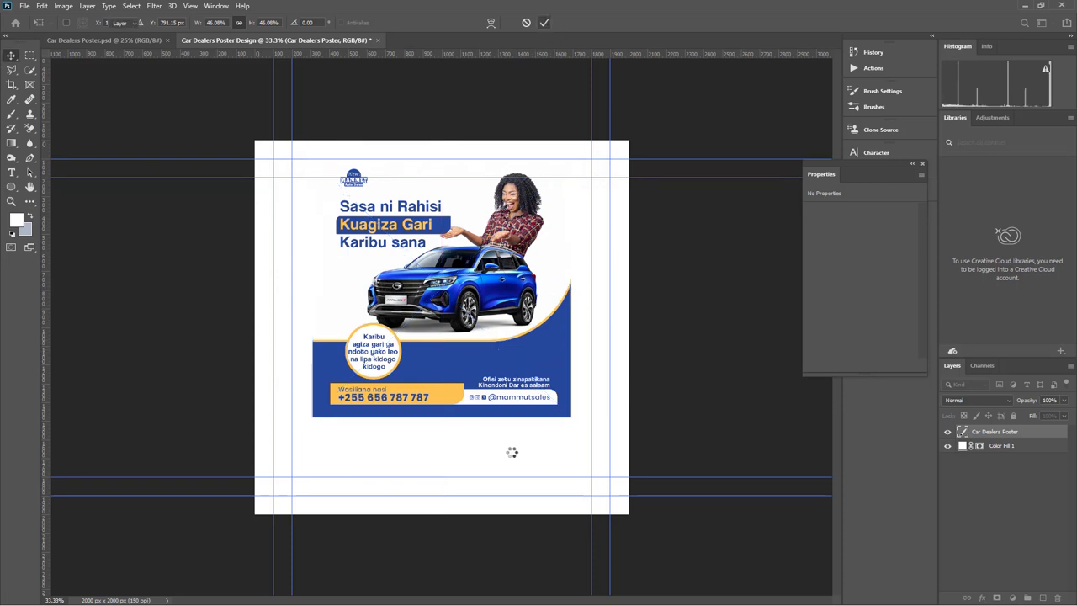
Recolour Color Fill 1 to the poster's blue #25489a using the eyedropper
{"action": "key", "text": "alt+bracketleft"}
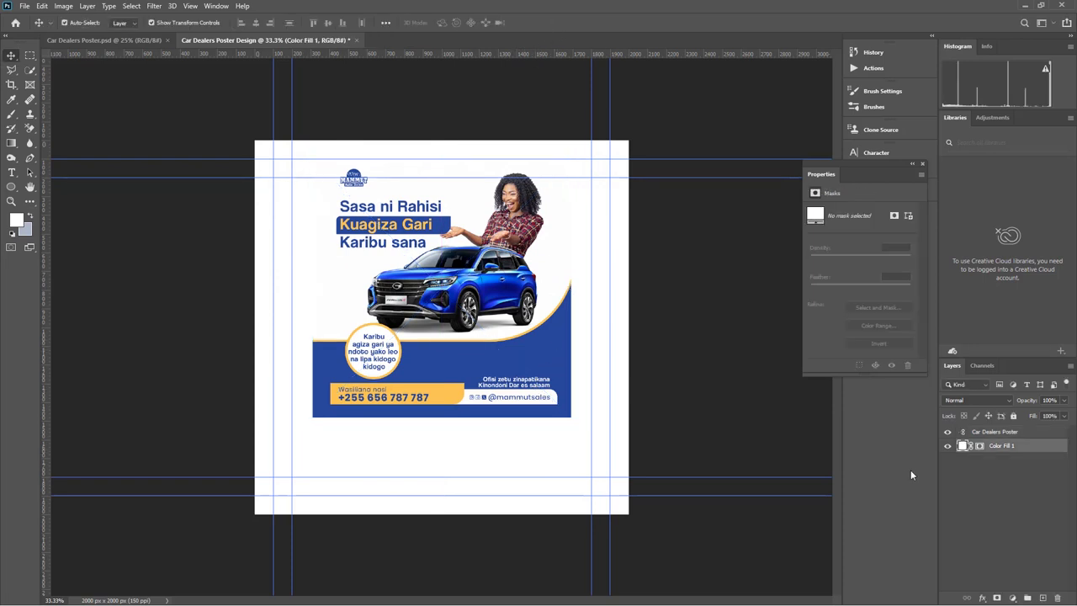
{"action": "double_click", "coordinate": [962, 447]}
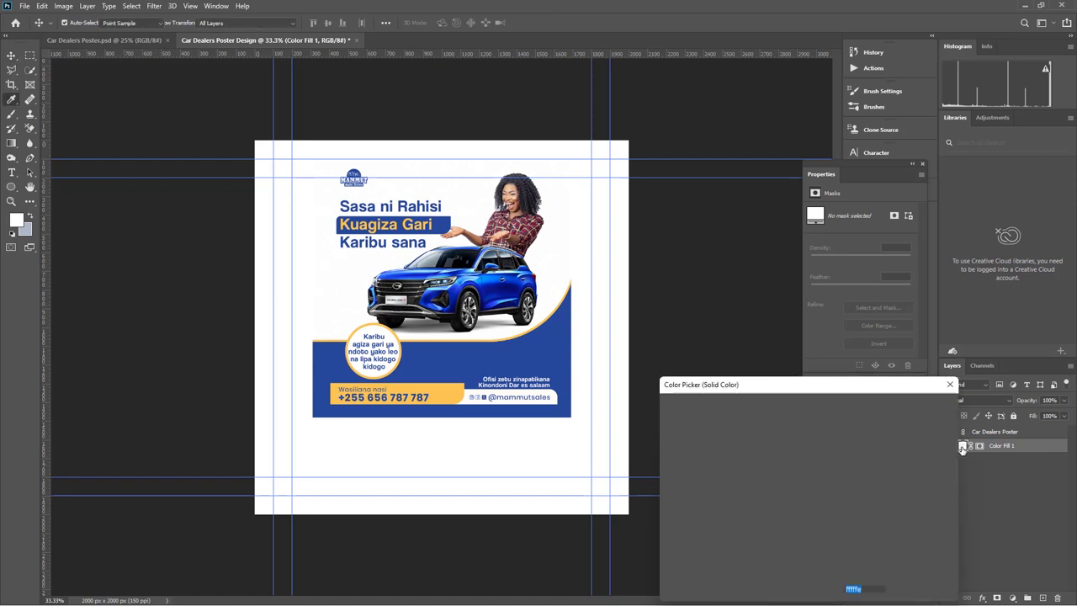
{"action": "left_click", "coordinate": [550, 345]}
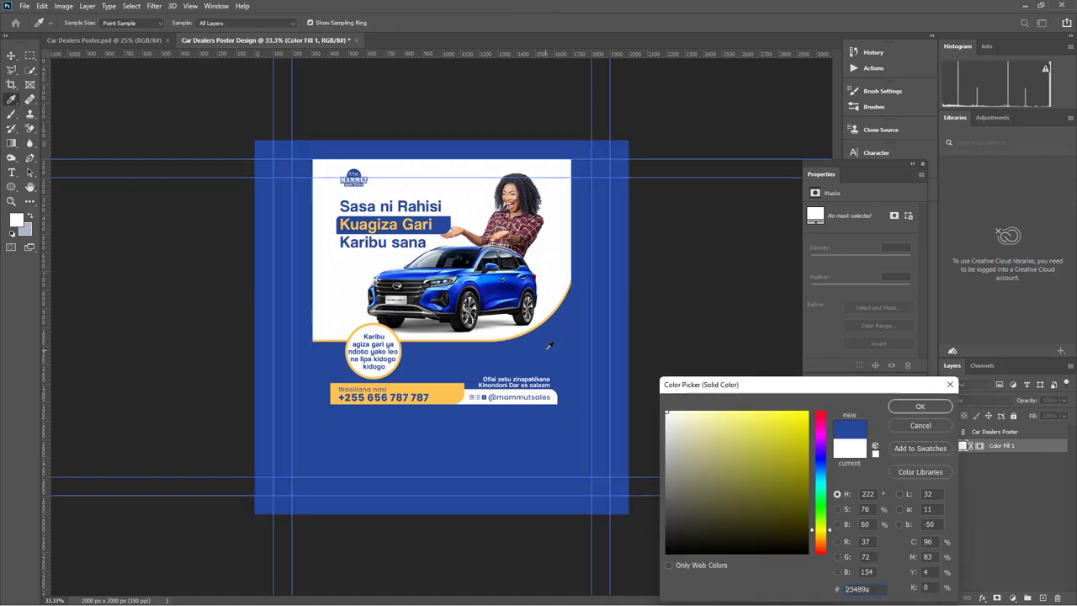
{"action": "left_click", "coordinate": [920, 406]}
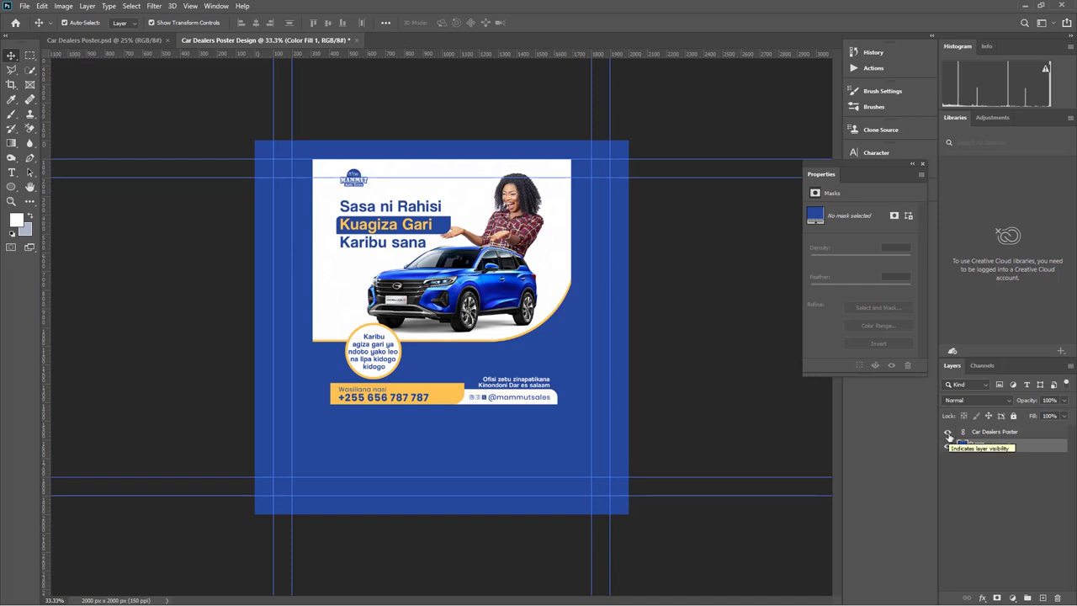
Scale and align the reference poster to exactly cover the canvas
{"action": "left_click_drag", "start_coordinate": [486, 226], "coordinate": [474, 321]}
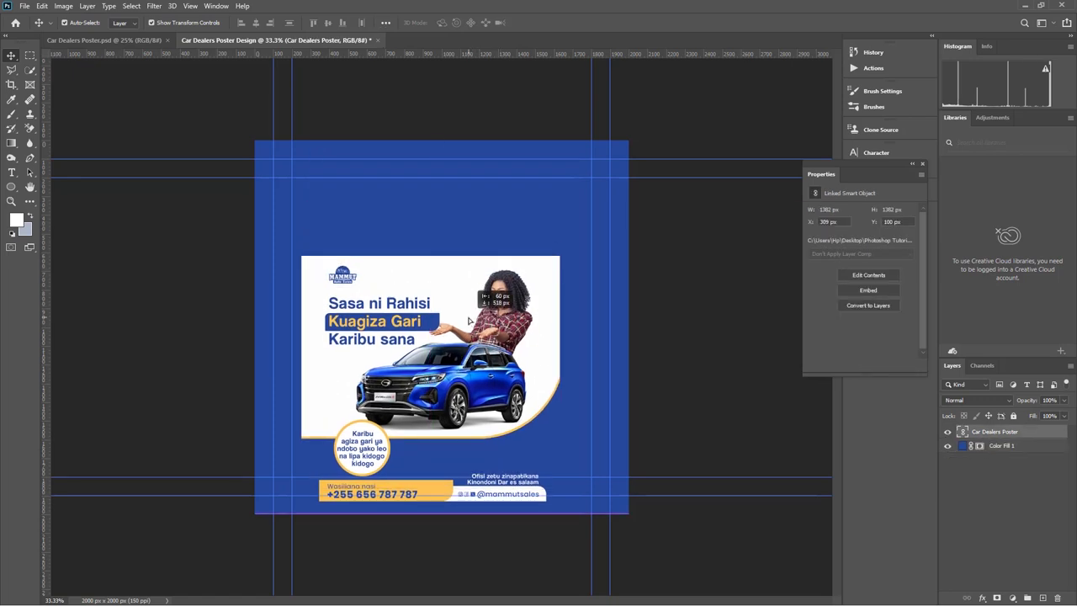
{"action": "left_click_drag", "start_coordinate": [431, 255], "coordinate": [428, 143]}
{"action": "left_click_drag", "start_coordinate": [493, 236], "coordinate": [513, 236]}
{"action": "left_click_drag", "start_coordinate": [441, 506], "coordinate": [441, 513]}
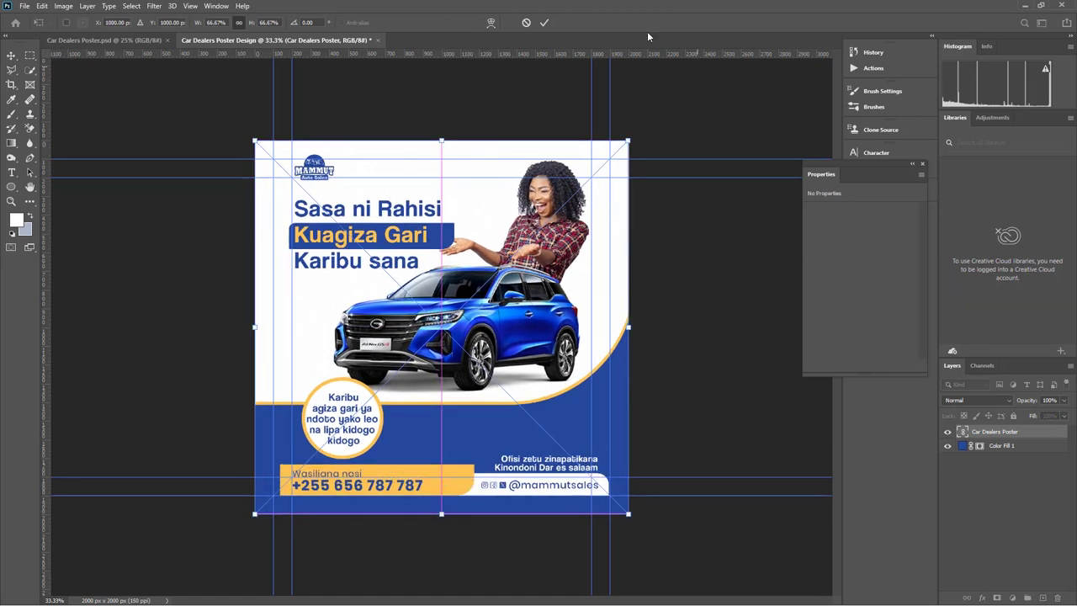
{"action": "left_click", "coordinate": [687, 303]}
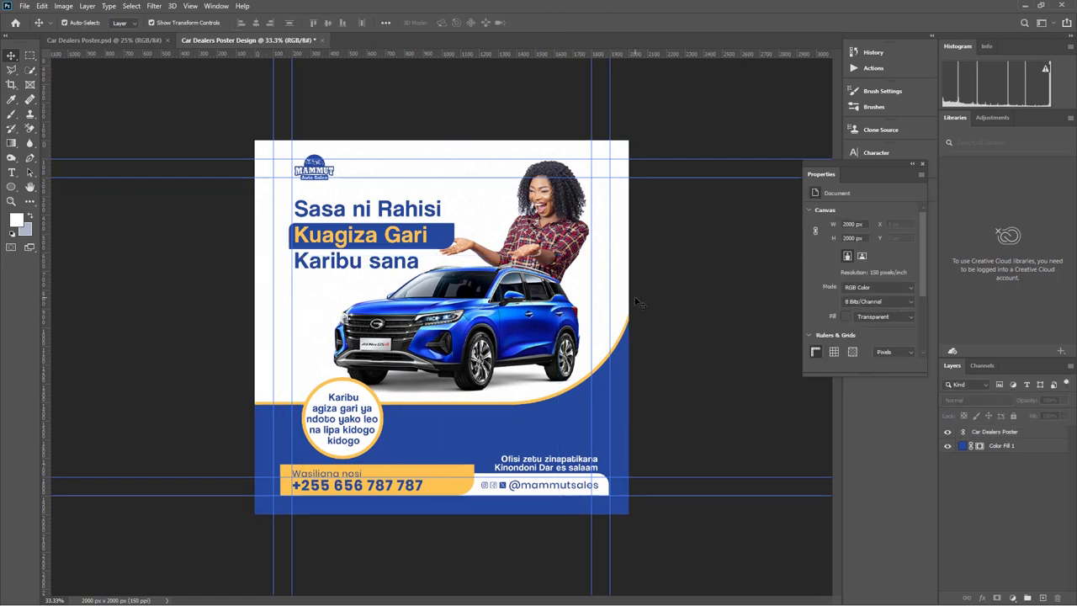
Draw a large white rectangle over the top of the canvas
{"action": "left_click", "coordinate": [10, 187]}
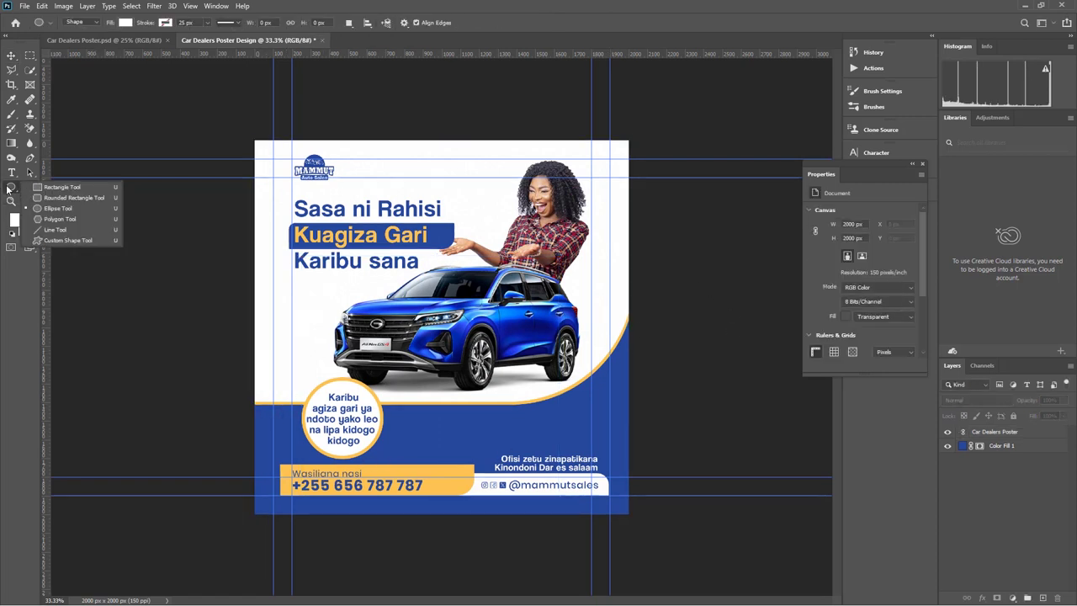
{"action": "left_click", "coordinate": [51, 187]}
{"action": "left_click_drag", "start_coordinate": [240, 122], "coordinate": [658, 401]}
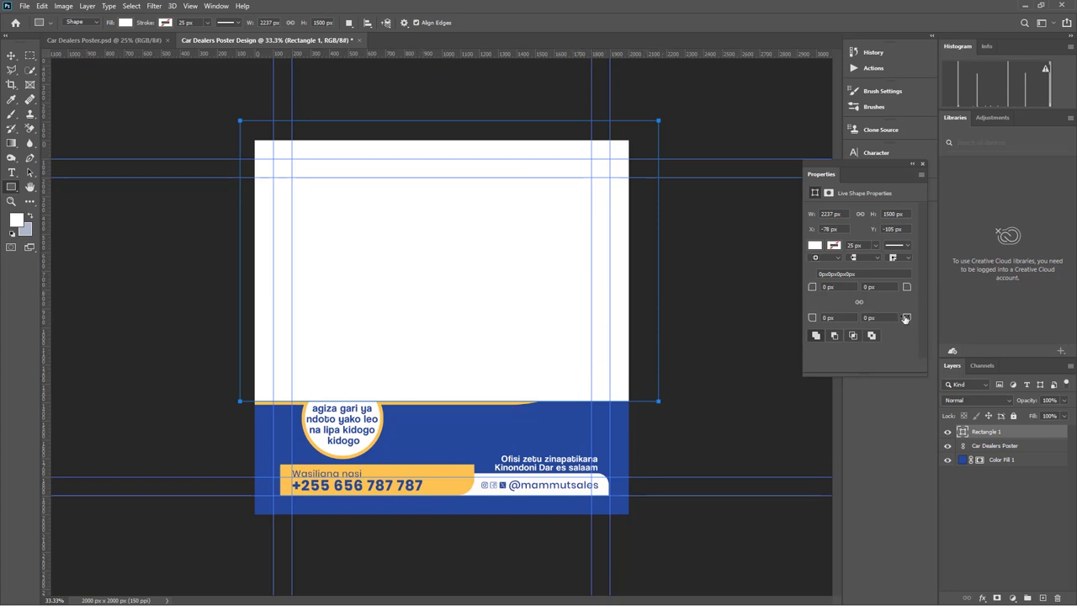
Round the rectangle's bottom-right corner to 888 px and hide the Car Dealers Poster layer
{"action": "left_click_drag", "start_coordinate": [908, 320], "coordinate": [983, 325]}
{"action": "left_click_drag", "start_coordinate": [908, 317], "coordinate": [1057, 317]}
{"action": "left_click_drag", "start_coordinate": [914, 316], "coordinate": [1006, 312]}
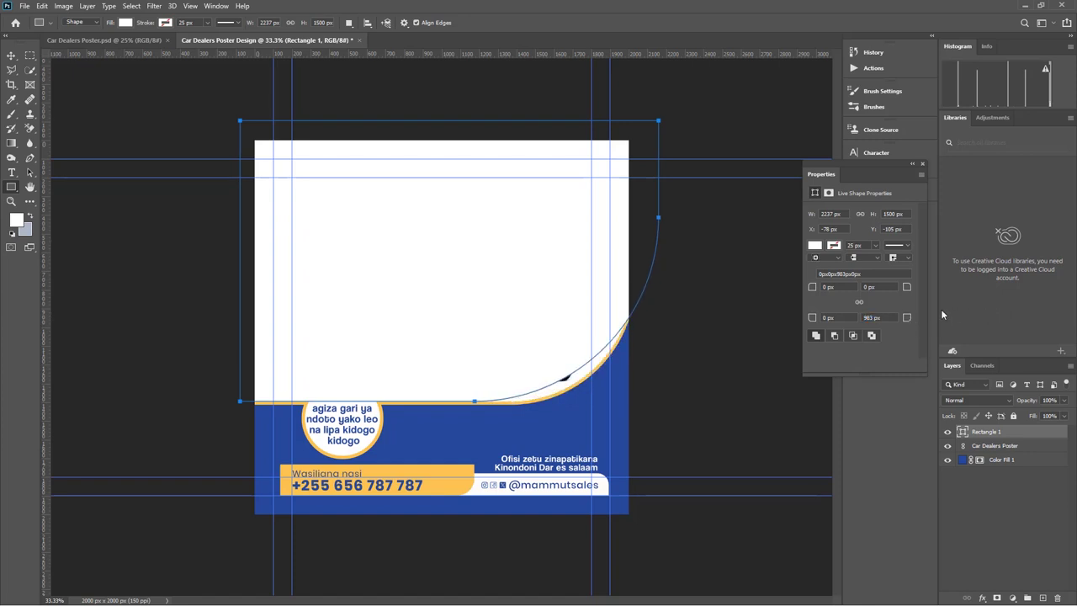
{"action": "left_click_drag", "start_coordinate": [909, 318], "coordinate": [856, 325]}
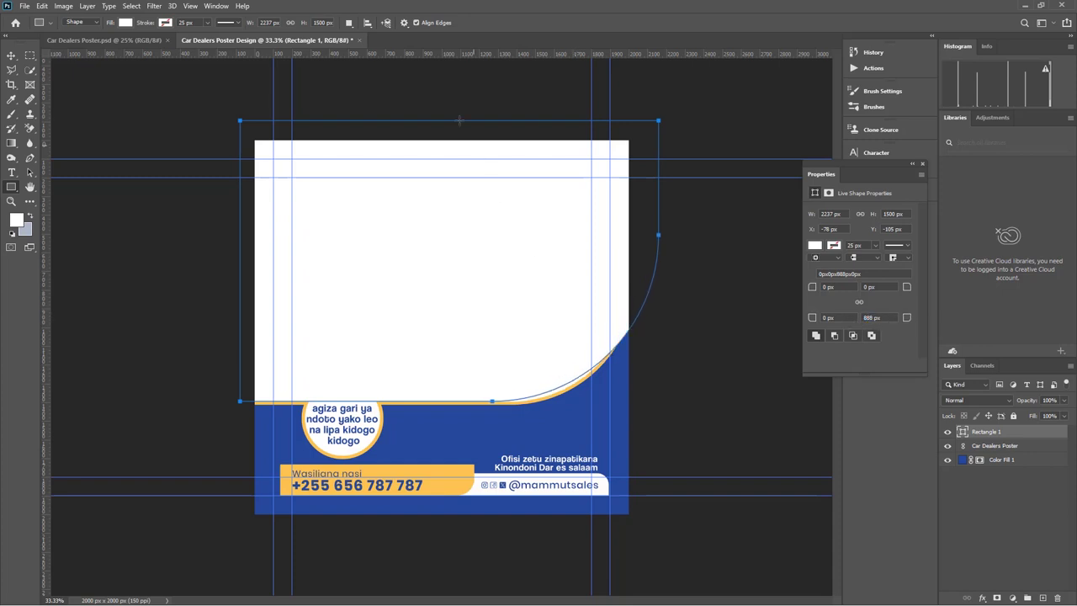
{"action": "left_click", "coordinate": [947, 446]}
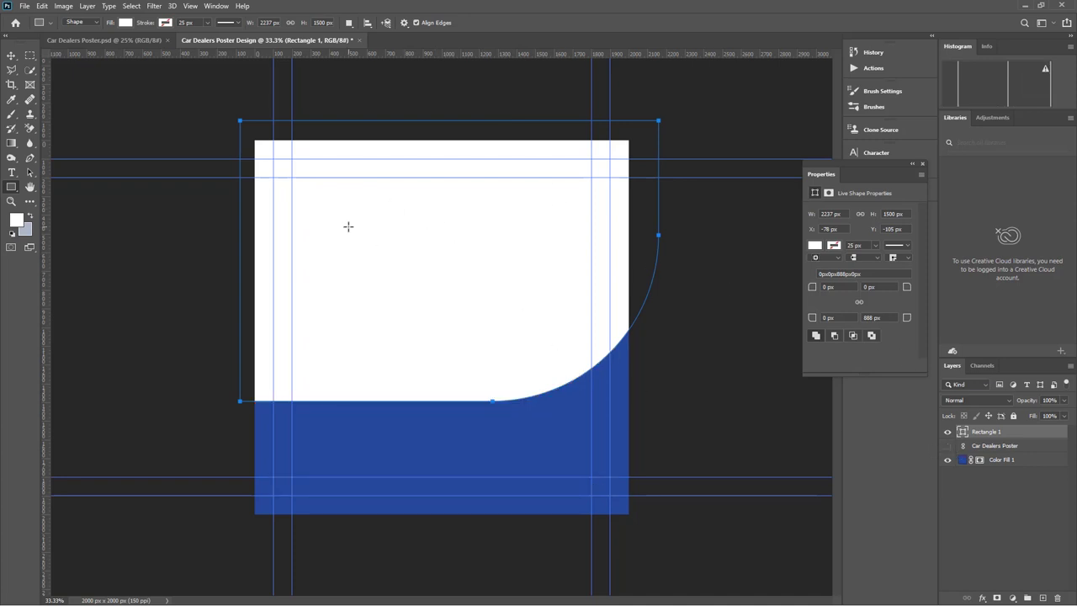
{"action": "left_click", "coordinate": [11, 55]}
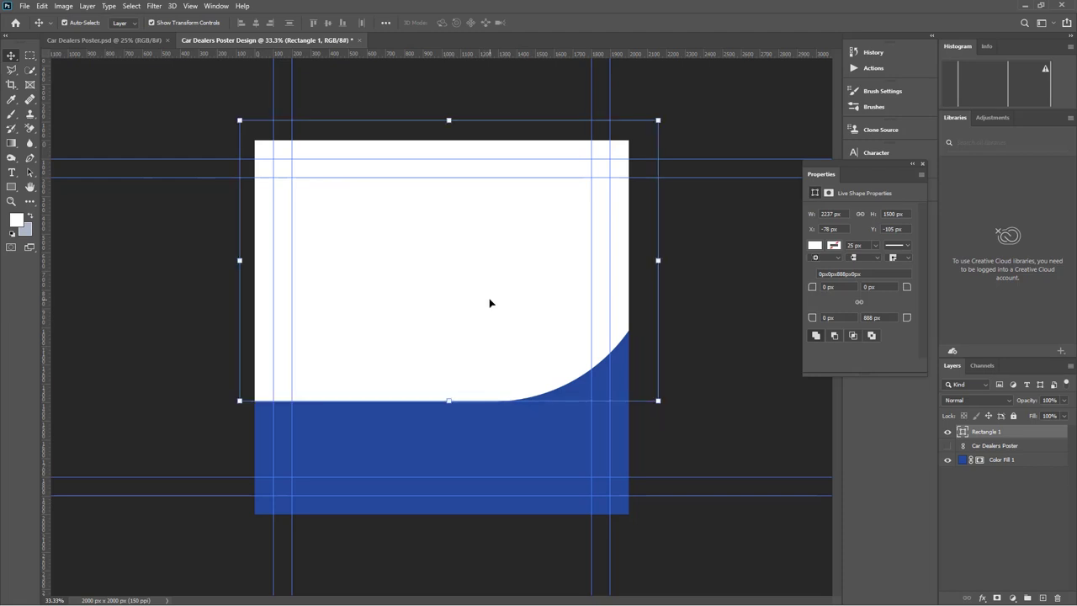
Duplicate the rounded rectangle and nudge the original Rectangle 1 down slightly
{"action": "key", "text": "ctrl+j"}
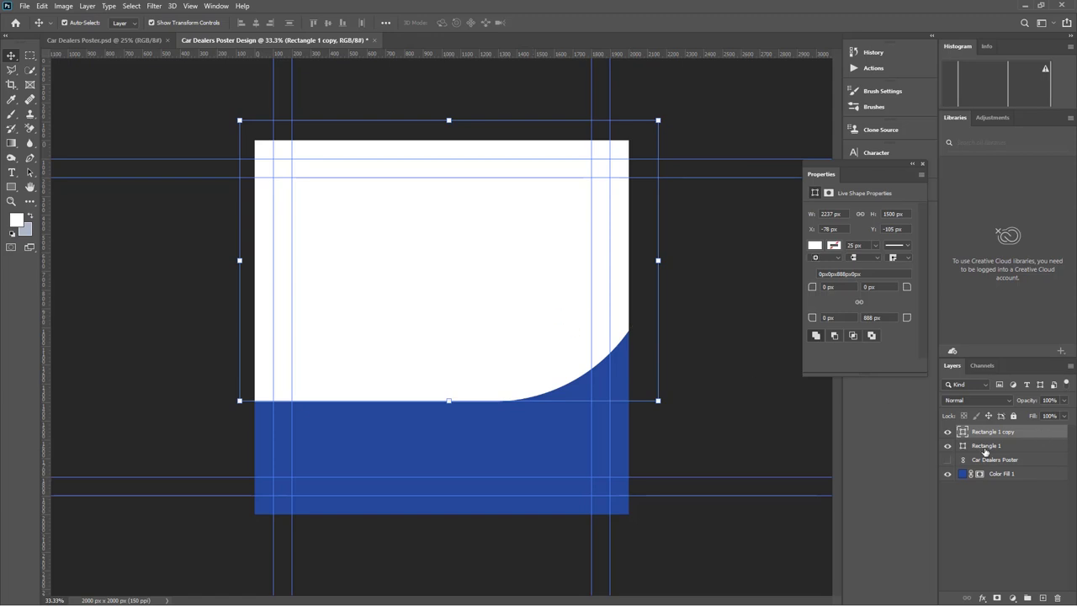
{"action": "left_click", "coordinate": [987, 446]}
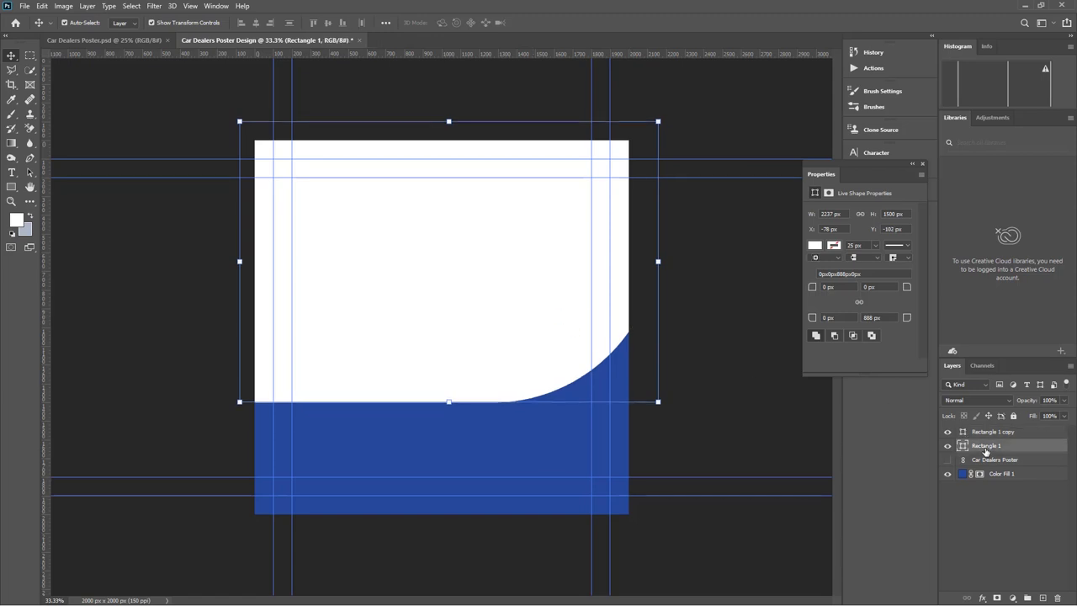
{"action": "key", "text": "Down"}
{"action": "key", "text": "Down"}
{"action": "key", "text": "Down"}
{"action": "key", "text": "Down"}
{"action": "key", "text": "Down"}
{"action": "key", "text": "Down"}
{"action": "key", "text": "Down"}
{"action": "key", "text": "Down"}
{"action": "key", "text": "Down"}
{"action": "key", "text": "Down"}
{"action": "key", "text": "Down"}
{"action": "key", "text": "Down"}
{"action": "key", "text": "Down"}
{"action": "key", "text": "Down"}
{"action": "key", "text": "Down"}
{"action": "key", "text": "Down"}
{"action": "key", "text": "Down"}
{"action": "key", "text": "Down"}
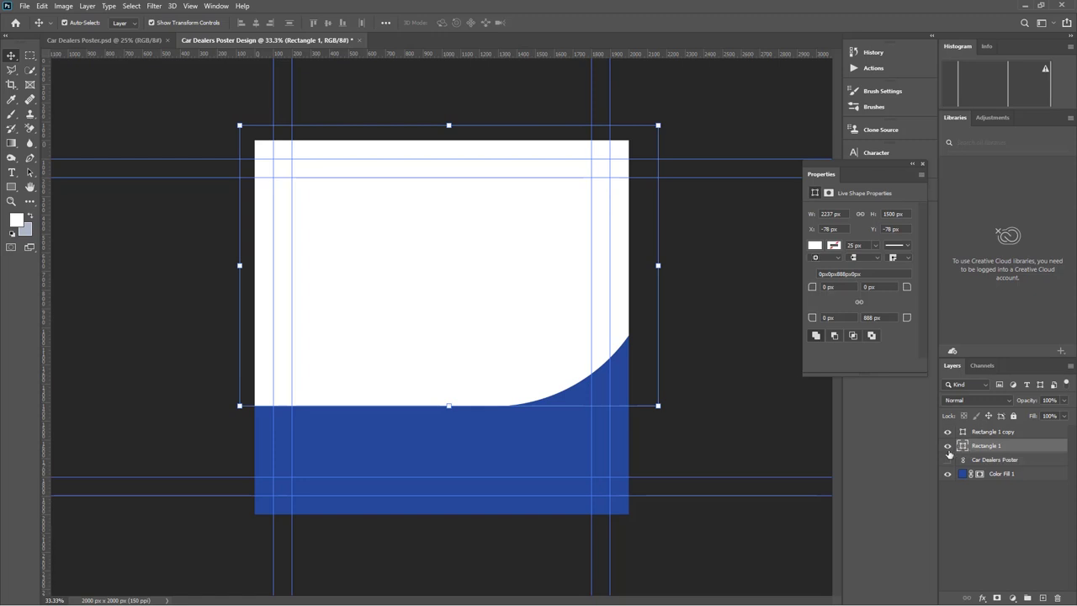
Recolour Rectangle 1 to the poster's yellow #fcc352, then hide the poster again
{"action": "left_click", "coordinate": [948, 461]}
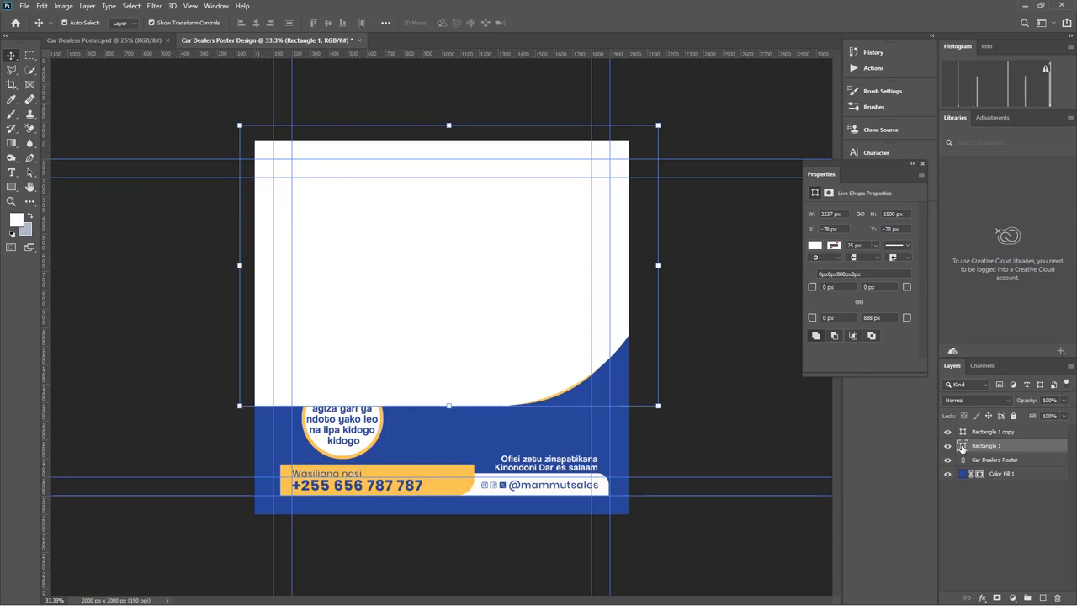
{"action": "double_click", "coordinate": [962, 446]}
{"action": "left_click", "coordinate": [456, 468]}
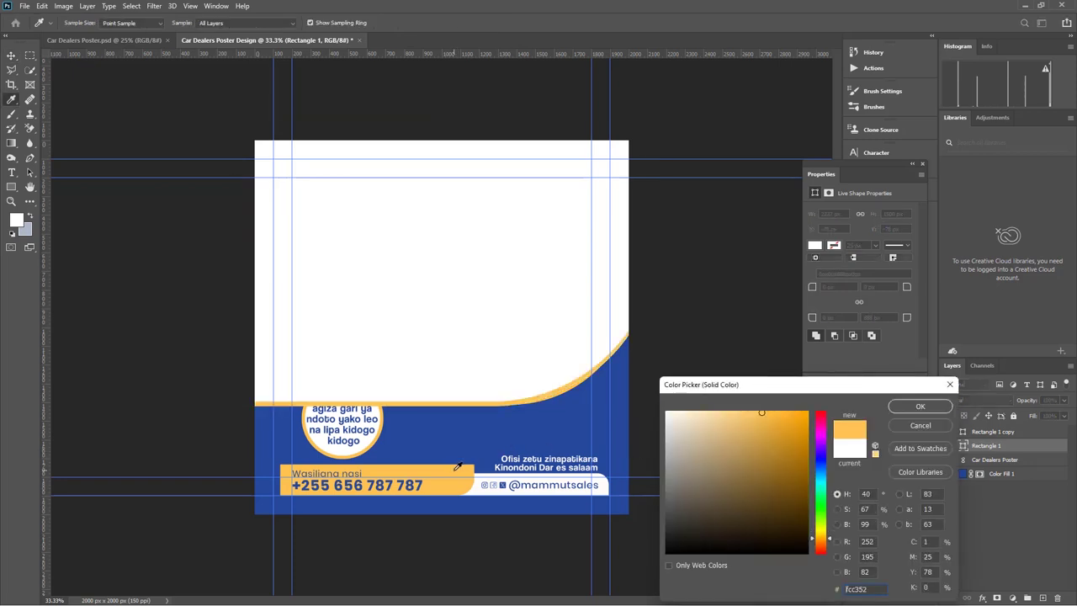
{"action": "left_click", "coordinate": [914, 405]}
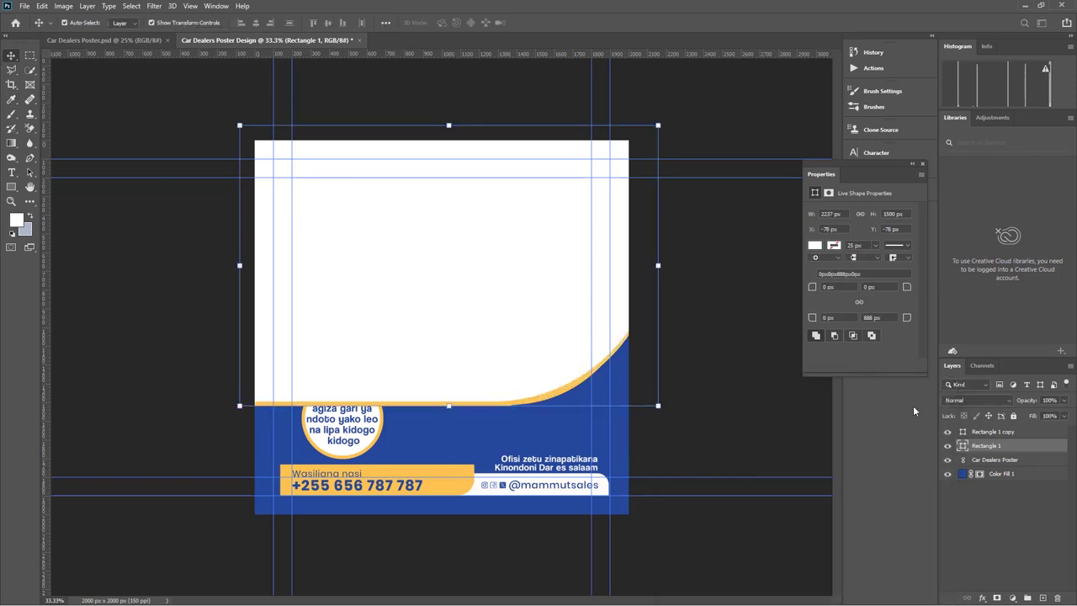
{"action": "left_click", "coordinate": [948, 460]}
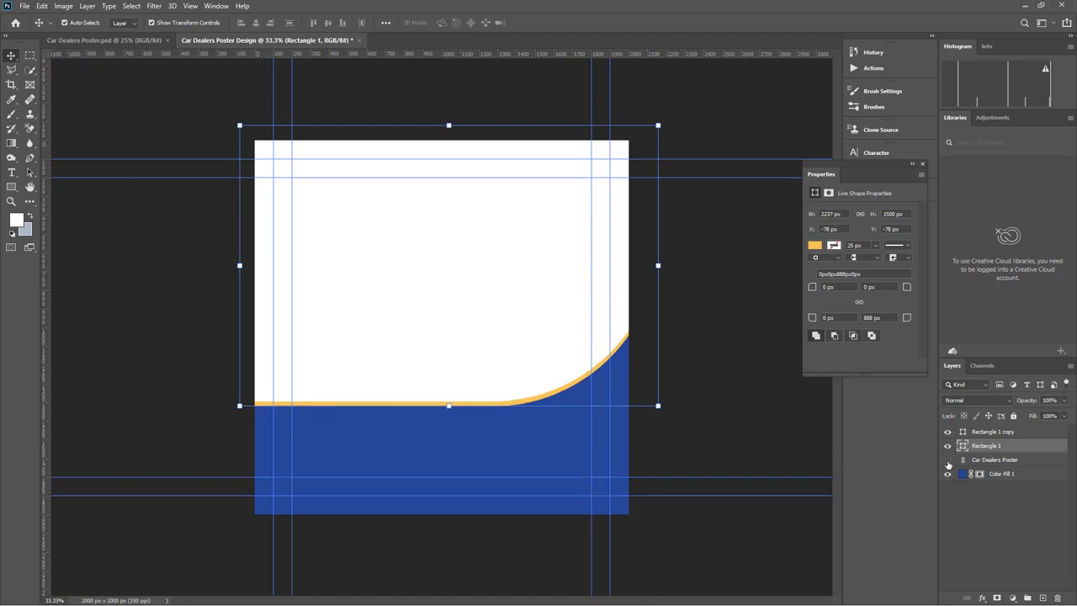
{"action": "left_click", "coordinate": [722, 427]}
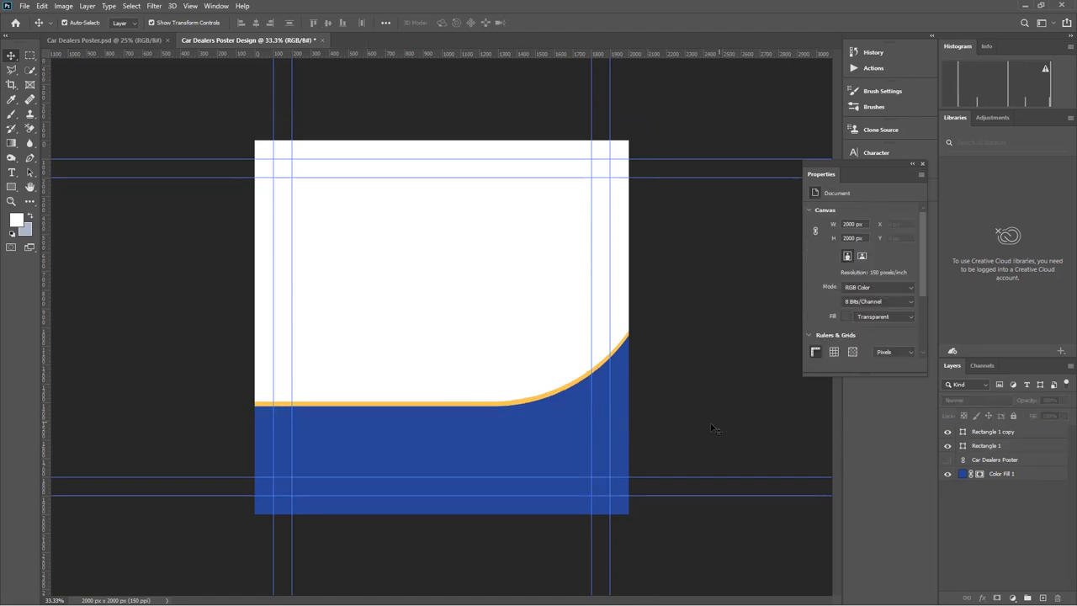
{"action": "left_click", "coordinate": [388, 406]}
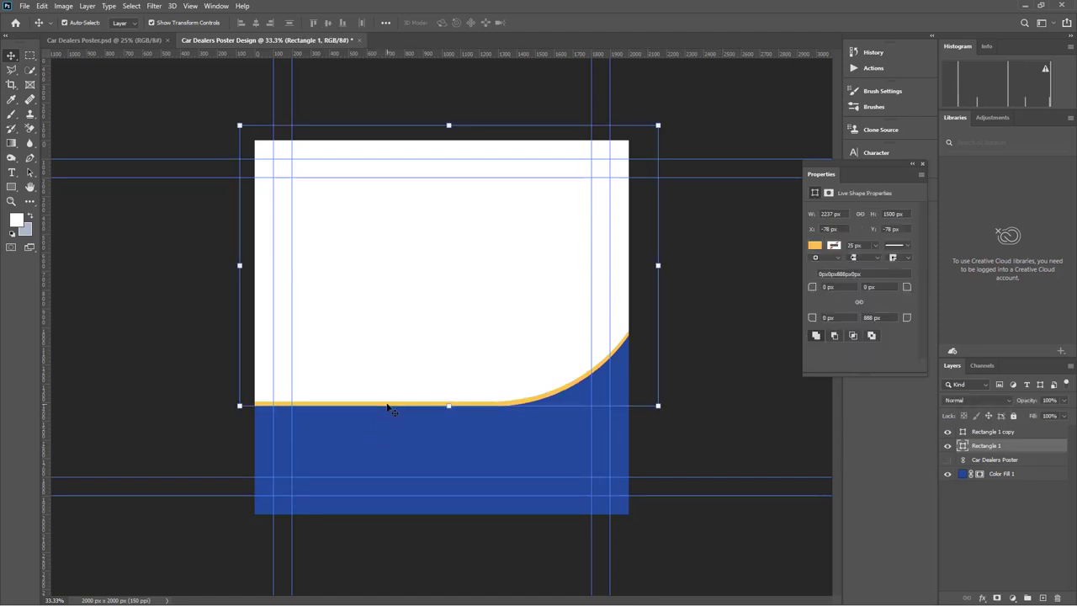
Select both rectangle layers, try a -2.4° tilt, then undo it
{"action": "key", "text": "Up"}
{"action": "key", "text": "Up"}
{"action": "key", "text": "Up"}
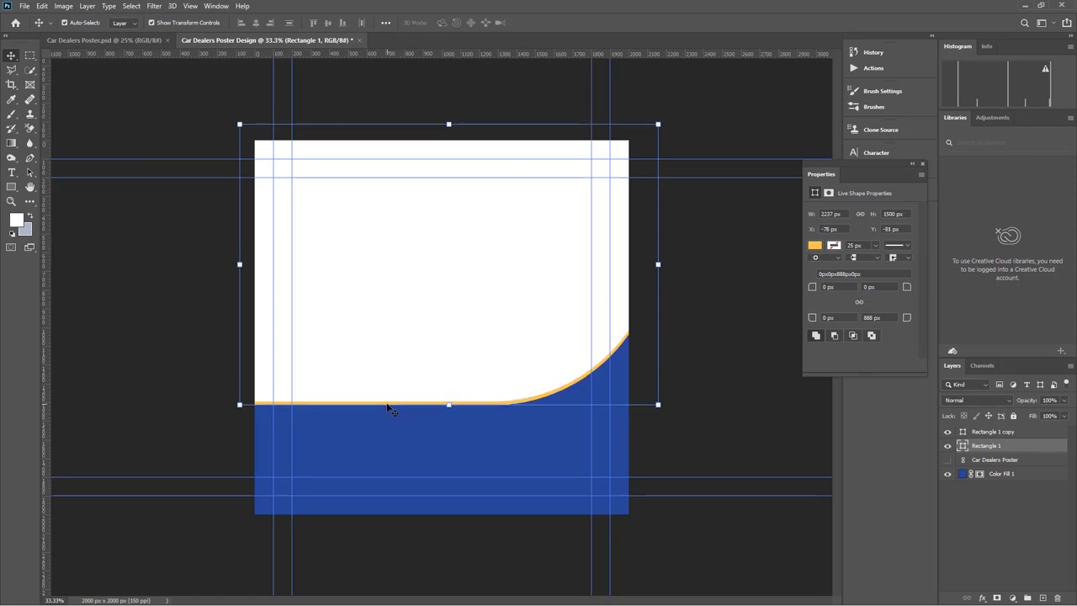
{"action": "left_click", "coordinate": [507, 269], "text": "shift"}
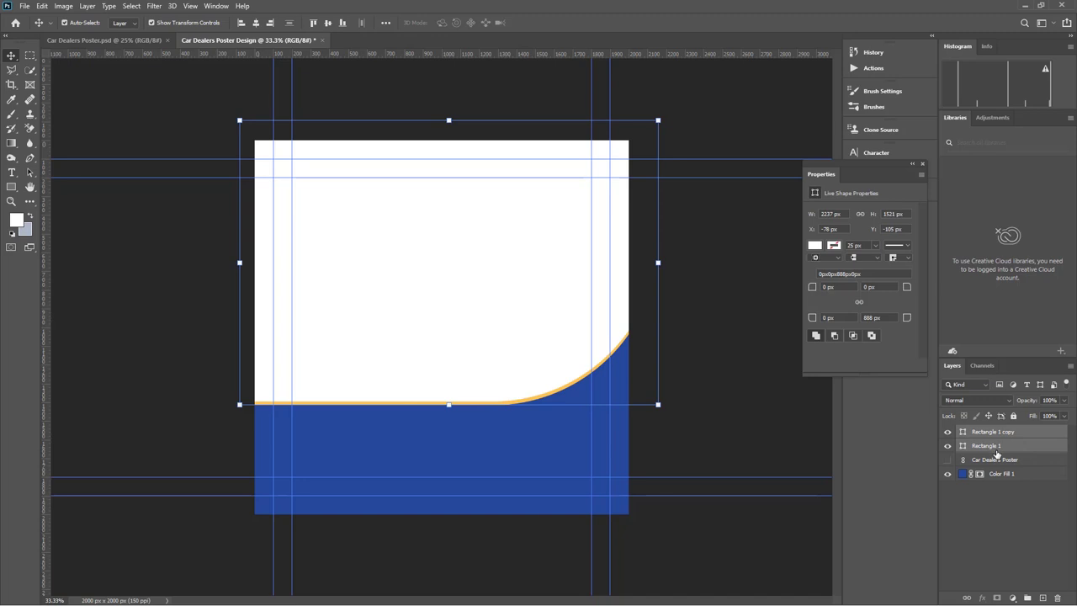
{"action": "left_click", "coordinate": [996, 450]}
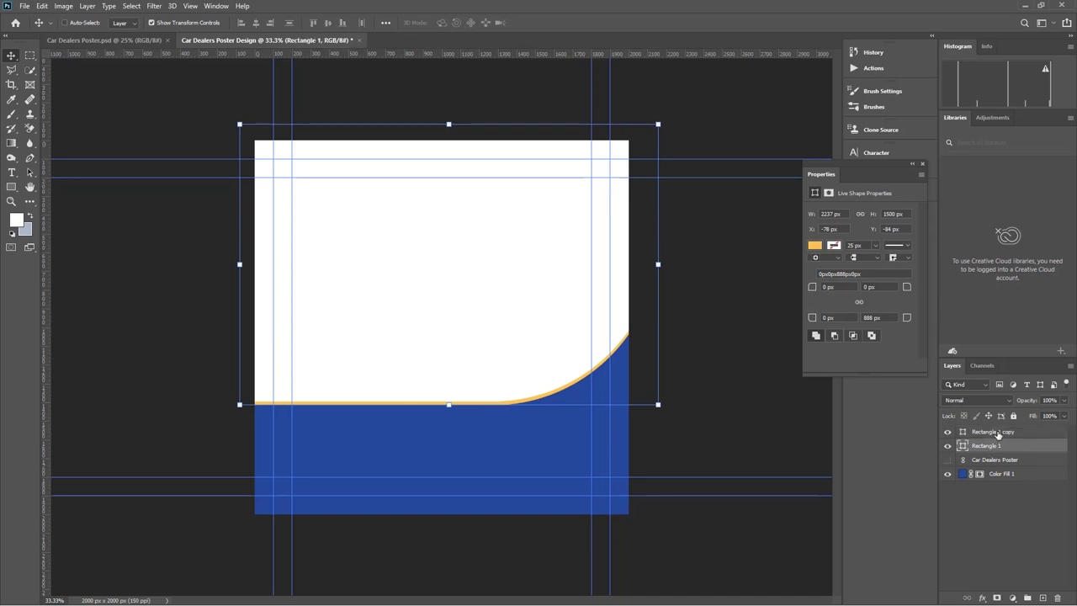
{"action": "left_click", "coordinate": [997, 432], "text": "shift"}
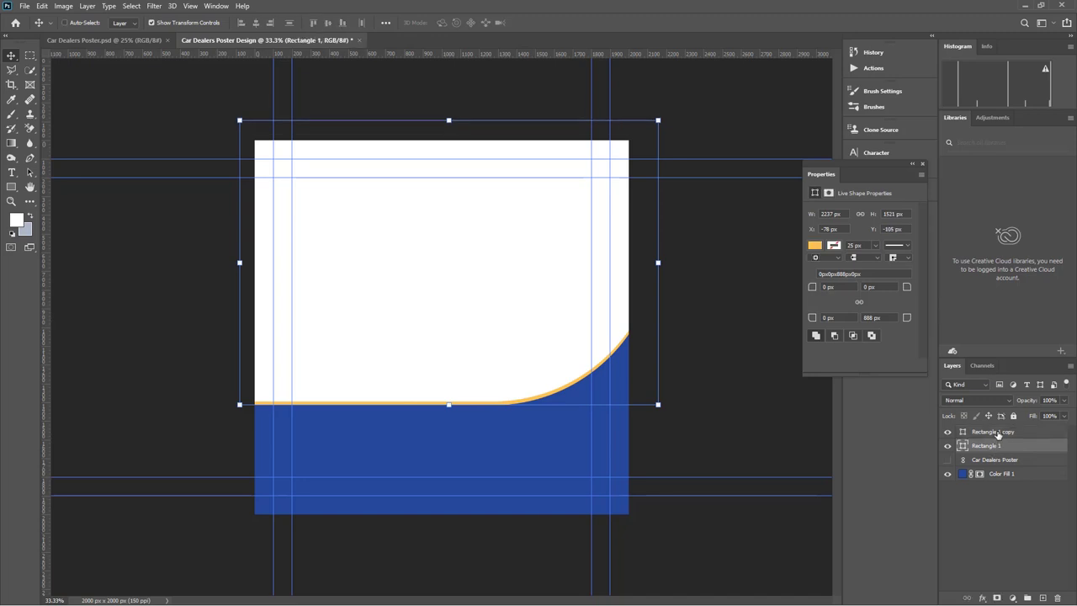
{"action": "left_click_drag", "start_coordinate": [664, 412], "coordinate": [674, 406]}
{"action": "left_click", "coordinate": [555, 22]}
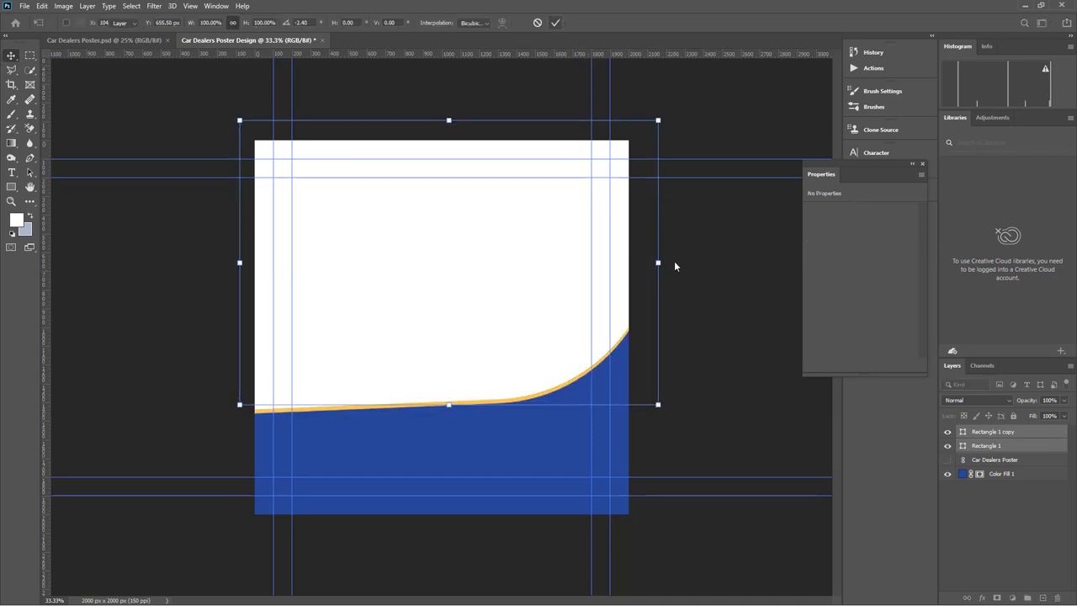
{"action": "left_click", "coordinate": [726, 360]}
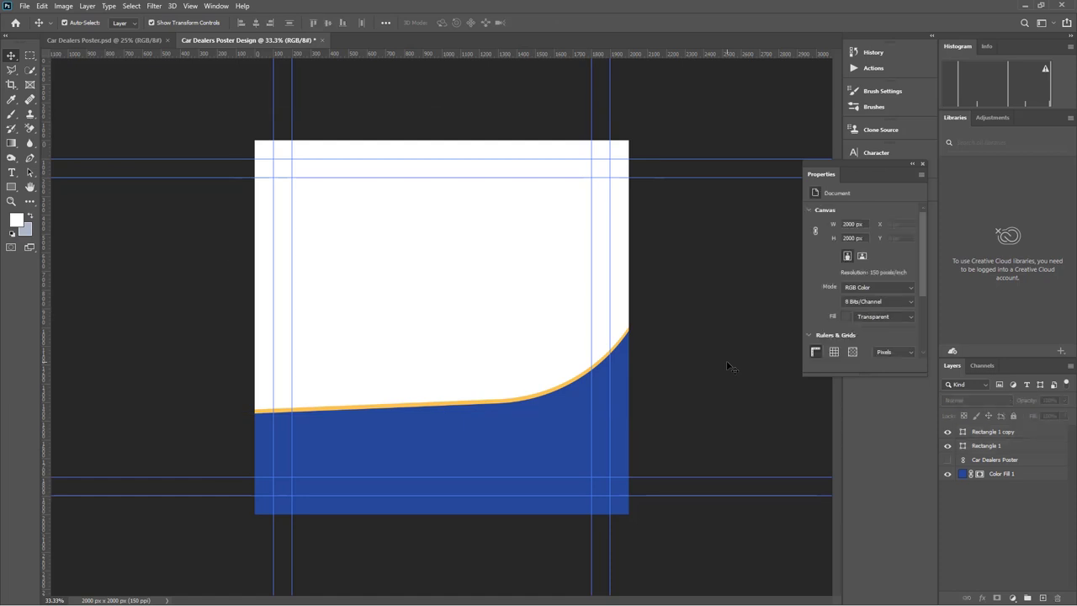
{"action": "key", "text": "ctrl+z"}
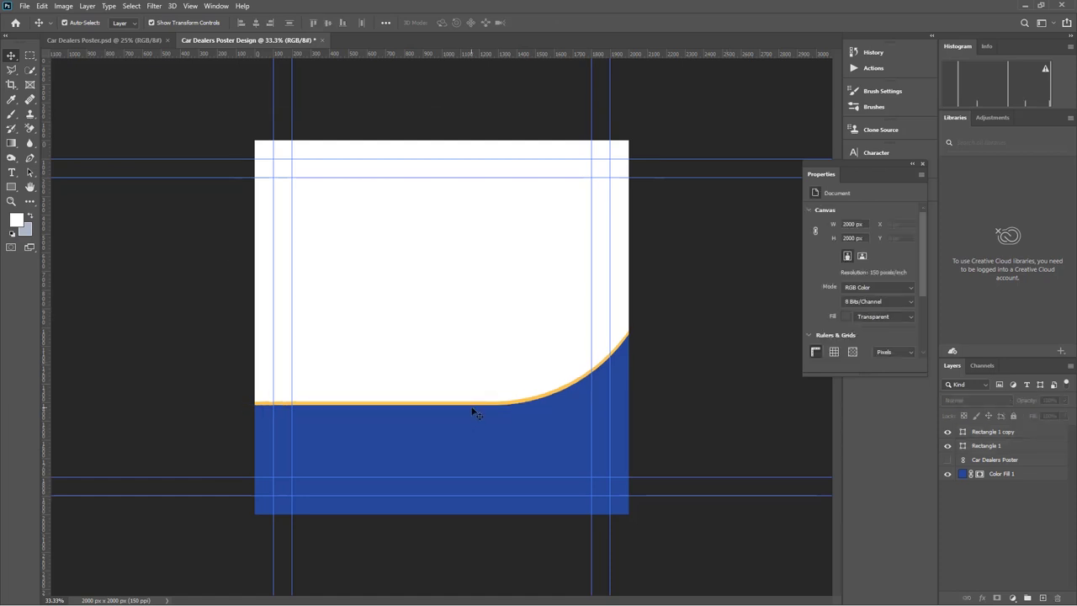
Move the white and yellow curved shapes up about 24 px together
{"action": "left_click", "coordinate": [477, 412]}
{"action": "left_click", "coordinate": [476, 408]}
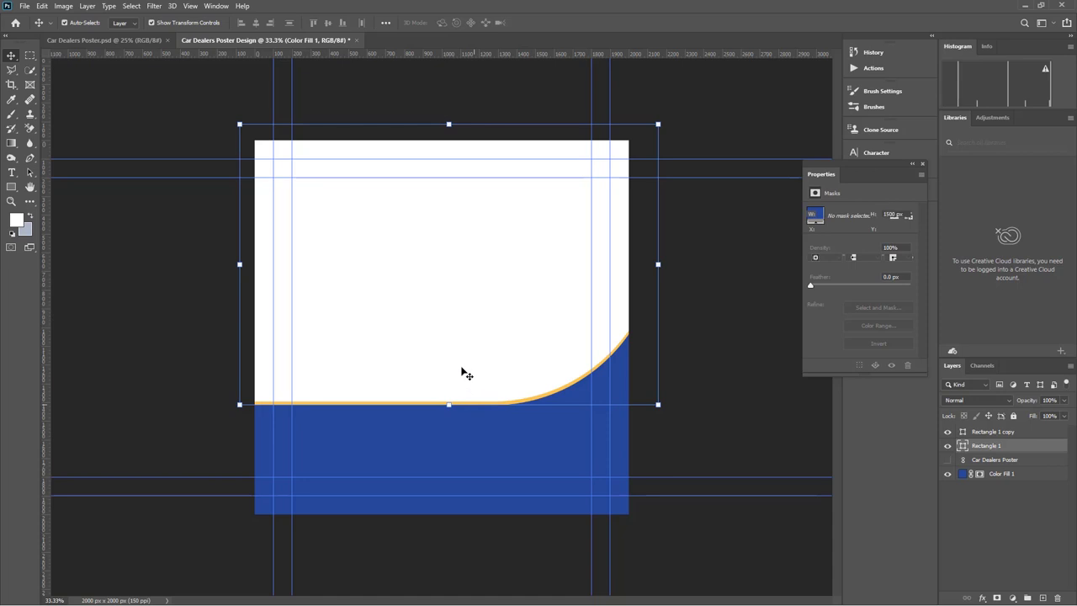
{"action": "left_click_drag", "start_coordinate": [461, 369], "coordinate": [463, 350]}
{"action": "left_click", "coordinate": [714, 373]}
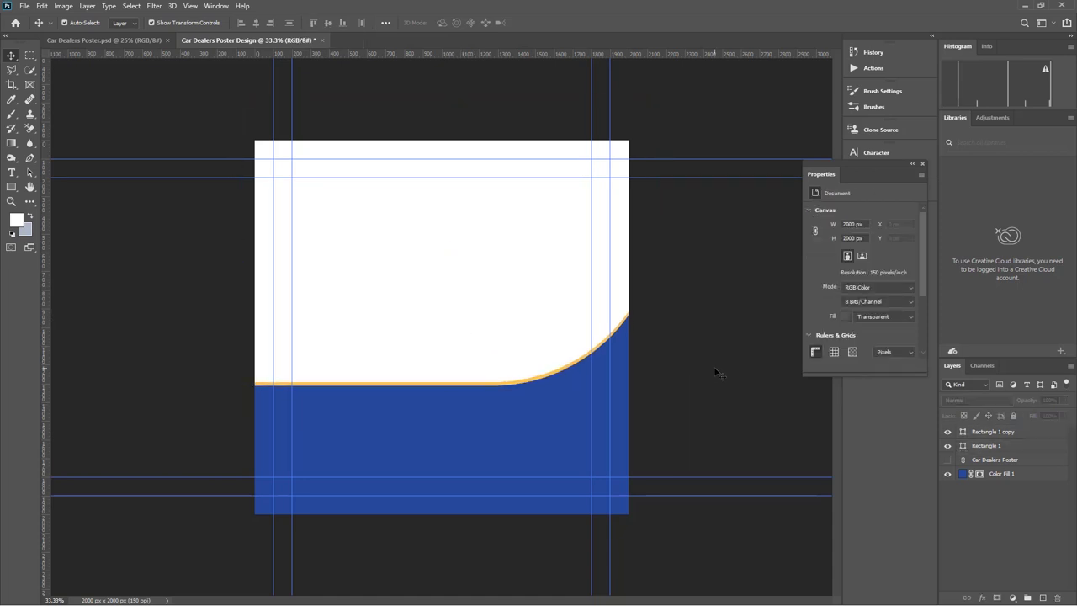
{"action": "left_click", "coordinate": [995, 432]}
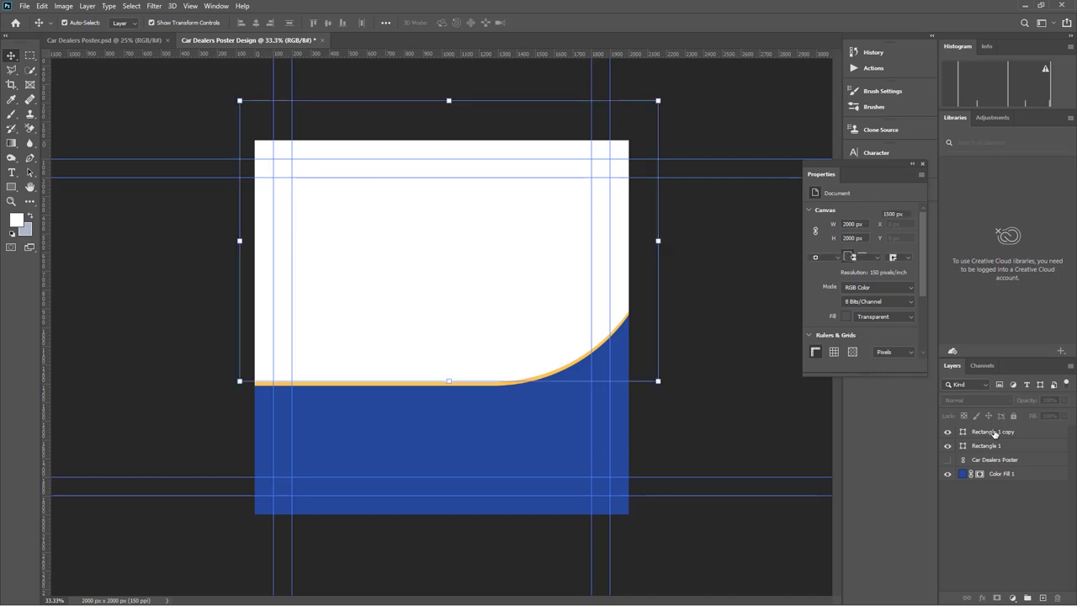
Duplicate Rectangle 1 copy and place the 3632 image from the Links folder
{"action": "key", "text": "ctrl+j"}
{"action": "left_click", "coordinate": [24, 6]}
{"action": "left_click", "coordinate": [46, 239]}
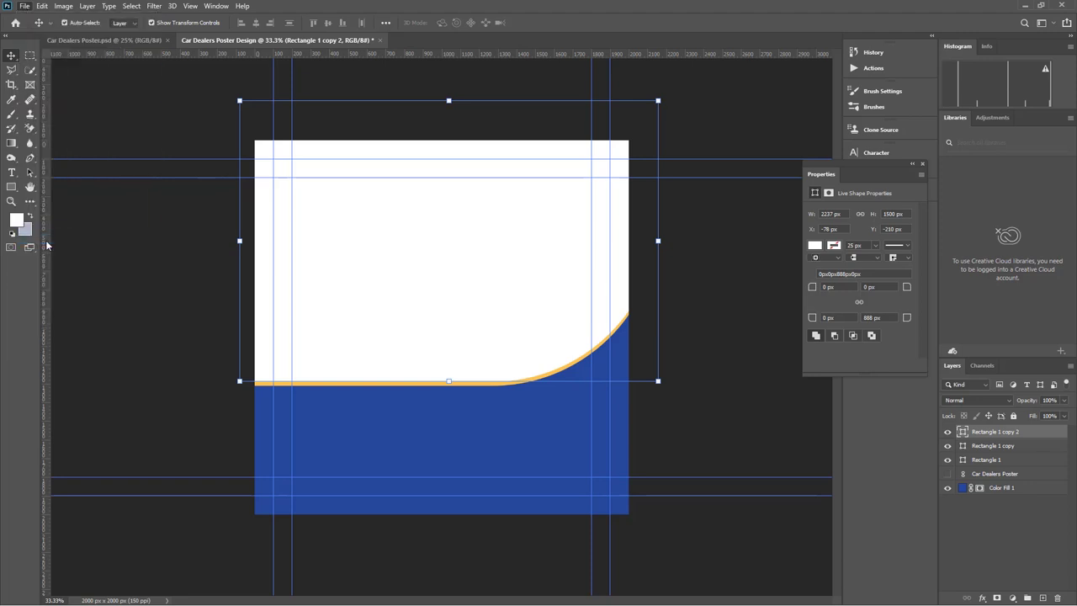
{"action": "left_click", "coordinate": [132, 113]}
{"action": "double_click", "coordinate": [132, 113]}
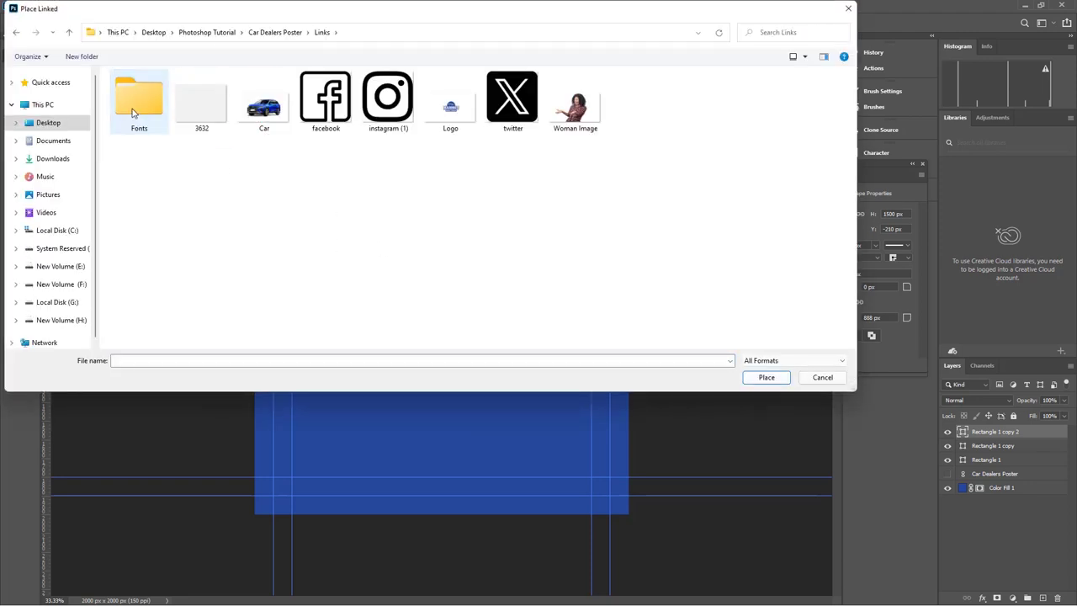
{"action": "left_click", "coordinate": [199, 109]}
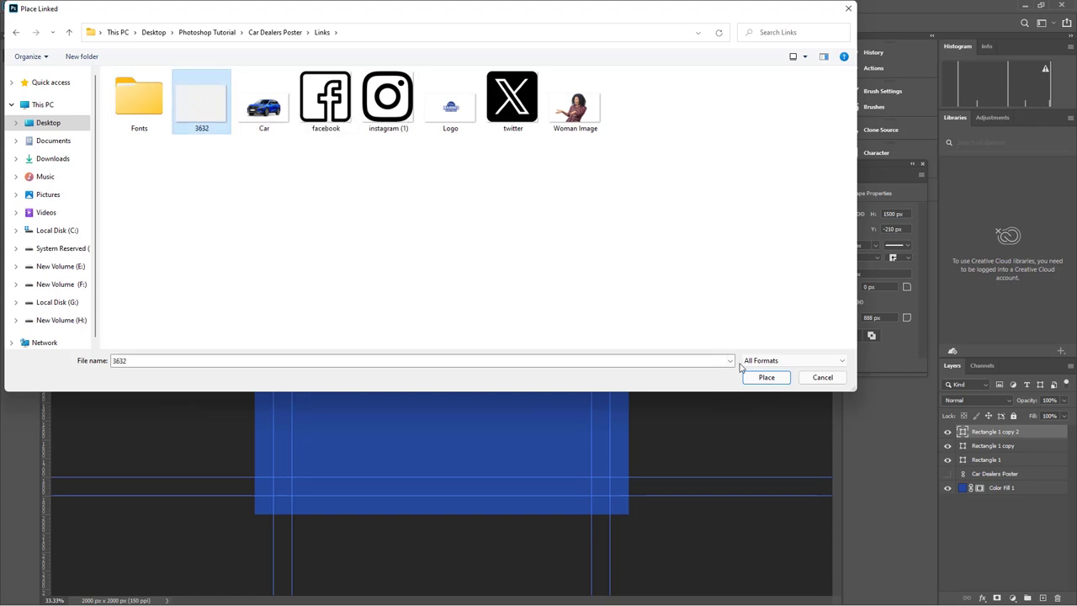
{"action": "left_click", "coordinate": [766, 378]}
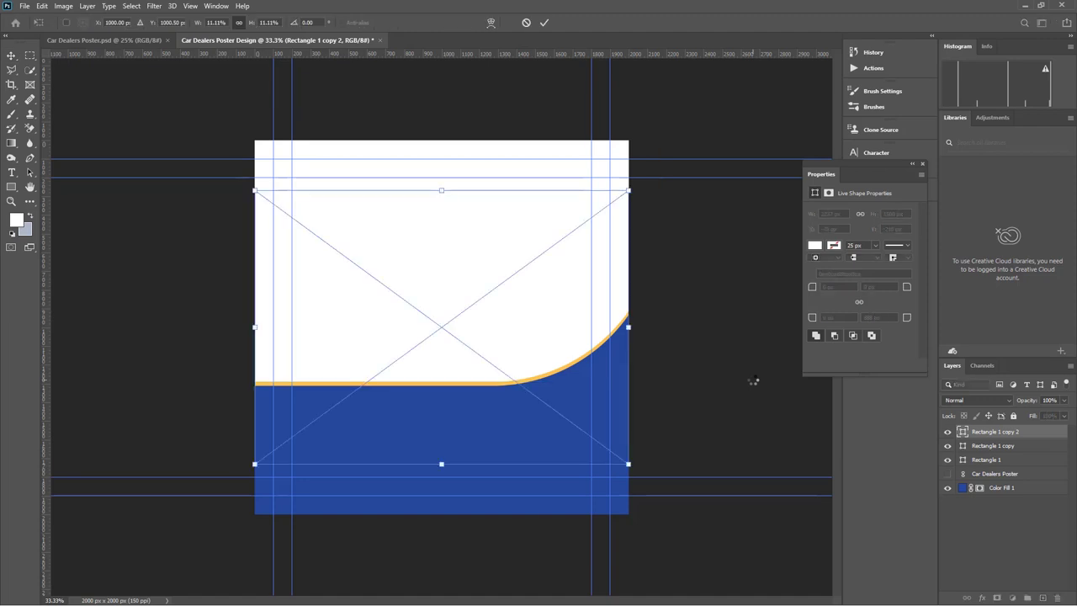
Enlarge the 3632 pattern over the white upper area and commit it
{"action": "left_click_drag", "start_coordinate": [443, 190], "coordinate": [440, 146]}
{"action": "left_click_drag", "start_coordinate": [469, 404], "coordinate": [463, 345]}
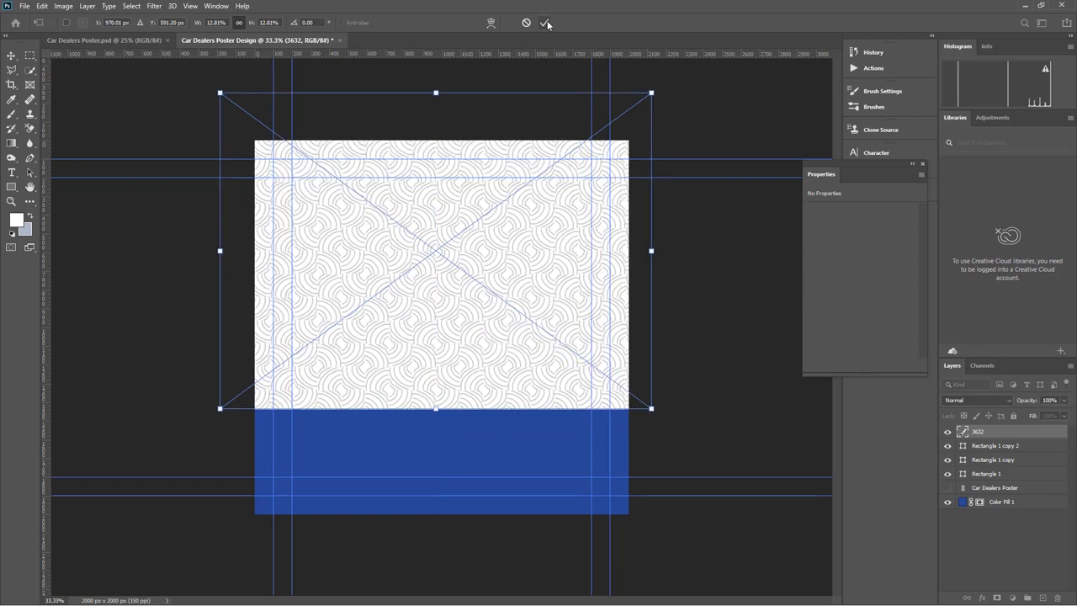
{"action": "left_click", "coordinate": [545, 23]}
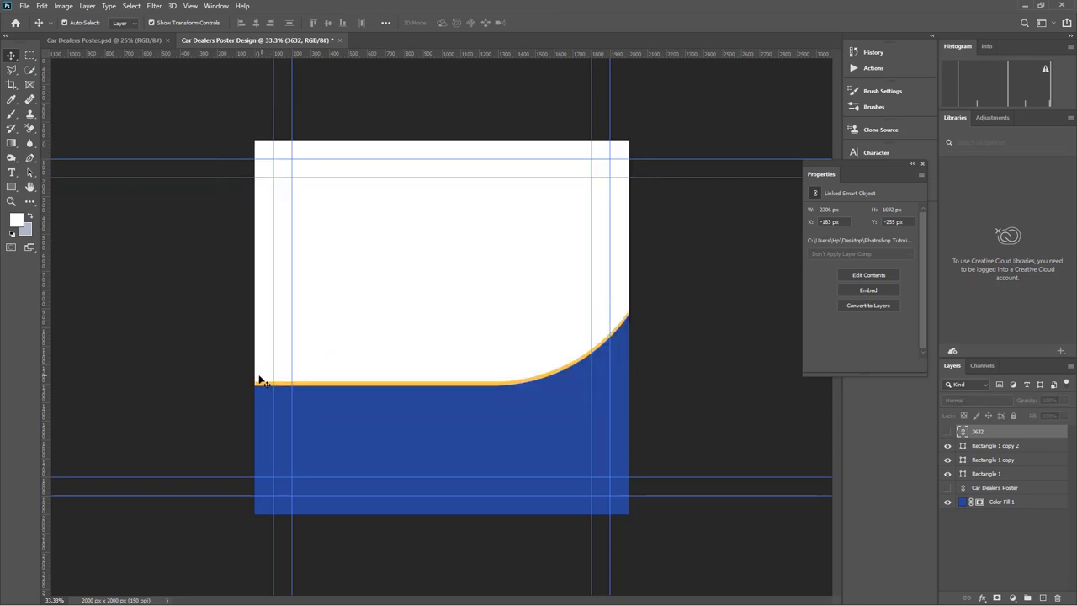
Clip the 3632 pattern to the white shape below and set its opacity to 5%
{"action": "left_click", "coordinate": [946, 432]}
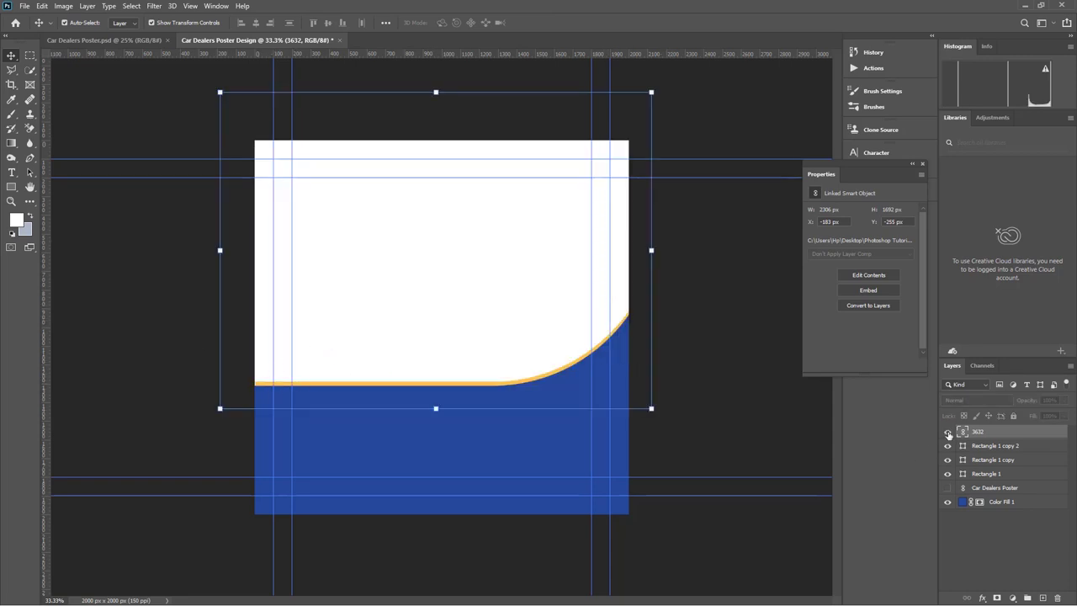
{"action": "left_click", "coordinate": [987, 447]}
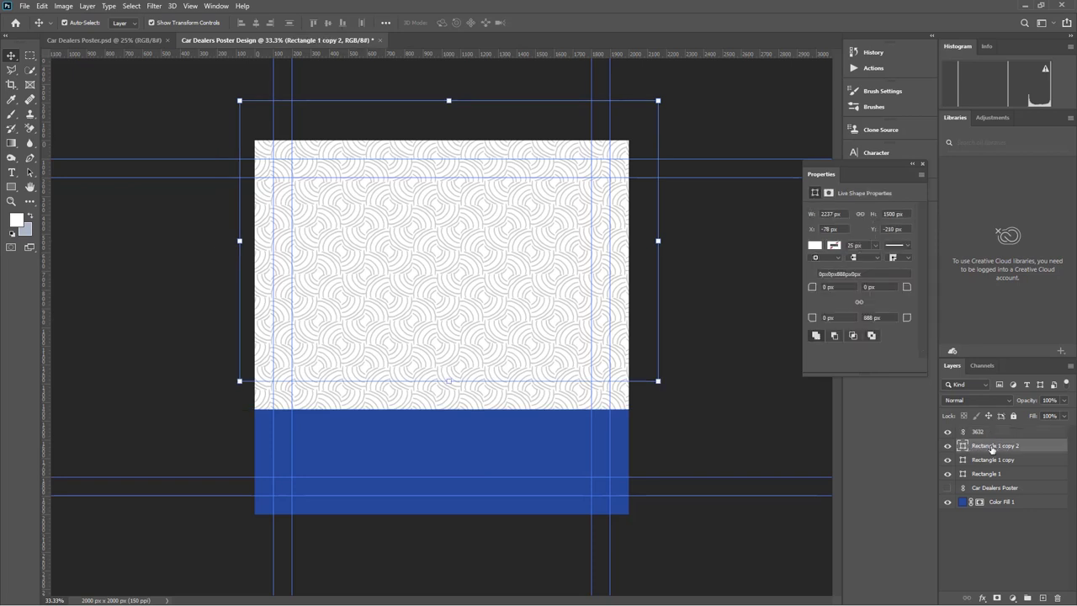
{"action": "left_click", "coordinate": [988, 433]}
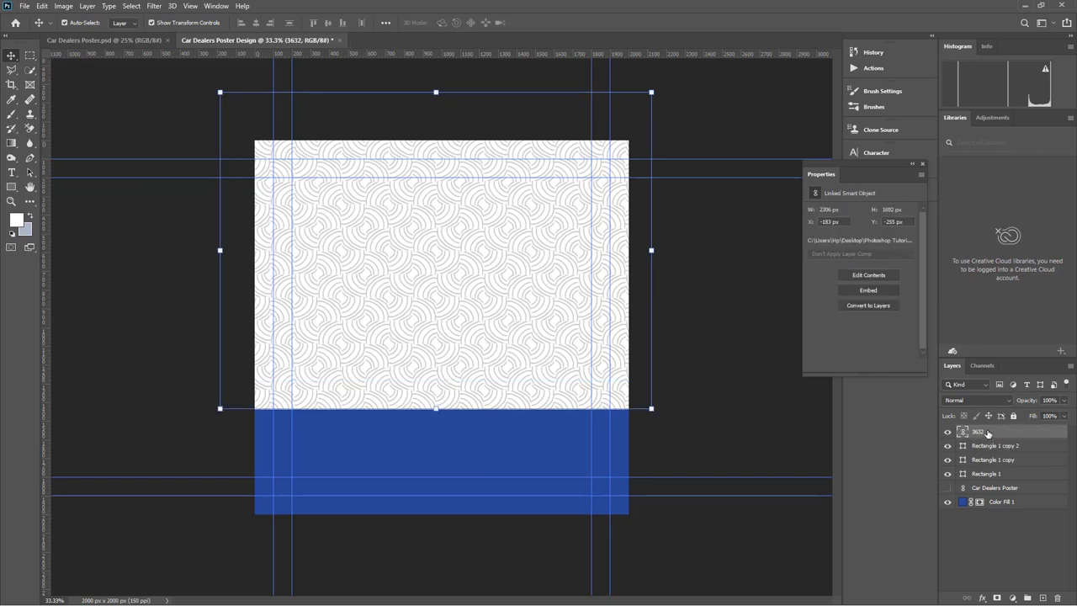
{"action": "right_click", "coordinate": [988, 433]}
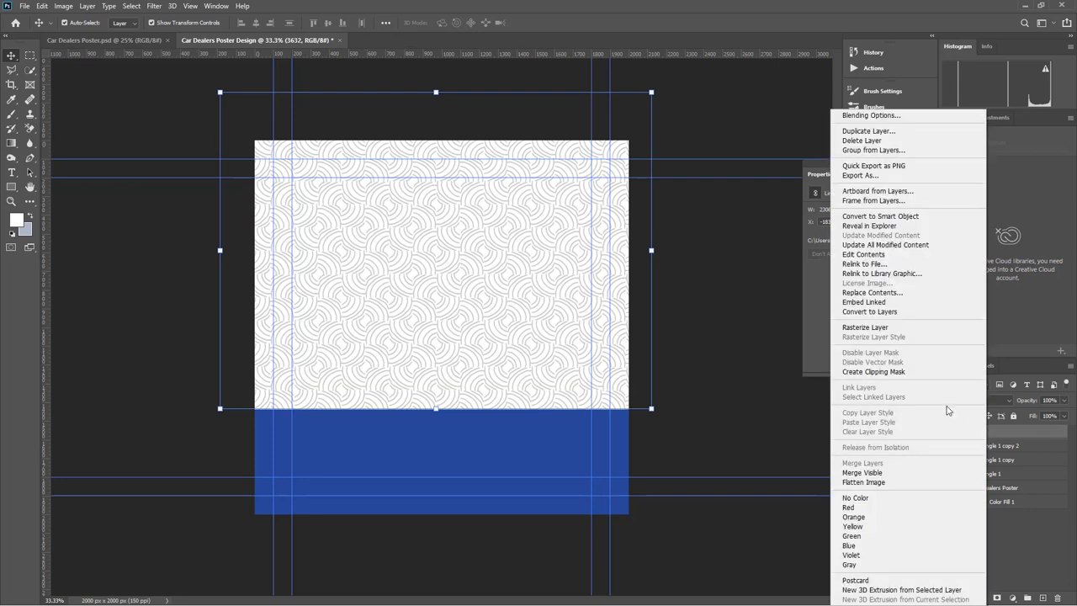
{"action": "left_click", "coordinate": [891, 371]}
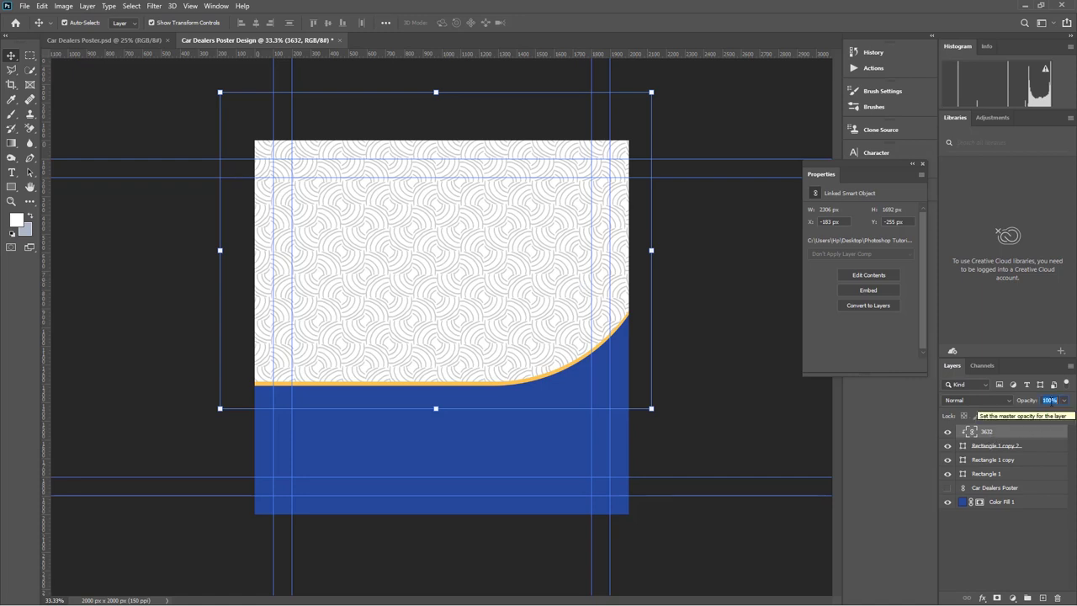
{"action": "type", "text": "5"}
{"action": "left_click", "coordinate": [744, 321]}
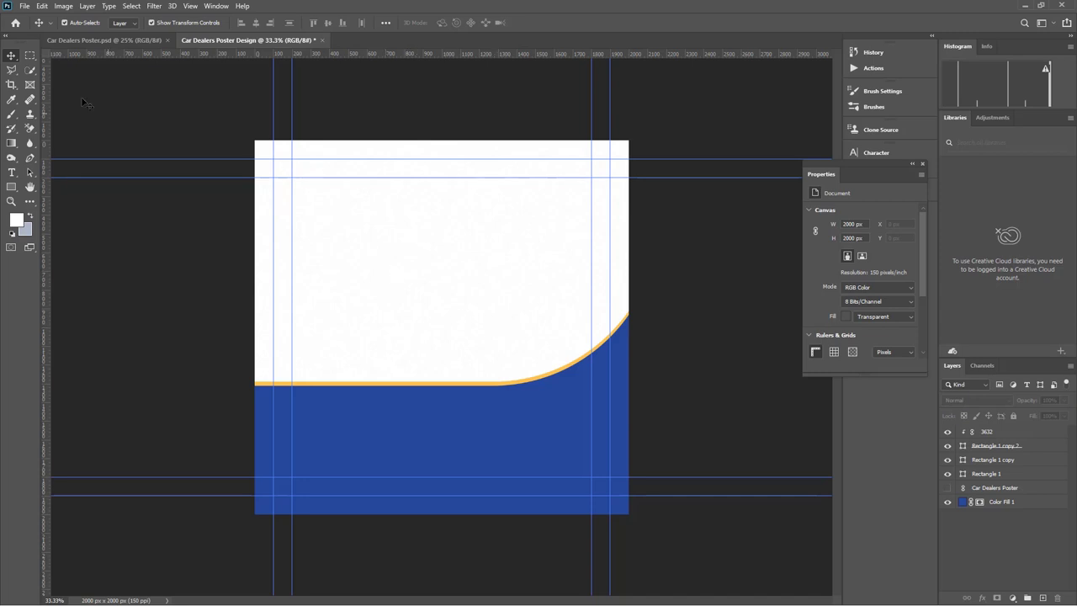
{"action": "left_click", "coordinate": [25, 6]}
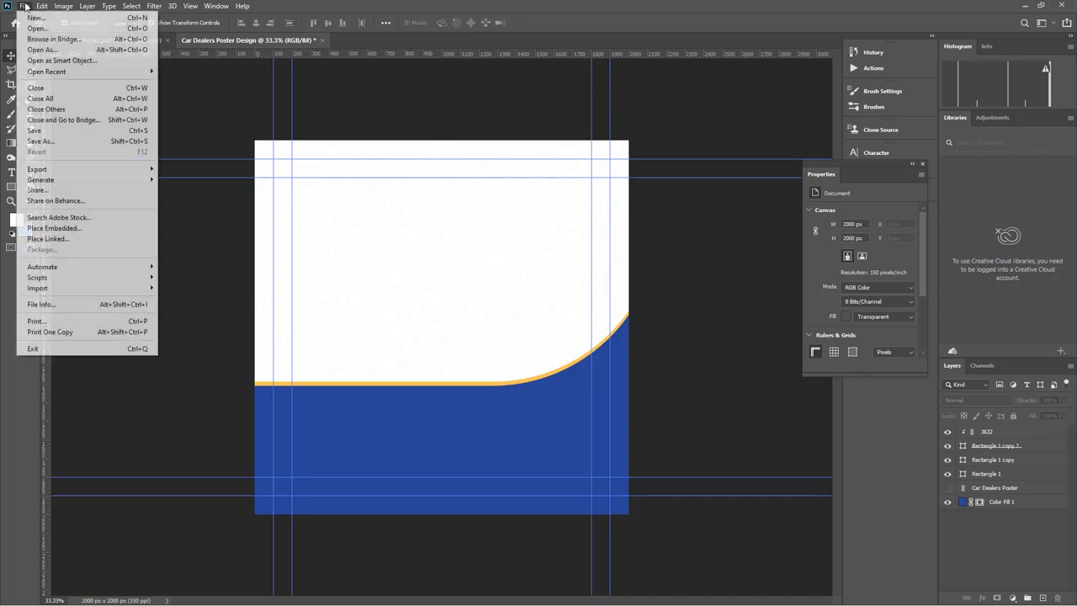
Place the Logo file into the poster as a linked image
{"action": "left_click", "coordinate": [63, 240]}
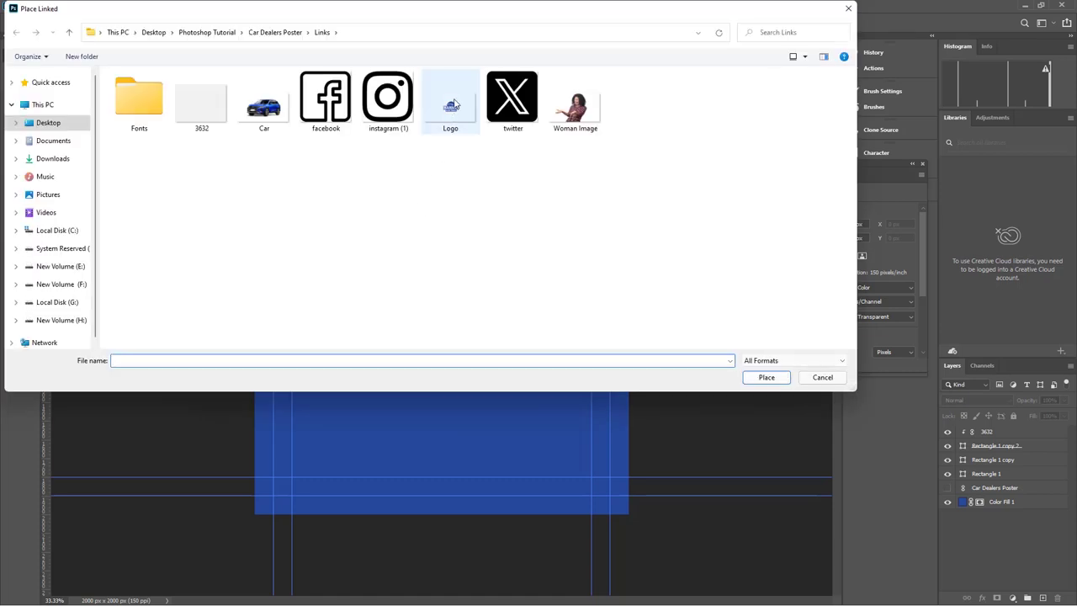
{"action": "left_click", "coordinate": [451, 101]}
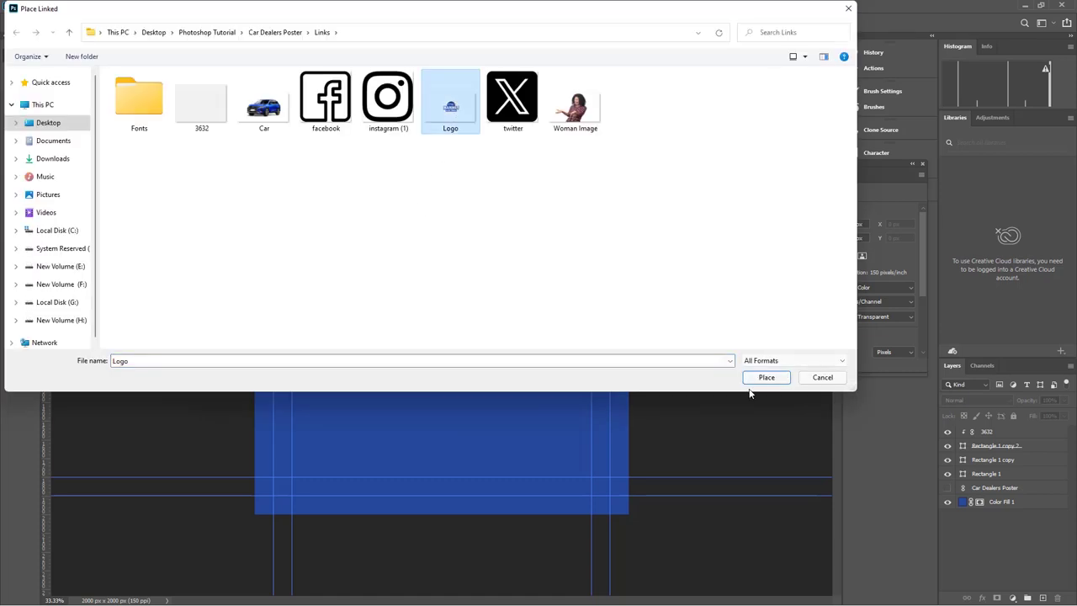
{"action": "left_click", "coordinate": [764, 377]}
Scale the logo to about 43% and set it in the top-left corner
{"action": "left_click_drag", "start_coordinate": [451, 324], "coordinate": [328, 199]}
{"action": "left_click_drag", "start_coordinate": [496, 204], "coordinate": [341, 200]}
{"action": "left_click_drag", "start_coordinate": [261, 201], "coordinate": [325, 184]}
{"action": "left_click_drag", "start_coordinate": [193, 177], "coordinate": [210, 177]}
{"action": "left_click_drag", "start_coordinate": [327, 177], "coordinate": [317, 197]}
{"action": "left_click_drag", "start_coordinate": [386, 178], "coordinate": [371, 178]}
{"action": "left_click_drag", "start_coordinate": [209, 177], "coordinate": [215, 178]}
{"action": "left_click", "coordinate": [546, 22]}
{"action": "left_click", "coordinate": [505, 273]}
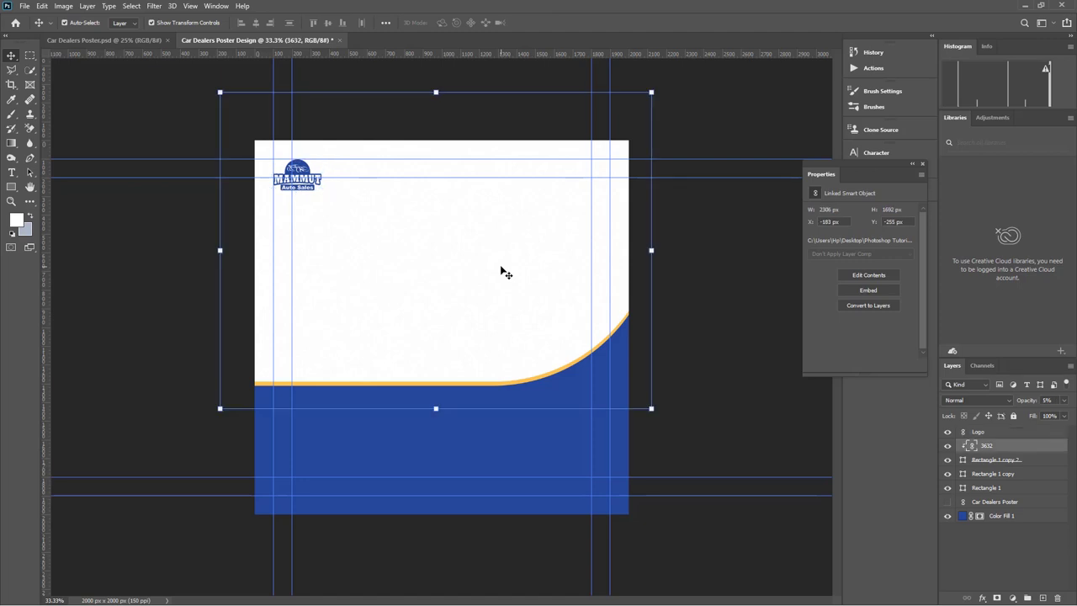
{"action": "left_click", "coordinate": [25, 5]}
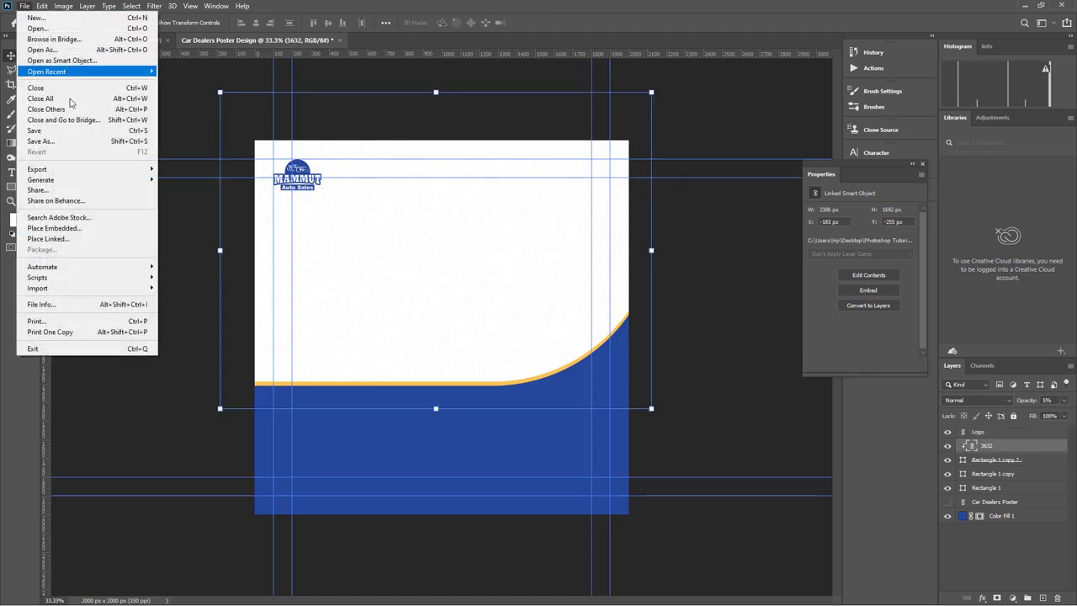
Place the Woman Image linked, scaled to 74% in the poster's upper right
{"action": "left_click", "coordinate": [62, 239]}
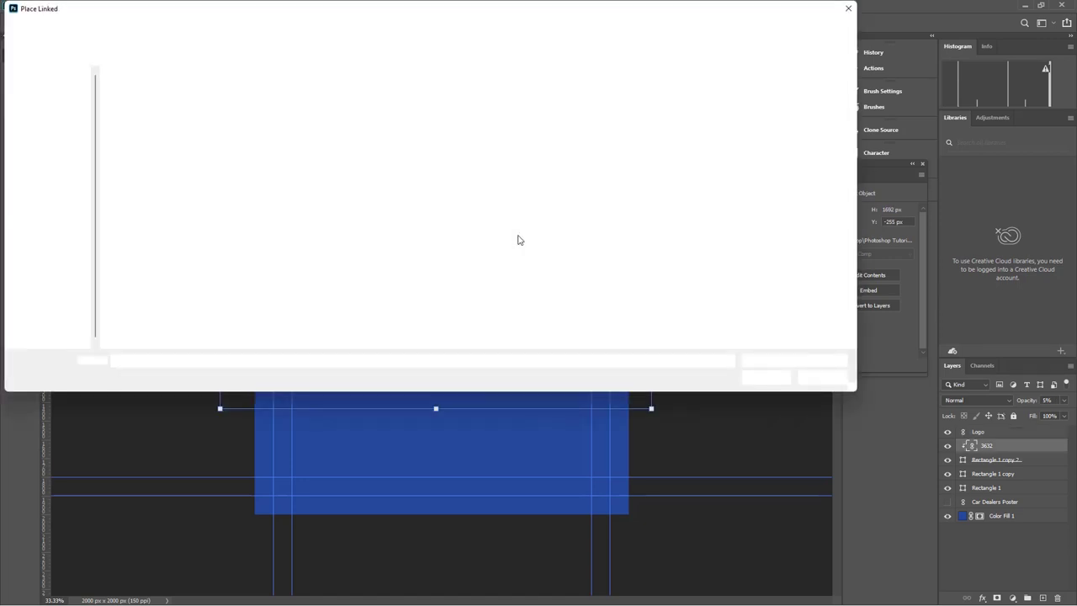
{"action": "left_click", "coordinate": [564, 118]}
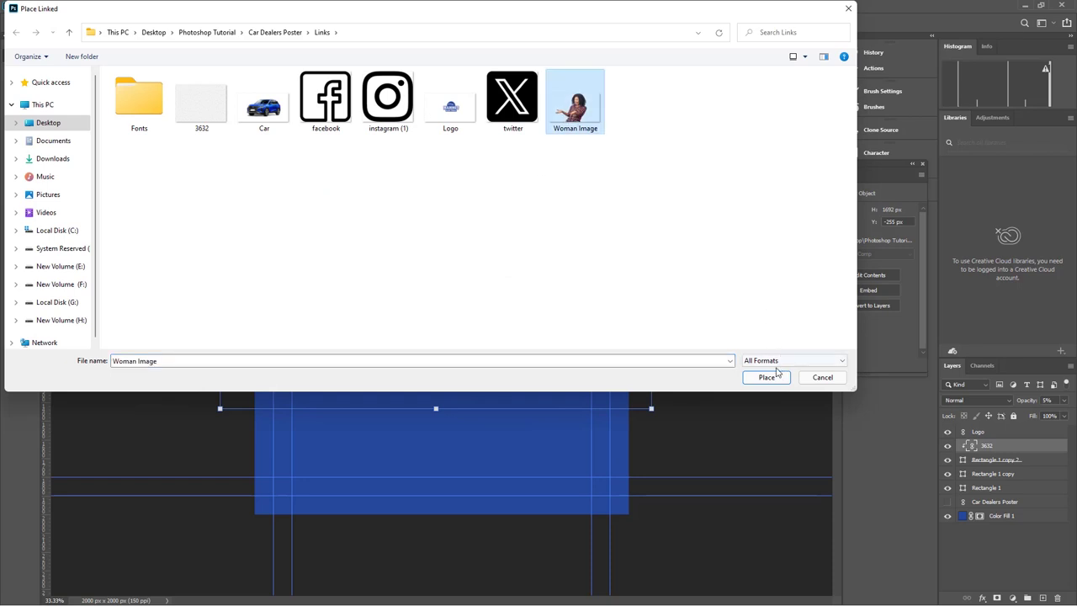
{"action": "left_click", "coordinate": [779, 374]}
{"action": "left_click_drag", "start_coordinate": [441, 231], "coordinate": [517, 176]}
{"action": "mouse_move", "coordinate": [536, 253]}
{"action": "left_mouse_down"}
{"action": "mouse_move", "coordinate": [551, 230]}
{"action": "mouse_move", "coordinate": [549, 239]}
{"action": "left_mouse_up"}
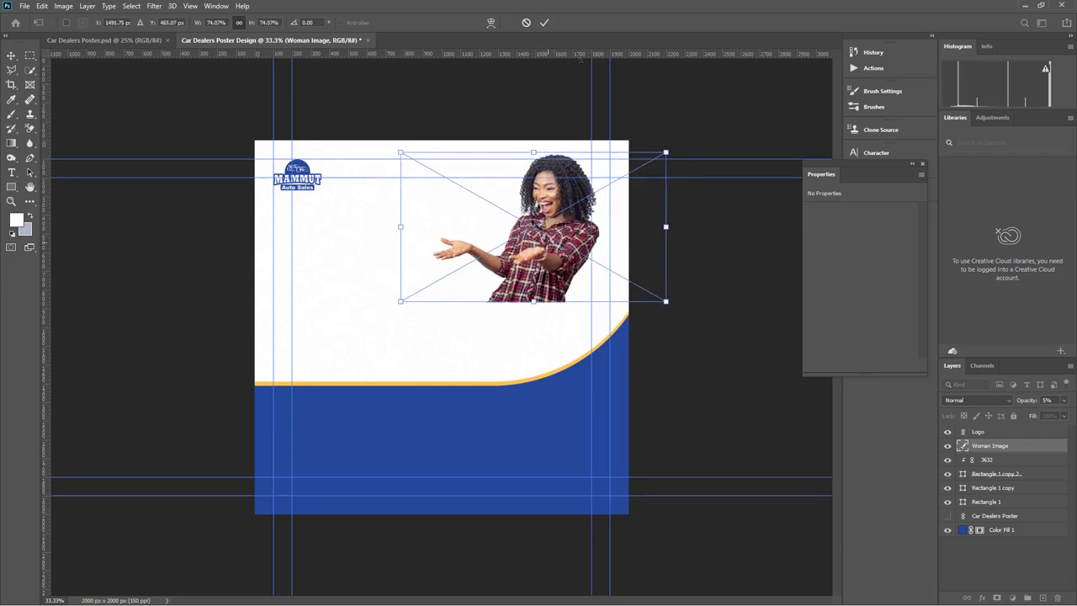
{"action": "left_click", "coordinate": [544, 23]}
{"action": "left_click", "coordinate": [25, 6]}
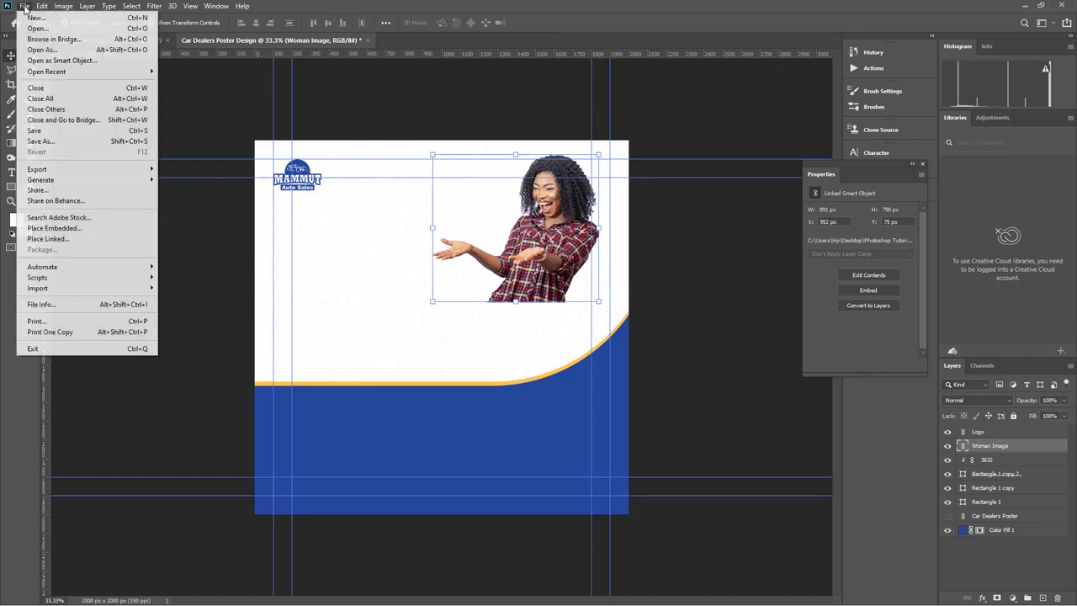
Place the Car image linked and move it up in front of the woman
{"action": "left_click", "coordinate": [61, 240]}
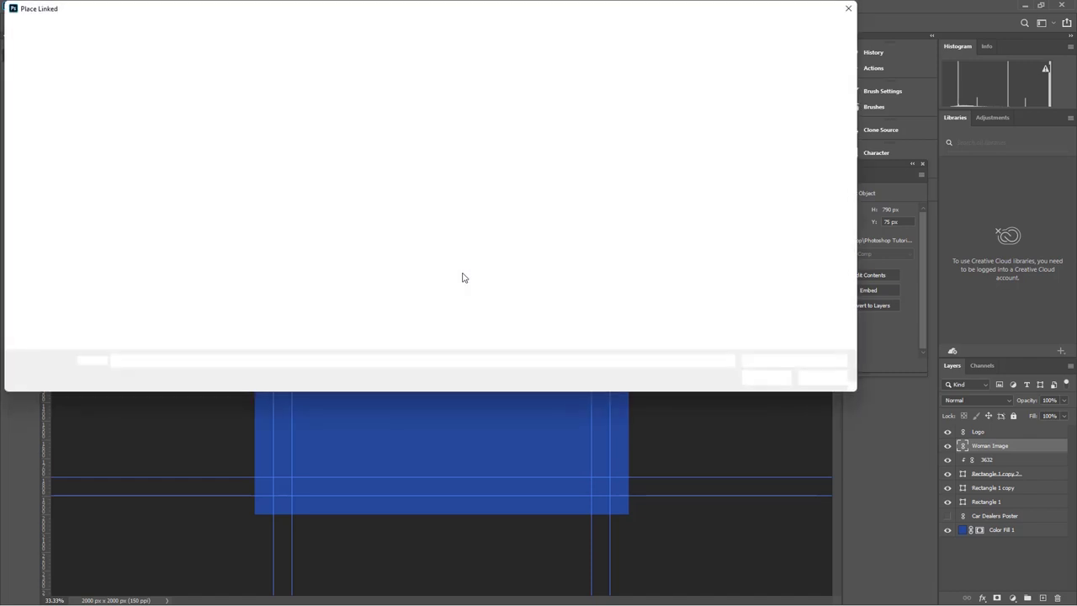
{"action": "left_click", "coordinate": [264, 109]}
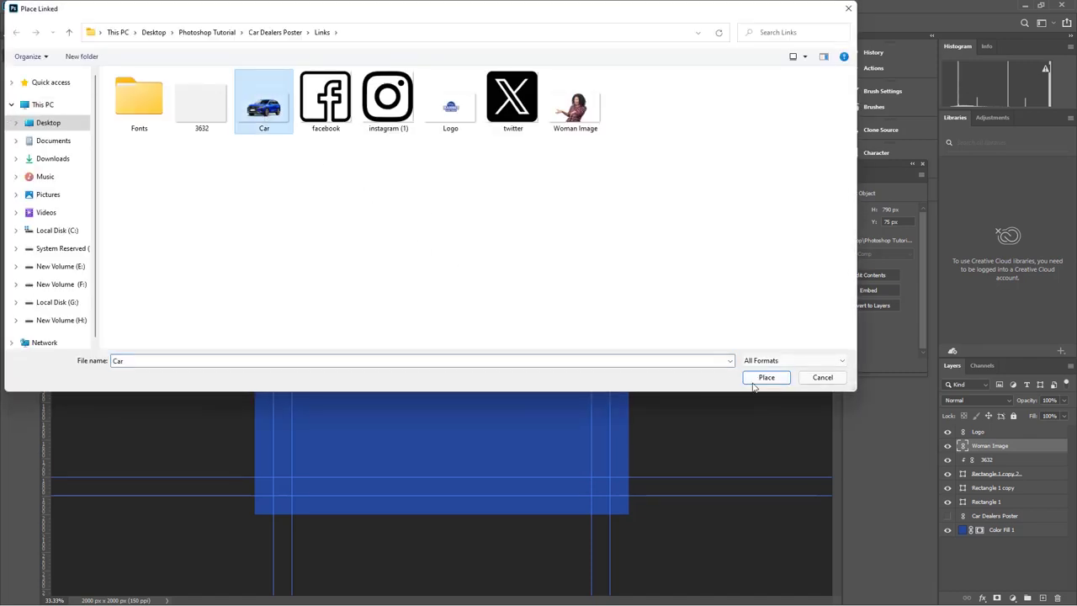
{"action": "left_click", "coordinate": [761, 376]}
{"action": "left_click_drag", "start_coordinate": [442, 326], "coordinate": [442, 301]}
{"action": "left_click_drag", "start_coordinate": [488, 330], "coordinate": [488, 331]}
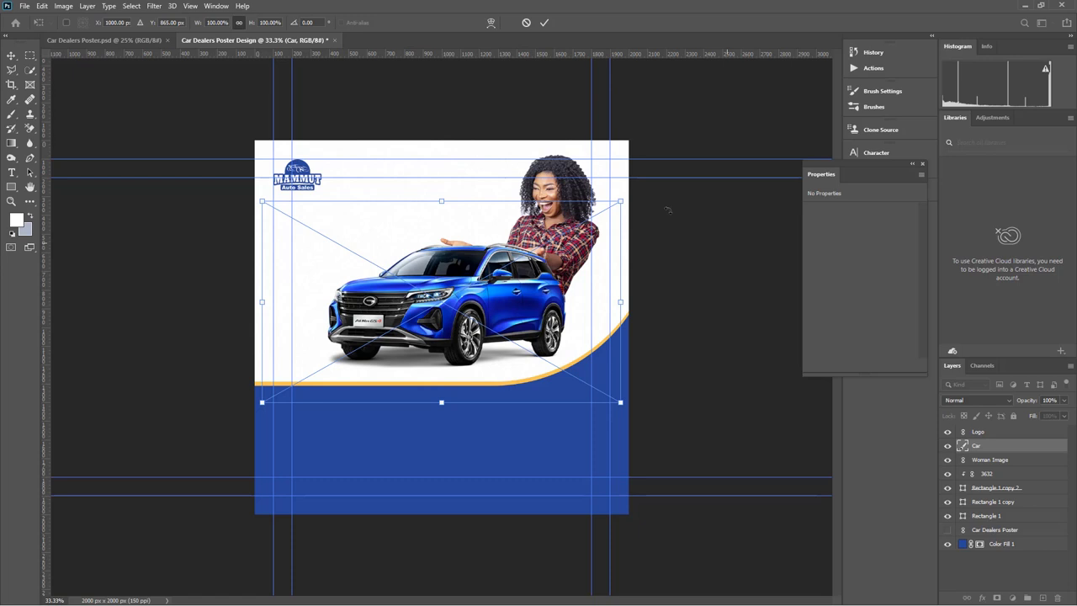
{"action": "left_click", "coordinate": [543, 22]}
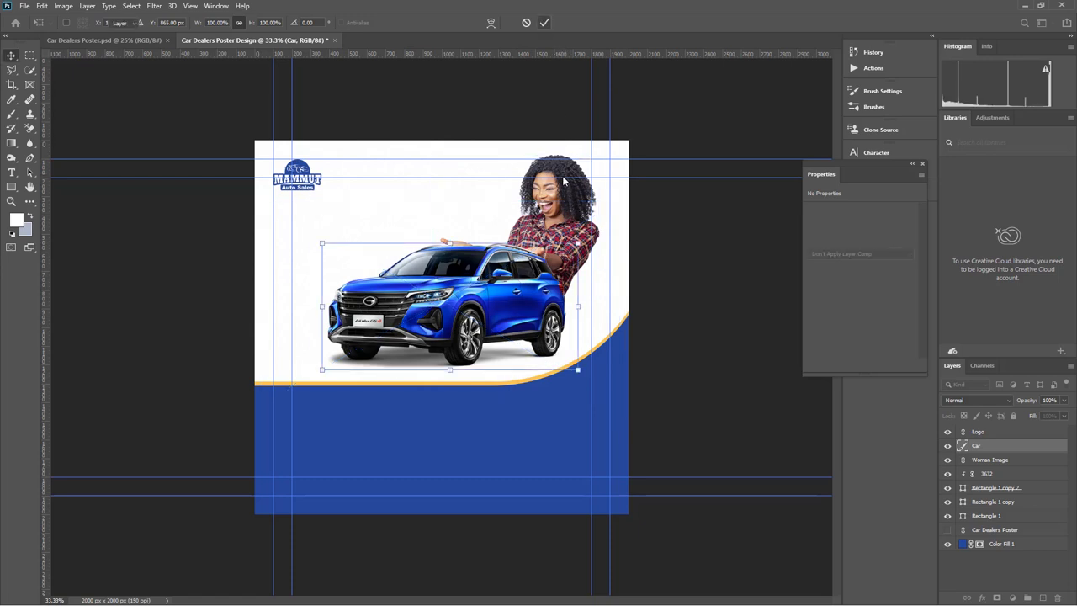
Scale the car and woman together to about 85% and reposition them
{"action": "key", "text": "alt+shift+bracketleft"}
{"action": "left_click_drag", "start_coordinate": [549, 158], "coordinate": [562, 147]}
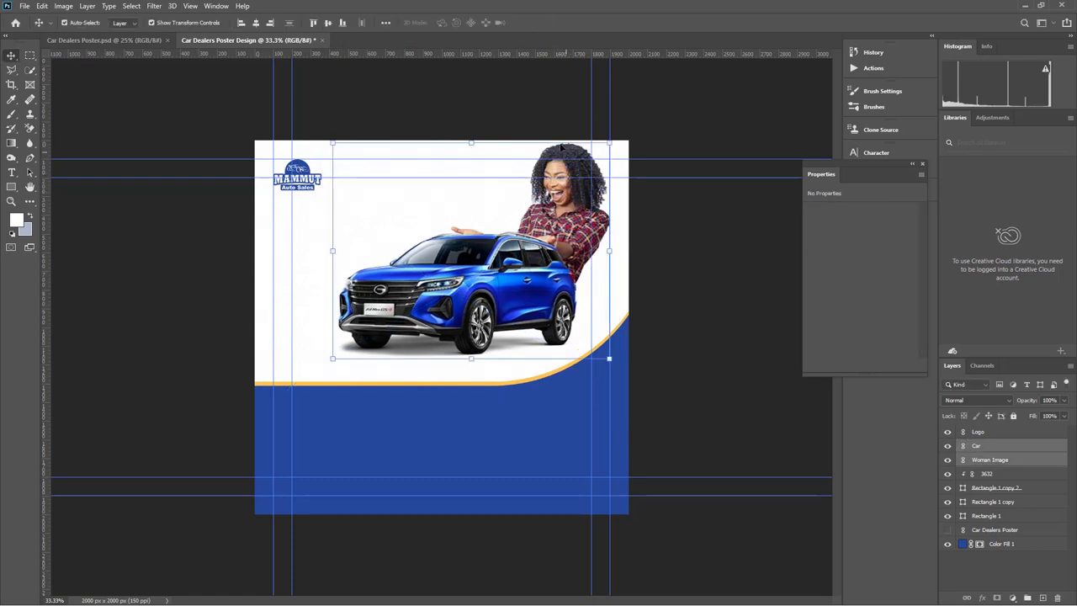
{"action": "key", "text": "ctrl+t"}
{"action": "left_click_drag", "start_coordinate": [473, 145], "coordinate": [476, 159]}
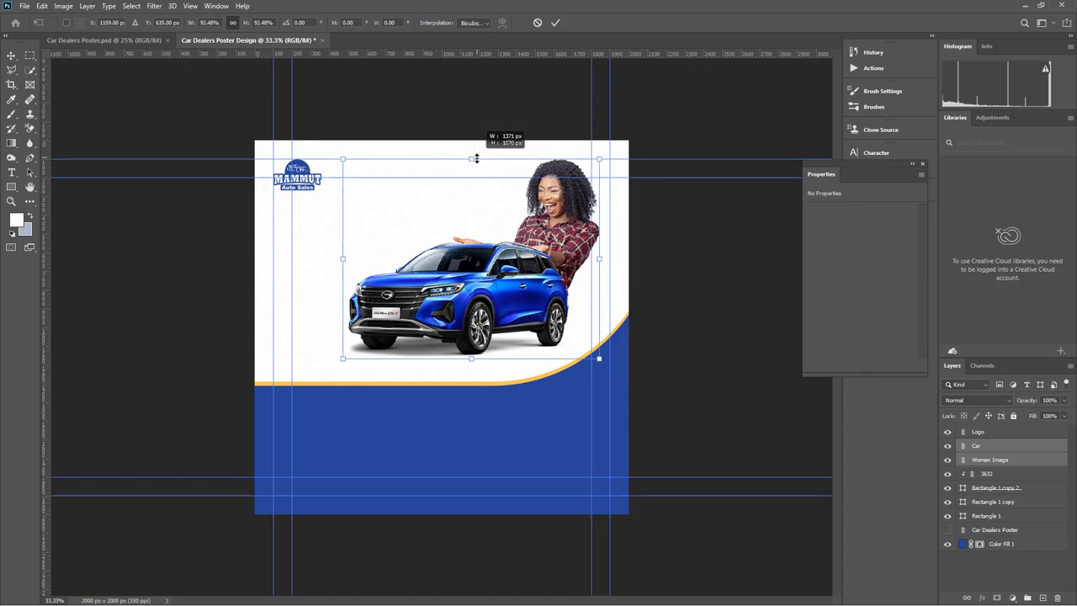
{"action": "left_click_drag", "start_coordinate": [480, 219], "coordinate": [483, 212]}
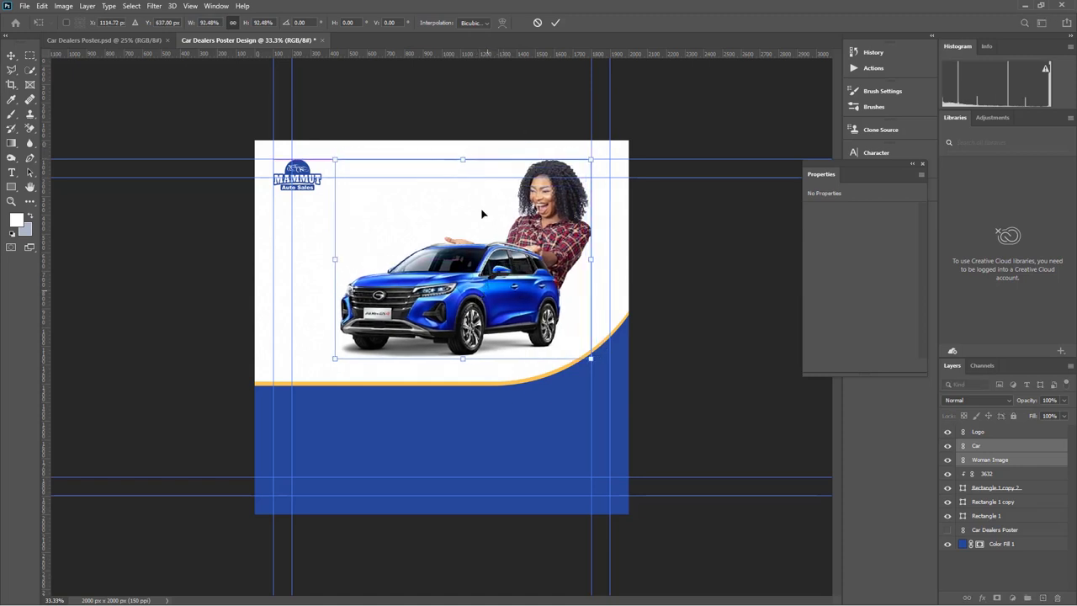
{"action": "left_click_drag", "start_coordinate": [468, 161], "coordinate": [468, 195]}
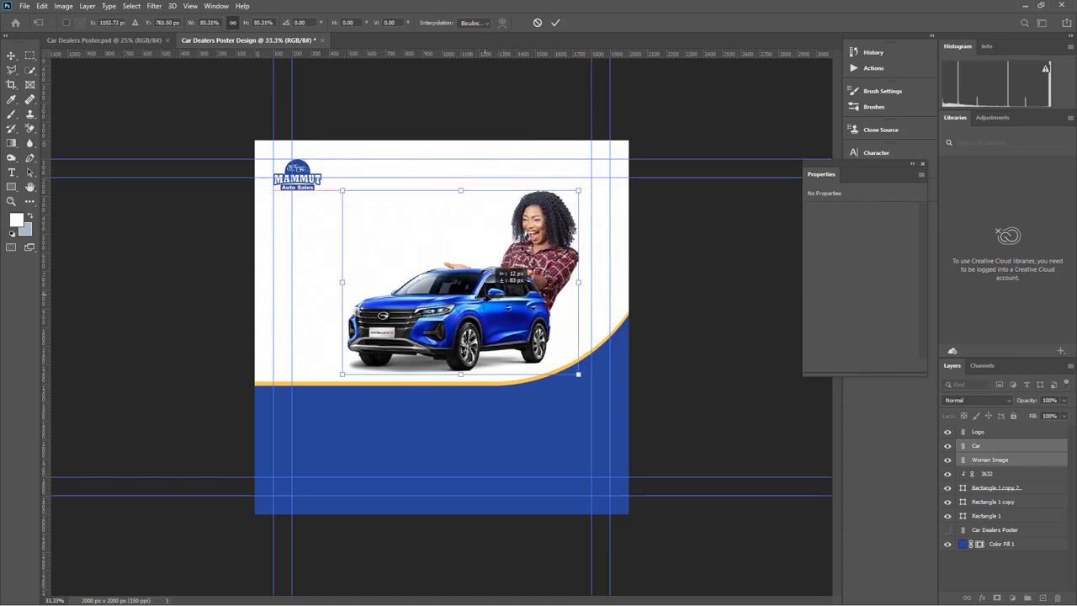
{"action": "left_click", "coordinate": [556, 23]}
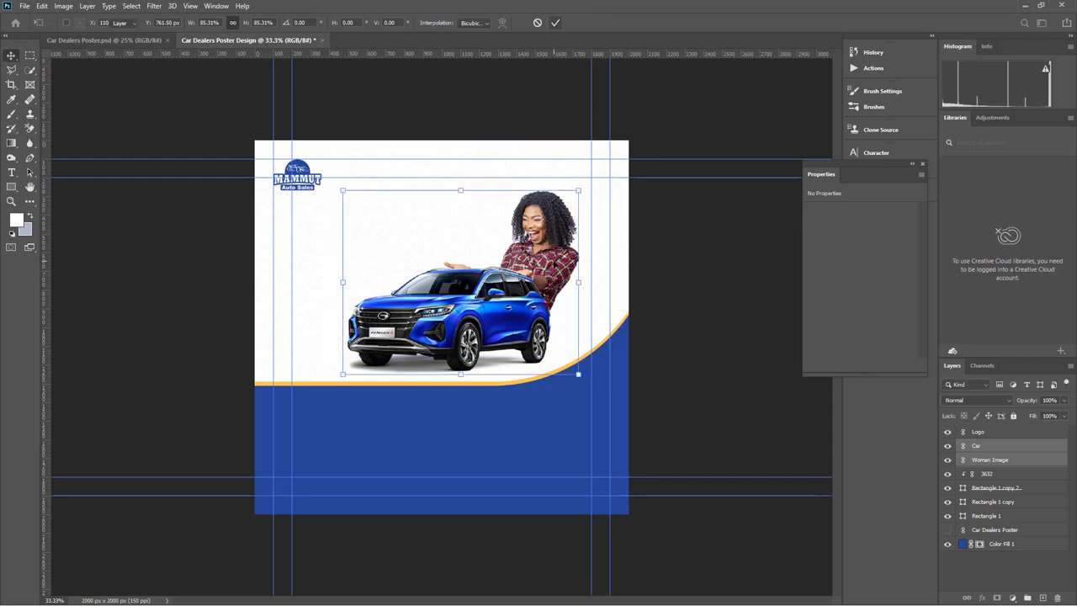
Raise the woman about 126 px; show the Car Dealers Poster layer and move it to the top
{"action": "left_click_drag", "start_coordinate": [541, 242], "coordinate": [528, 216]}
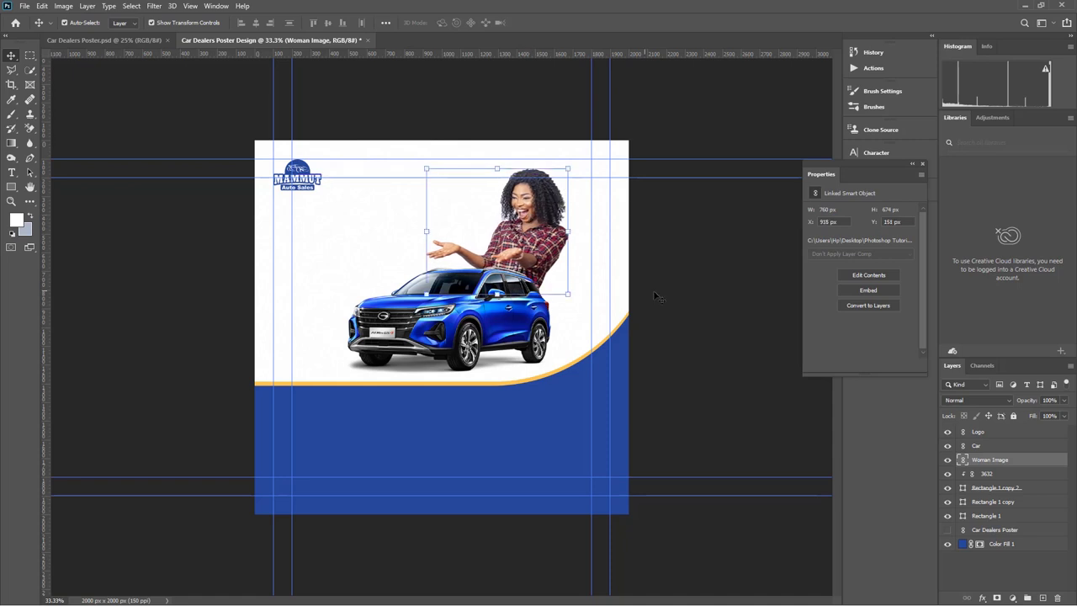
{"action": "left_click", "coordinate": [699, 297]}
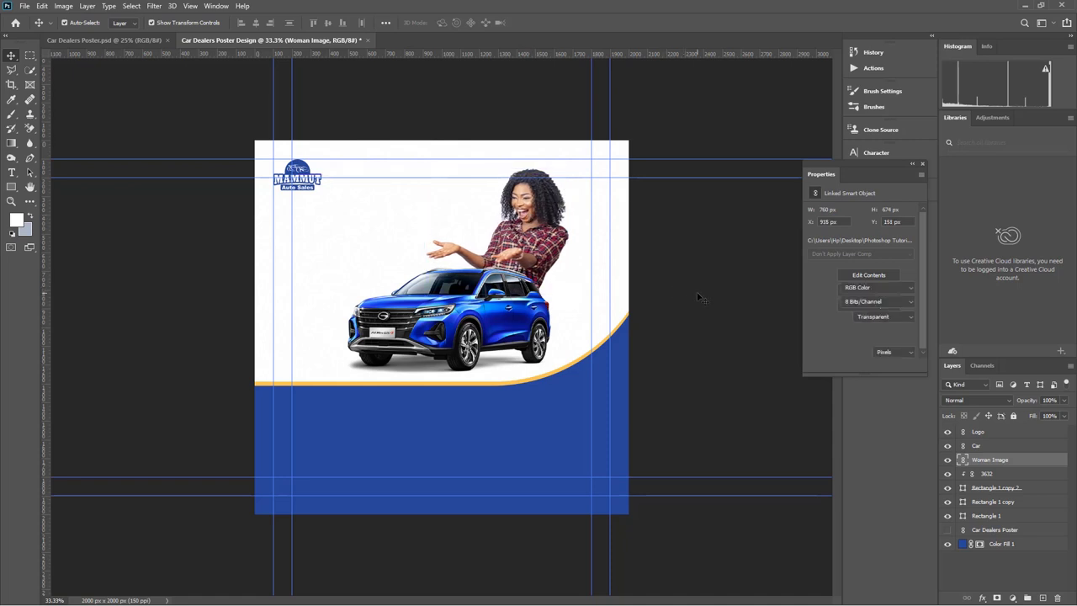
{"action": "left_click", "coordinate": [947, 530]}
{"action": "left_click", "coordinate": [993, 530]}
{"action": "left_click", "coordinate": [992, 531]}
{"action": "left_click_drag", "start_coordinate": [990, 533], "coordinate": [993, 426]}
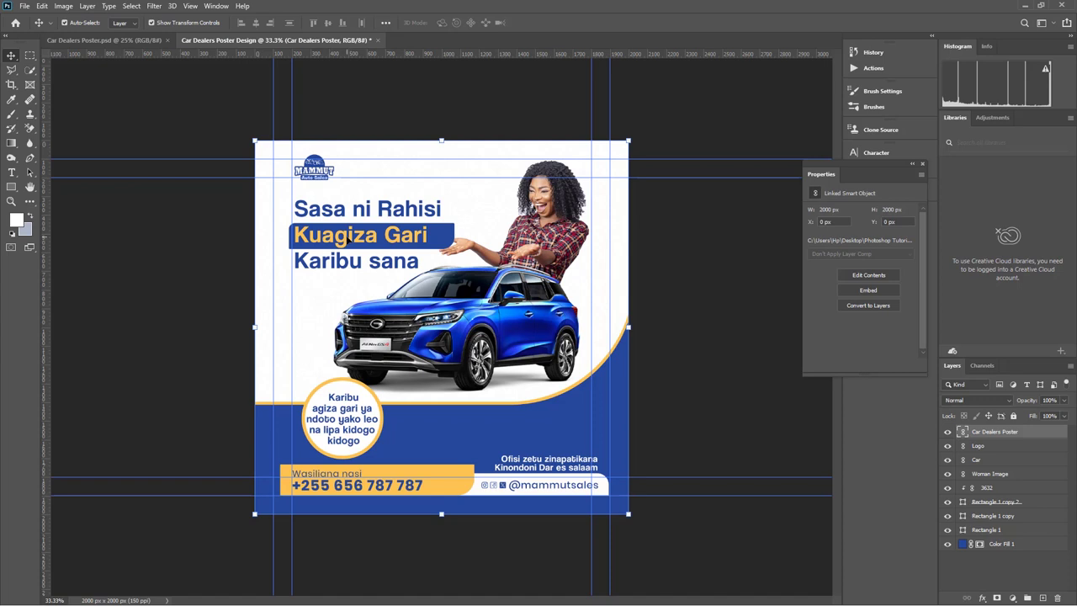
Type the headline 'Sasa ni Rahisi / Kuagiza Gari / Karibu sana' below the logo
{"action": "left_click", "coordinate": [948, 431]}
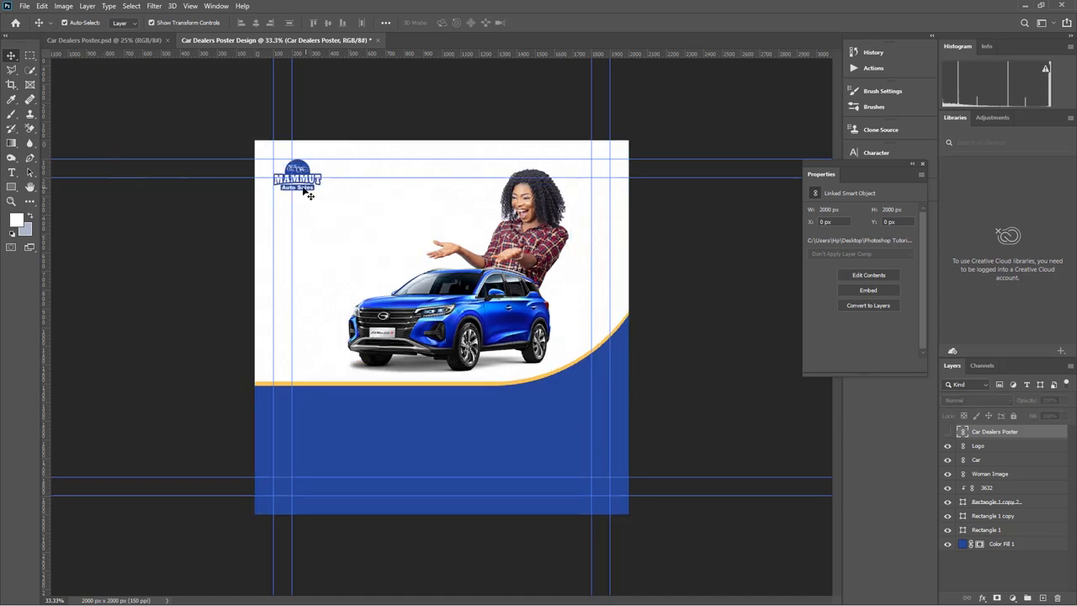
{"action": "left_click", "coordinate": [11, 174]}
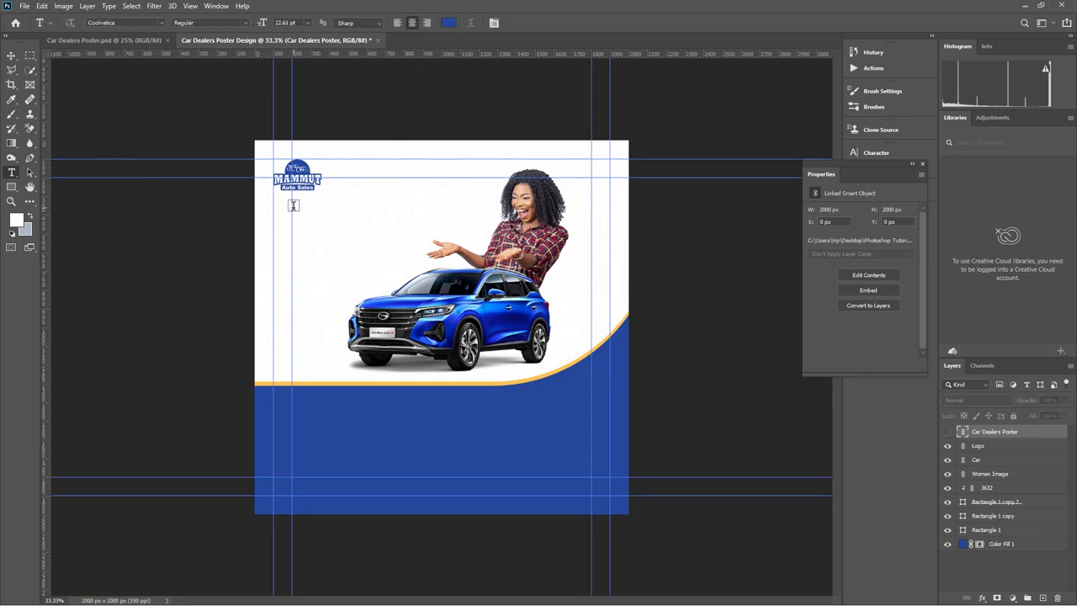
{"action": "left_click", "coordinate": [293, 205]}
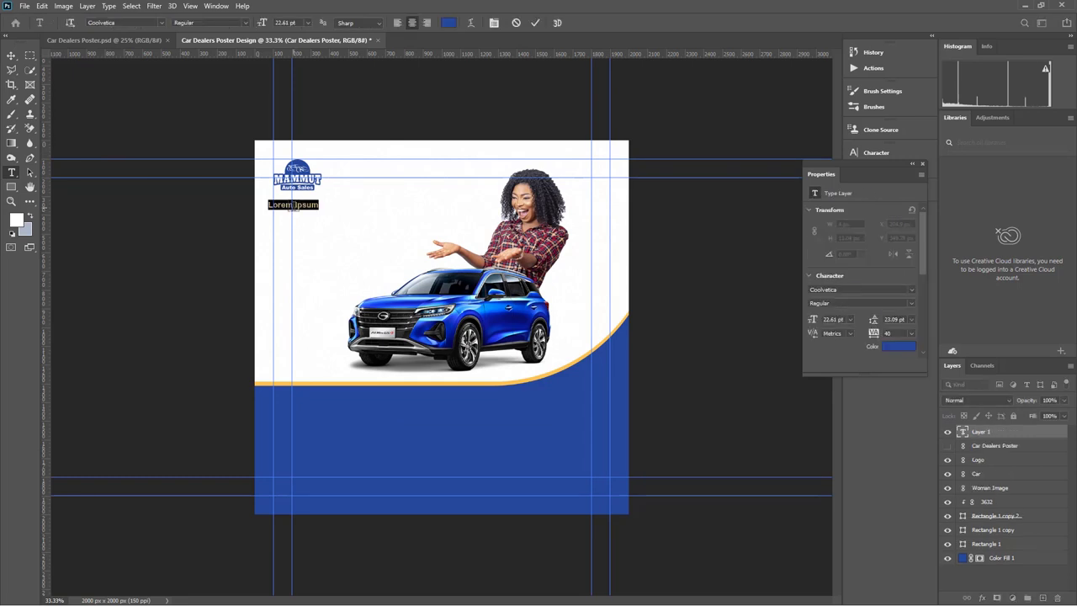
{"action": "type", "text": "Sasa"}
{"action": "type", "text": " hol"}
{"action": "key", "text": "BackSpace"}
{"action": "key", "text": "BackSpace"}
{"action": "type", "text": "i B"}
{"action": "type", "text": "hisi"}
{"action": "key", "text": "BackSpace"}
{"action": "key", "text": "BackSpace"}
{"action": "key", "text": "BackSpace"}
{"action": "key", "text": "BackSpace"}
{"action": "type", "text": "ahisi"}
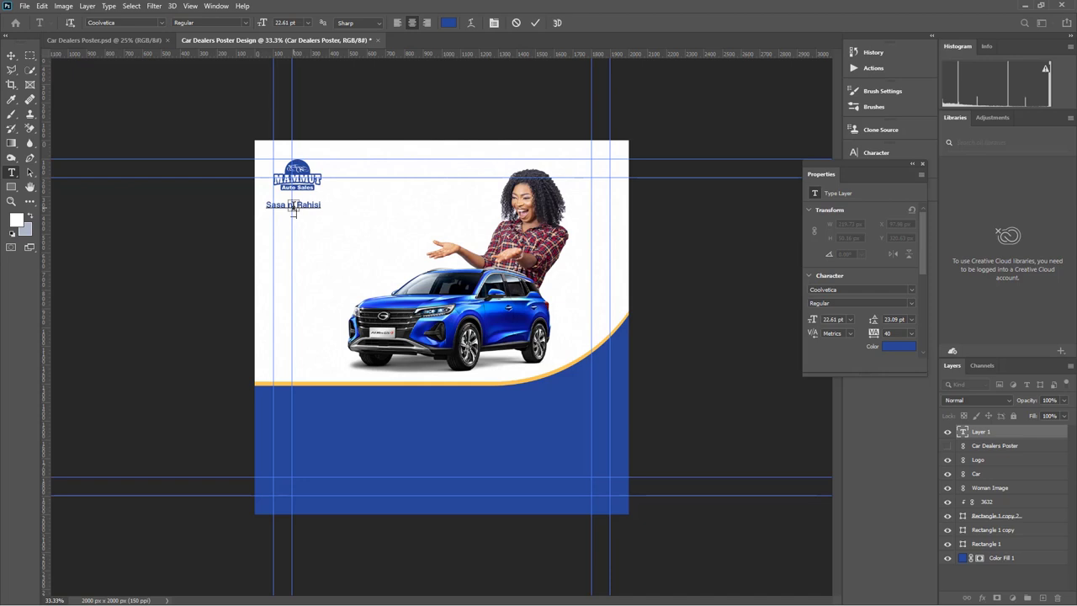
{"action": "key", "text": "Return"}
{"action": "type", "text": "Kuagiza"}
{"action": "type", "text": " Gar"}
{"action": "type", "text": "i "}
{"action": "type", "text": "Karibu sana"}
{"action": "key", "text": "ctrl+a"}
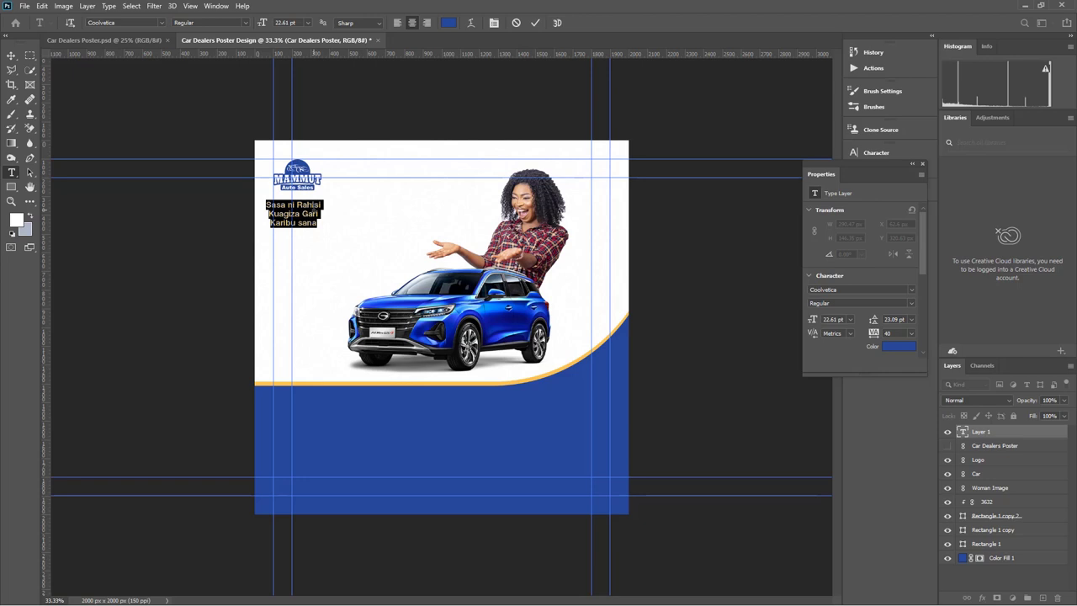
Left-align the headline and increase its font size and line spacing
{"action": "left_click", "coordinate": [398, 27]}
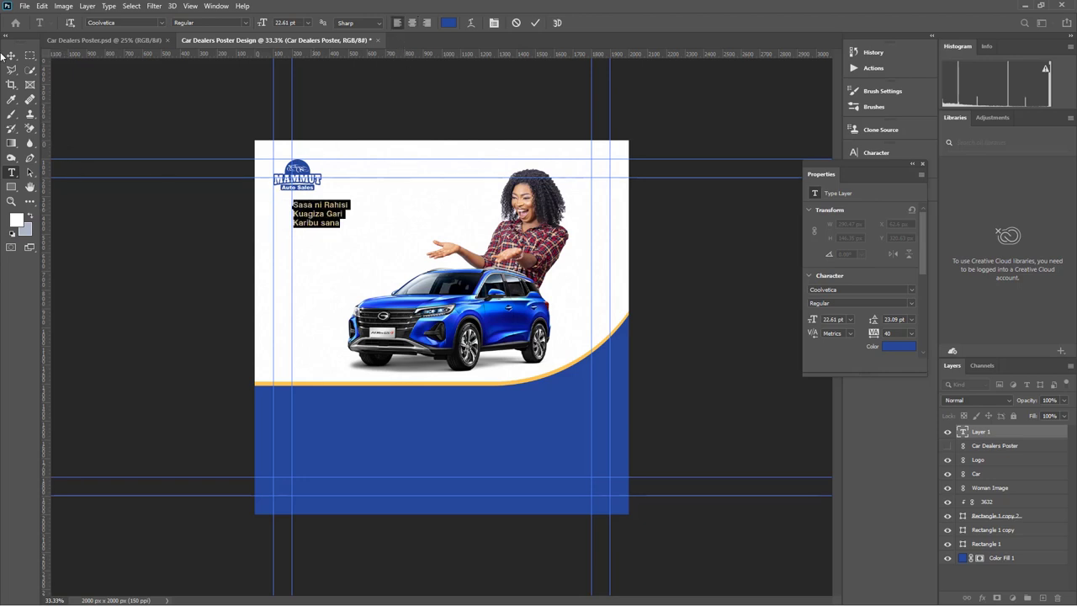
{"action": "left_click_drag", "start_coordinate": [264, 22], "coordinate": [276, 23]}
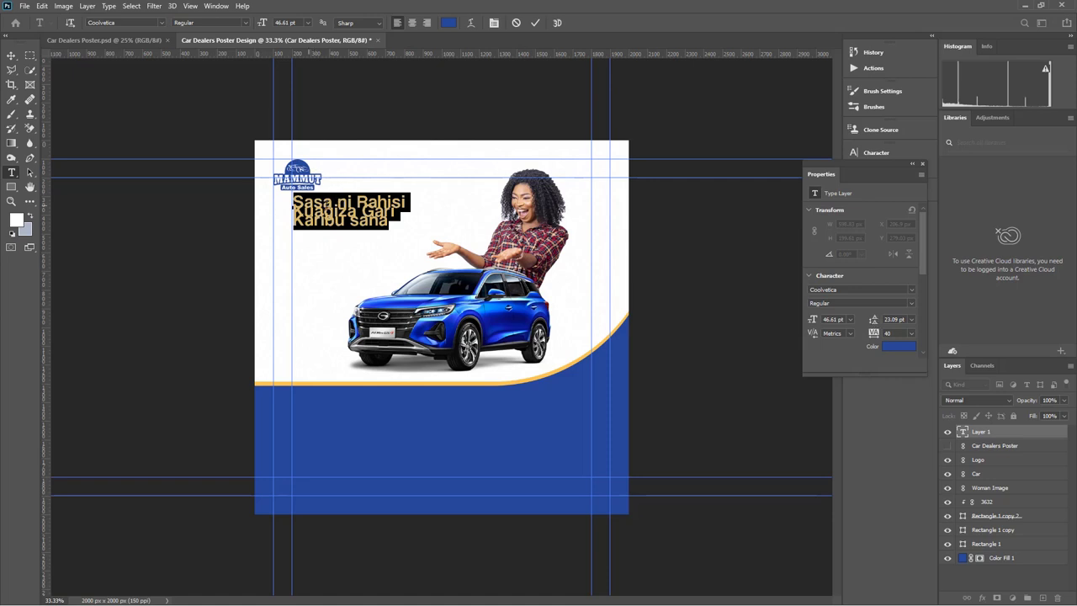
{"action": "left_click_drag", "start_coordinate": [874, 320], "coordinate": [890, 324]}
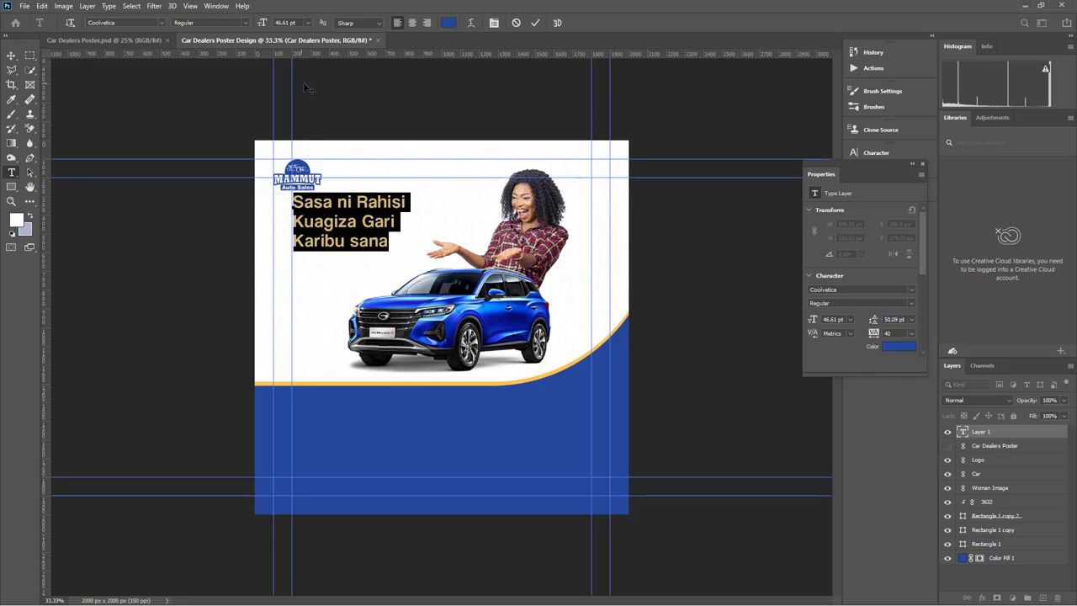
{"action": "left_click", "coordinate": [245, 23]}
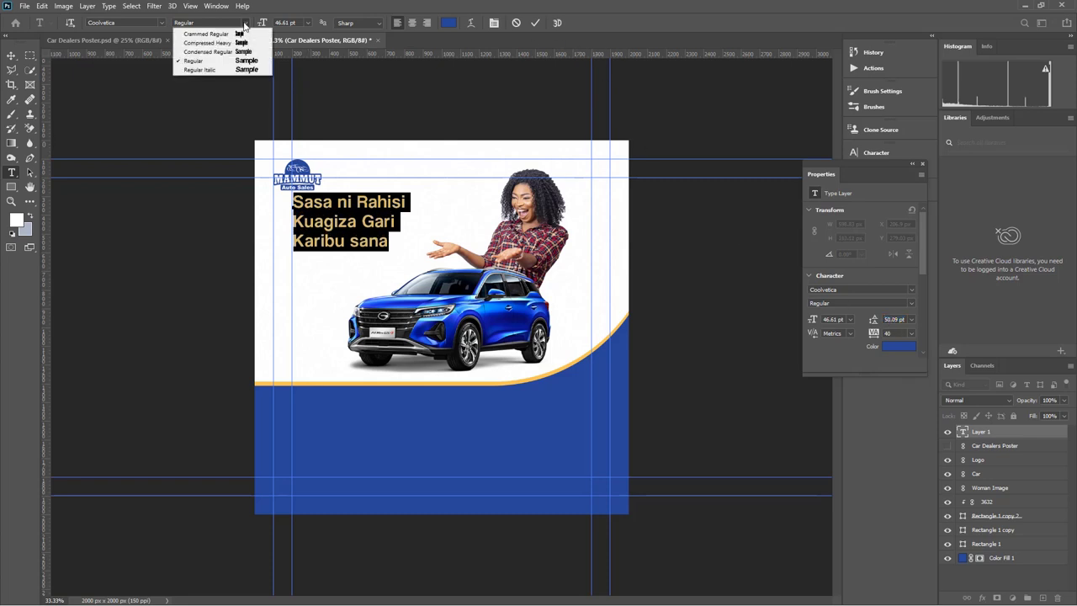
{"action": "left_click", "coordinate": [11, 56]}
{"action": "left_click", "coordinate": [11, 56]}
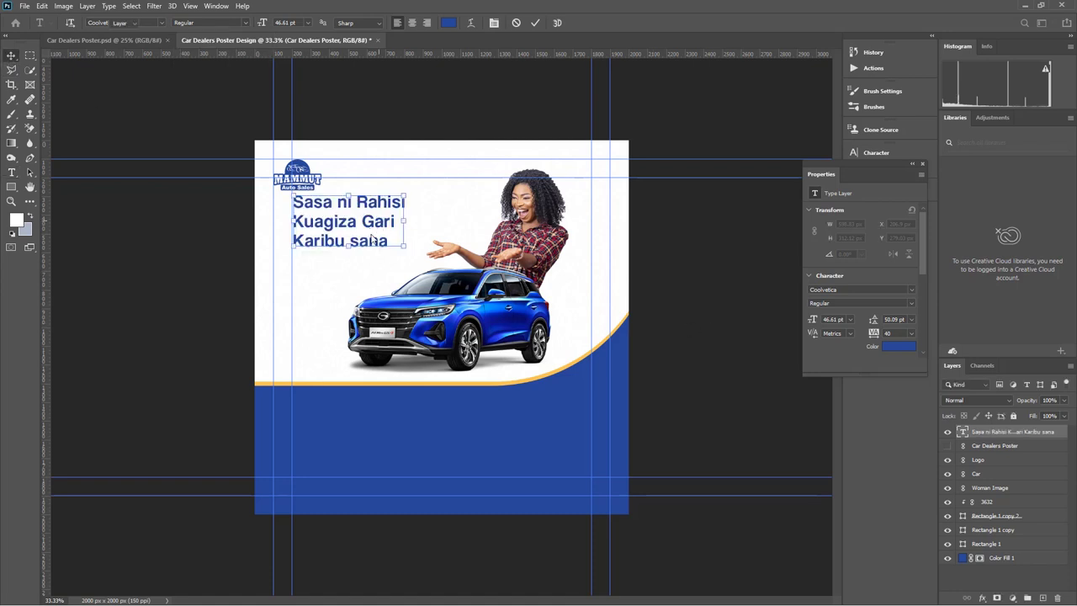
Move the headline lower beneath the logo and show the reference poster for comparison
{"action": "left_click", "coordinate": [374, 232]}
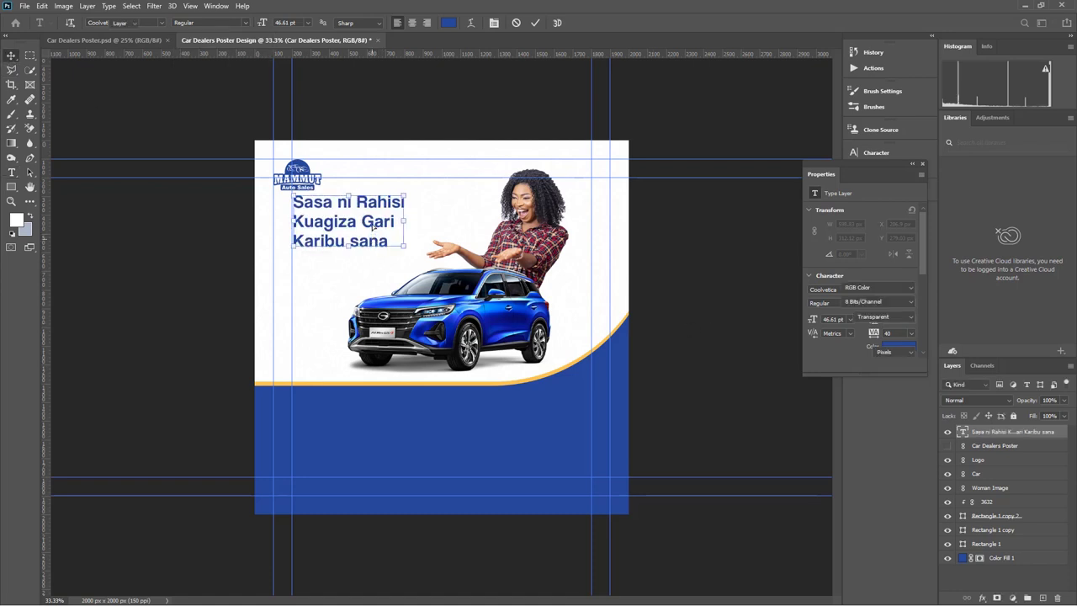
{"action": "left_click_drag", "start_coordinate": [370, 216], "coordinate": [426, 235]}
{"action": "key", "text": "ctrl+t"}
{"action": "left_click", "coordinate": [555, 22]}
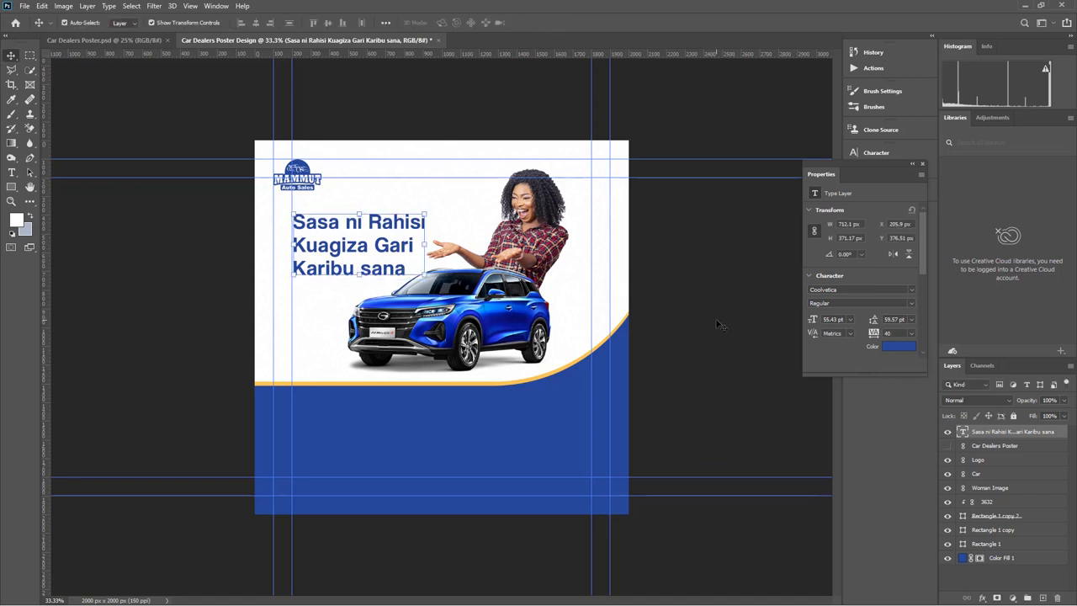
{"action": "left_click", "coordinate": [717, 281]}
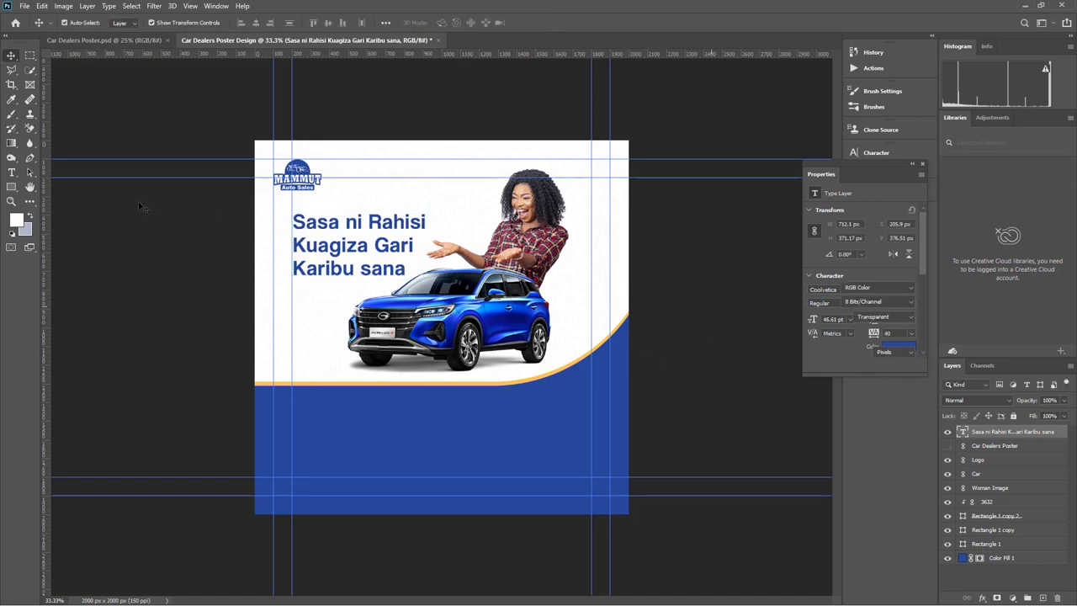
{"action": "left_click", "coordinate": [949, 446]}
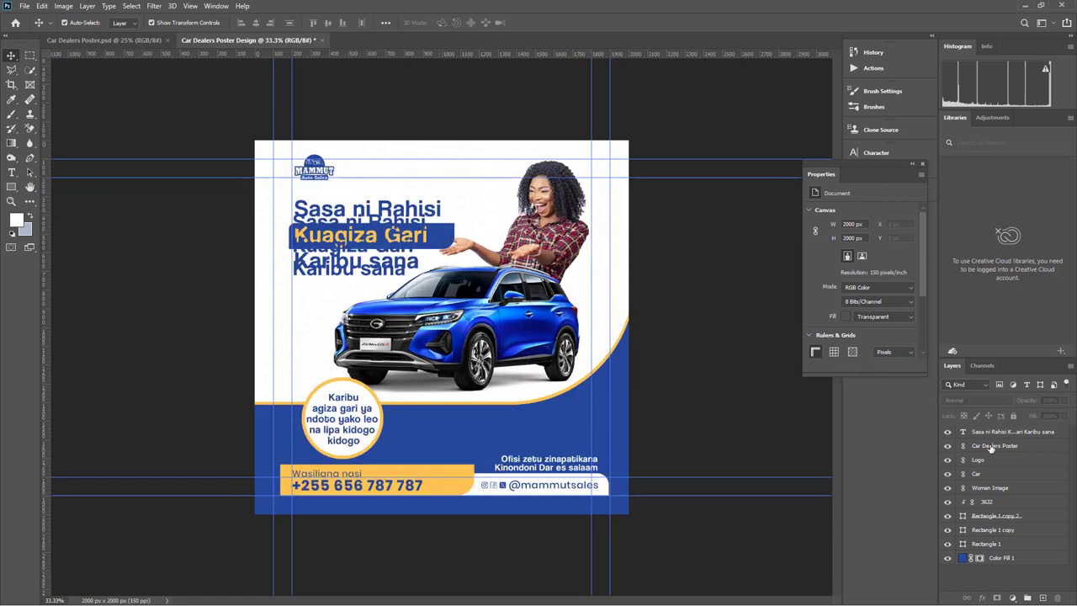
Hide the reference poster and draw a rectangle over the Kuagiza Gari line
{"action": "left_click_drag", "start_coordinate": [992, 449], "coordinate": [993, 431]}
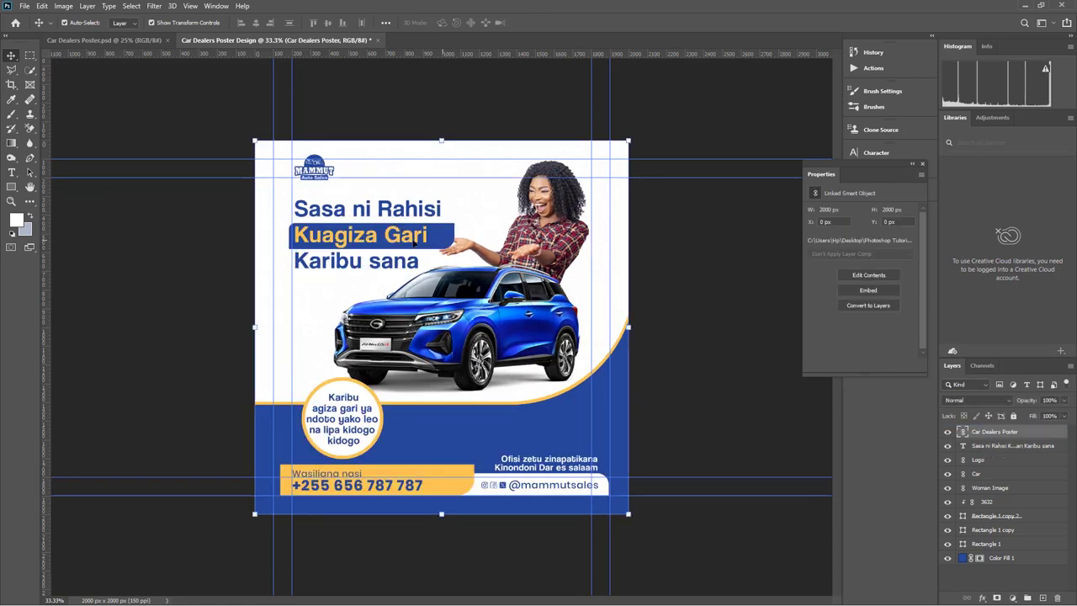
{"action": "left_click", "coordinate": [947, 433]}
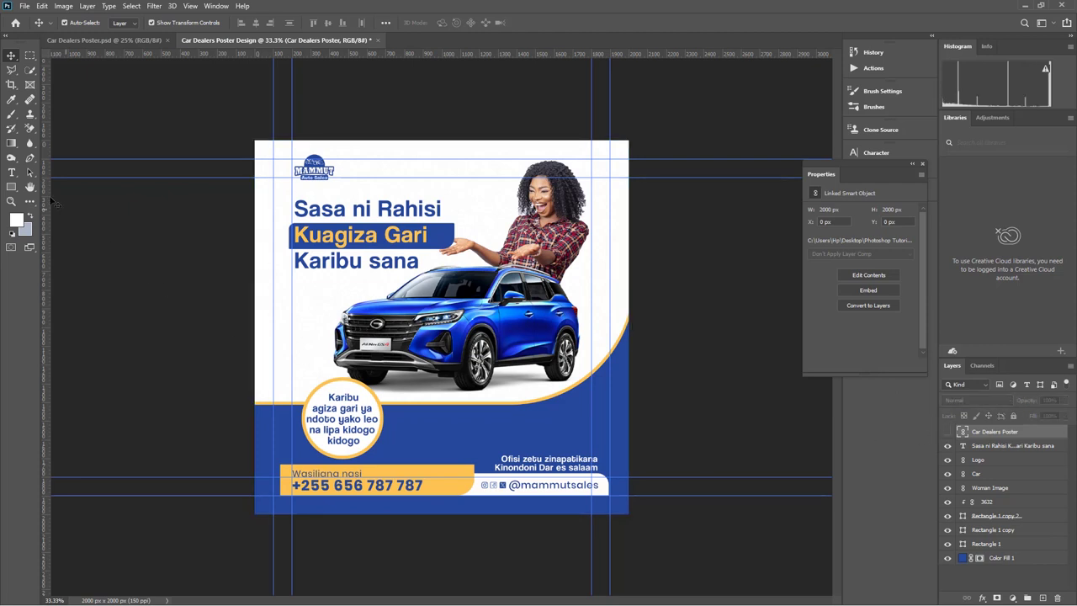
{"action": "left_click", "coordinate": [11, 188]}
{"action": "left_click", "coordinate": [11, 189]}
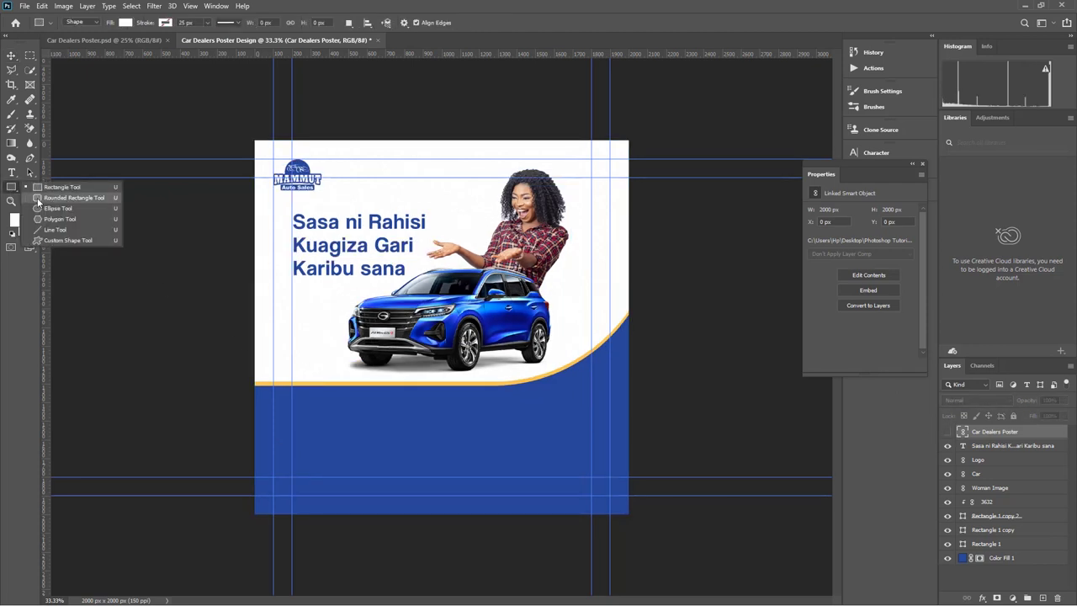
{"action": "left_click", "coordinate": [63, 188]}
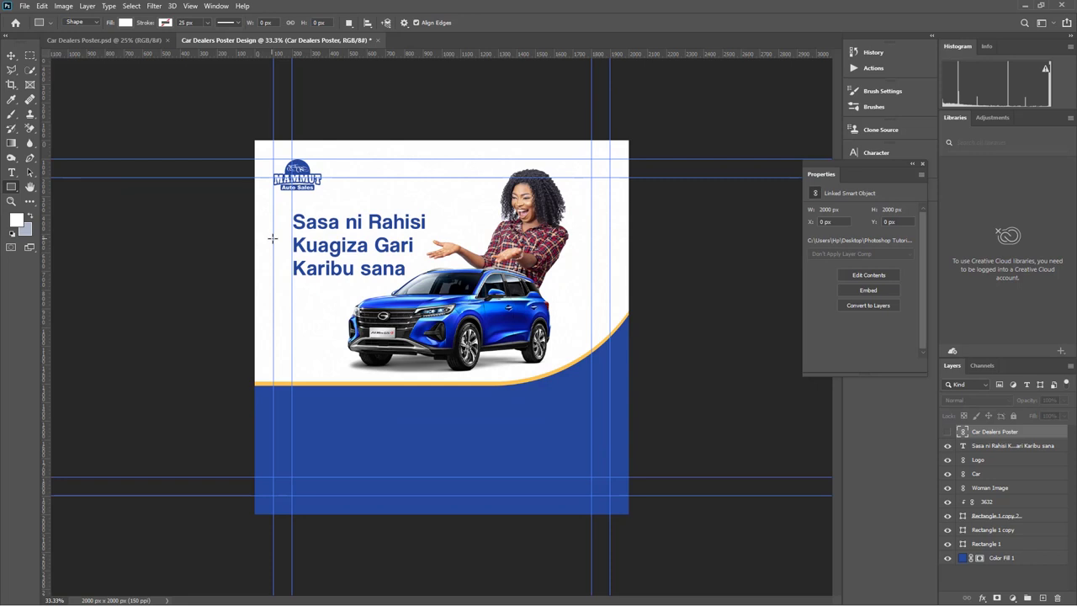
{"action": "left_click_drag", "start_coordinate": [285, 236], "coordinate": [445, 255]}
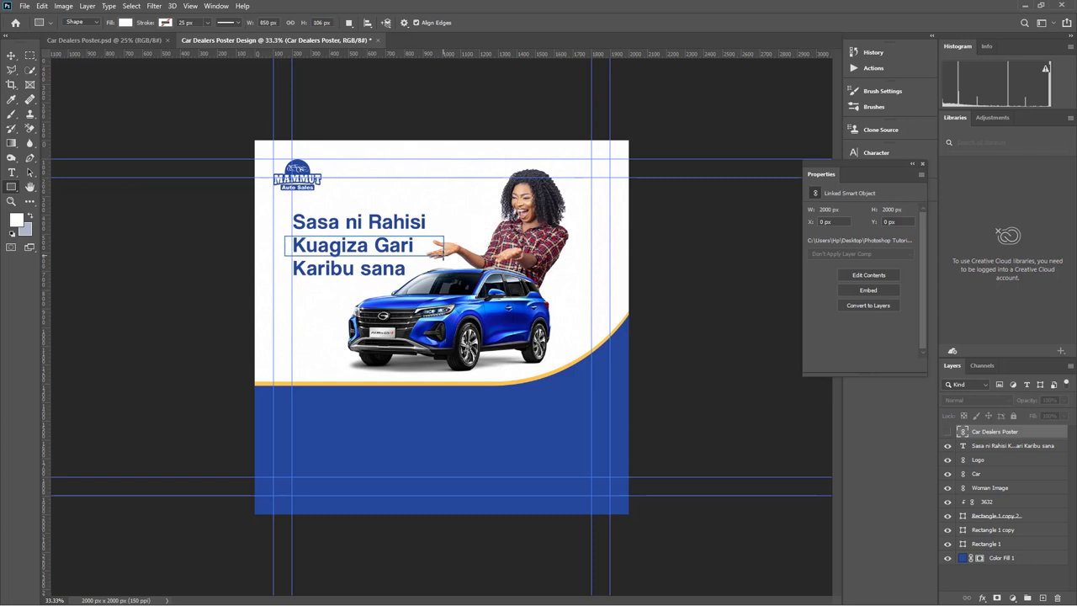
Make the rectangle taller, to about 850 × 130 px
{"action": "left_click", "coordinate": [11, 56]}
{"action": "left_click_drag", "start_coordinate": [365, 256], "coordinate": [366, 261]}
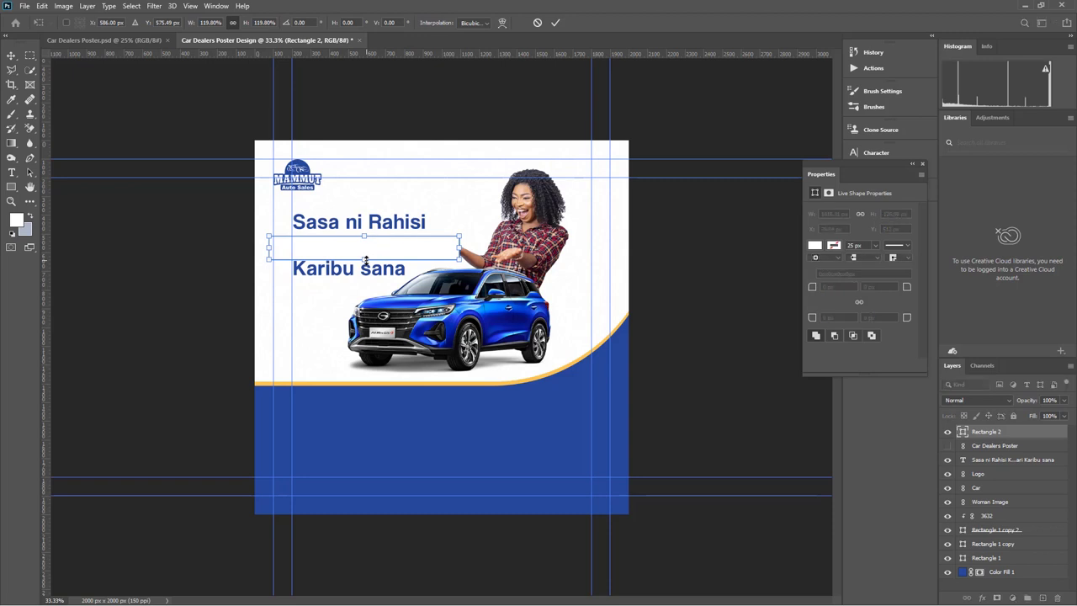
{"action": "key", "text": "ctrl+z"}
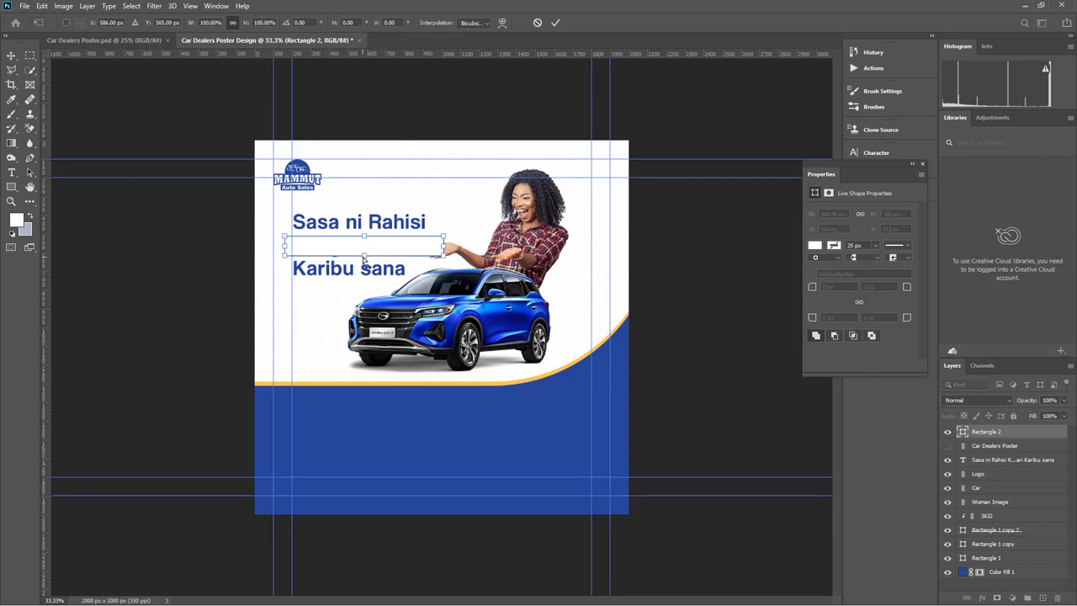
{"action": "left_click_drag", "start_coordinate": [365, 262], "coordinate": [364, 263]}
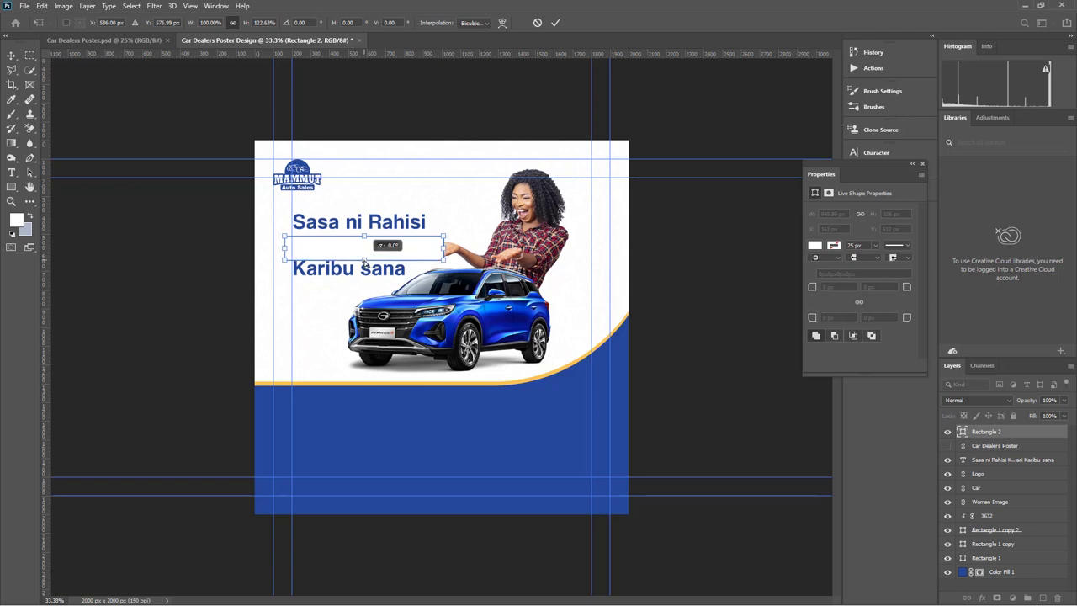
{"action": "left_click", "coordinate": [555, 22]}
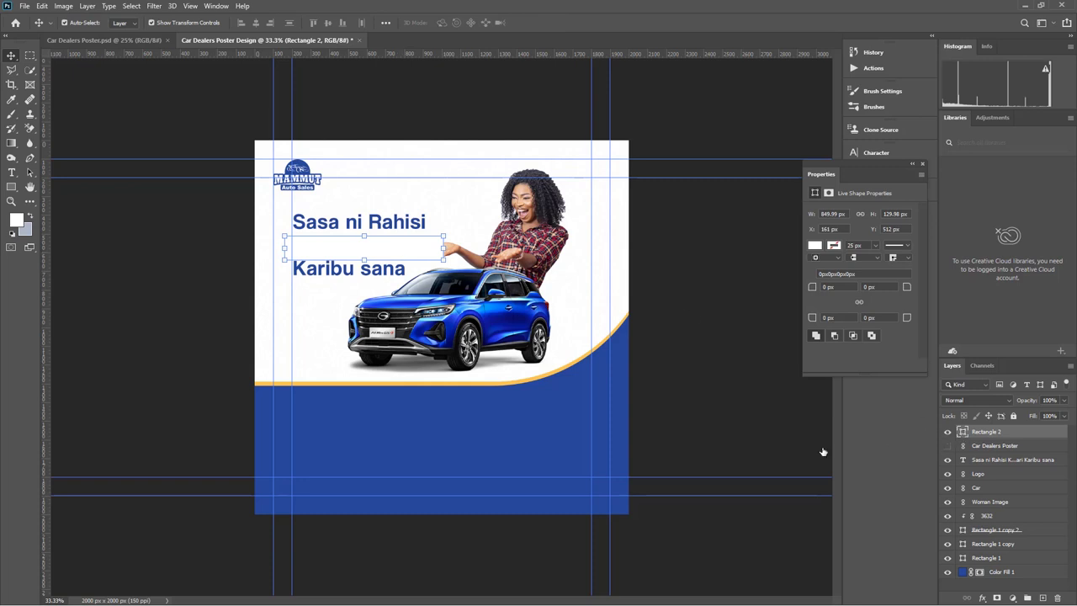
Fill the rectangle with the poster's blue and nudge it up slightly
{"action": "left_click", "coordinate": [508, 426]}
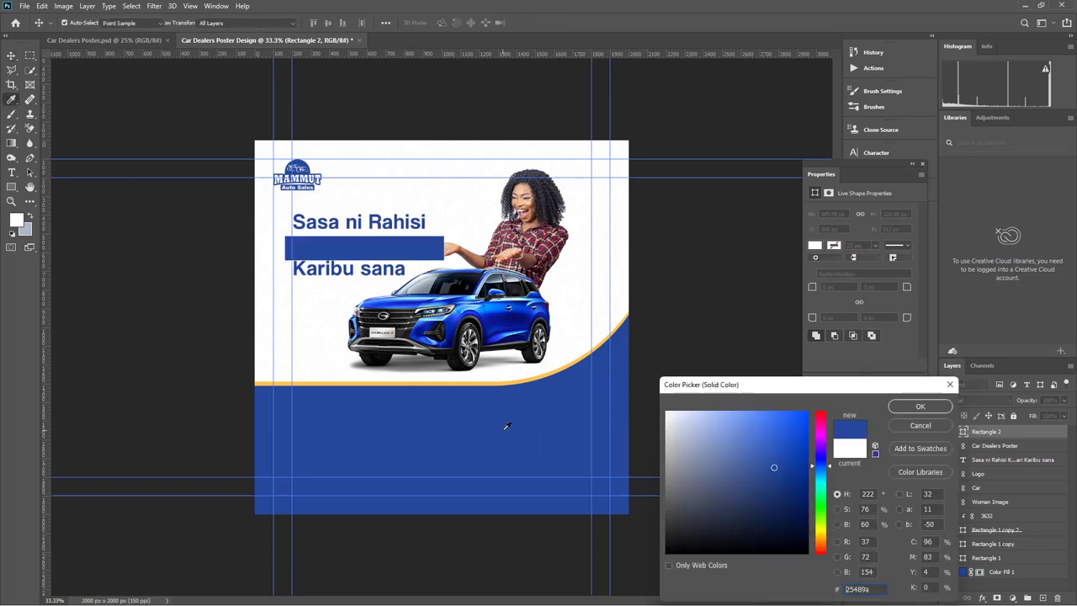
{"action": "left_click", "coordinate": [918, 407]}
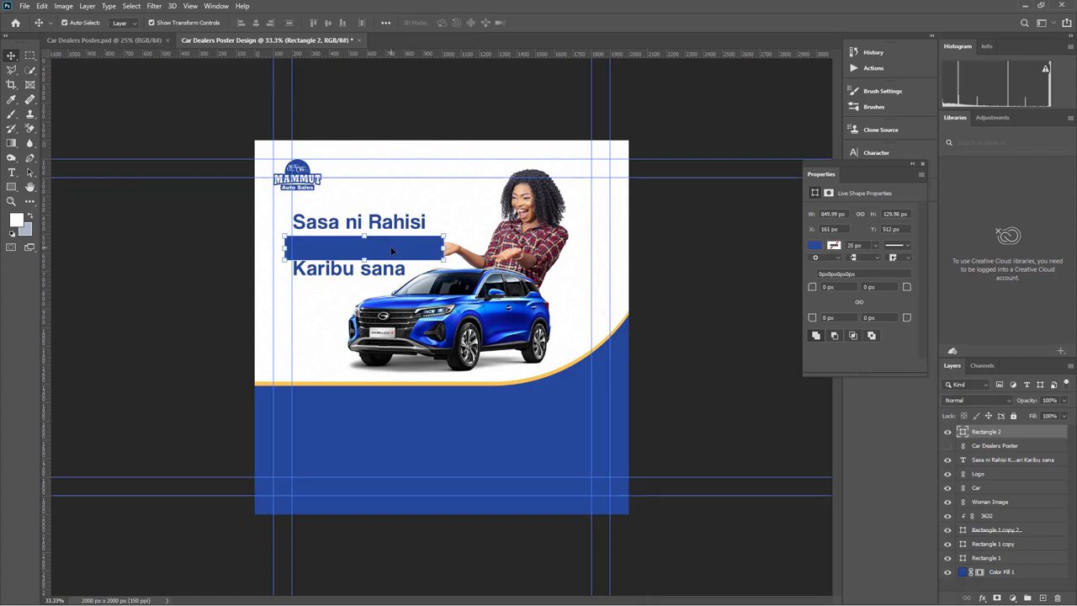
{"action": "key", "text": "Up"}
{"action": "key", "text": "Up"}
{"action": "key", "text": "Up"}
{"action": "key", "text": "Up"}
{"action": "key", "text": "Up"}
{"action": "key", "text": "Up"}
{"action": "key", "text": "Up"}
{"action": "key", "text": "Up"}
{"action": "key", "text": "Up"}
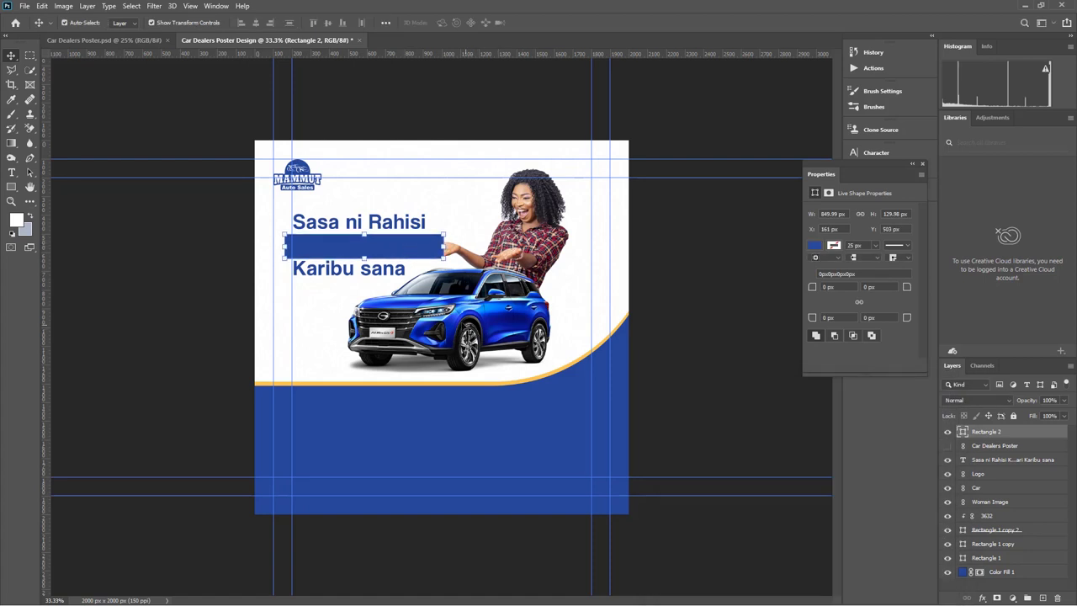
Bring the car and woman, then the headline text layer, to the front
{"action": "left_click", "coordinate": [468, 328]}
{"action": "left_click", "coordinate": [543, 219], "text": "shift"}
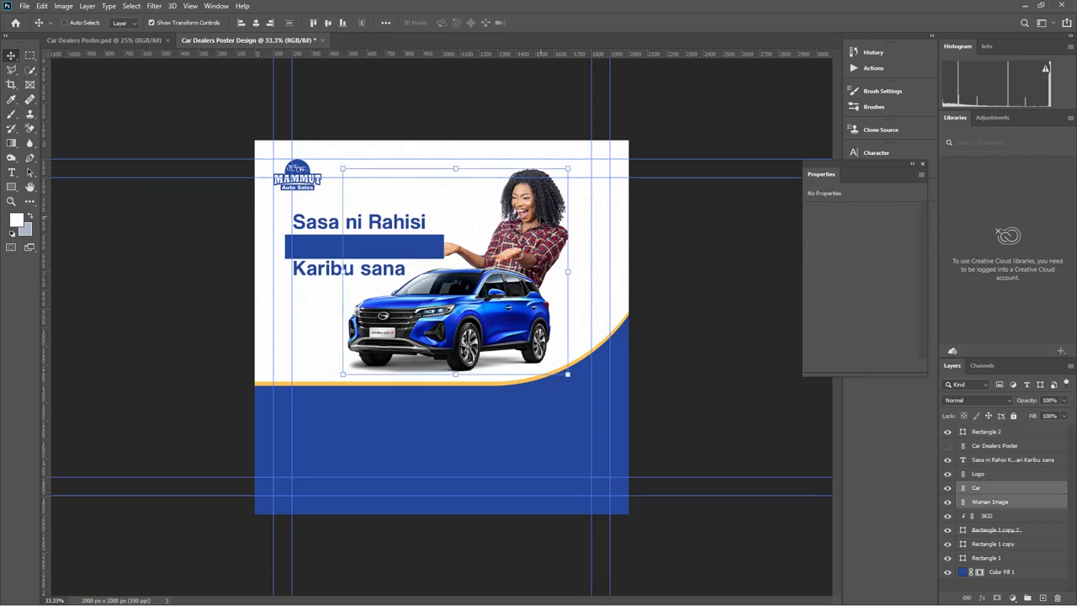
{"action": "key", "text": "ctrl+shift+bracketright"}
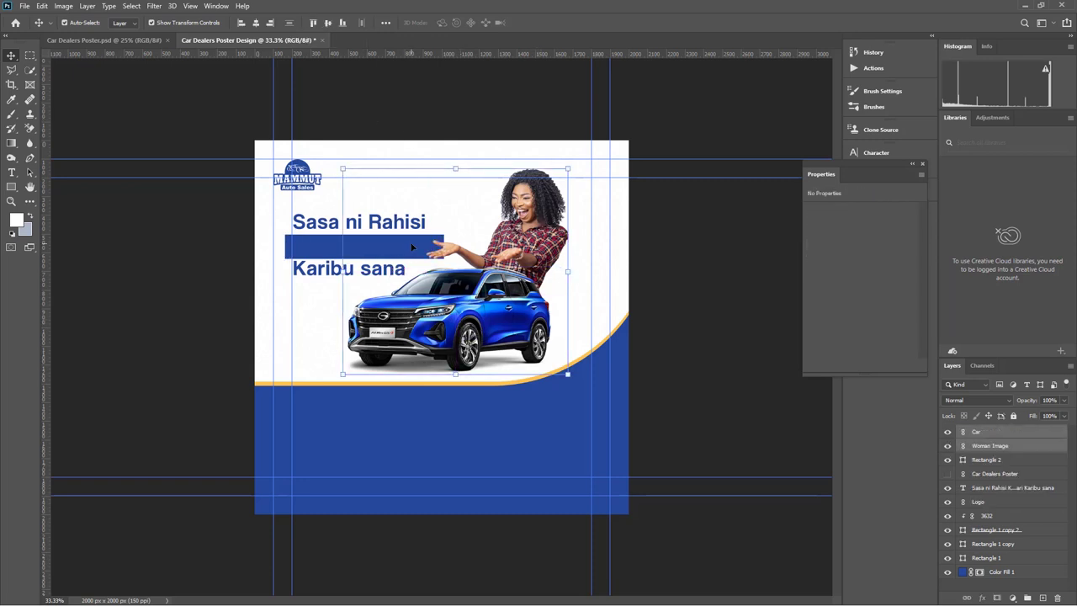
{"action": "left_click", "coordinate": [409, 236]}
{"action": "left_click", "coordinate": [401, 229]}
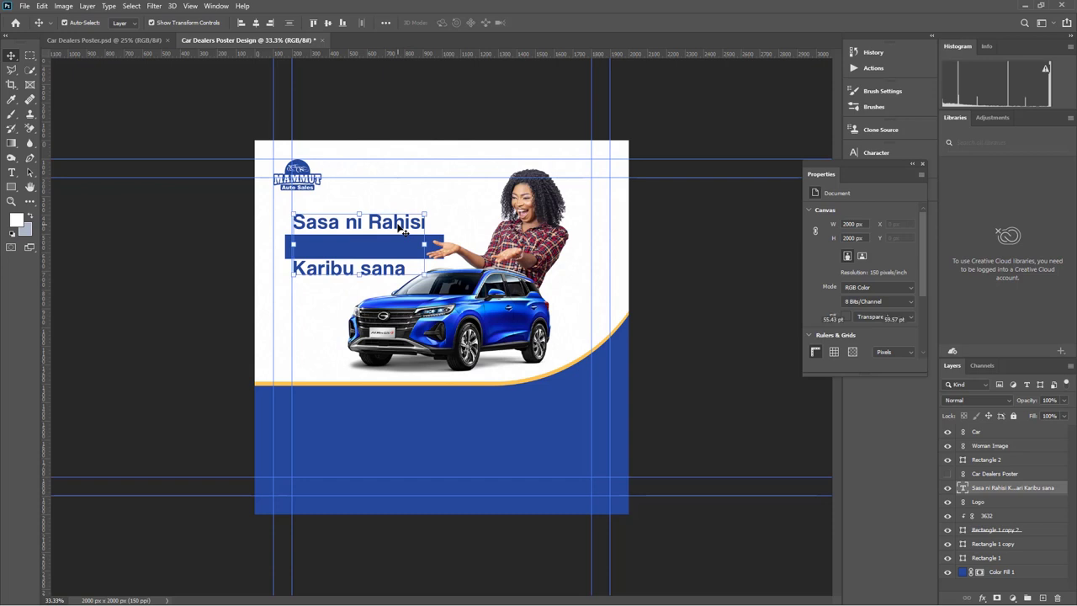
{"action": "key", "text": "ctrl+shift+bracketright"}
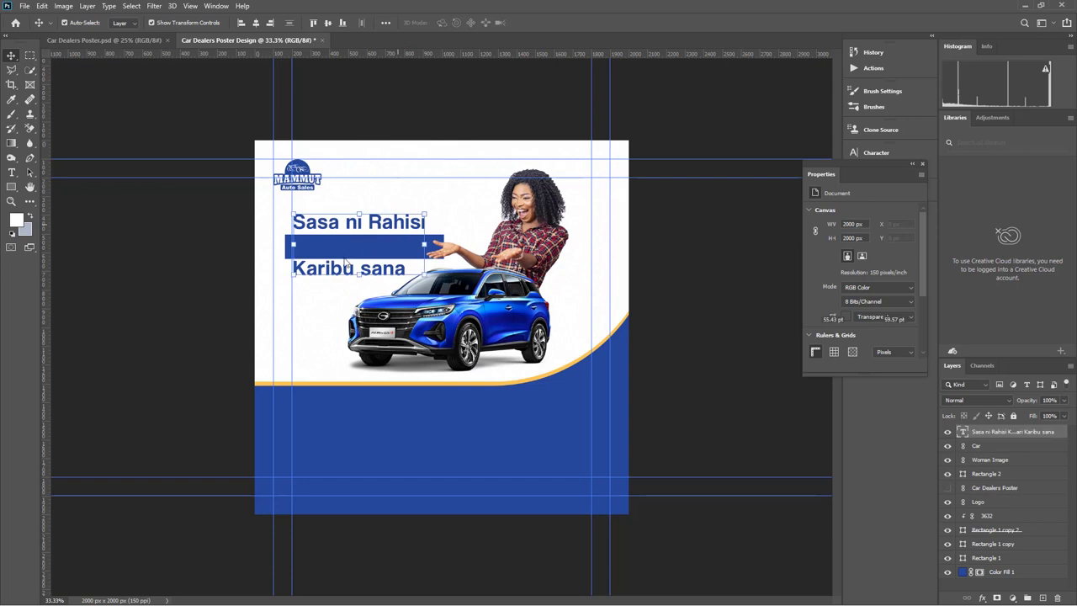
Colour the Kuagiza Gari line yellow-orange #fcc352
{"action": "double_click", "coordinate": [294, 245]}
{"action": "left_click", "coordinate": [292, 221]}
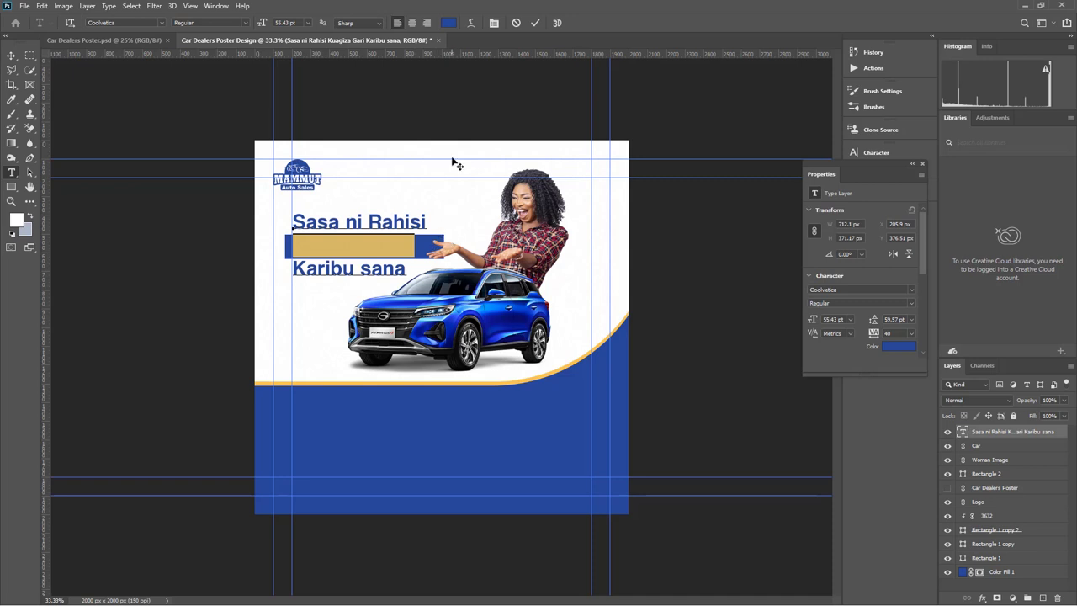
{"action": "left_click", "coordinate": [449, 22]}
{"action": "left_click", "coordinate": [472, 173]}
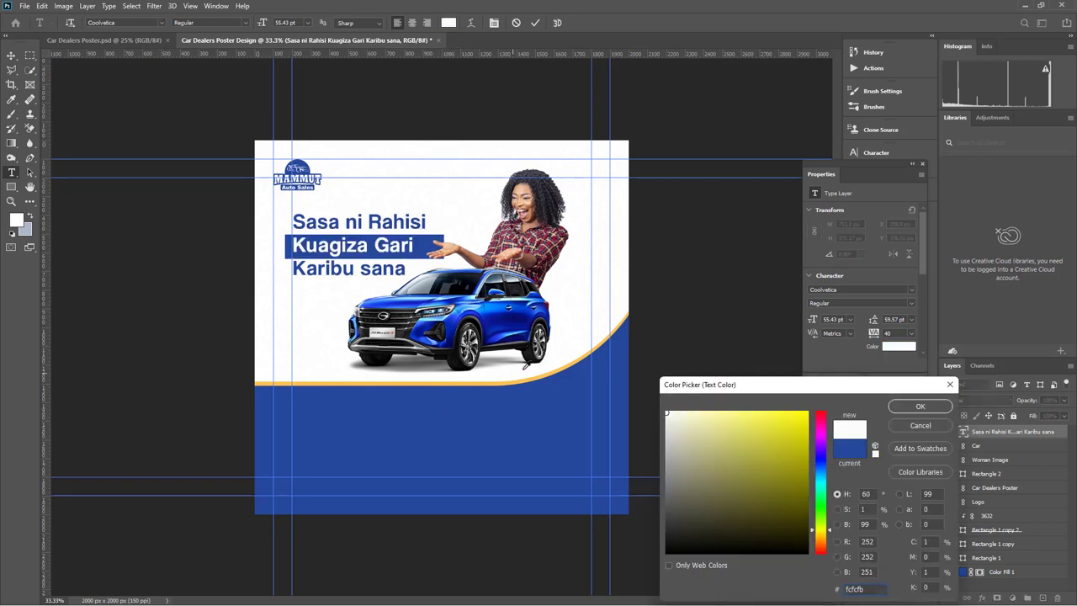
{"action": "type", "text": "ffffff"}
{"action": "left_click", "coordinate": [529, 377]}
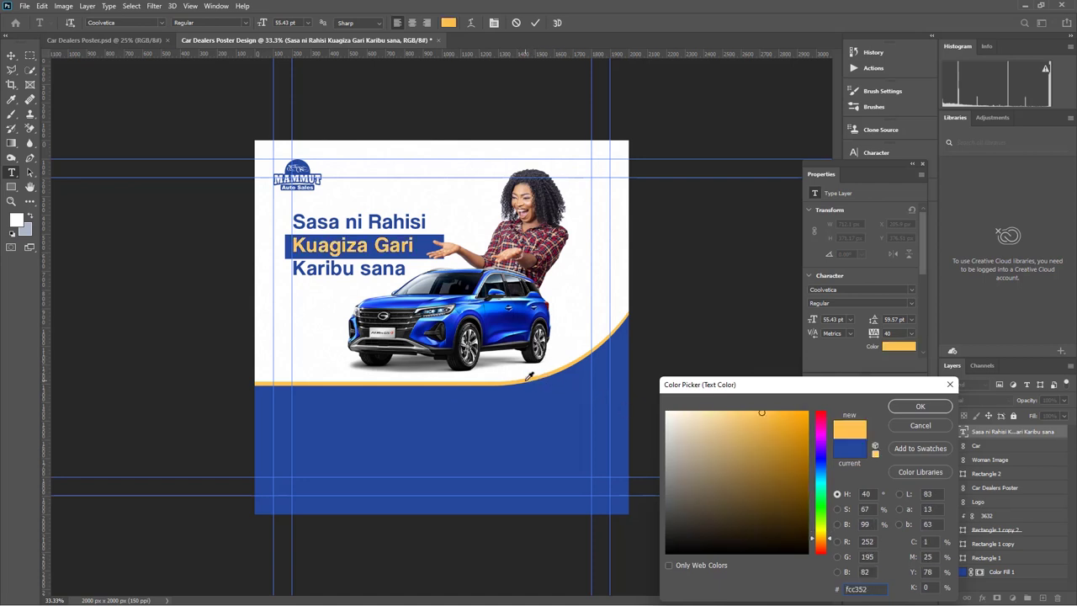
{"action": "left_click", "coordinate": [925, 408]}
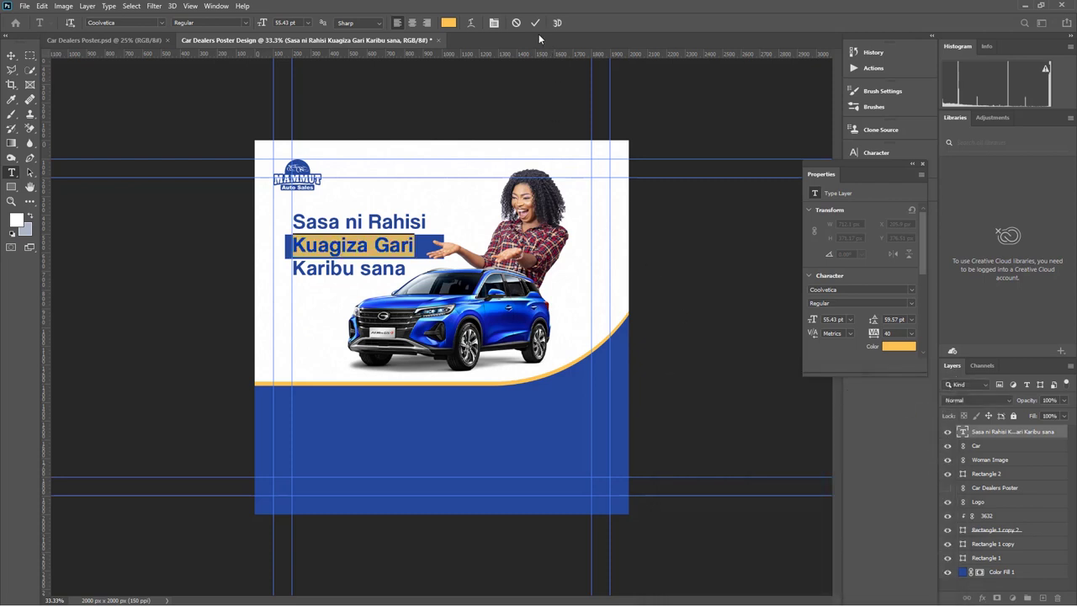
{"action": "key", "text": "ctrl+Return"}
{"action": "key", "text": "v"}
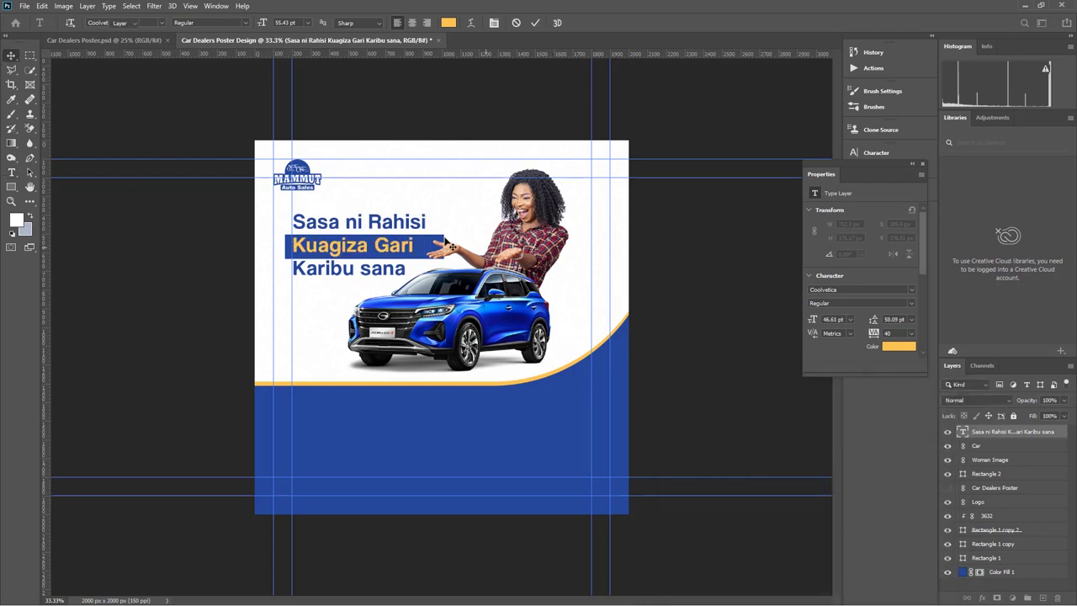
{"action": "left_click", "coordinate": [448, 244]}
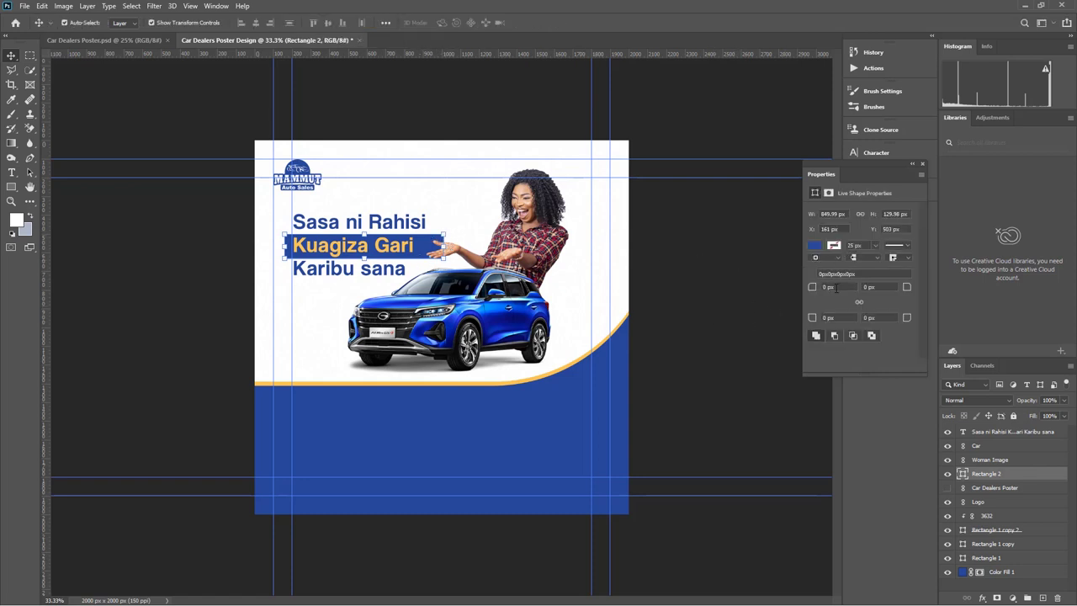
Round the blue box's opposite corners in the Properties panel
{"action": "left_click_drag", "start_coordinate": [906, 288], "coordinate": [873, 292]}
{"action": "left_click", "coordinate": [745, 278]}
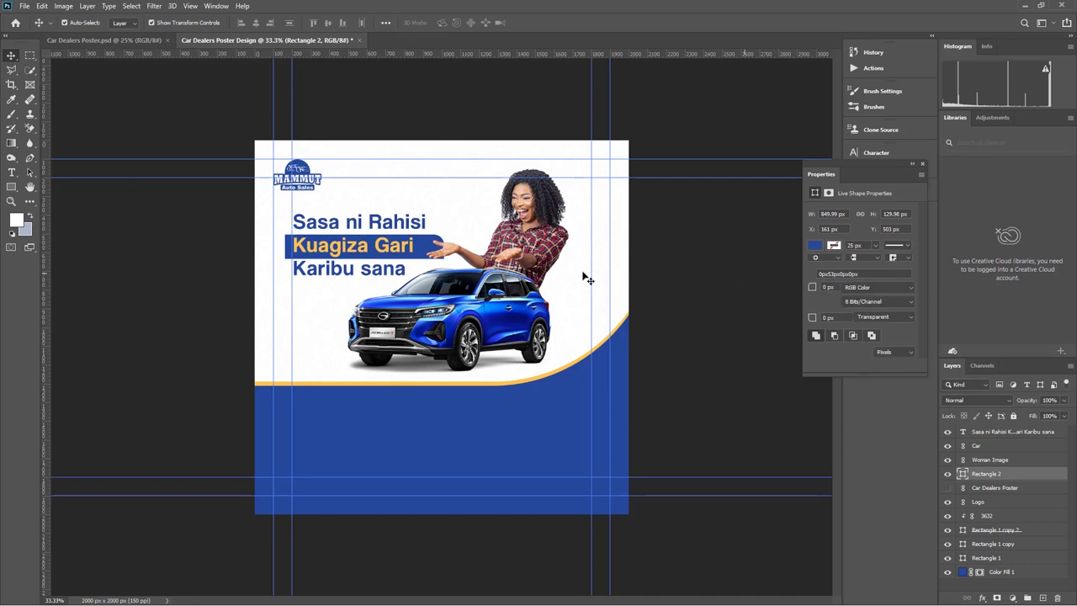
{"action": "left_click", "coordinate": [830, 317]}
{"action": "left_click", "coordinate": [703, 289]}
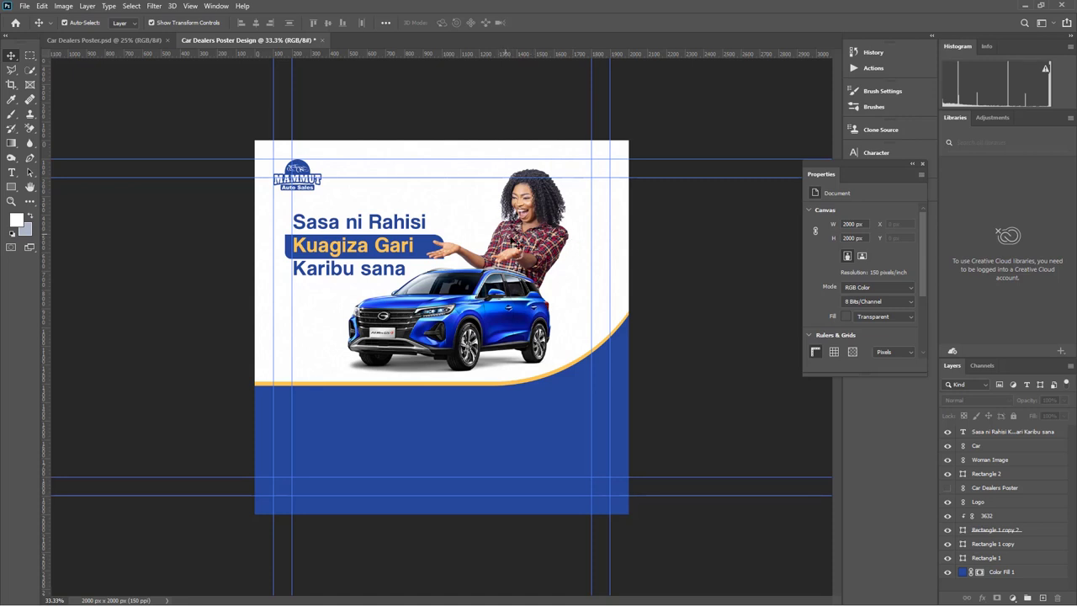
Shift the woman and SUV to the right and raise the blue box above the car
{"action": "left_click", "coordinate": [518, 242]}
{"action": "left_click_drag", "start_coordinate": [532, 210], "coordinate": [546, 206]}
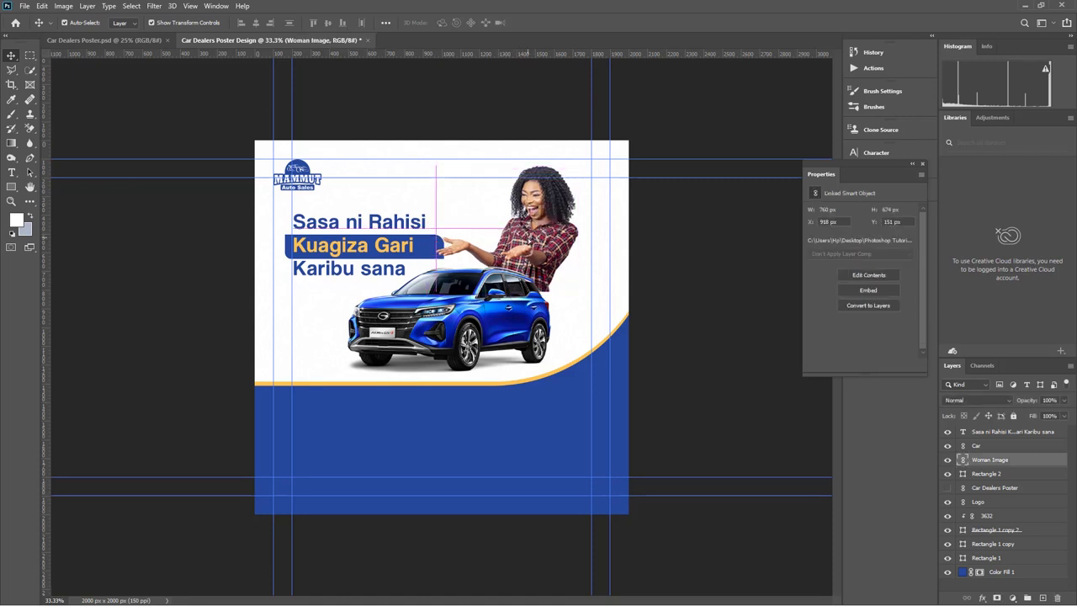
{"action": "left_click_drag", "start_coordinate": [504, 299], "coordinate": [521, 298]}
{"action": "left_click_drag", "start_coordinate": [535, 240], "coordinate": [545, 239]}
{"action": "left_click_drag", "start_coordinate": [549, 211], "coordinate": [537, 214]}
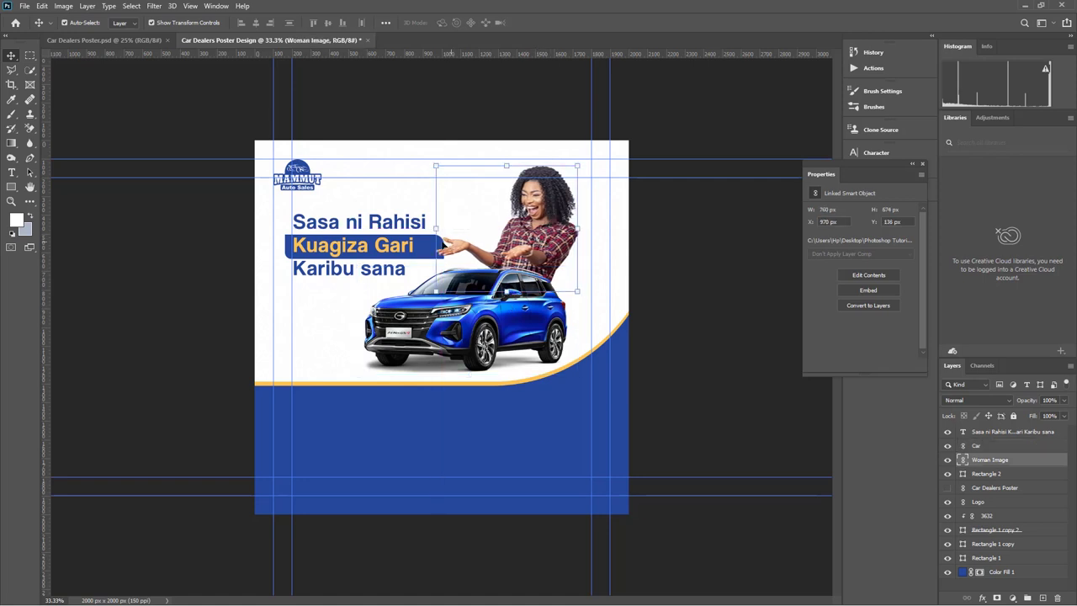
{"action": "left_click", "coordinate": [390, 250]}
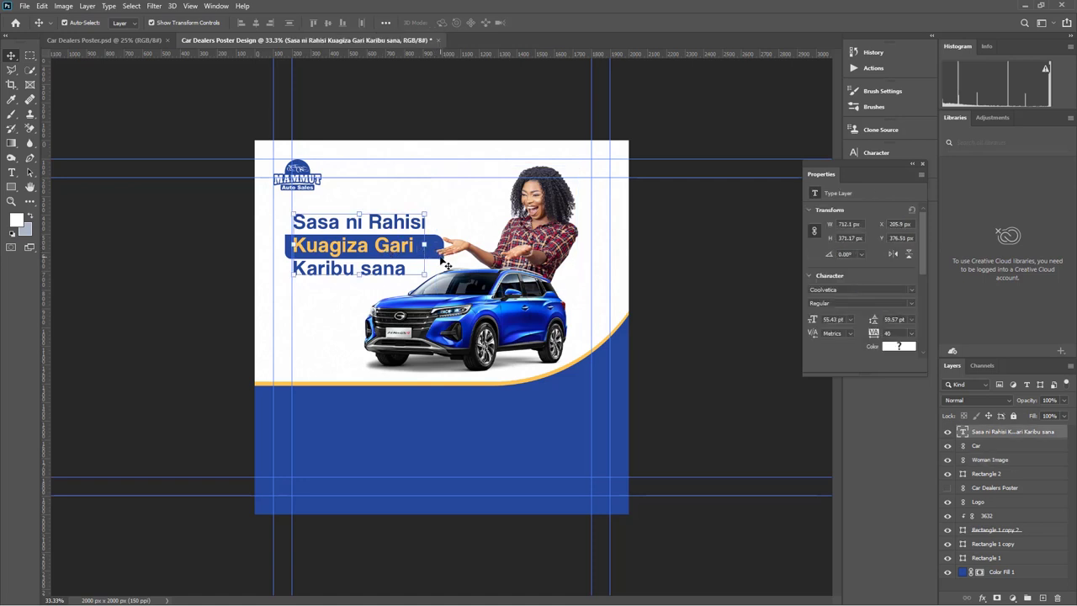
{"action": "key", "text": "ctrl+z"}
{"action": "key", "text": "ctrl+z"}
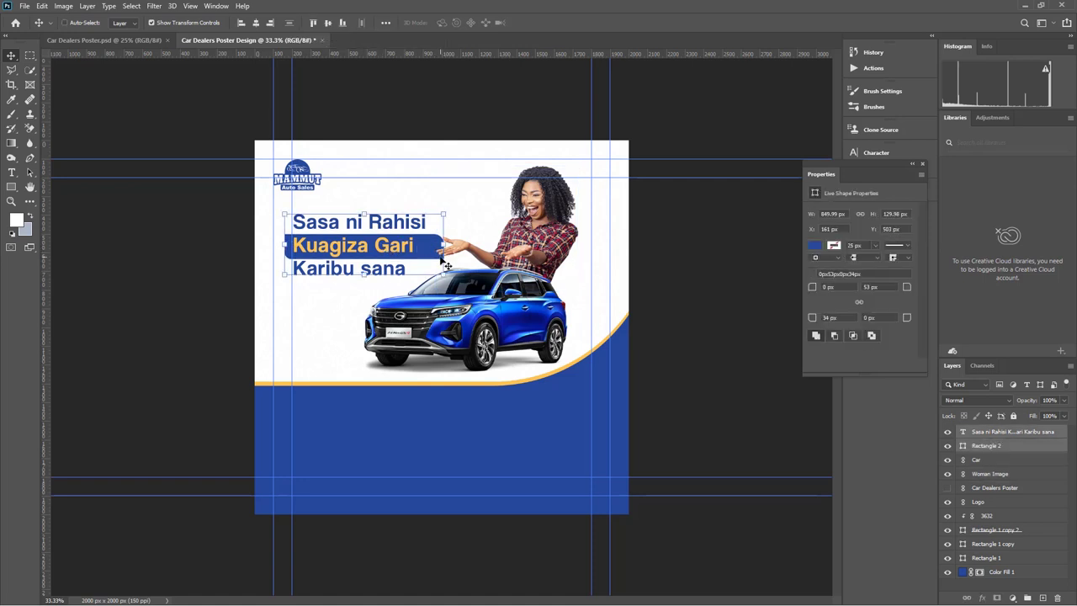
{"action": "left_click", "coordinate": [665, 303]}
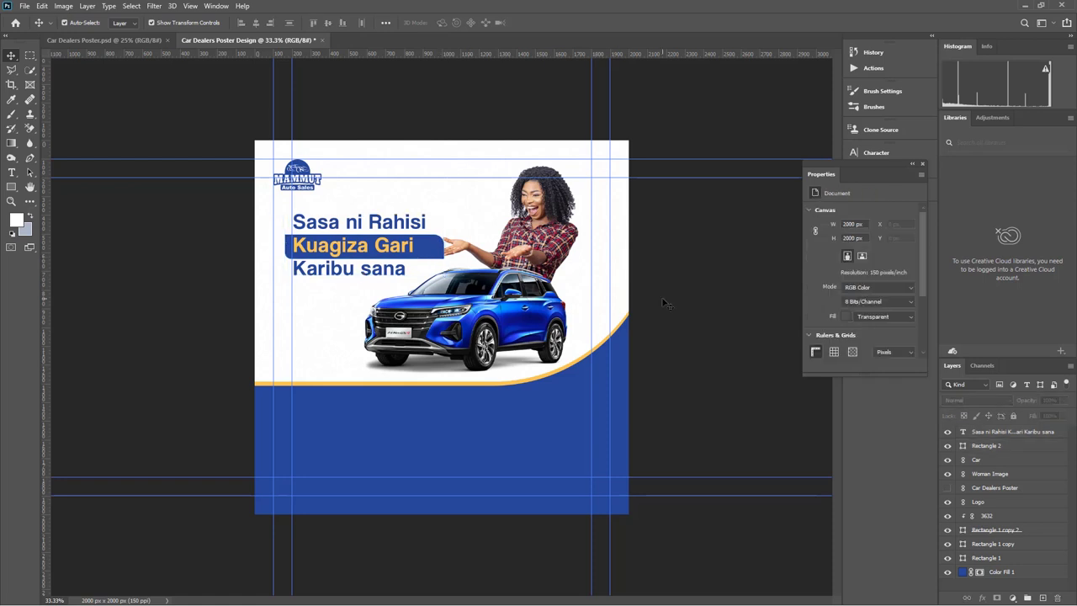
Draw a white circle at the lower left of the poster with the Ellipse tool
{"action": "left_click", "coordinate": [10, 187]}
{"action": "right_click", "coordinate": [10, 187]}
{"action": "left_click", "coordinate": [50, 198]}
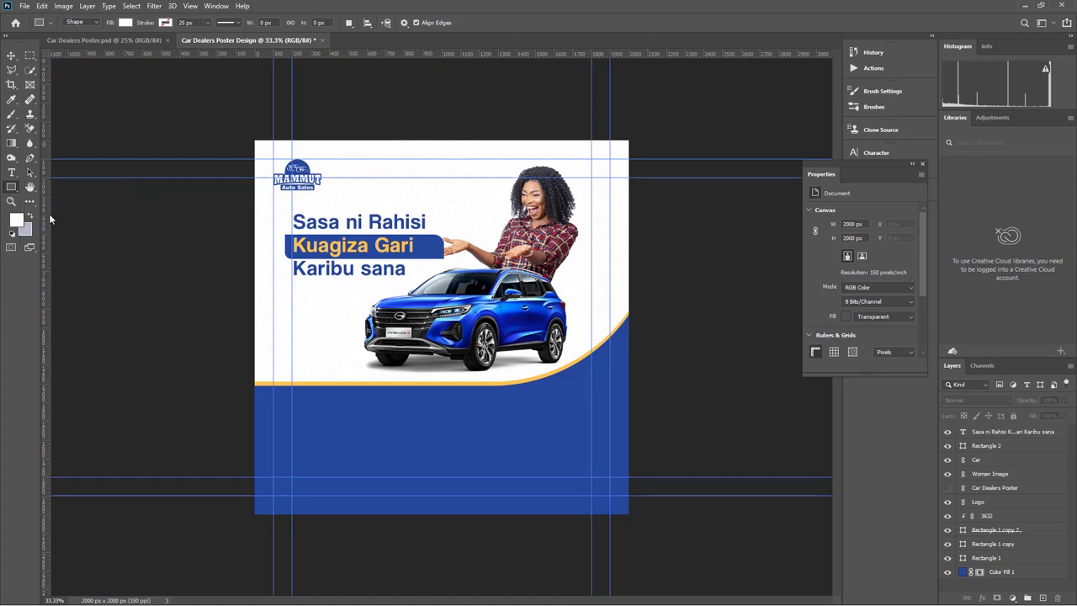
{"action": "left_click_drag", "start_coordinate": [302, 356], "coordinate": [456, 455]}
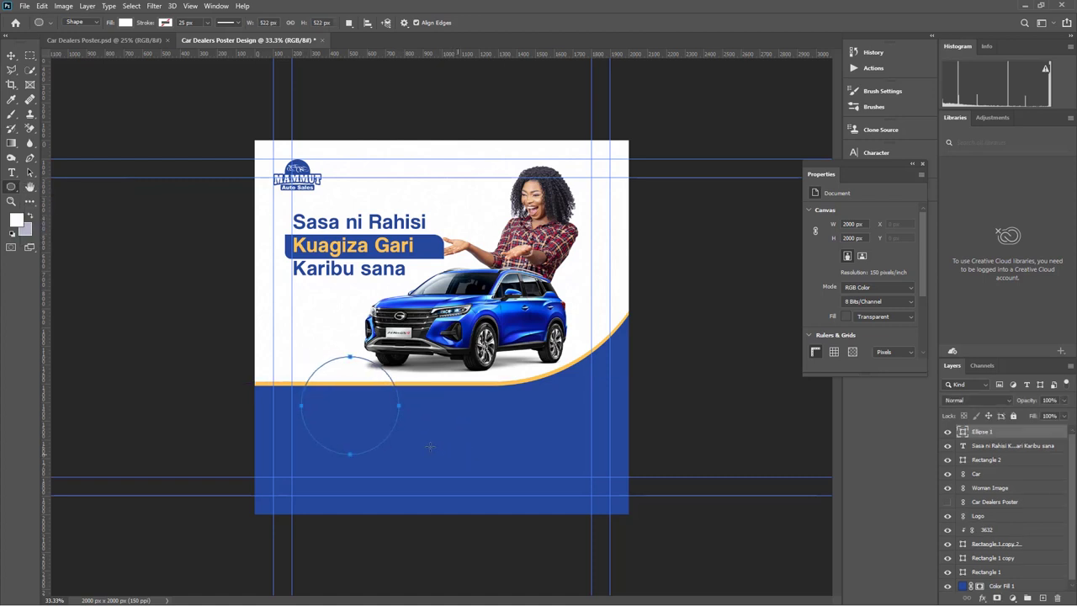
{"action": "key", "text": "v"}
{"action": "left_click_drag", "start_coordinate": [360, 412], "coordinate": [372, 411]}
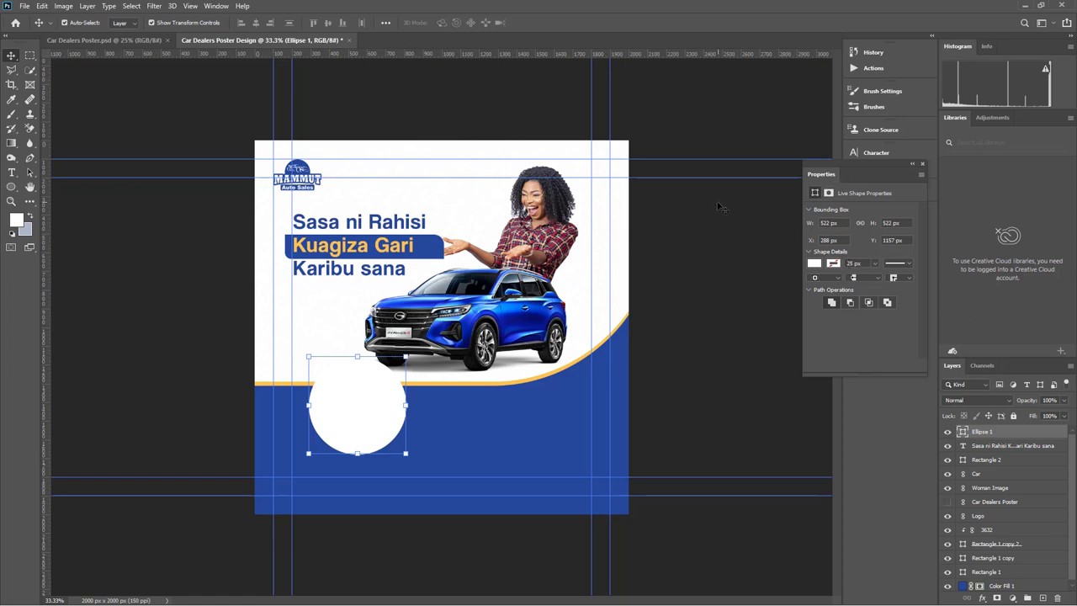
Give the circle a yellow-orange outline about 19.09 px thick
{"action": "left_click", "coordinate": [216, 6]}
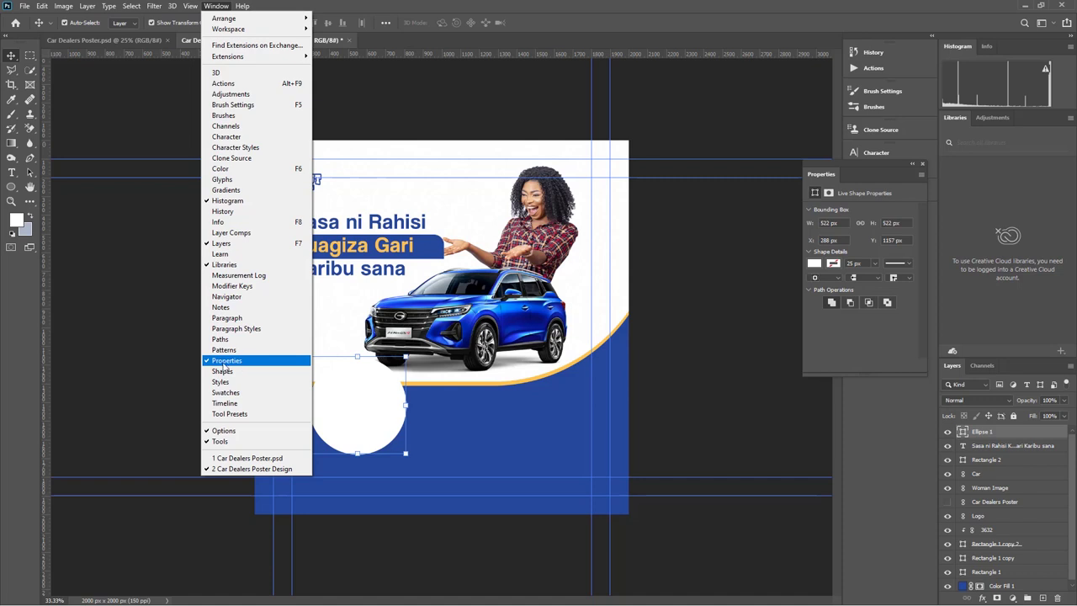
{"action": "left_click", "coordinate": [876, 265]}
{"action": "left_click_drag", "start_coordinate": [876, 276], "coordinate": [881, 281]}
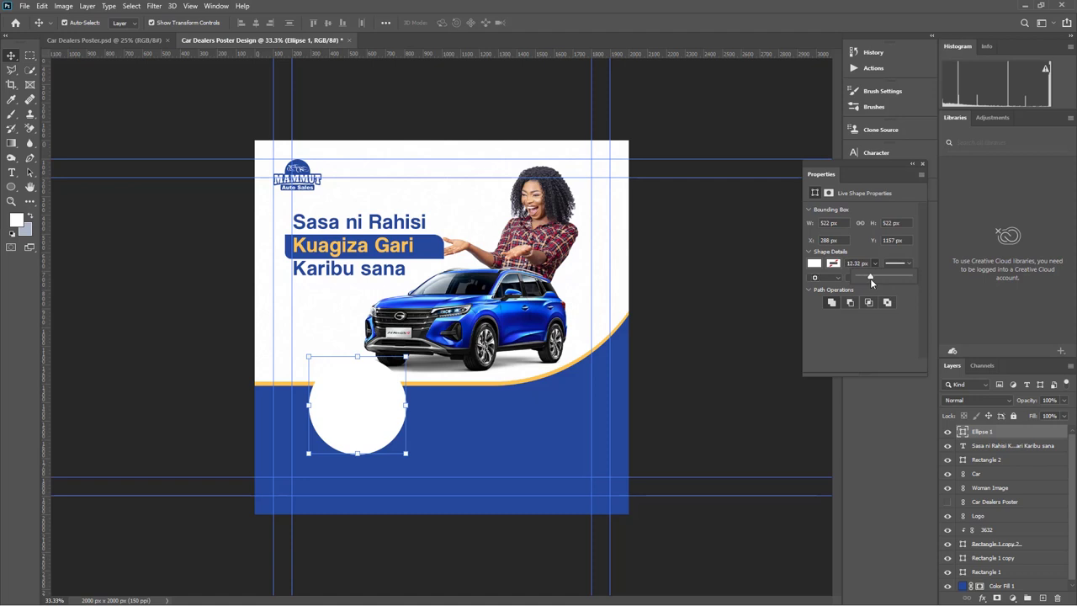
{"action": "key", "text": "ctrl+z"}
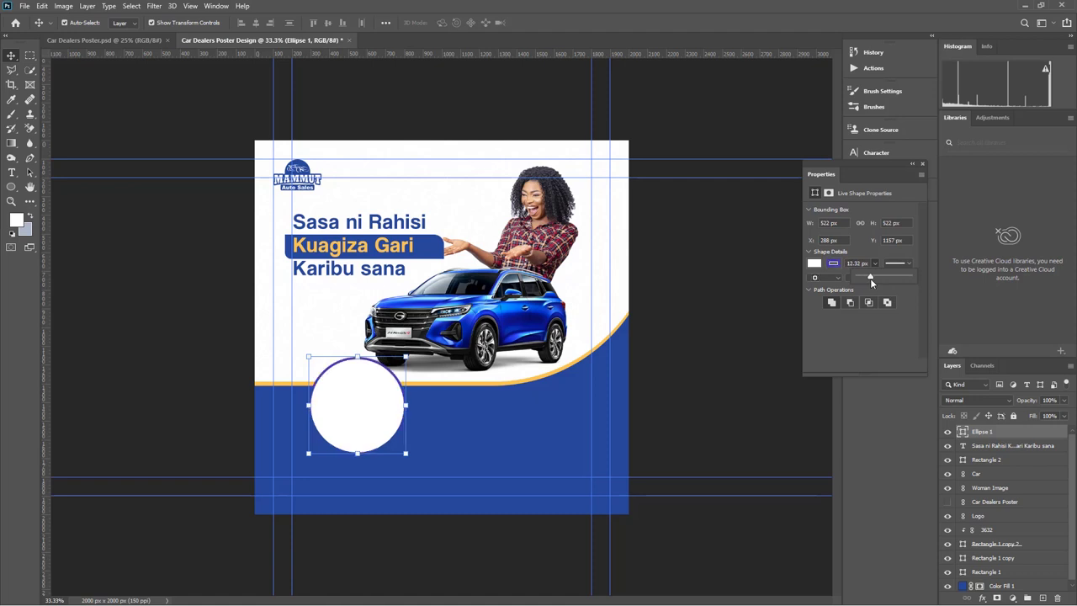
{"action": "left_click", "coordinate": [834, 265]}
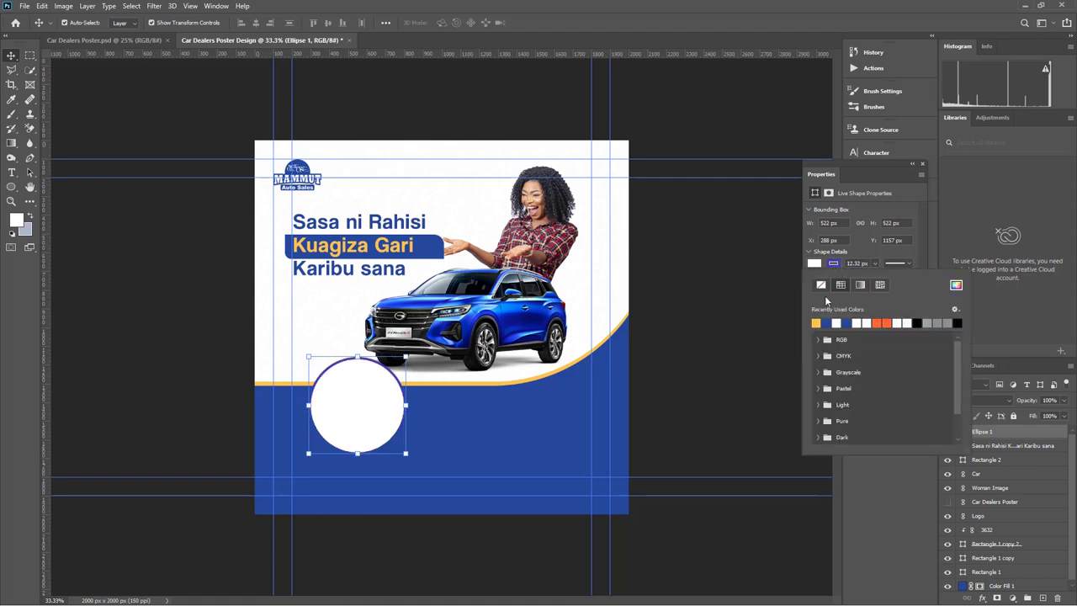
{"action": "left_click", "coordinate": [817, 322]}
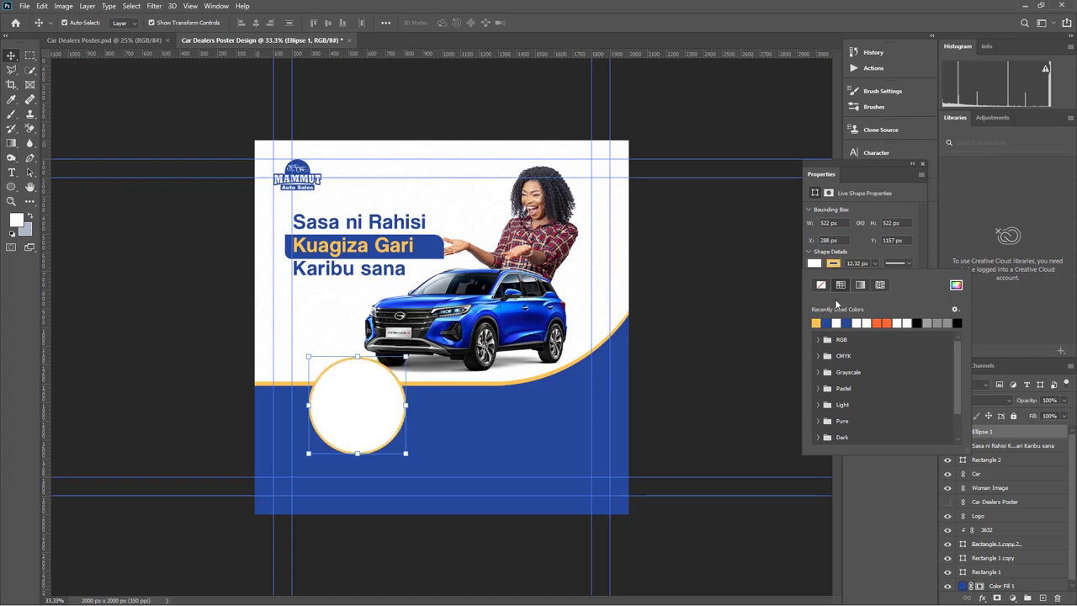
{"action": "left_click", "coordinate": [877, 268]}
{"action": "left_click_drag", "start_coordinate": [875, 278], "coordinate": [877, 280]}
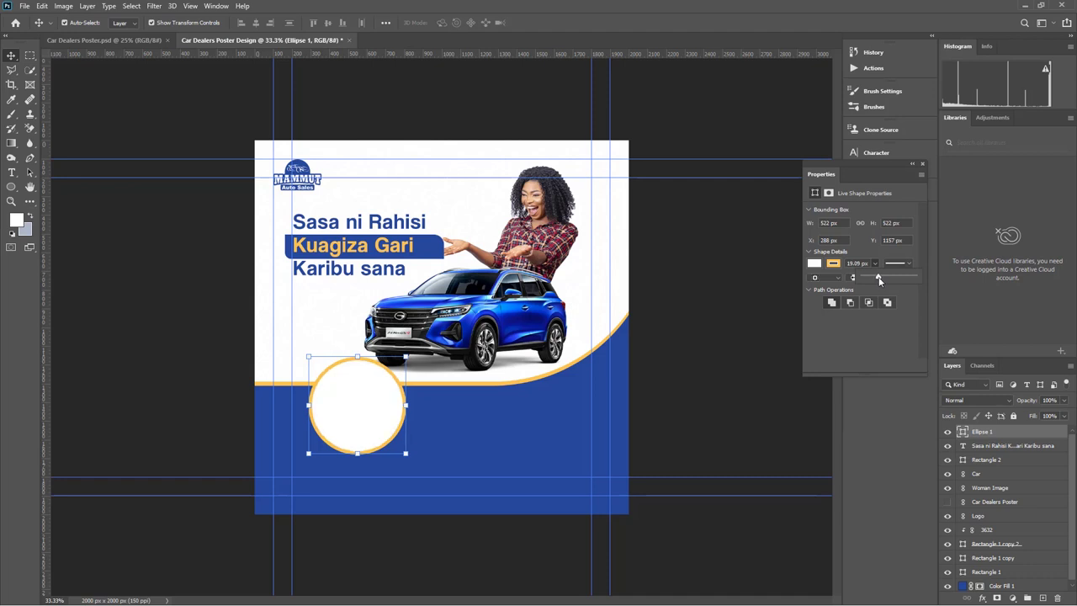
Scale the circle to about 498 px and move it slightly left and up
{"action": "left_click_drag", "start_coordinate": [359, 452], "coordinate": [358, 449]}
{"action": "left_click", "coordinate": [555, 23]}
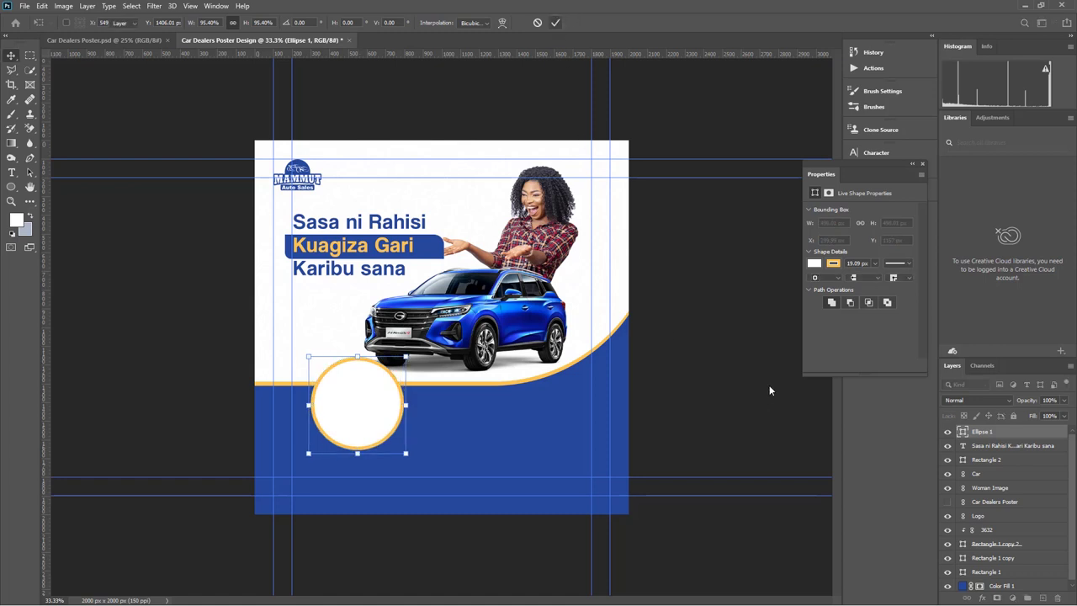
{"action": "left_click_drag", "start_coordinate": [380, 406], "coordinate": [368, 399]}
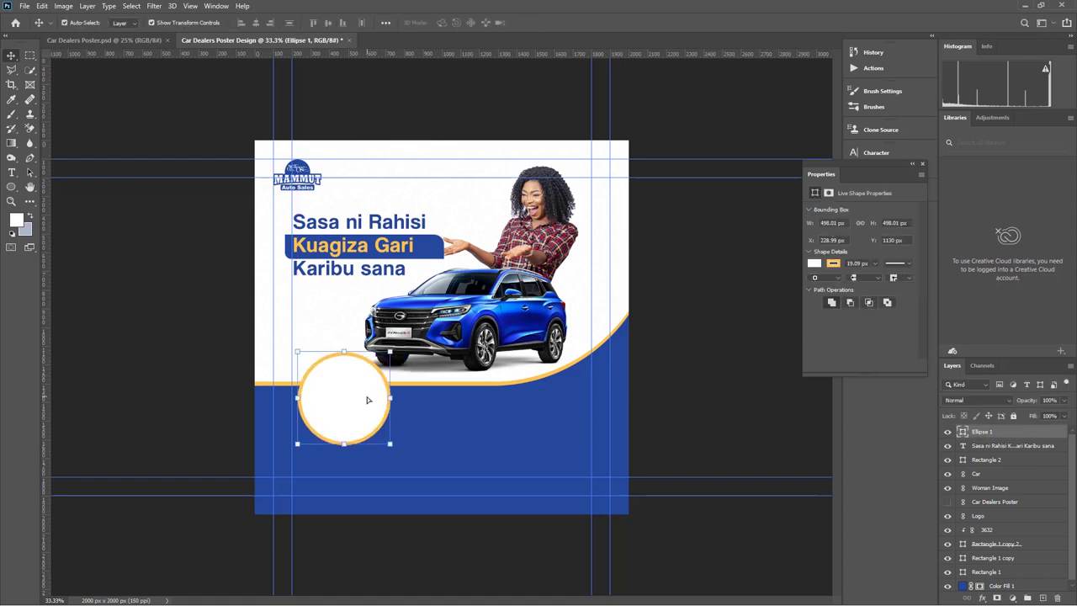
{"action": "left_click", "coordinate": [729, 330]}
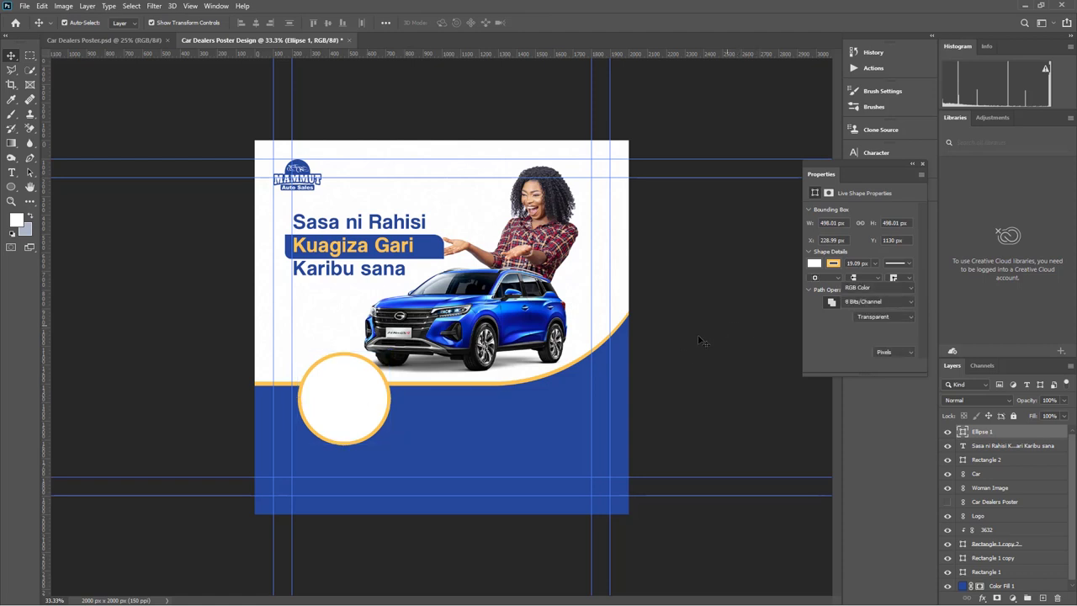
Move the hidden Car Dealers Poster layer to the top and start a text layer in the circle
{"action": "left_click", "coordinate": [948, 503]}
{"action": "left_click_drag", "start_coordinate": [979, 504], "coordinate": [989, 427]}
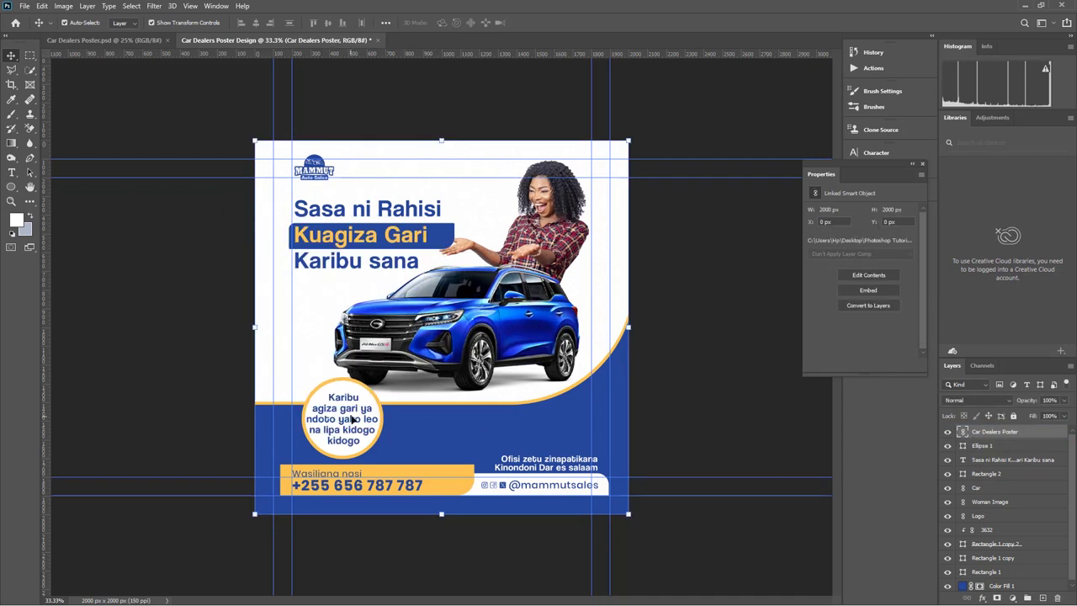
{"action": "left_click", "coordinate": [949, 431]}
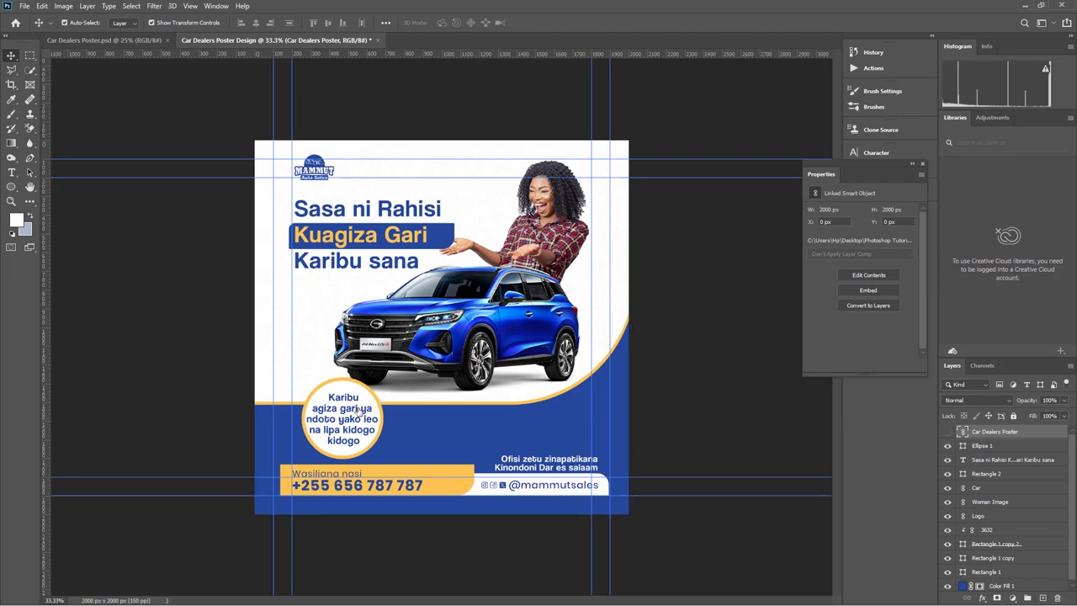
{"action": "left_click", "coordinate": [11, 172]}
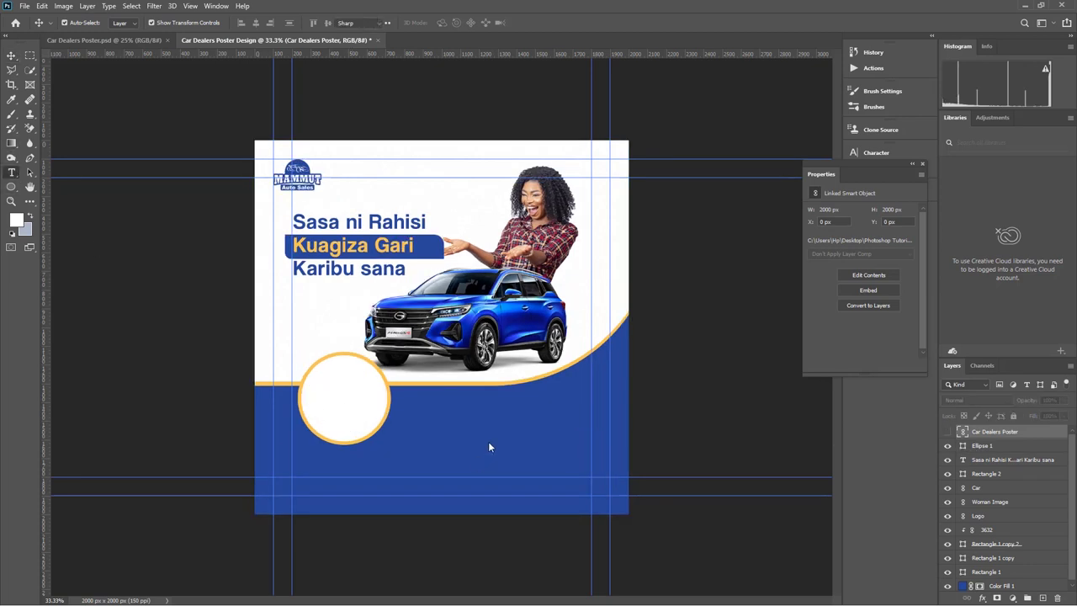
{"action": "left_click", "coordinate": [341, 397]}
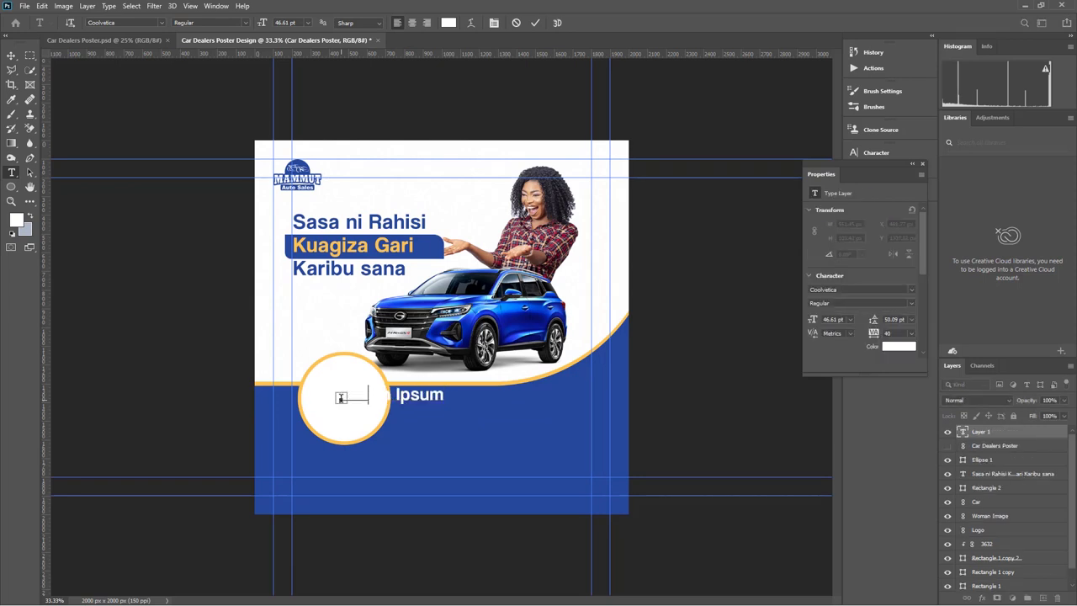
Finish typing the circle text so it reads 'gari ya ndoto yako leo lipa kidogo kidogo'
{"action": "key", "text": "BackSpace"}
{"action": "type", "text": "NEW"}
{"action": "type", "text": "ga"}
{"action": "type", "text": "ri"}
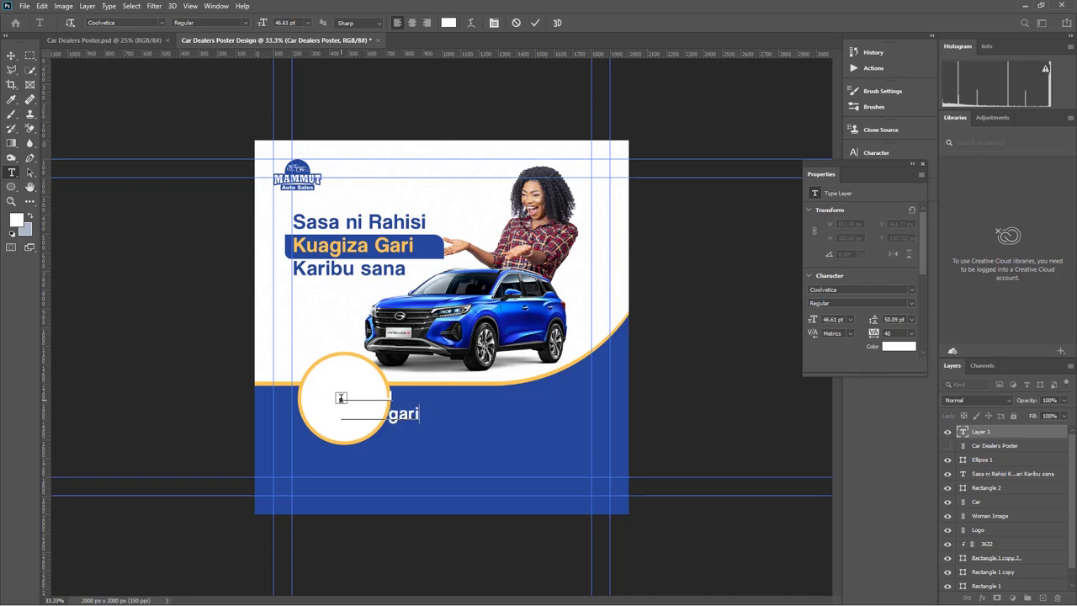
{"action": "type", "text": " ya"}
{"action": "key", "text": "Return"}
{"action": "type", "text": "ndo"}
{"action": "key", "text": "BackSpace"}
{"action": "key", "text": "BackSpace"}
{"action": "type", "text": "ndoto yako e"}
{"action": "key", "text": "BackSpace"}
{"action": "key", "text": "BackSpace"}
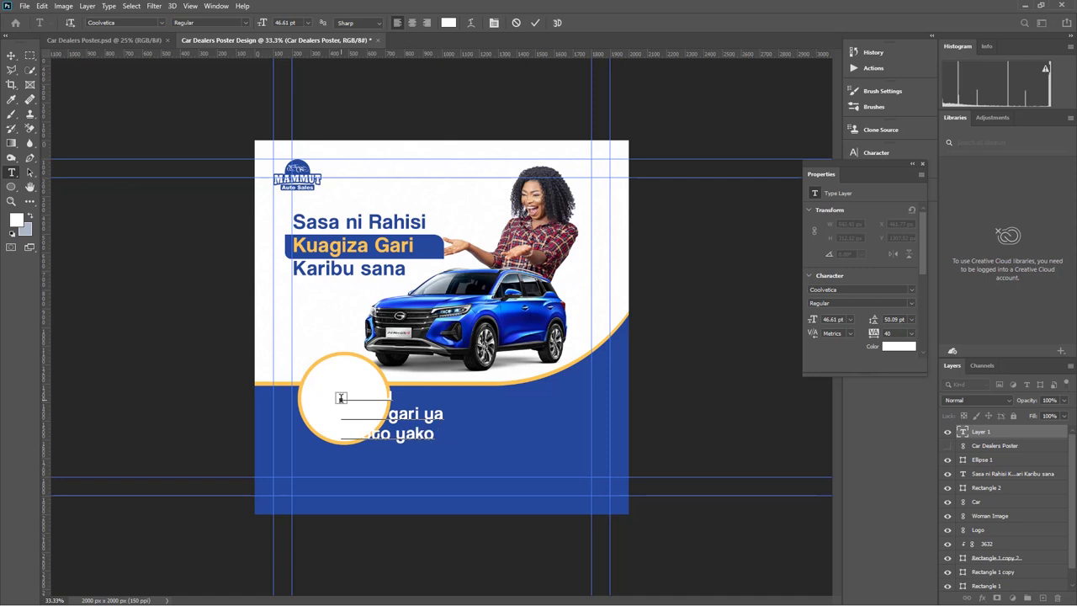
{"action": "type", "text": "leo "}
{"action": "type", "text": "lipa kidogo"}
{"action": "type", "text": " kidg"}
{"action": "key", "text": "BackSpace"}
{"action": "key", "text": "BackSpace"}
{"action": "type", "text": "ogo"}
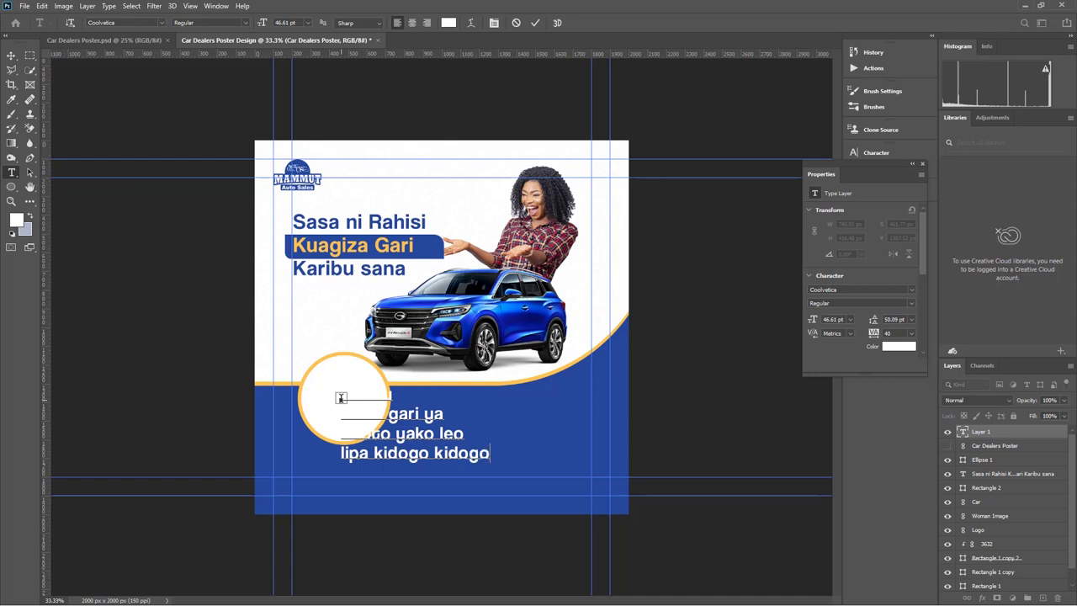
Colour all of the circle text blue #25489a, sampled from the poster
{"action": "key", "text": "ctrl+a"}
{"action": "left_click", "coordinate": [449, 23]}
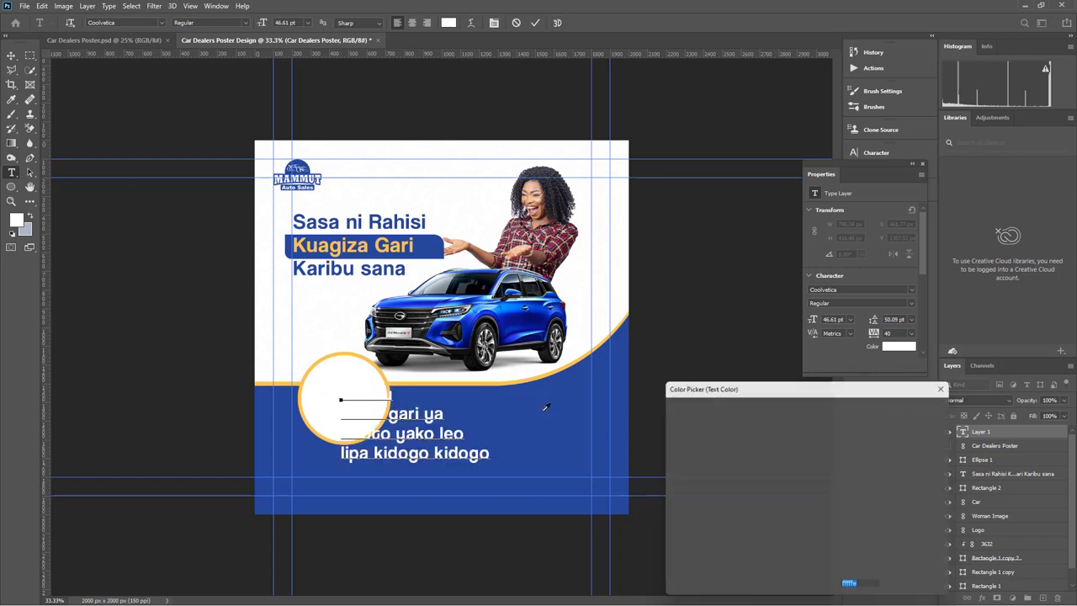
{"action": "left_click", "coordinate": [544, 409]}
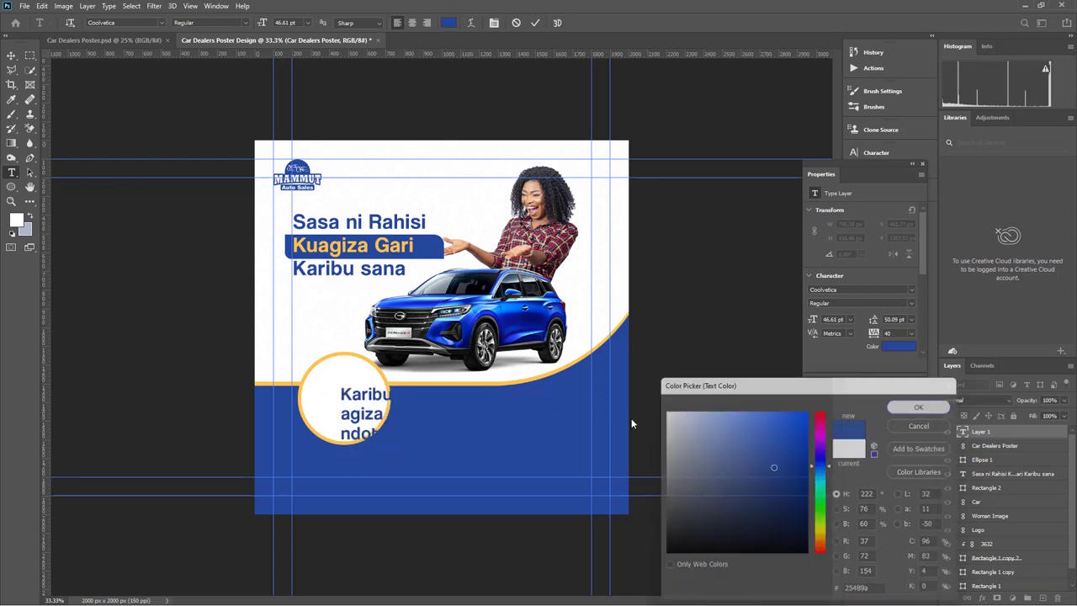
{"action": "key", "text": "Return"}
{"action": "left_click", "coordinate": [11, 55]}
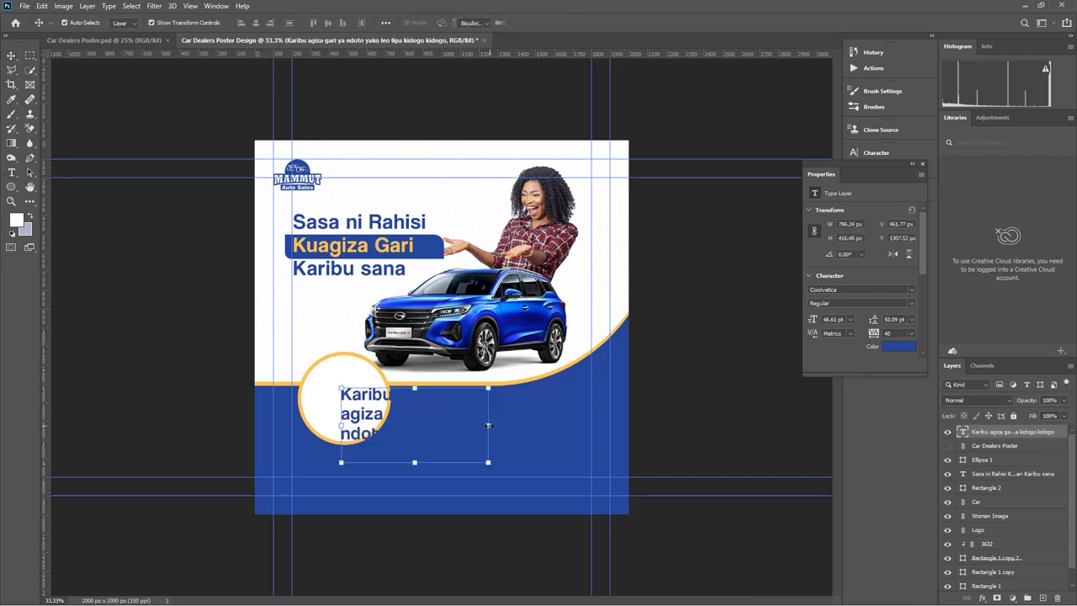
Shrink the circle text to about half size, centre-align it and move it into the circle
{"action": "left_click_drag", "start_coordinate": [488, 425], "coordinate": [341, 398]}
{"action": "key", "text": "Return"}
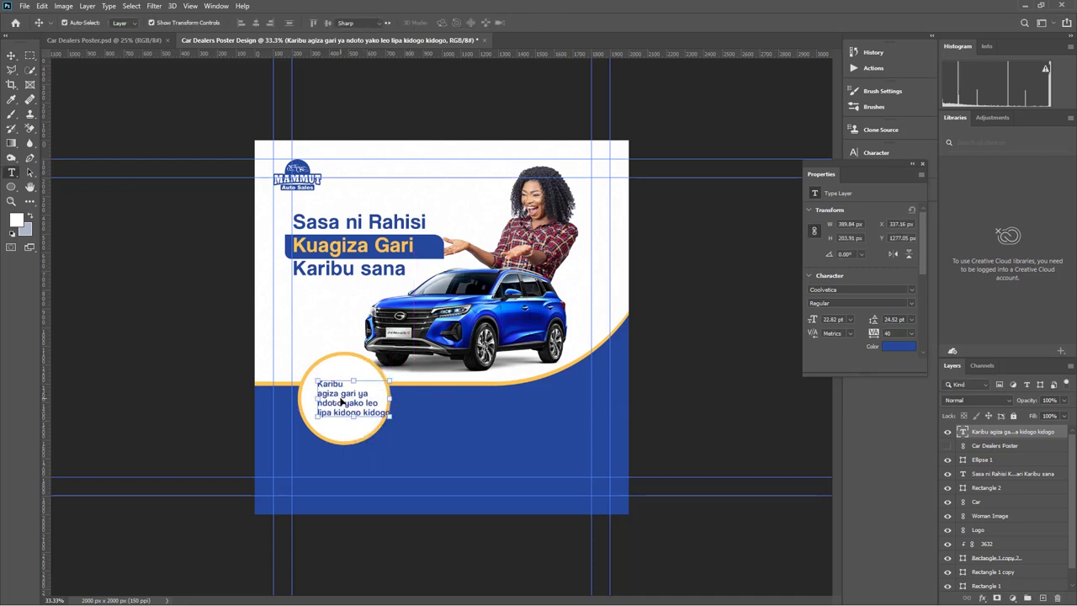
{"action": "double_click", "coordinate": [343, 403]}
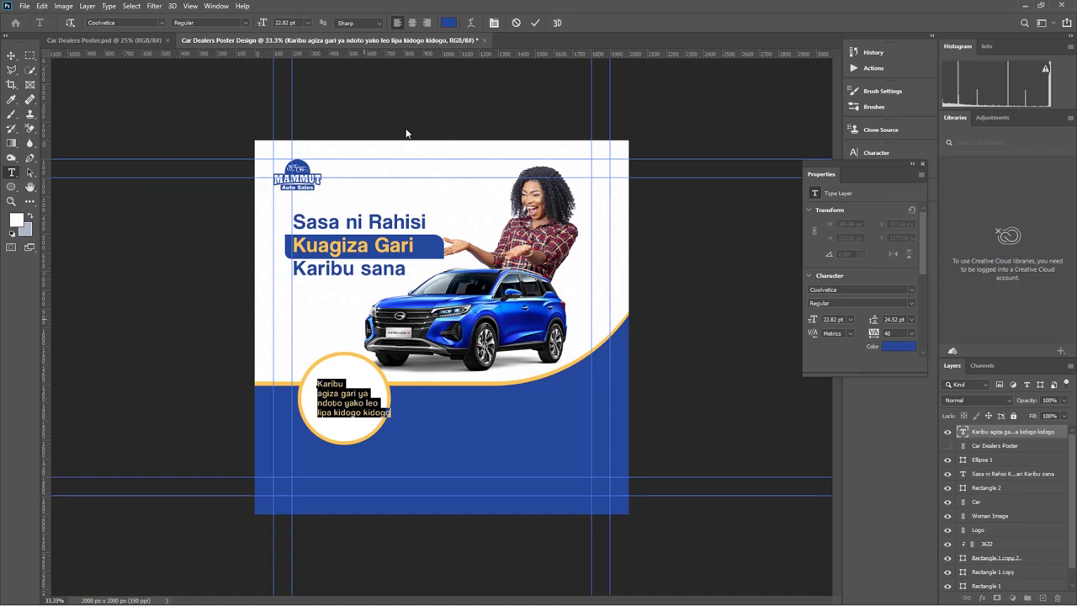
{"action": "left_click", "coordinate": [413, 23]}
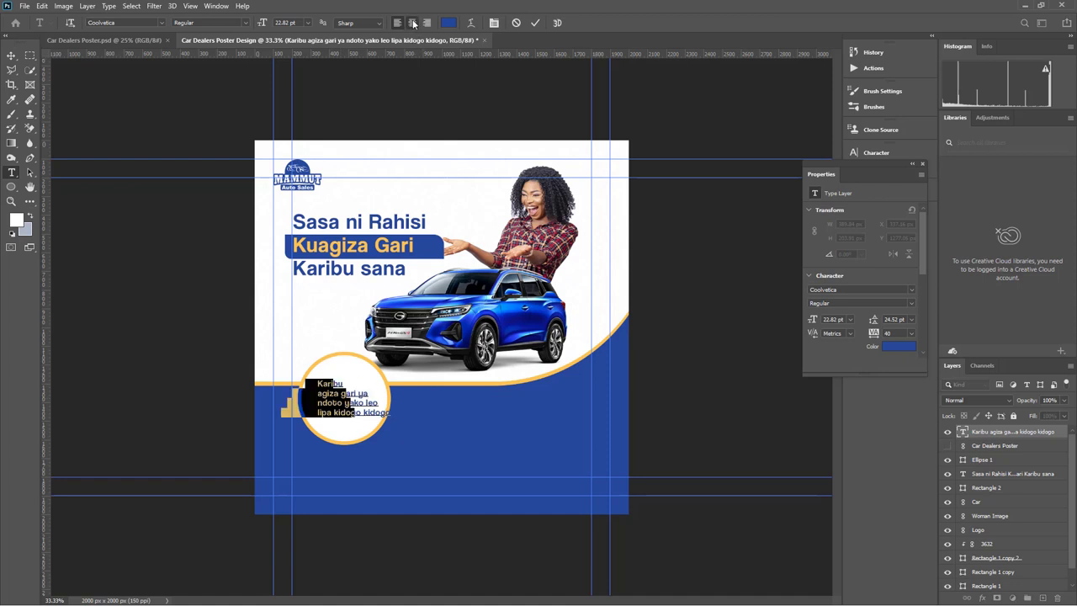
{"action": "left_click", "coordinate": [11, 56]}
{"action": "left_click_drag", "start_coordinate": [315, 406], "coordinate": [355, 406]}
Rebreak the circle text's lines so the final 'kidogo' sits alone on the last line
{"action": "key", "text": "ctrl+plus"}
{"action": "scroll", "coordinate": [354, 408], "scroll_direction": "down", "scroll_amount": 5}
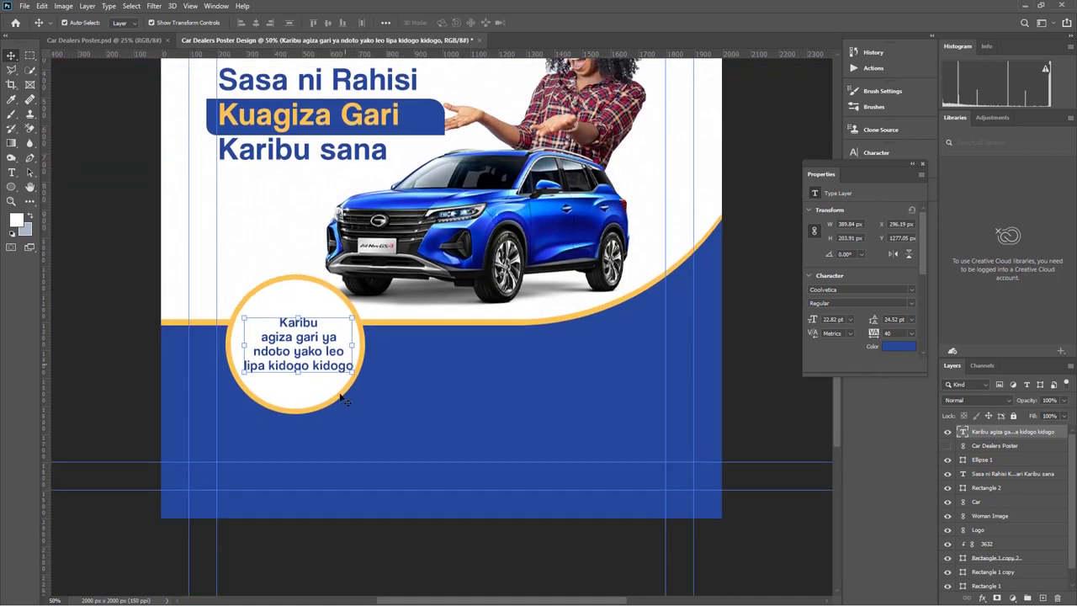
{"action": "double_click", "coordinate": [318, 327]}
{"action": "left_click", "coordinate": [313, 329]}
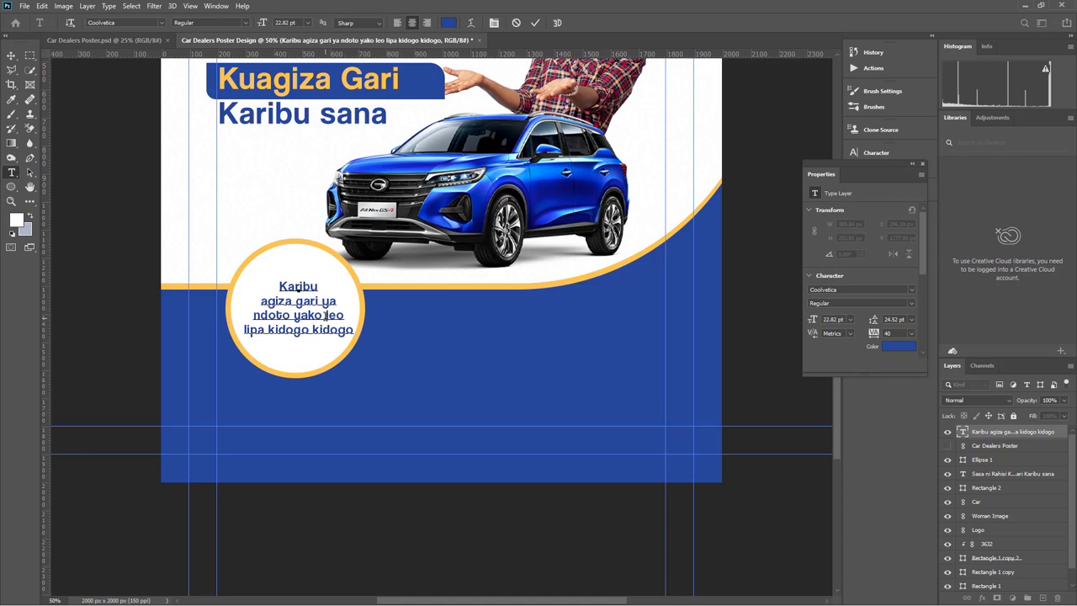
{"action": "left_click", "coordinate": [326, 315]}
{"action": "key", "text": "Return"}
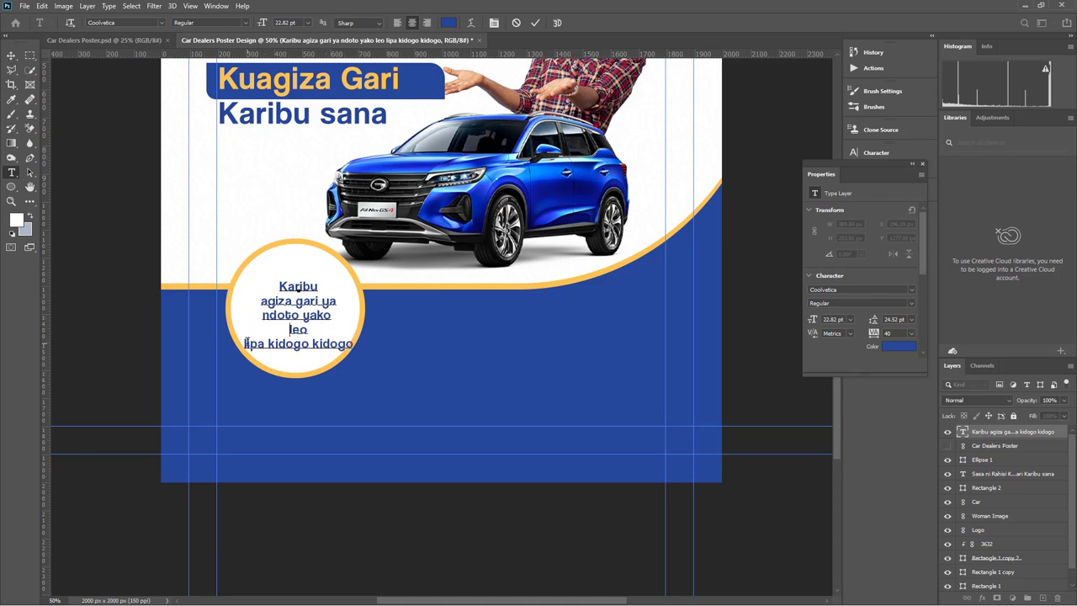
{"action": "key", "text": "BackSpace"}
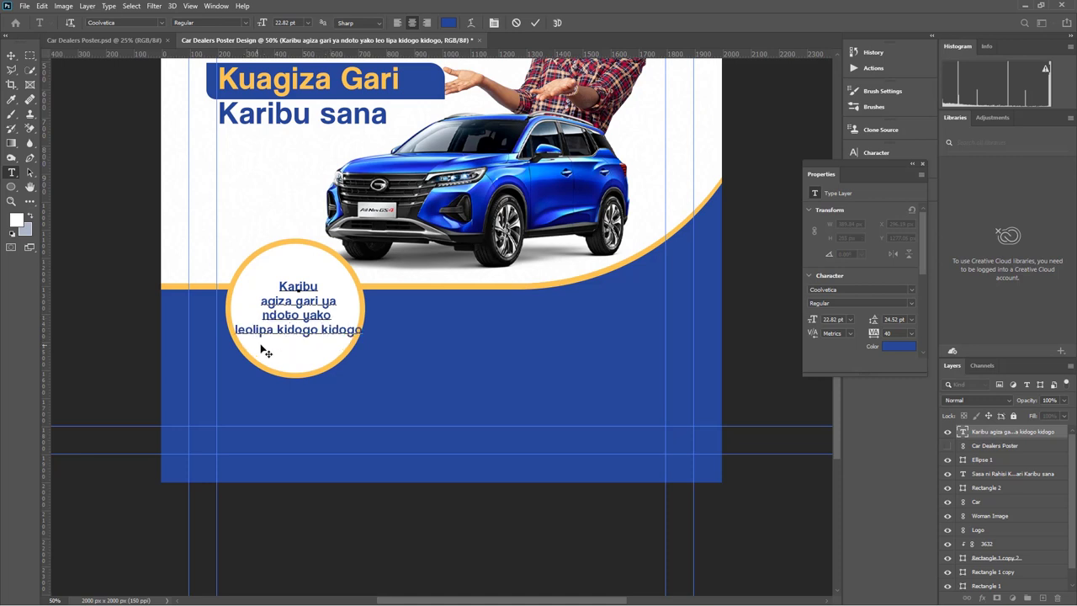
{"action": "left_click", "coordinate": [321, 329]}
{"action": "key", "text": "Return"}
Enlarge the text to 29.6 pt so it fills the white circle
{"action": "left_click", "coordinate": [12, 54]}
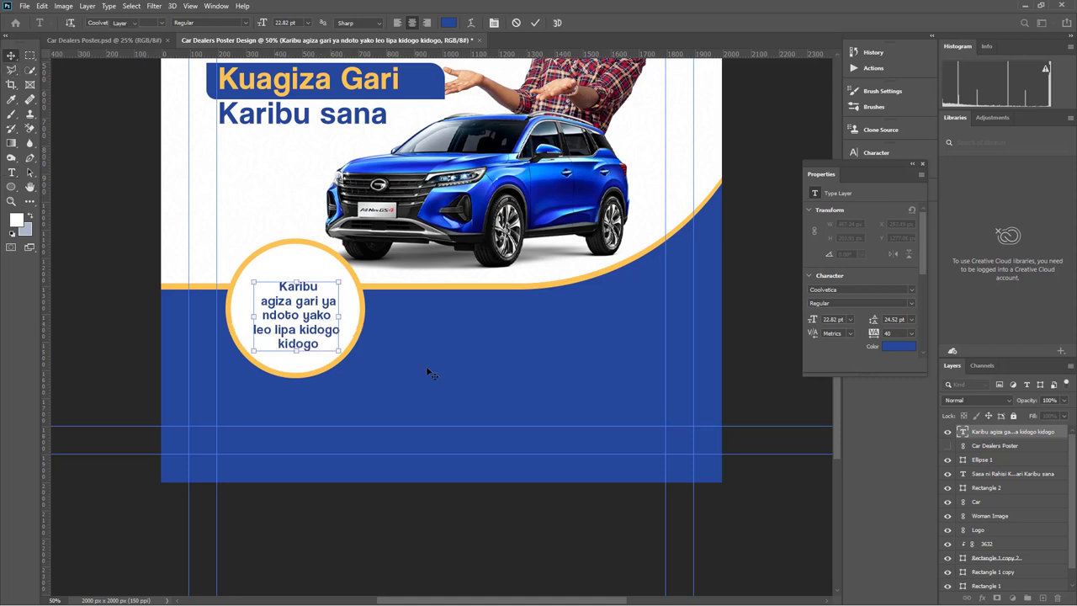
{"action": "left_click_drag", "start_coordinate": [297, 284], "coordinate": [298, 260]}
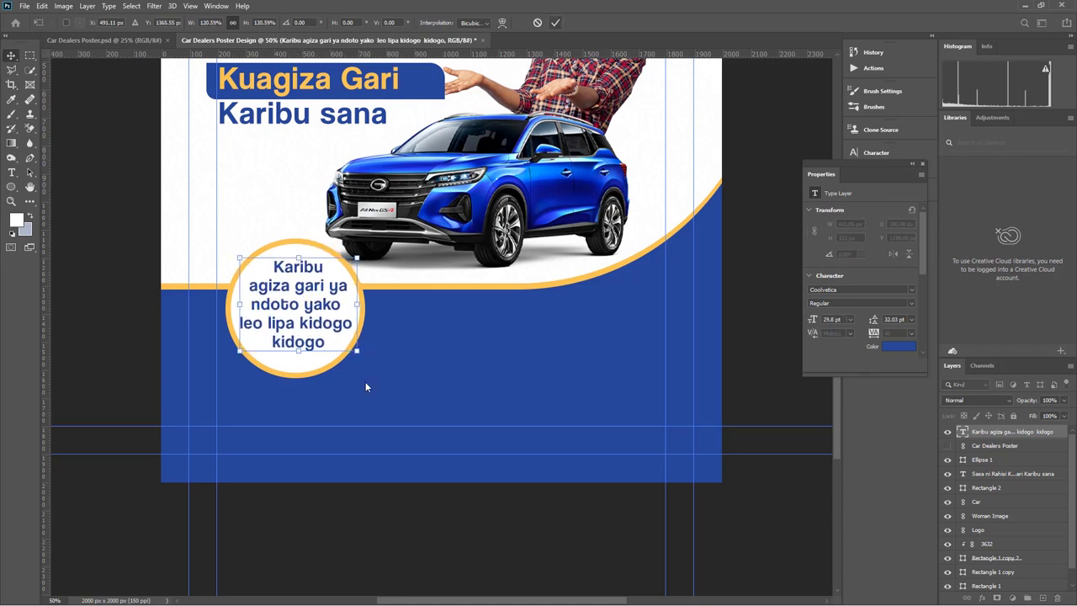
{"action": "left_click", "coordinate": [420, 536]}
{"action": "scroll", "coordinate": [421, 536], "scroll_direction": "down", "scroll_amount": 3}
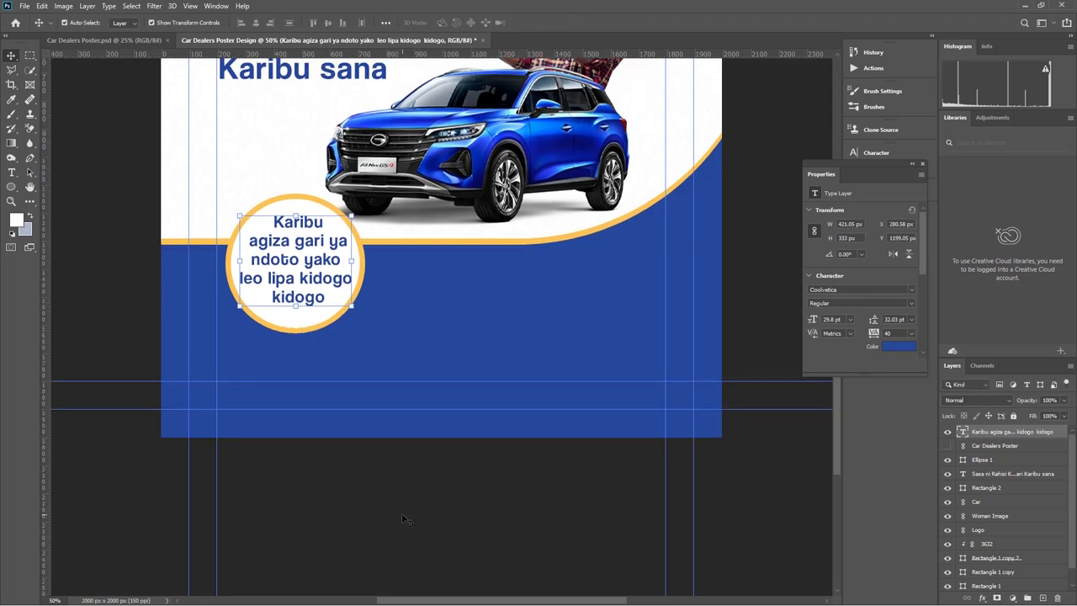
{"action": "left_click", "coordinate": [309, 286]}
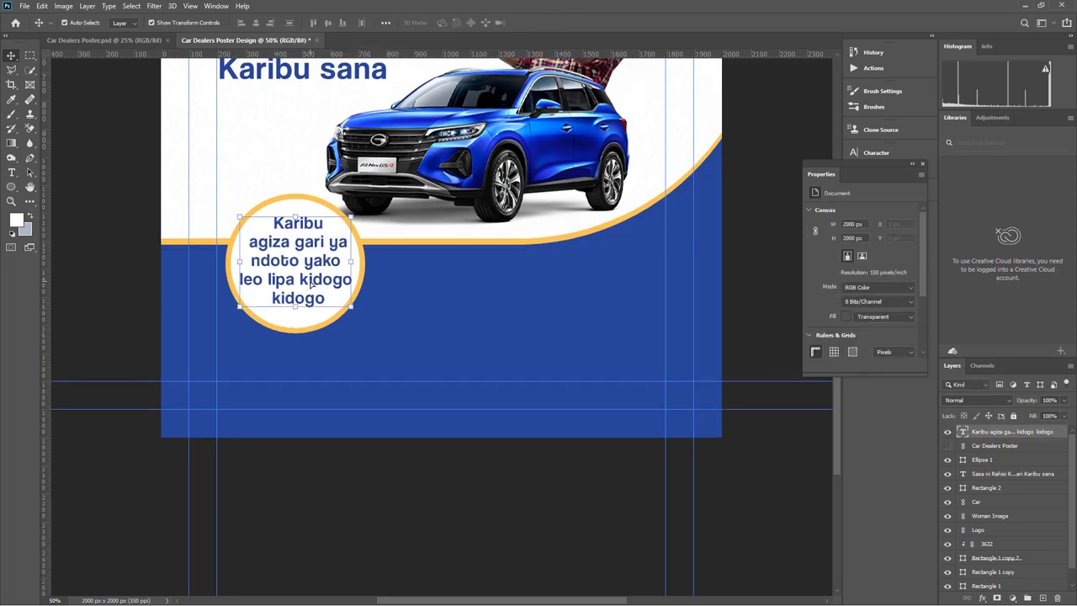
{"action": "left_click", "coordinate": [431, 503]}
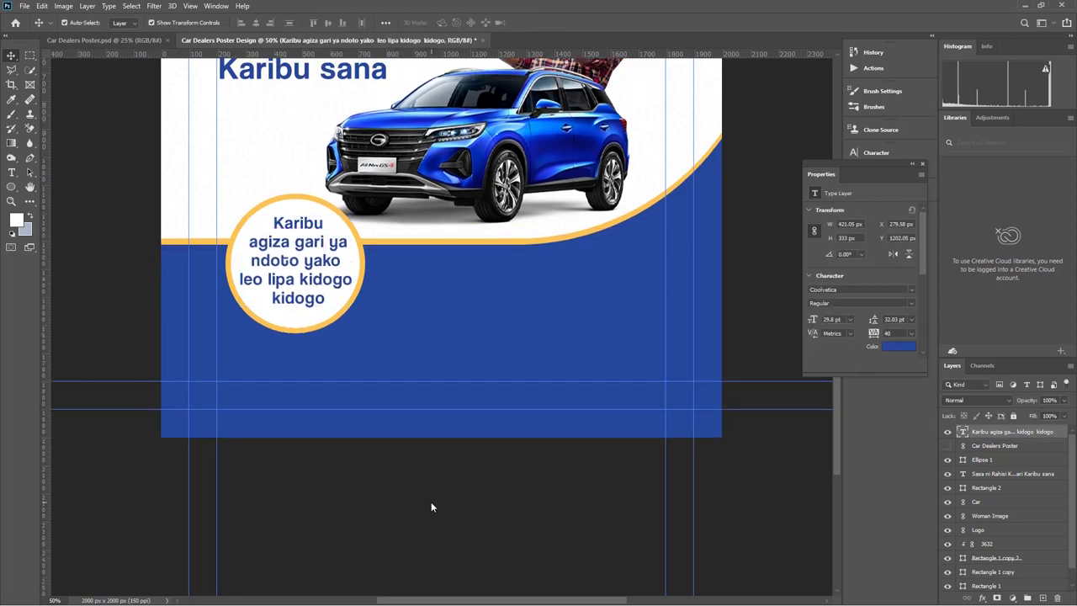
{"action": "left_click", "coordinate": [298, 276]}
{"action": "key", "text": "ctrl+minus"}
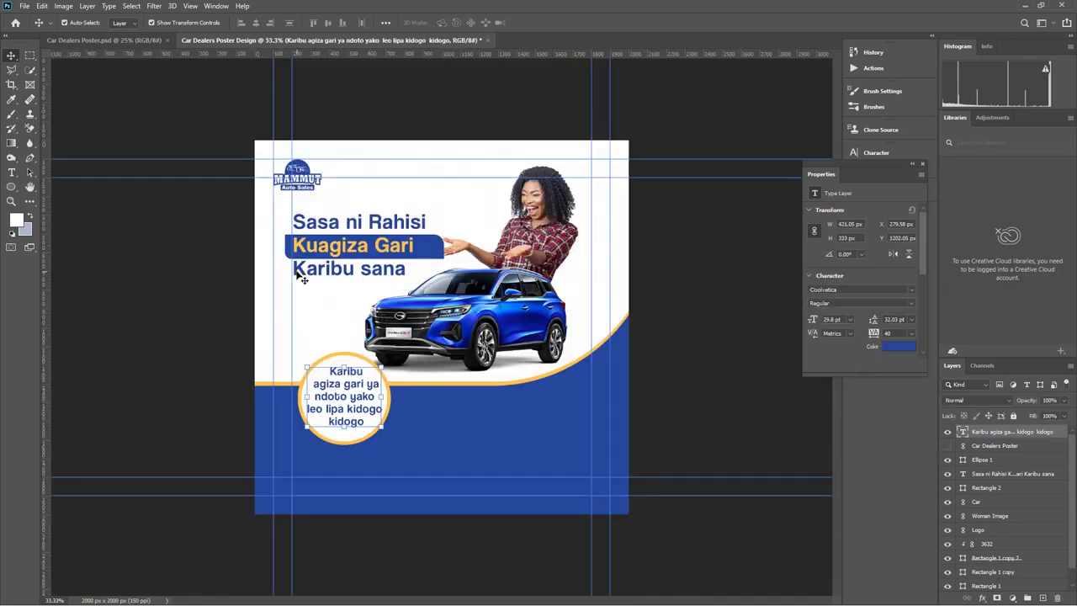
{"action": "left_click", "coordinate": [722, 412]}
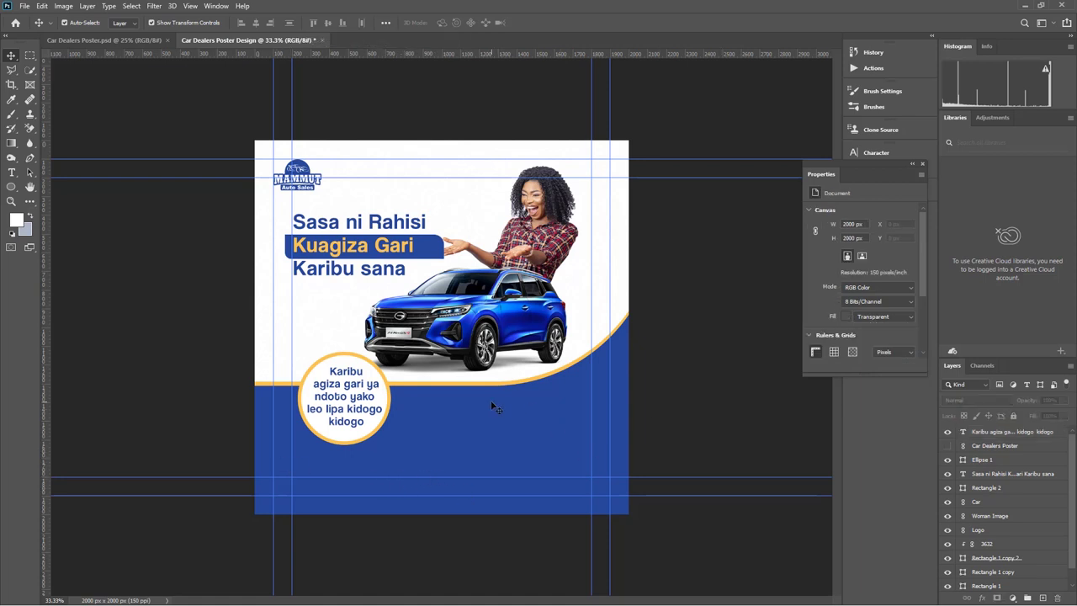
{"action": "left_click", "coordinate": [948, 446]}
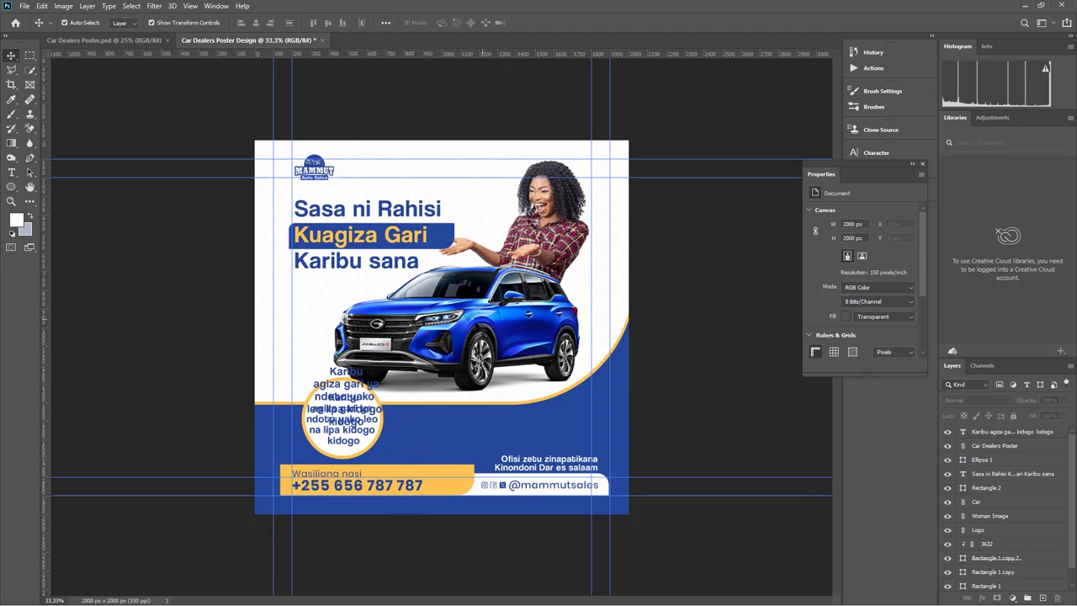
{"action": "left_click", "coordinate": [968, 446]}
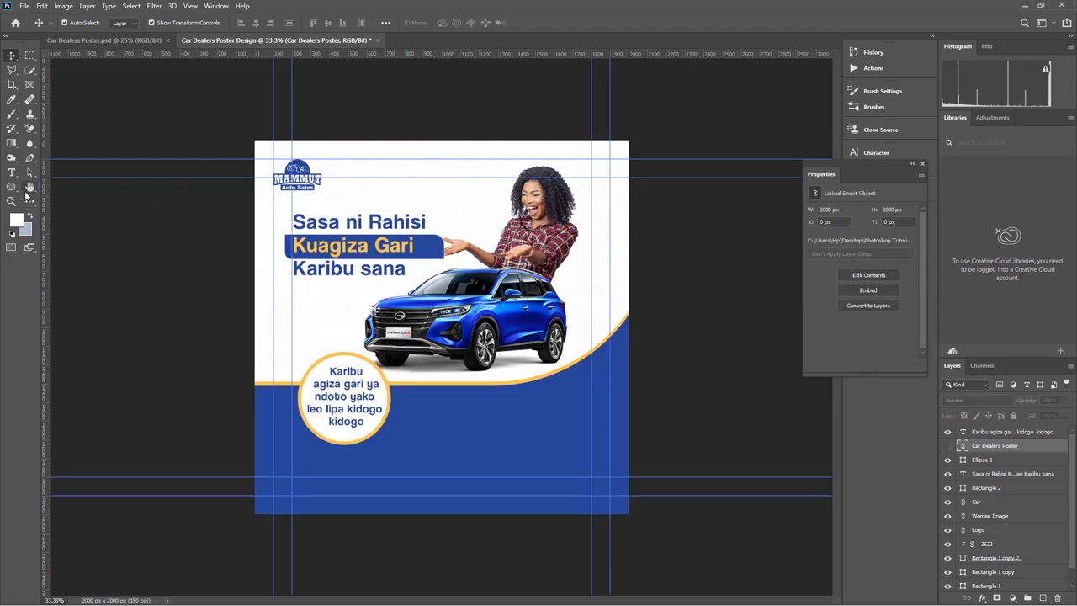
{"action": "left_click", "coordinate": [10, 186]}
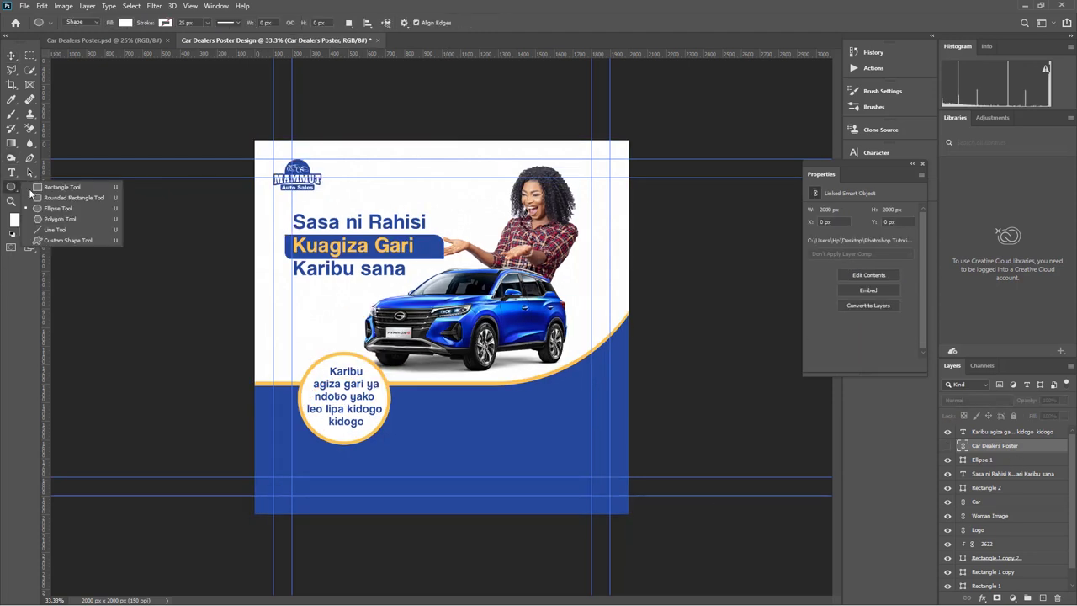
Draw a 799 × 146 px bar at the poster's bottom left and fill it yellow
{"action": "left_click", "coordinate": [61, 186]}
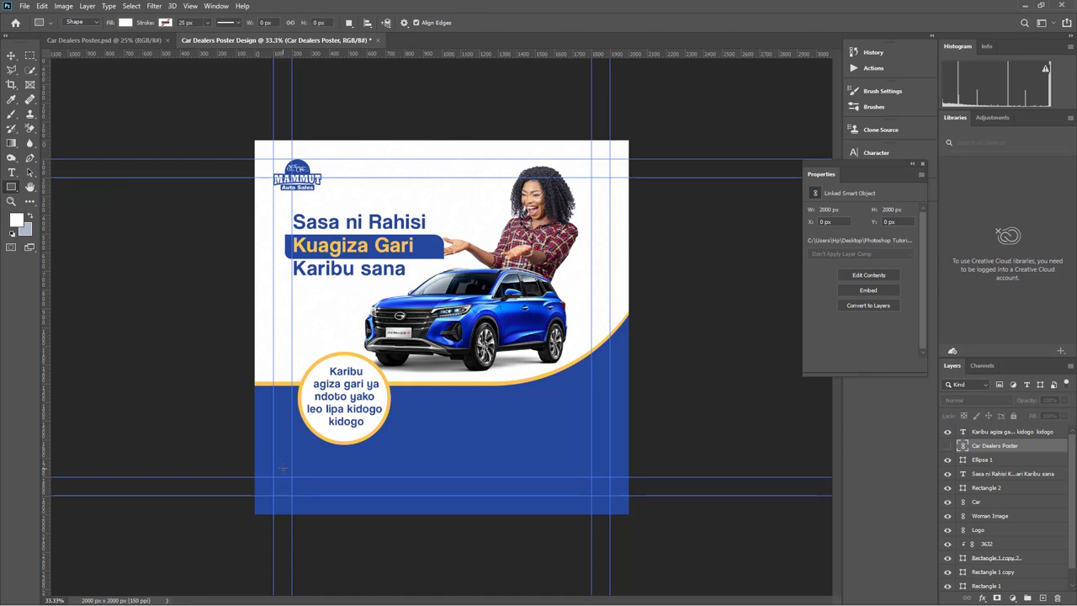
{"action": "left_click_drag", "start_coordinate": [283, 469], "coordinate": [433, 496]}
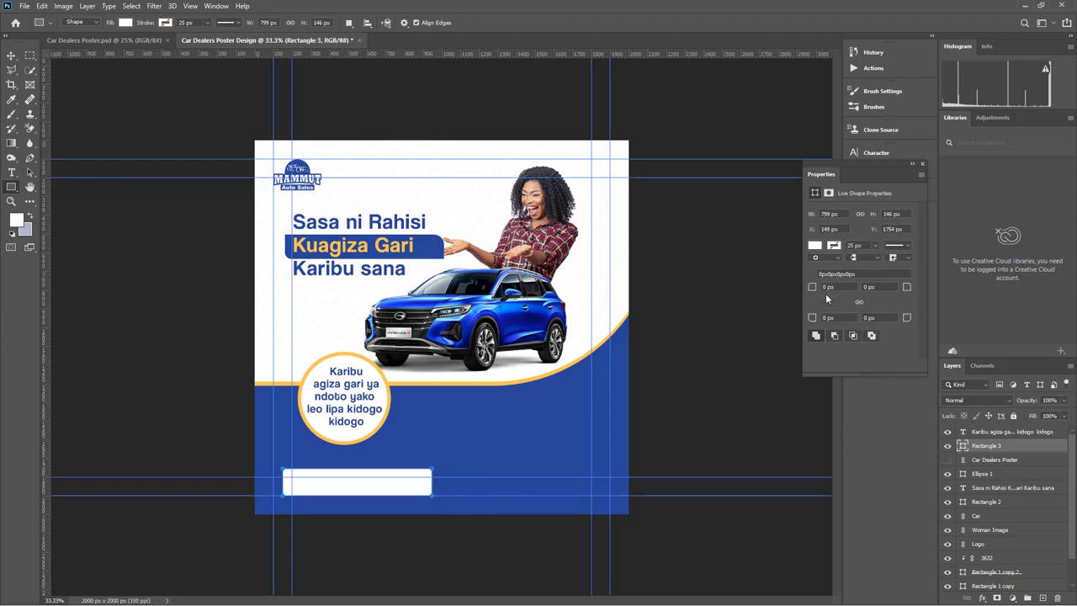
{"action": "left_click", "coordinate": [815, 250]}
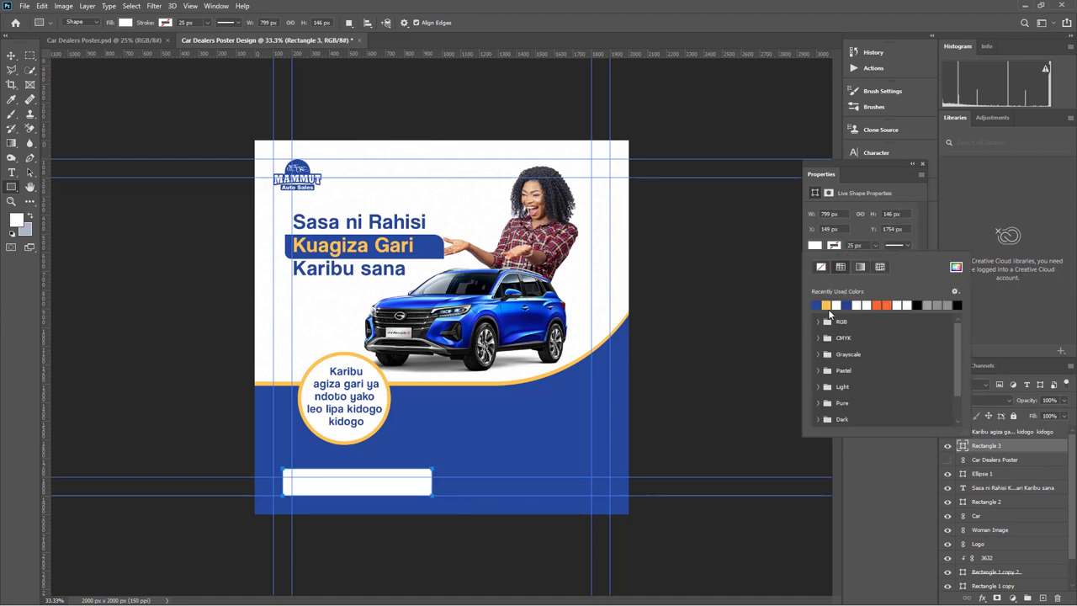
{"action": "left_click", "coordinate": [825, 305]}
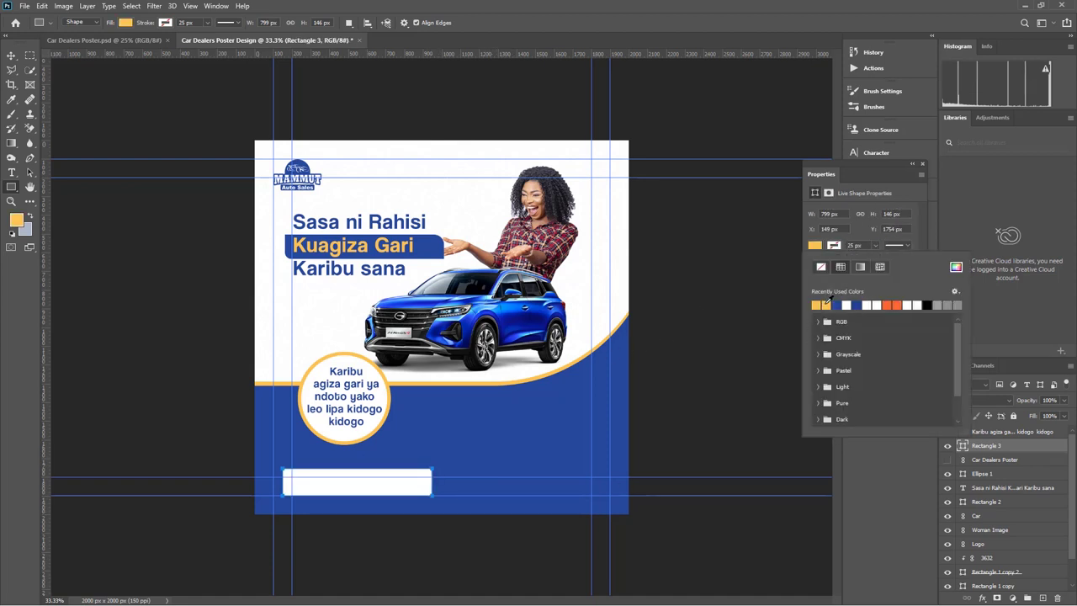
Round the bar's right corner to 78 px and draw a 949 × 100 px rectangle beside it
{"action": "left_click", "coordinate": [11, 54]}
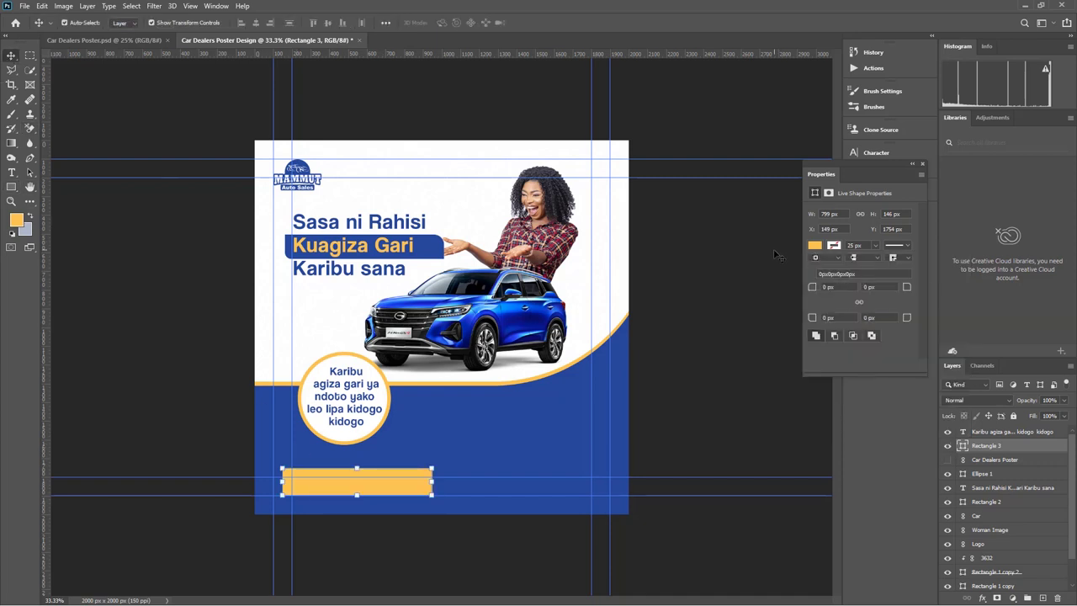
{"action": "left_click_drag", "start_coordinate": [906, 318], "coordinate": [880, 321]}
{"action": "left_click", "coordinate": [11, 186]}
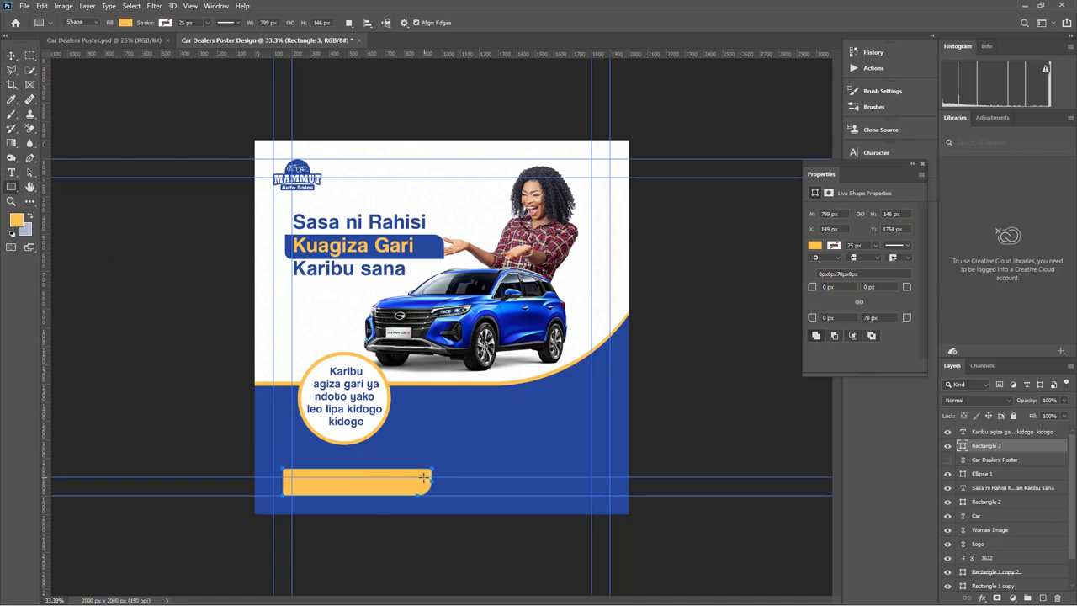
{"action": "left_click_drag", "start_coordinate": [412, 477], "coordinate": [587, 493]}
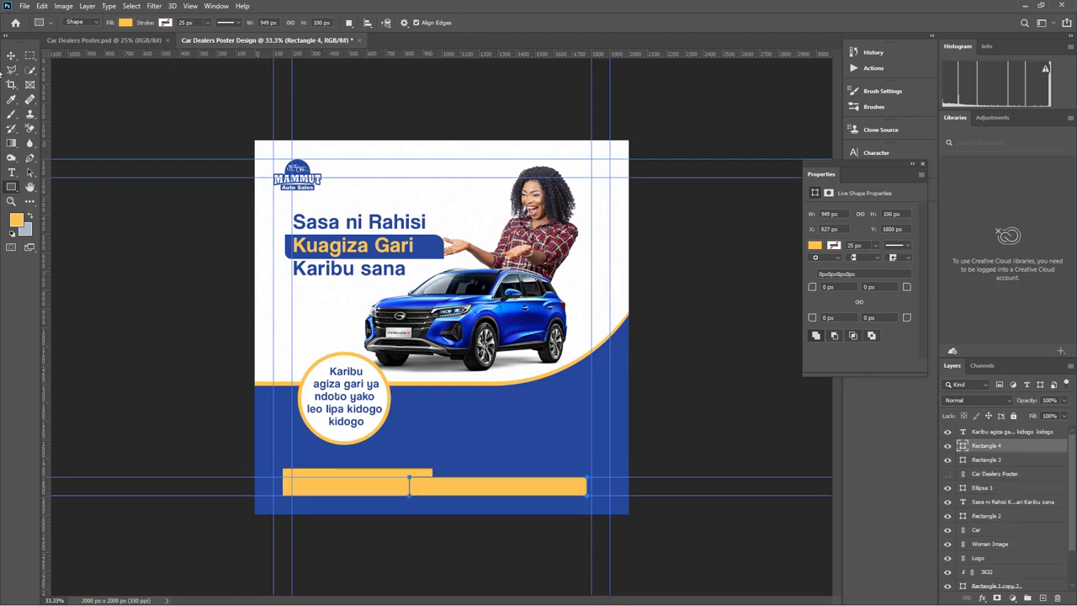
Nudge the long Rectangle 4 bar up slightly and fill it white
{"action": "left_click", "coordinate": [11, 55]}
{"action": "left_click_drag", "start_coordinate": [522, 490], "coordinate": [523, 493]}
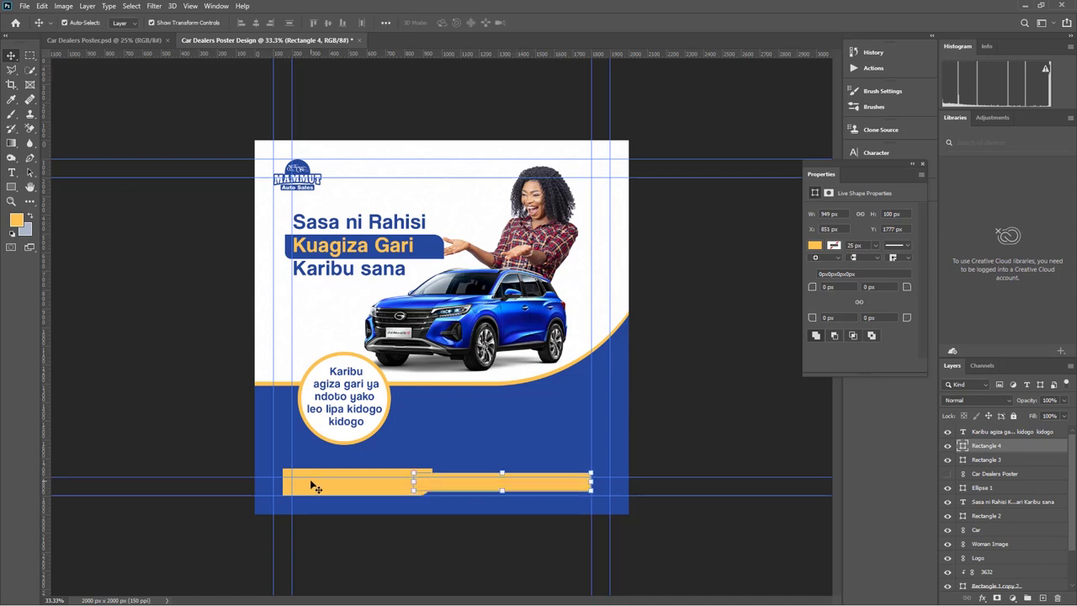
{"action": "left_click", "coordinate": [833, 245]}
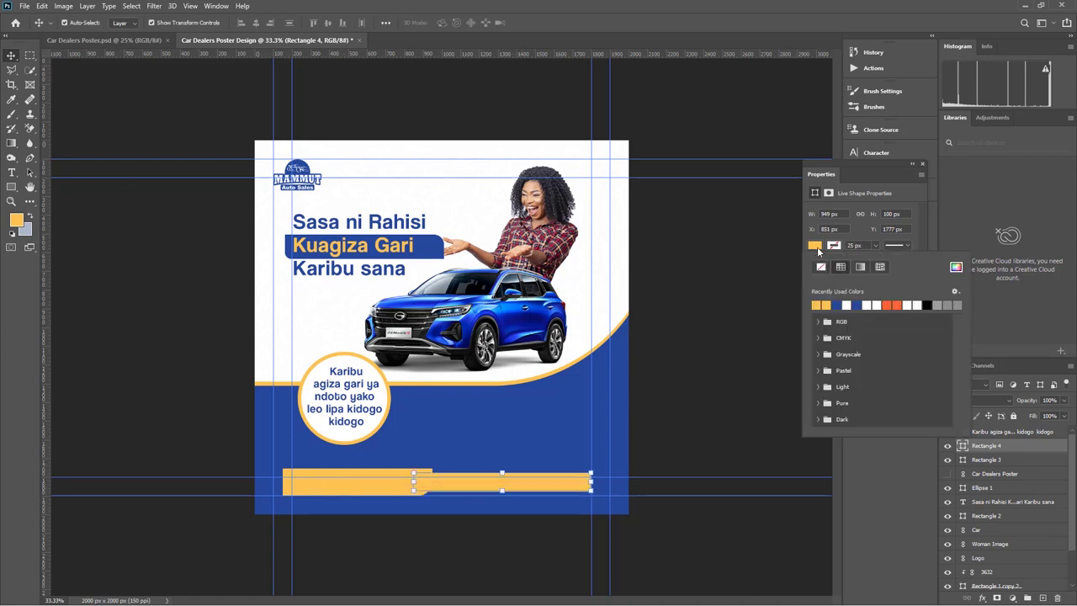
{"action": "left_click", "coordinate": [867, 305]}
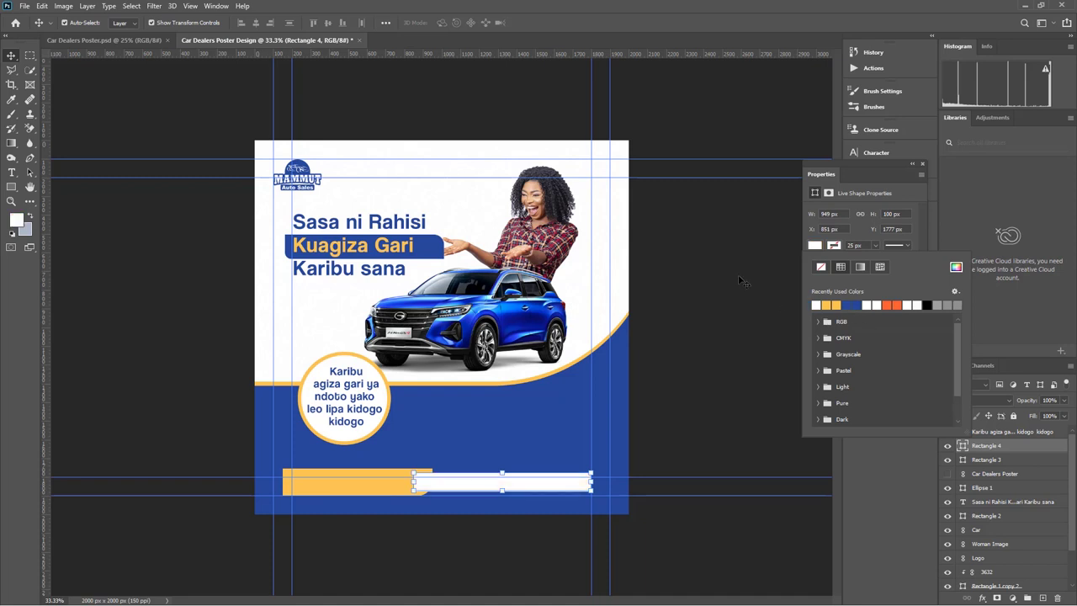
Bring yellow Rectangle 3 to the front so its curved end overlaps the white bar
{"action": "left_click", "coordinate": [354, 494]}
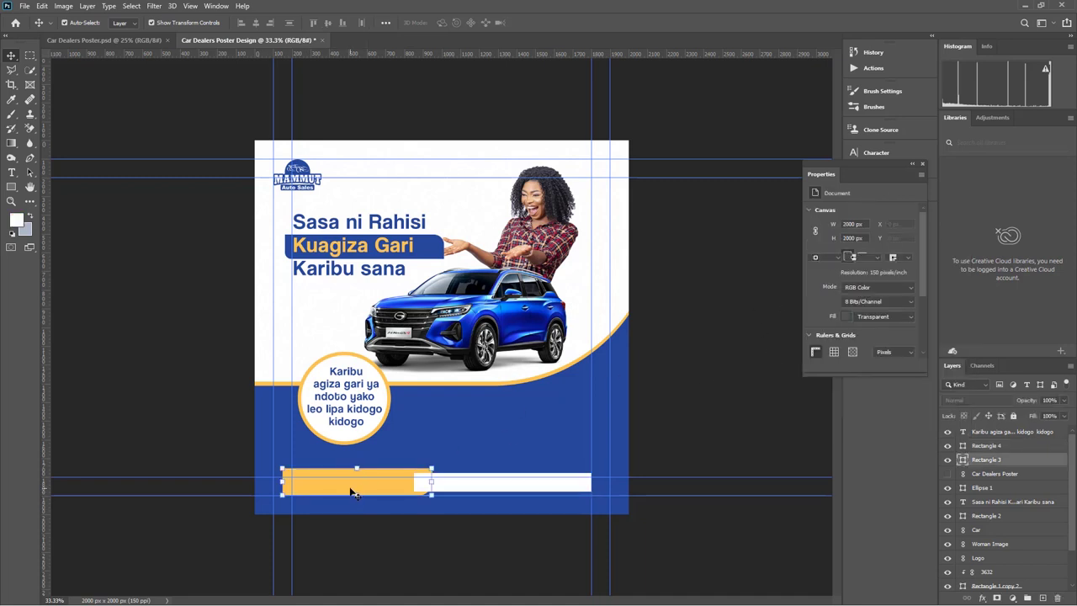
{"action": "key", "text": "ctrl+shift+bracketright"}
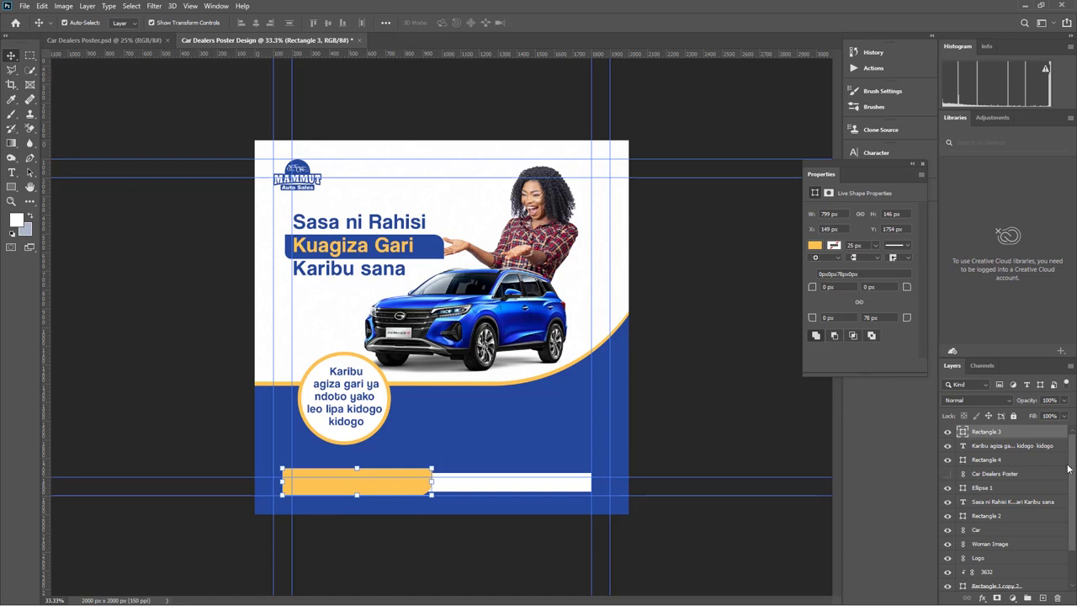
{"action": "left_click", "coordinate": [707, 463]}
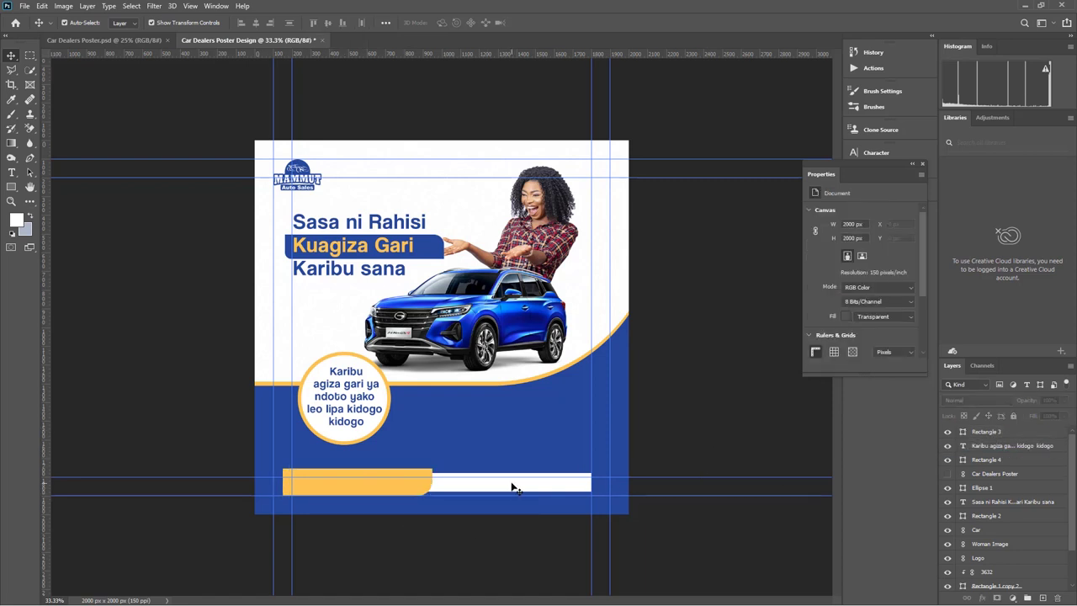
{"action": "left_click", "coordinate": [515, 488]}
{"action": "left_click_drag", "start_coordinate": [515, 488], "coordinate": [515, 489]}
{"action": "left_click", "coordinate": [673, 444]}
Add a text layer reading 'Wasiliana nasi' by pasting it into a new text box
{"action": "left_click", "coordinate": [12, 173]}
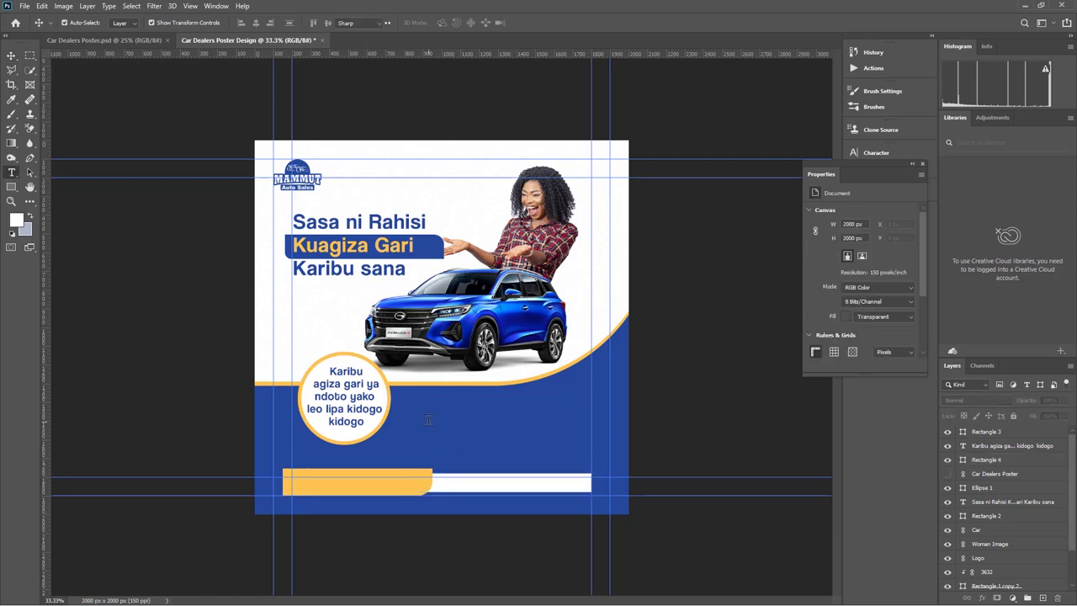
{"action": "left_click", "coordinate": [429, 419]}
{"action": "key", "text": "BackSpace"}
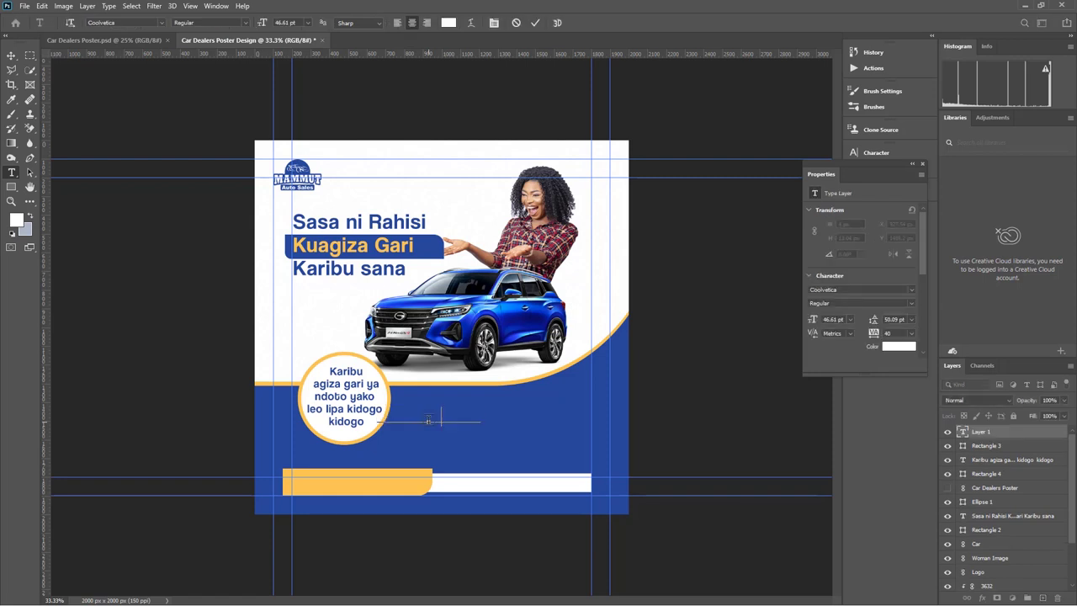
{"action": "type", "text": "Wasiliana nasi"}
{"action": "key", "text": "ctrl+a"}
{"action": "key", "text": "ctrl+Return"}
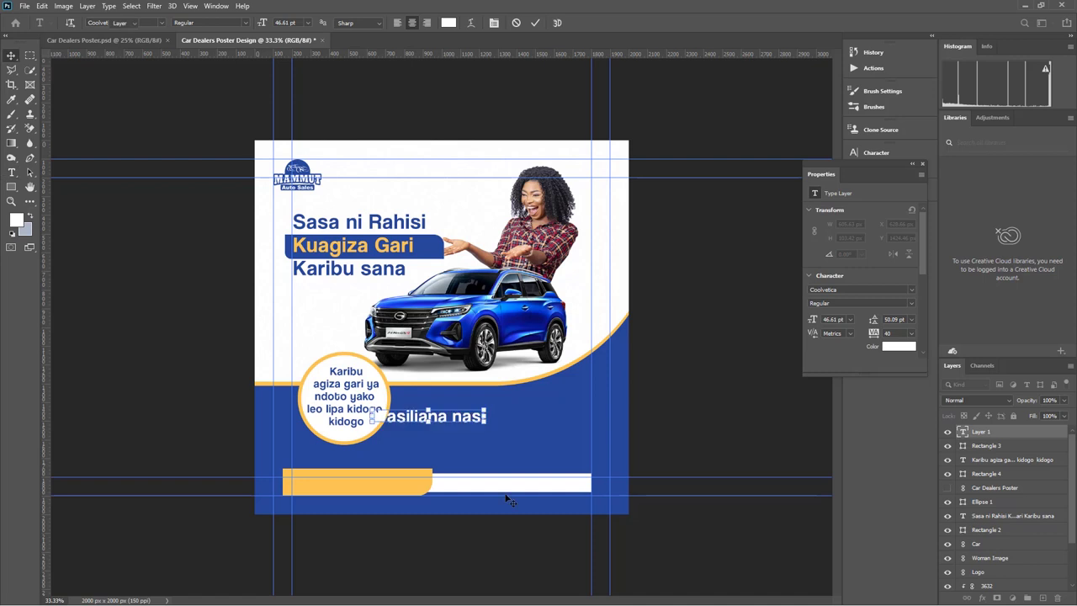
Scale 'Wasiliana nasi' down to 25.41 pt onto the left end of the yellow bar
{"action": "key", "text": "v"}
{"action": "left_click_drag", "start_coordinate": [486, 415], "coordinate": [359, 477]}
{"action": "left_click", "coordinate": [555, 23]}
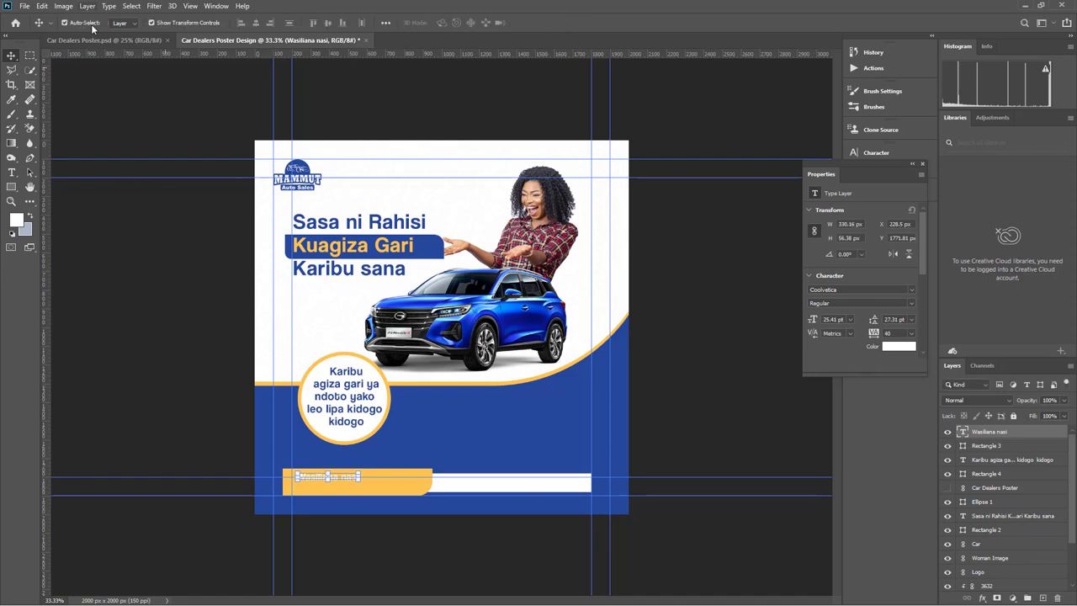
{"action": "left_click", "coordinate": [11, 201]}
Zoom in and duplicate the 'Wasiliana nasi' text directly beneath itself
{"action": "left_click", "coordinate": [292, 505]}
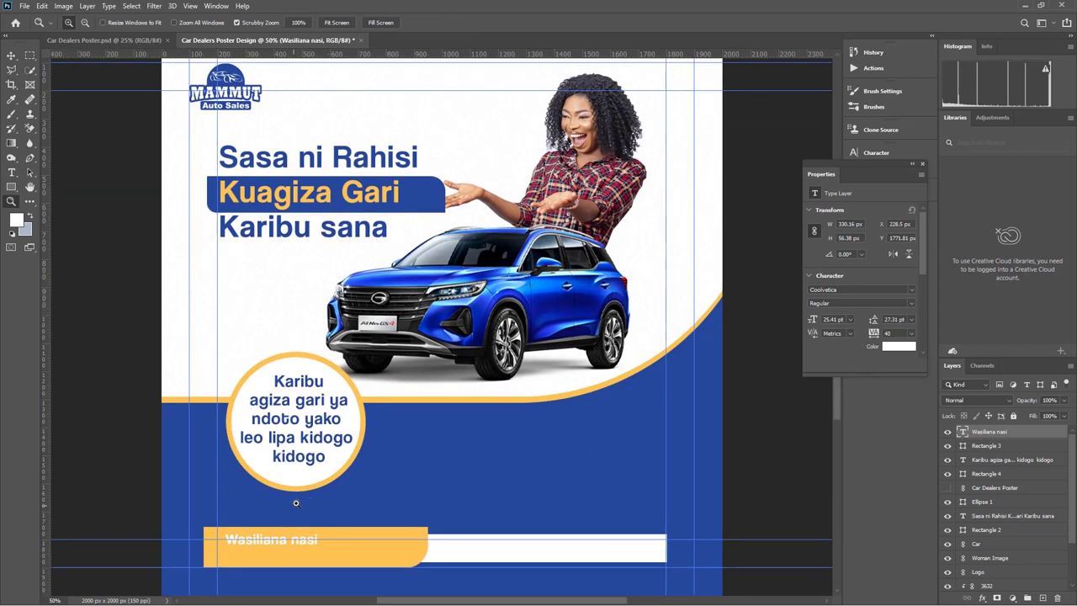
{"action": "scroll", "coordinate": [293, 505], "scroll_direction": "down", "scroll_amount": 5}
{"action": "left_click", "coordinate": [11, 55]}
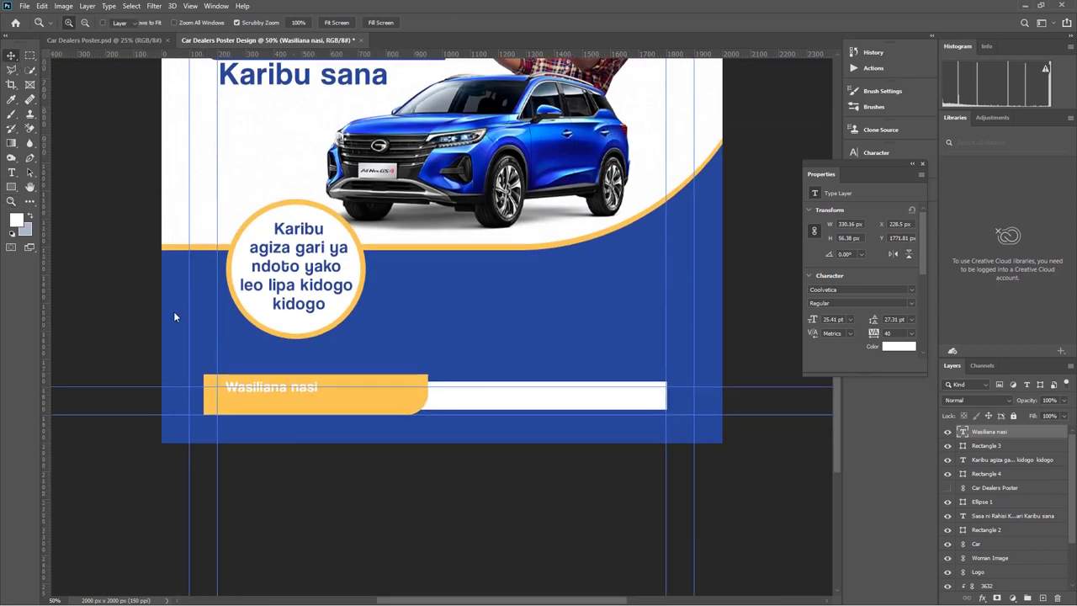
{"action": "mouse_move", "coordinate": [290, 388]}
{"action": "left_mouse_down"}
{"action": "mouse_move", "coordinate": [369, 290]}
{"action": "mouse_move", "coordinate": [353, 411]}
{"action": "mouse_move", "coordinate": [284, 410]}
{"action": "mouse_move", "coordinate": [293, 407]}
{"action": "left_mouse_up"}
{"action": "key", "text": "t"}
Replace the copied words with the contact phone number and start enlarging it
{"action": "triple_click", "coordinate": [298, 400]}
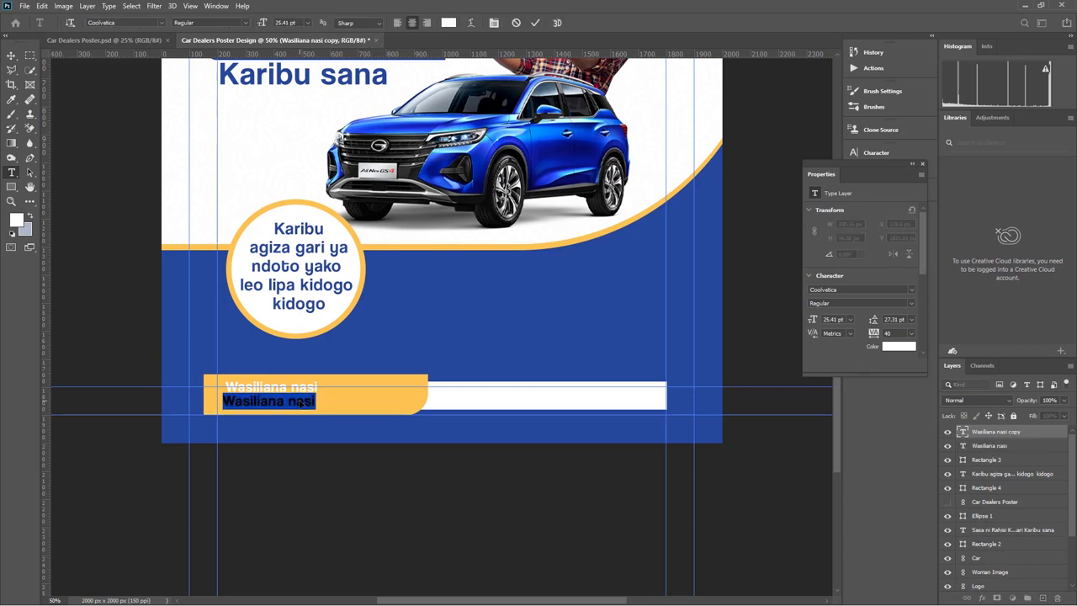
{"action": "key", "text": "BackSpace"}
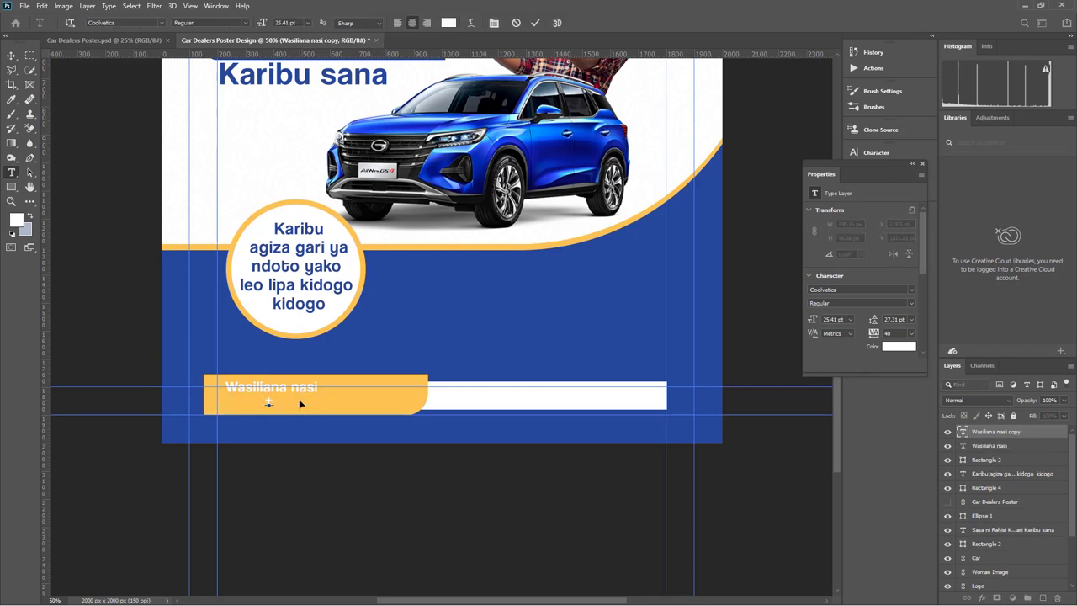
{"action": "left_click", "coordinate": [10, 54]}
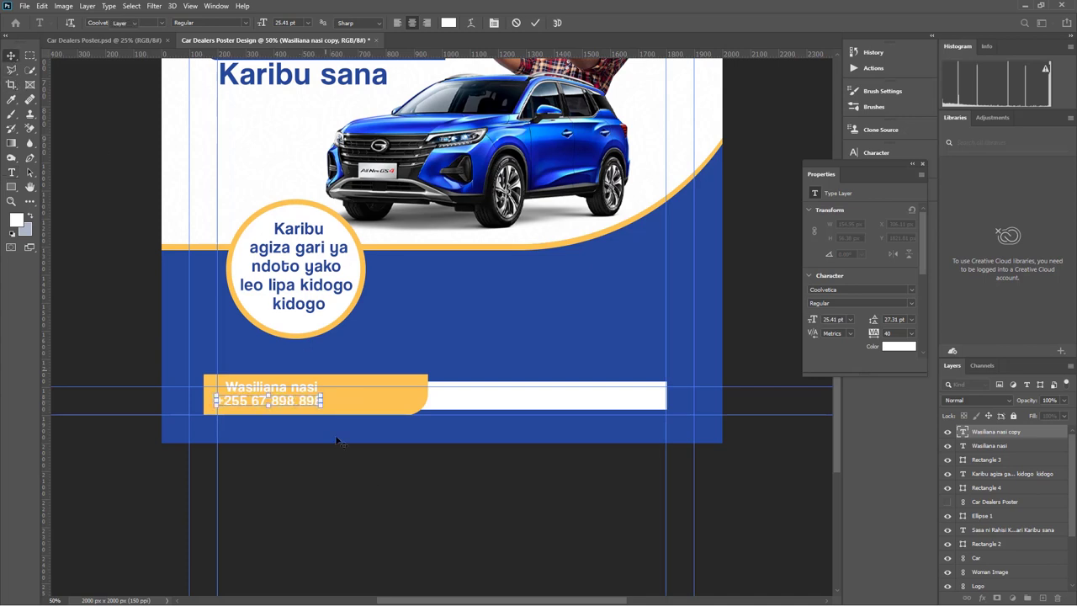
{"action": "left_click_drag", "start_coordinate": [321, 401], "coordinate": [367, 400]}
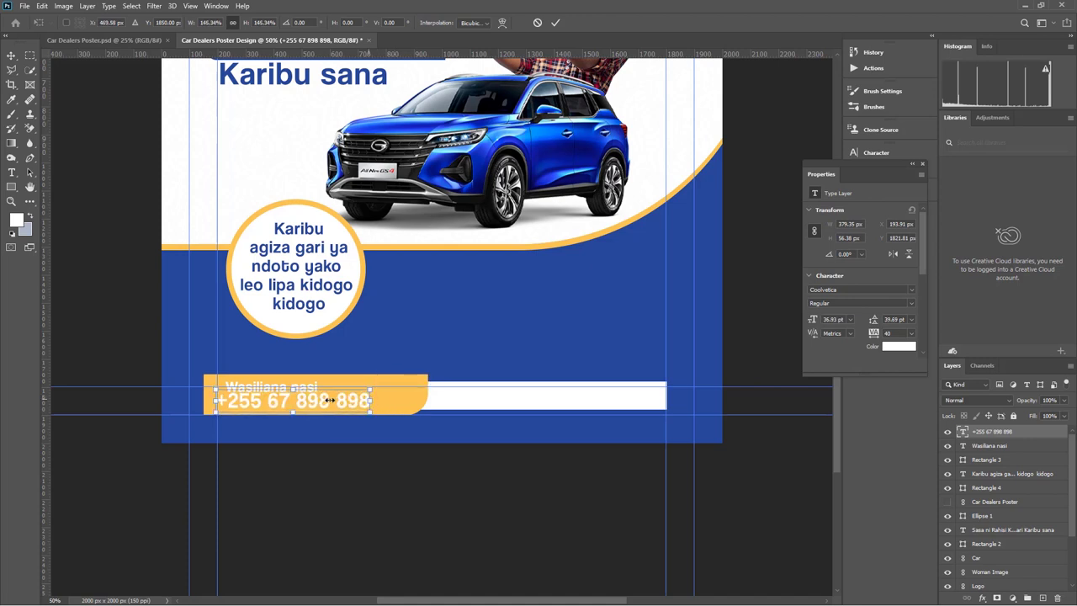
Apply the larger phone number and shrink 'Wasiliana nasi' to about 72.6%
{"action": "left_click", "coordinate": [556, 26]}
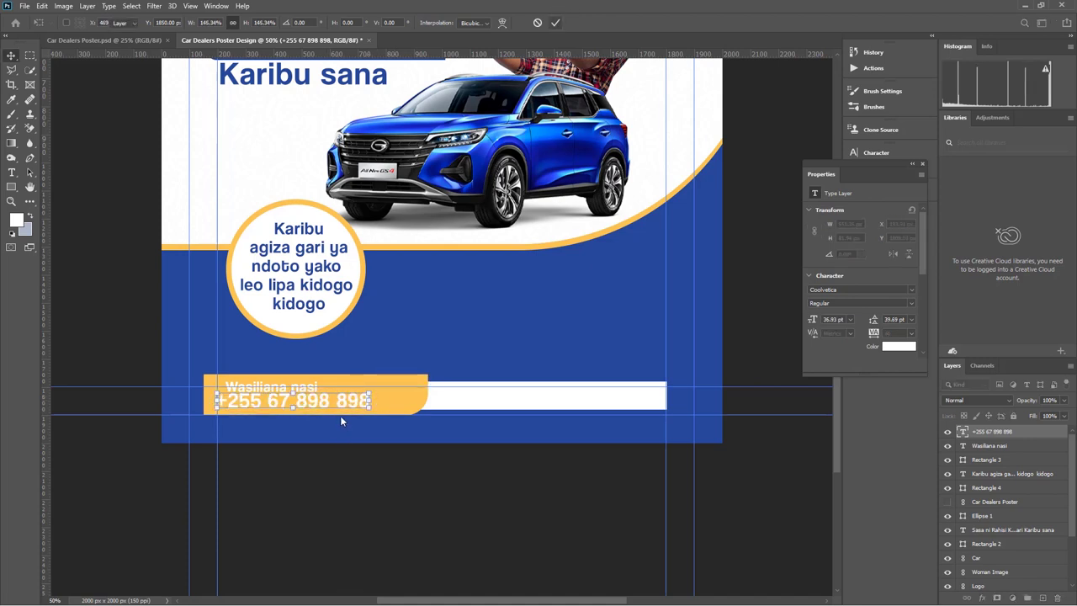
{"action": "left_click", "coordinate": [308, 388]}
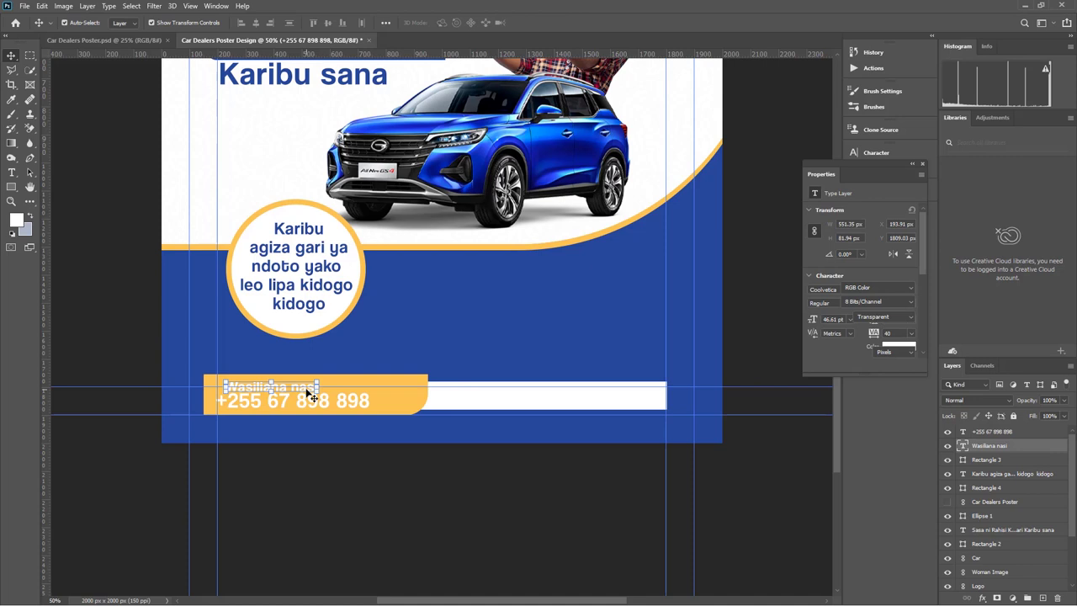
{"action": "left_click_drag", "start_coordinate": [318, 391], "coordinate": [293, 391]}
{"action": "left_click", "coordinate": [557, 25]}
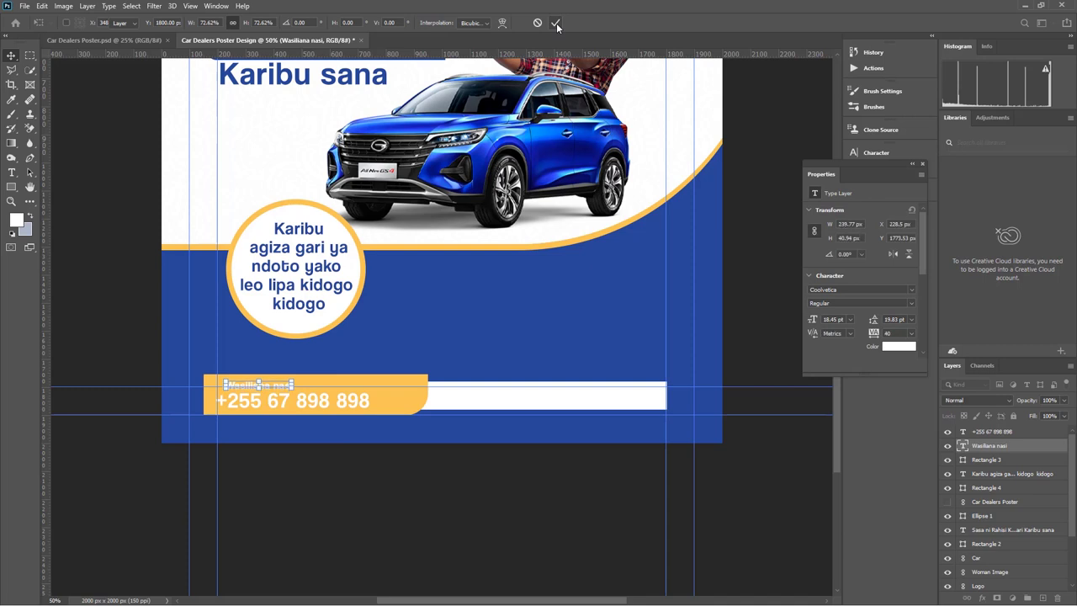
Left-align 'Wasiliana nasi' with the phone number on the yellow bar
{"action": "left_click", "coordinate": [401, 535]}
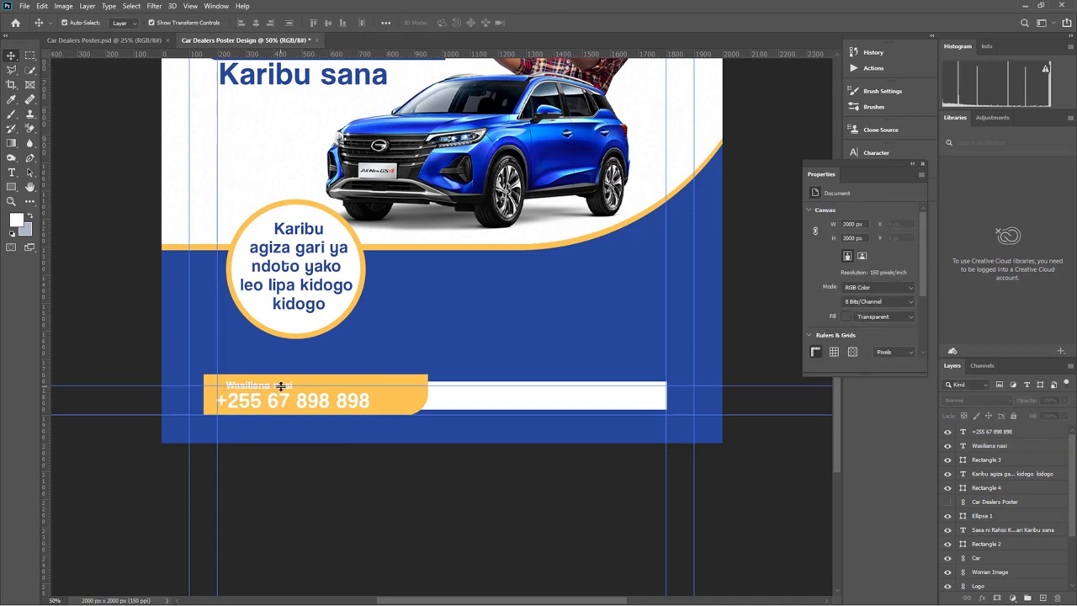
{"action": "left_click", "coordinate": [282, 393]}
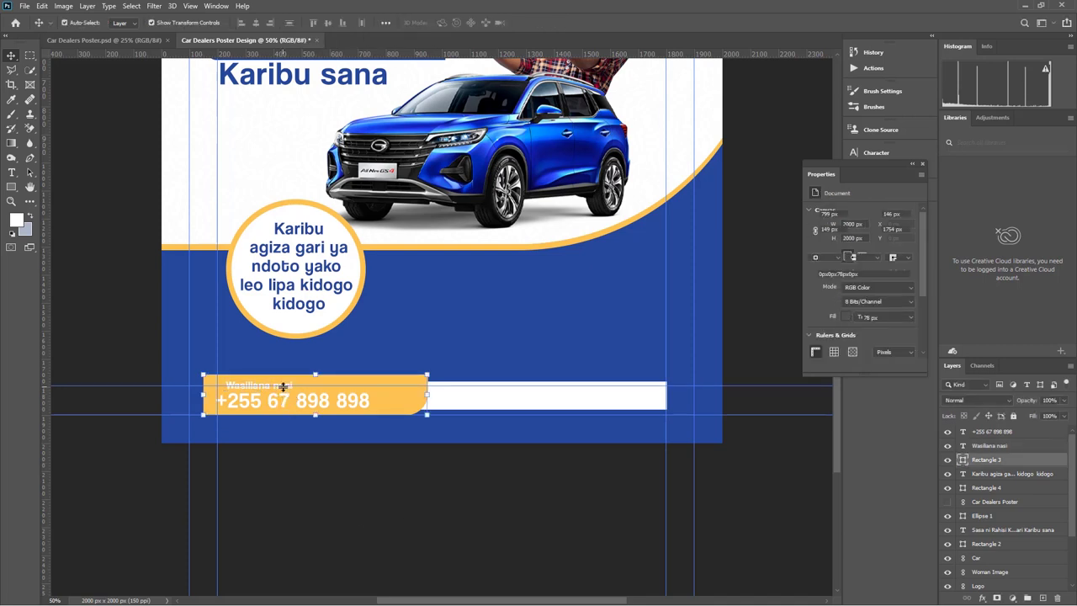
{"action": "left_click", "coordinate": [284, 387]}
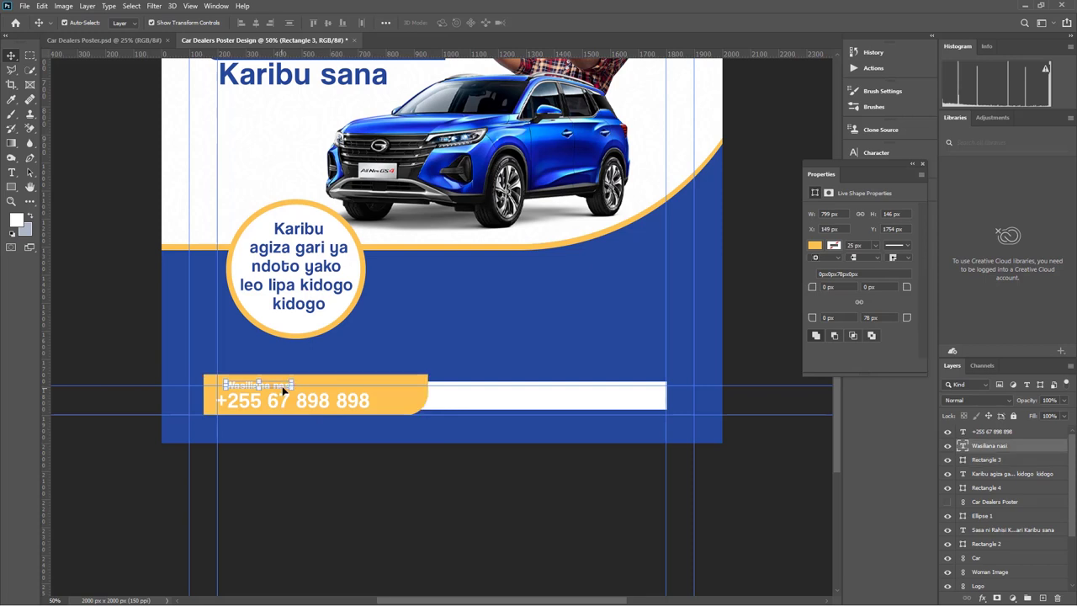
{"action": "left_click", "coordinate": [242, 22]}
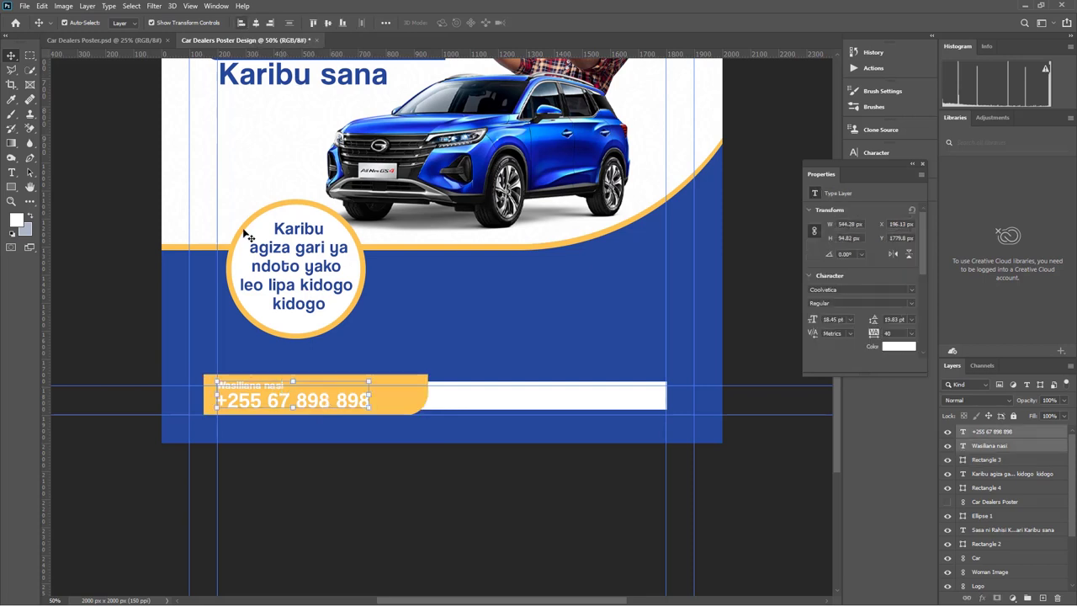
{"action": "left_click", "coordinate": [373, 495]}
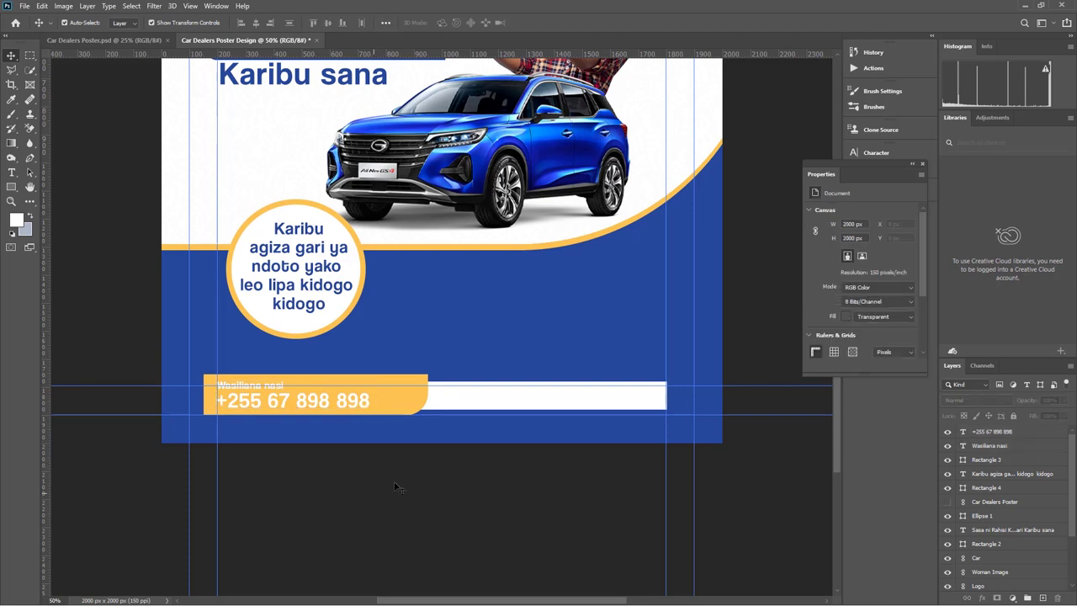
{"action": "left_click", "coordinate": [579, 404]}
Show the reference poster, move its layer to the top, then hide it again
{"action": "scroll", "coordinate": [508, 347], "scroll_direction": "up", "scroll_amount": 2}
{"action": "scroll", "coordinate": [508, 347], "scroll_direction": "down", "scroll_amount": 1}
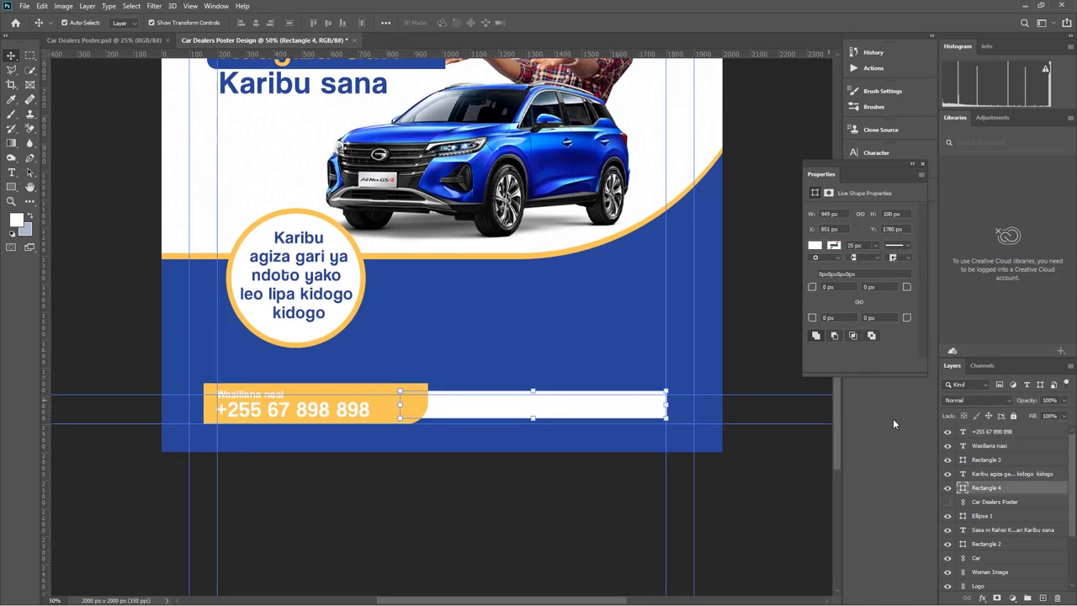
{"action": "left_click", "coordinate": [948, 501]}
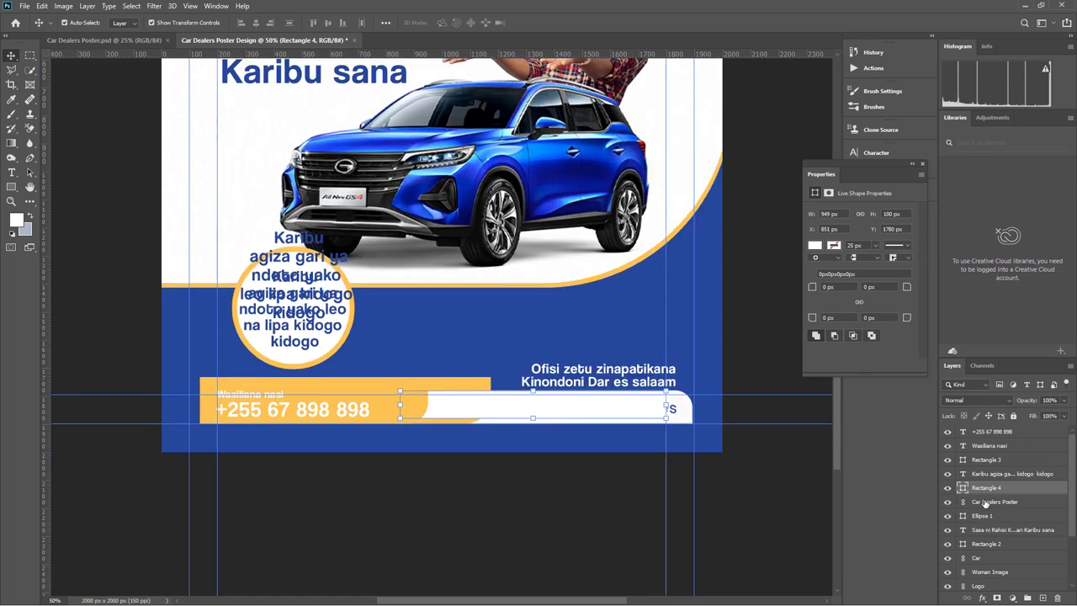
{"action": "left_click_drag", "start_coordinate": [983, 507], "coordinate": [1002, 431]}
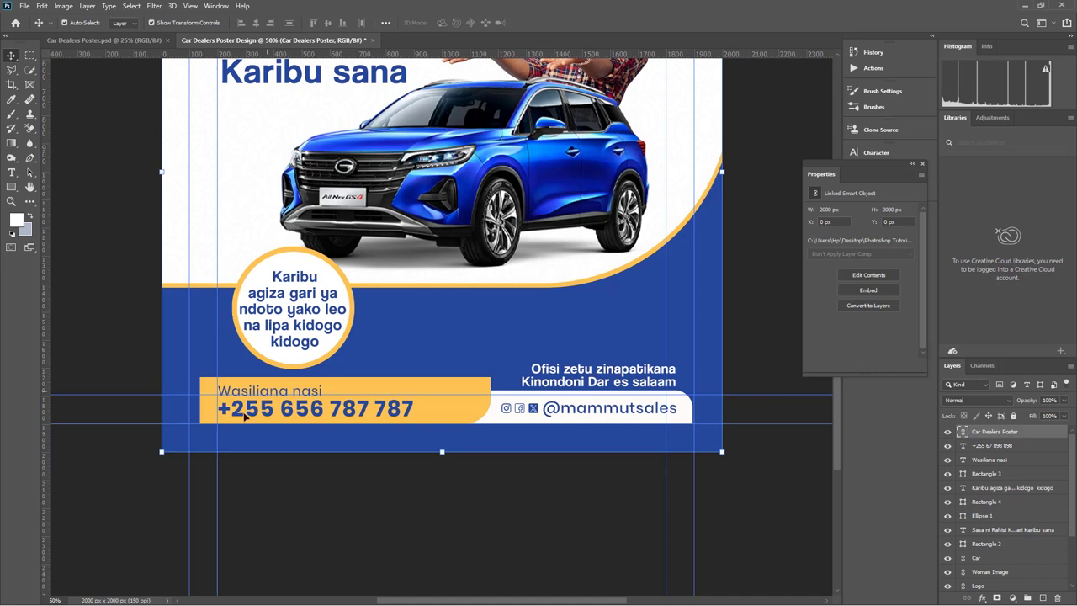
{"action": "key", "text": "ctrl+comma"}
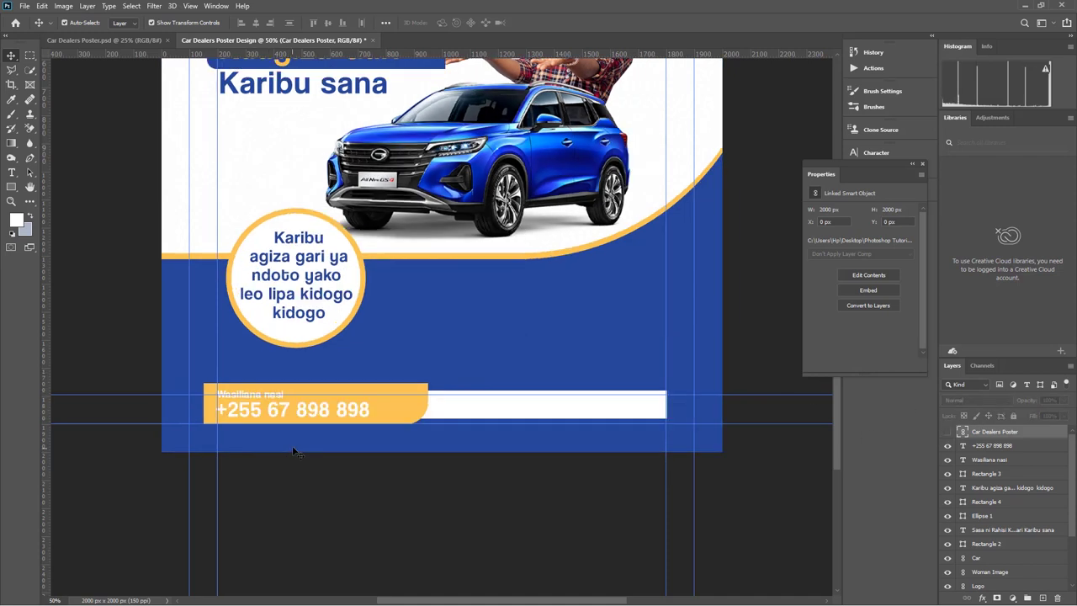
Recolour the whole phone number blue #25489a and commit the text edit
{"action": "left_click", "coordinate": [310, 418]}
{"action": "double_click", "coordinate": [313, 408]}
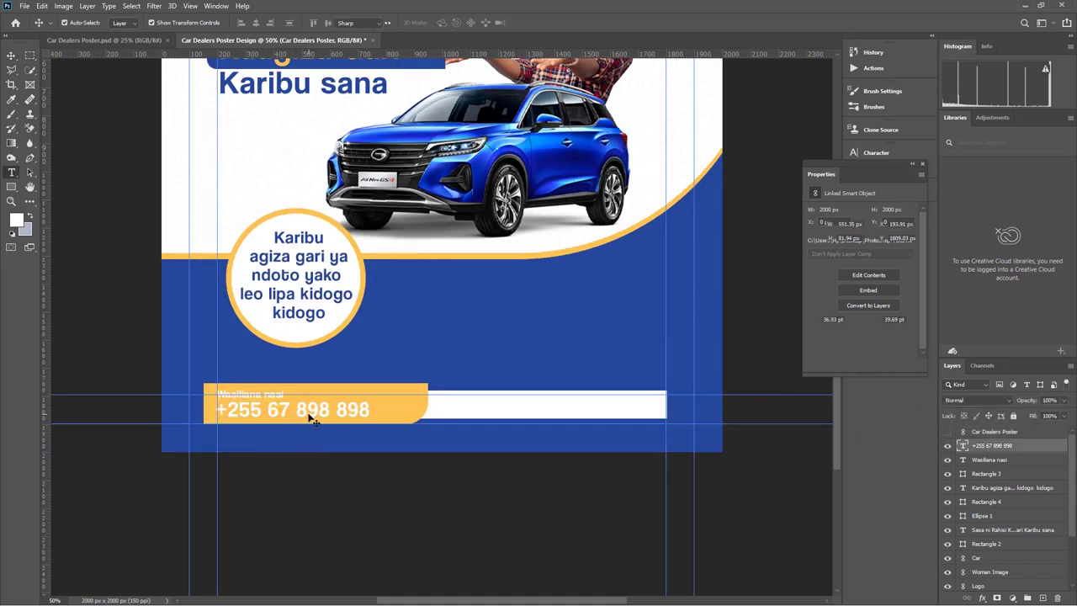
{"action": "key", "text": "ctrl+a"}
{"action": "left_click", "coordinate": [448, 22]}
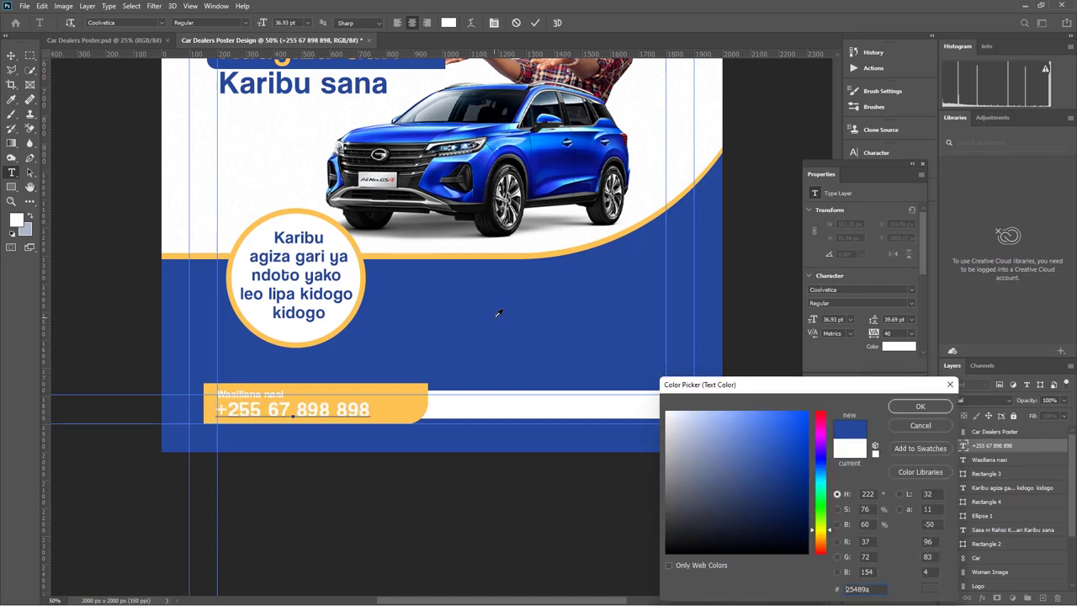
{"action": "left_click", "coordinate": [913, 407]}
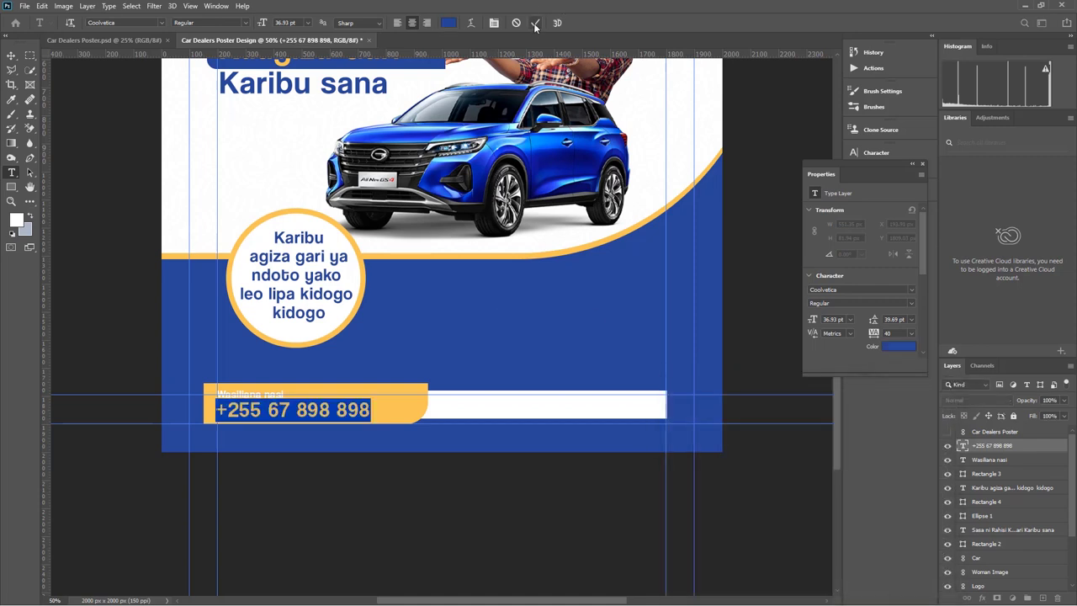
{"action": "key", "text": "ctrl+Return"}
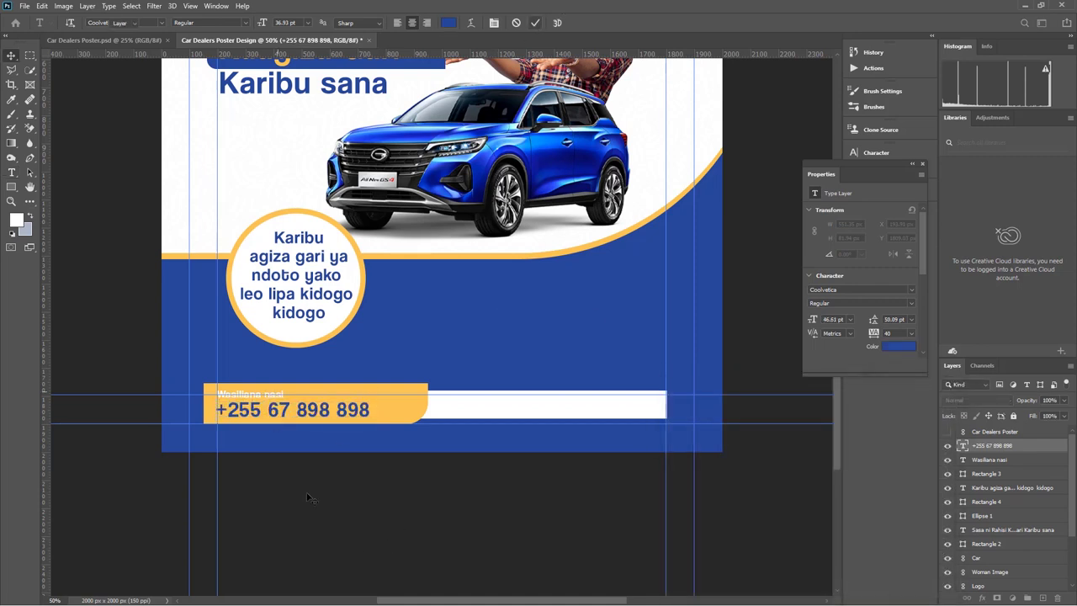
{"action": "key", "text": "v"}
{"action": "left_click", "coordinate": [366, 511]}
{"action": "left_click", "coordinate": [549, 410]}
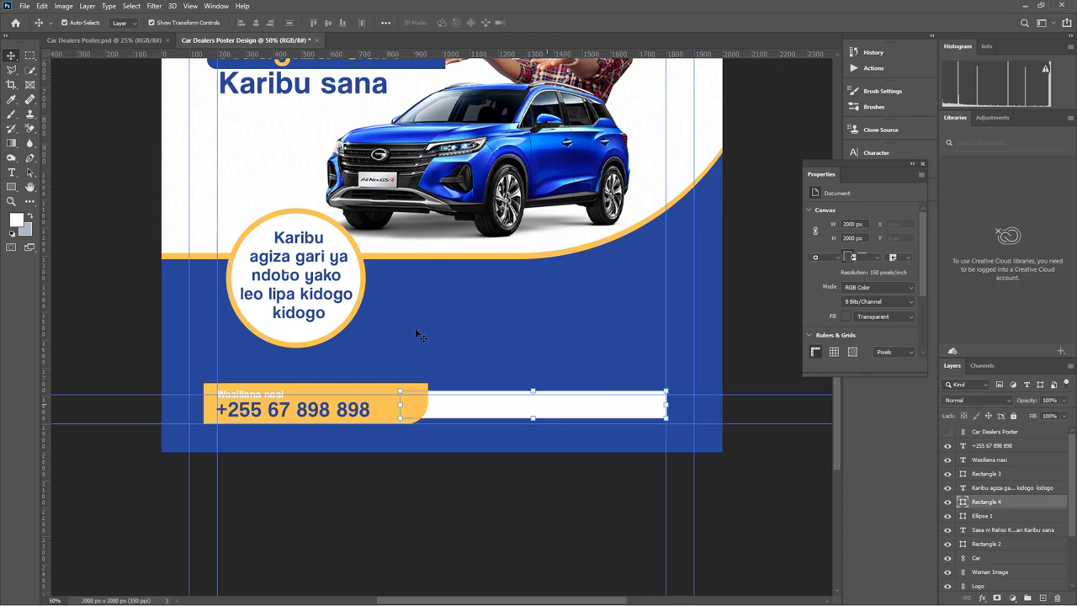
{"action": "left_click", "coordinate": [24, 6]}
Place the linked 'instagram (1)' icon and shrink it onto the white bar
{"action": "left_click", "coordinate": [48, 238]}
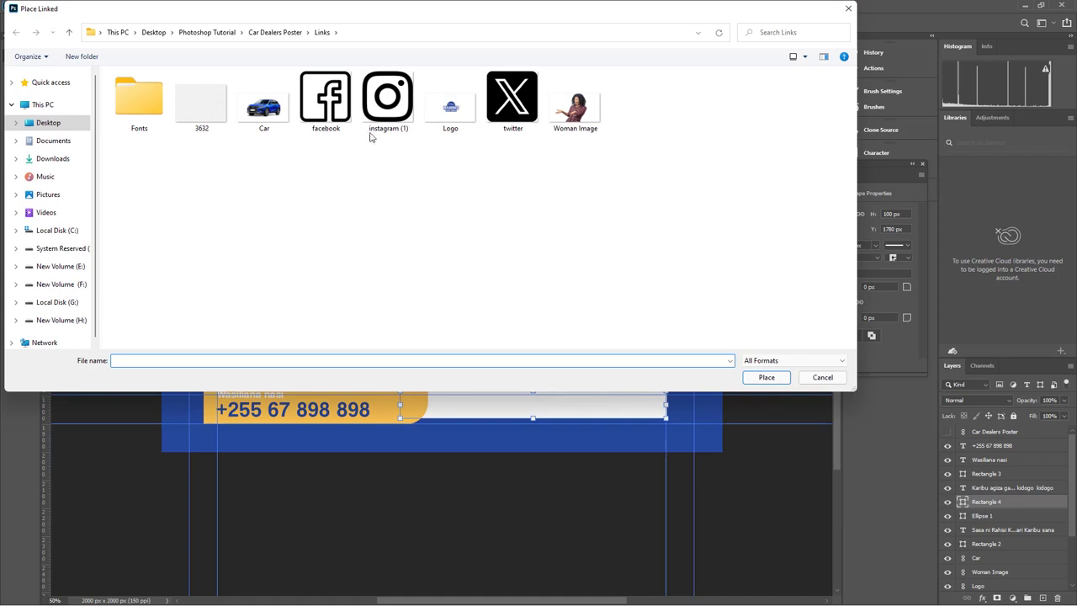
{"action": "left_click", "coordinate": [388, 99]}
{"action": "left_click", "coordinate": [766, 377]}
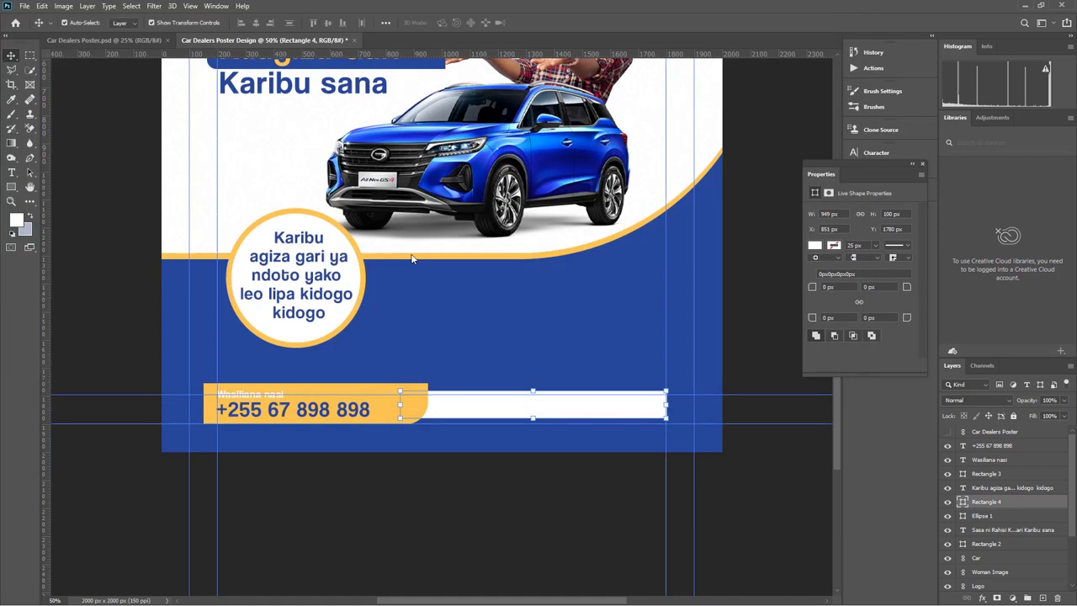
{"action": "left_click_drag", "start_coordinate": [441, 107], "coordinate": [462, 406]}
{"action": "left_click", "coordinate": [544, 22]}
Place the linked facebook icon and scale it down beside Instagram on the bar
{"action": "left_click", "coordinate": [23, 6]}
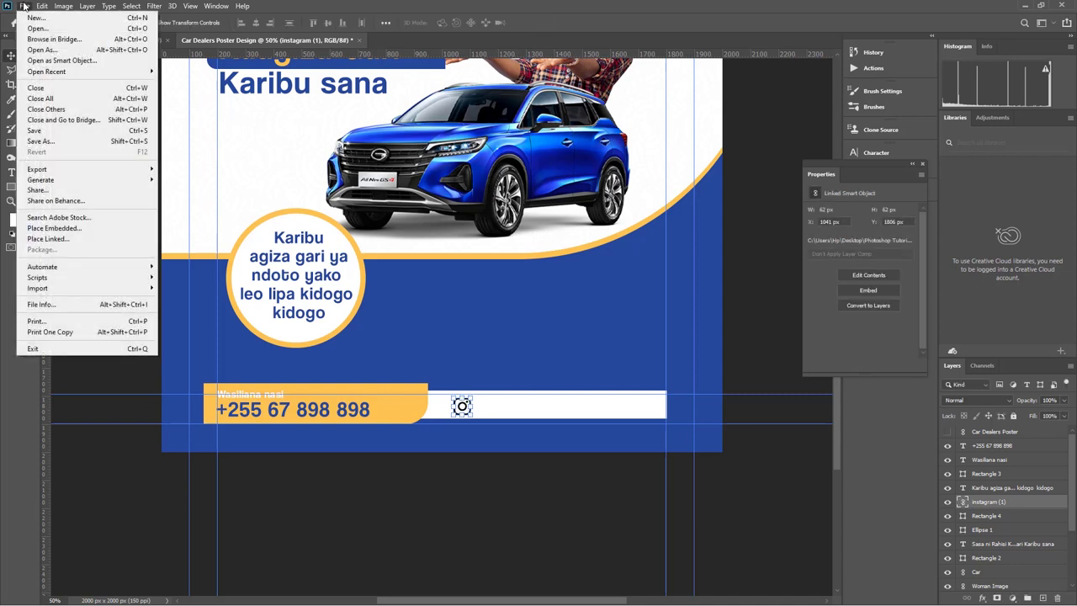
{"action": "left_click", "coordinate": [68, 238]}
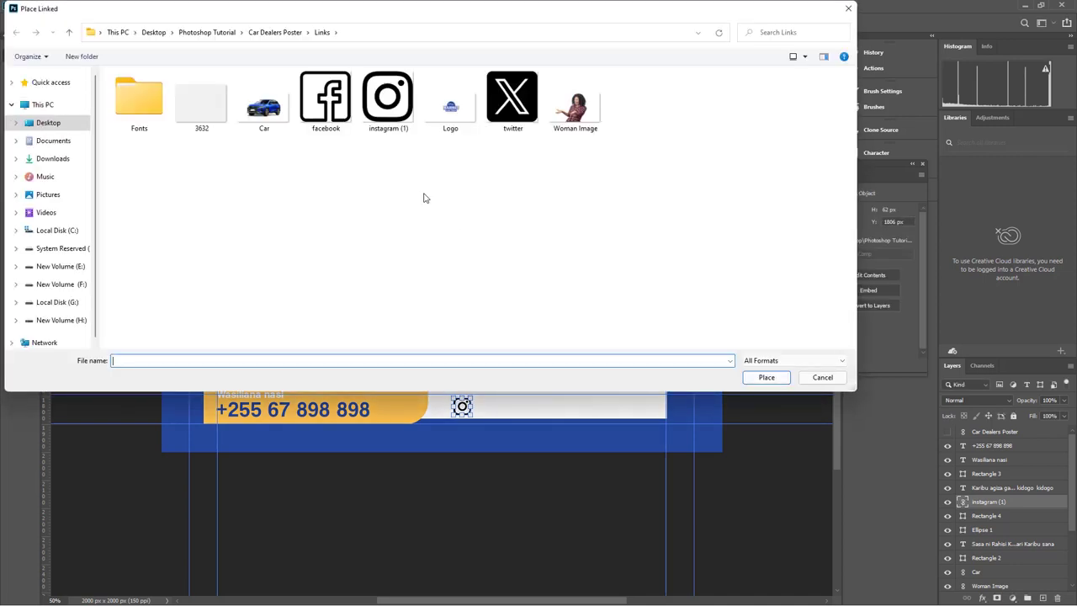
{"action": "double_click", "coordinate": [326, 97]}
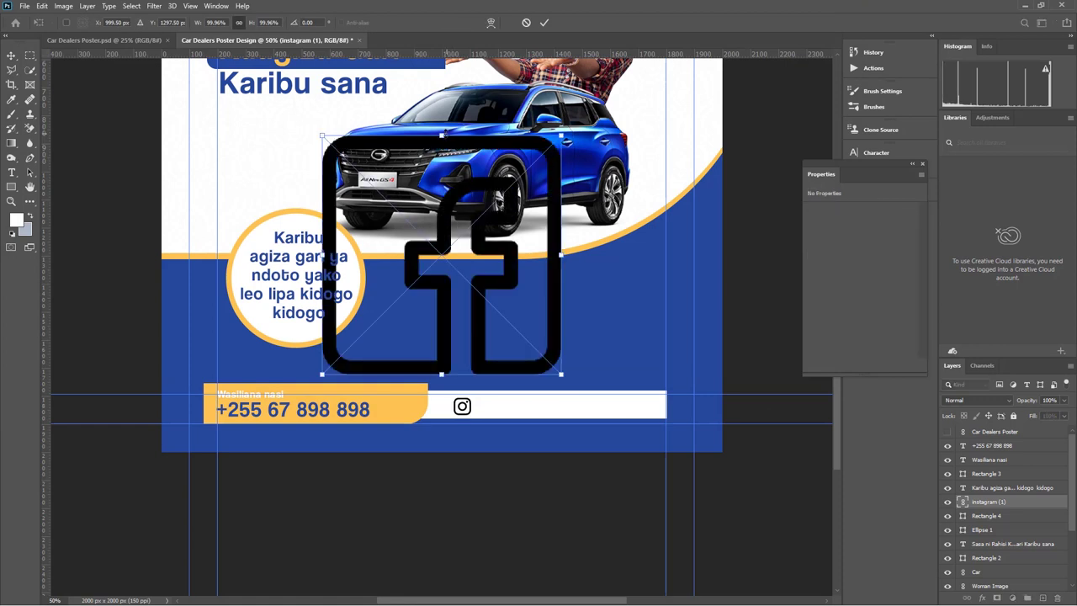
{"action": "left_click_drag", "start_coordinate": [442, 135], "coordinate": [482, 407]}
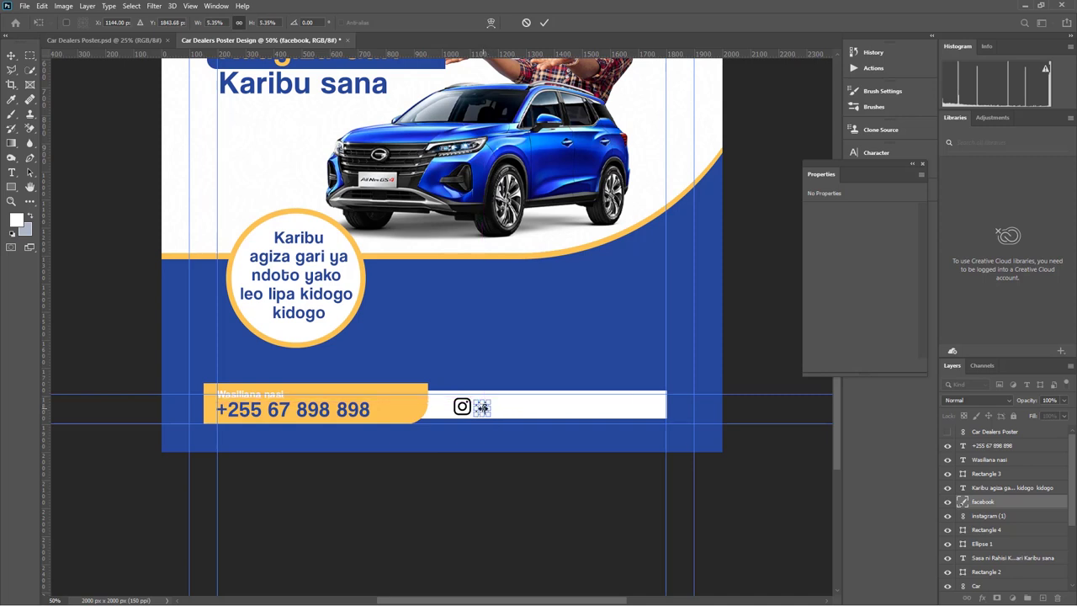
{"action": "key", "text": "Return"}
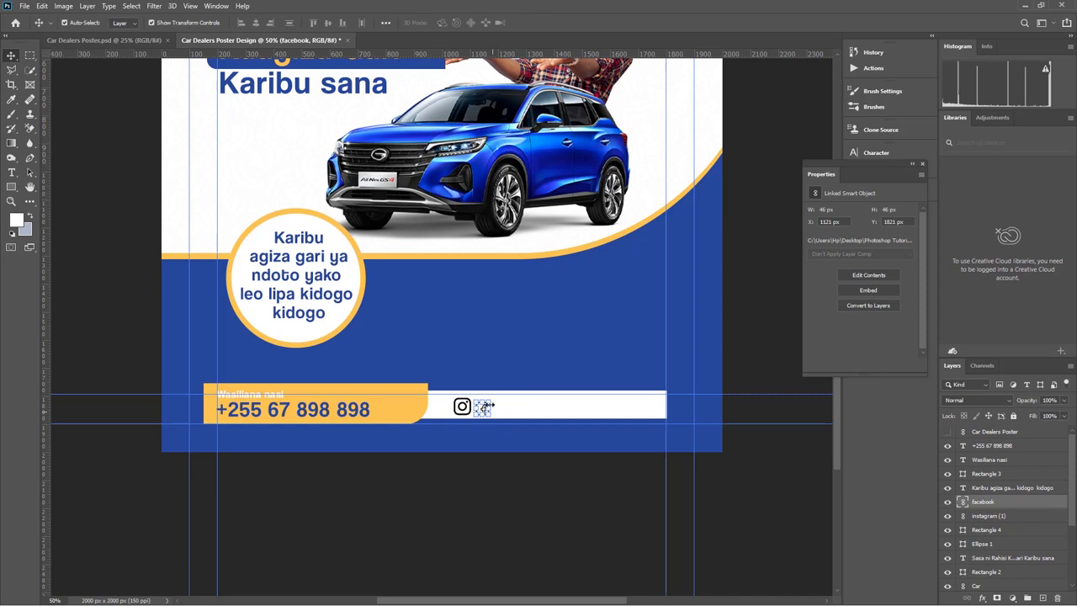
{"action": "key", "text": "ctrl+t"}
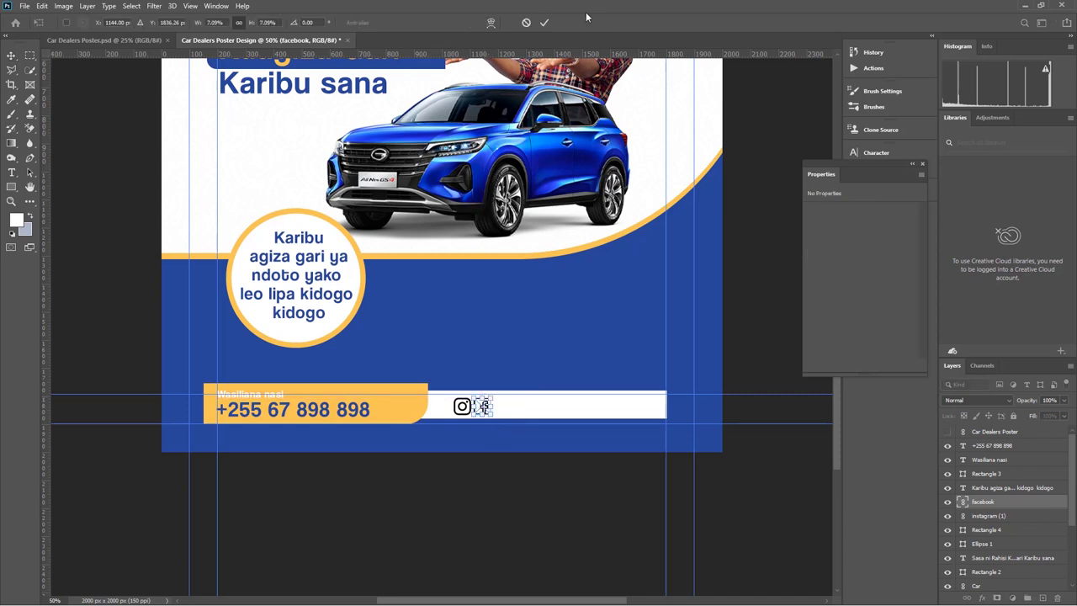
{"action": "left_click", "coordinate": [545, 23]}
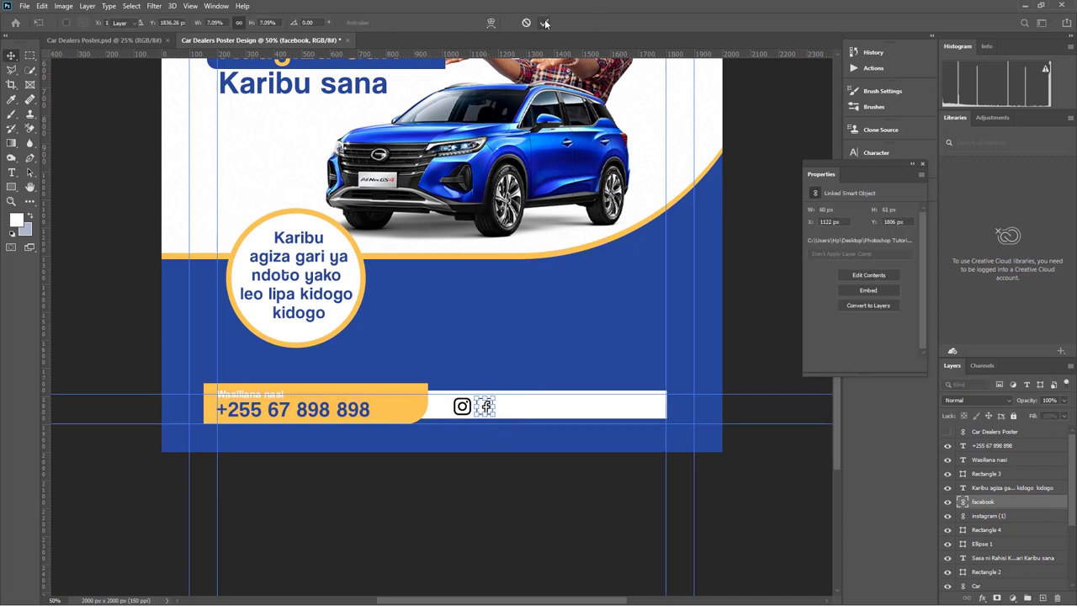
Place the linked twitter X icon, shrink it and position it beside facebook
{"action": "left_click", "coordinate": [23, 6]}
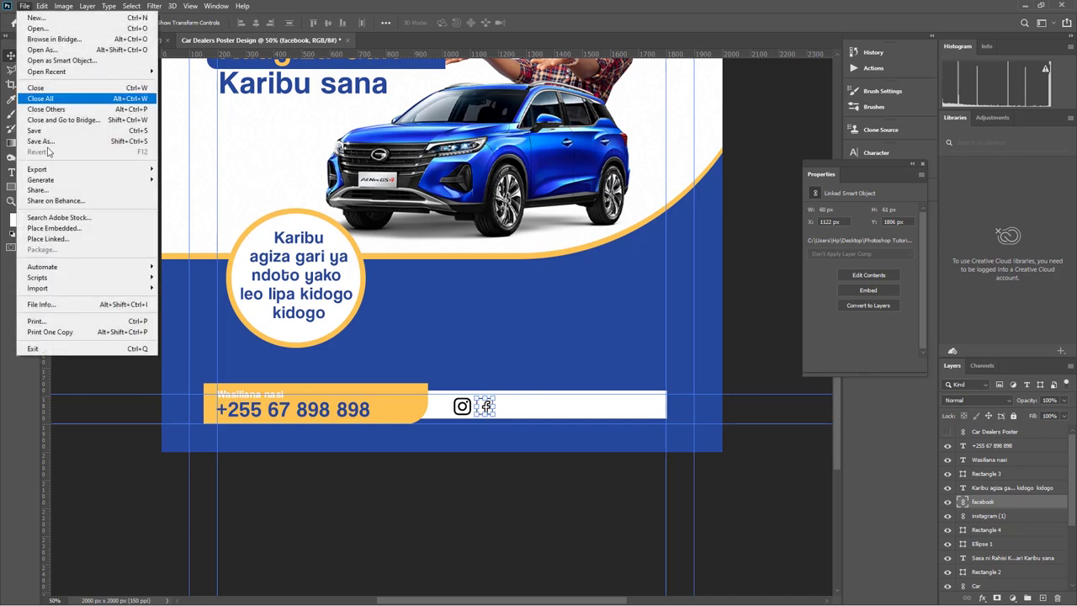
{"action": "left_click", "coordinate": [67, 225]}
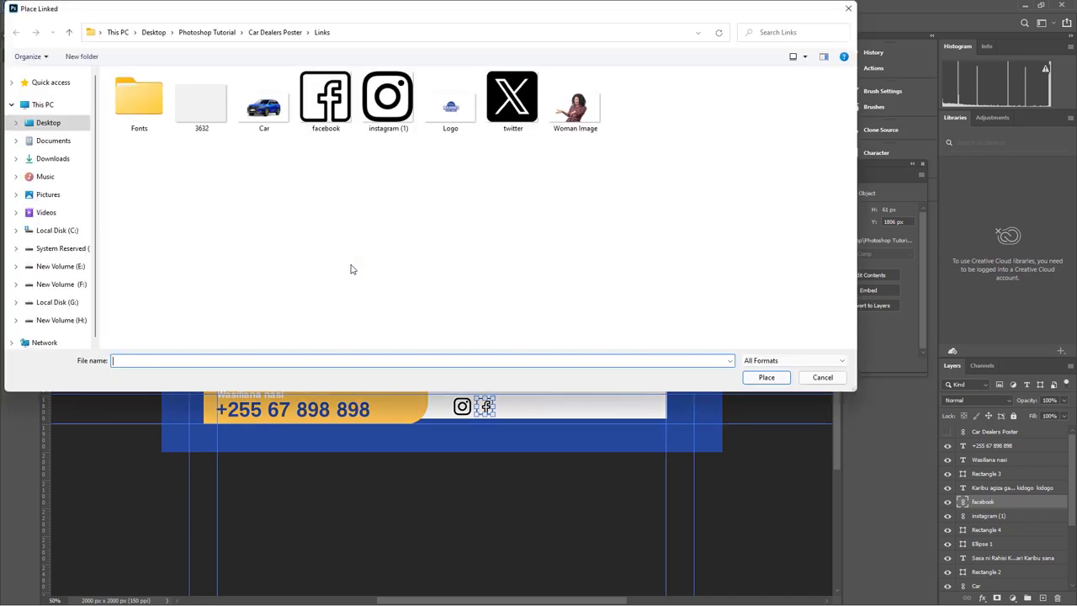
{"action": "double_click", "coordinate": [513, 99]}
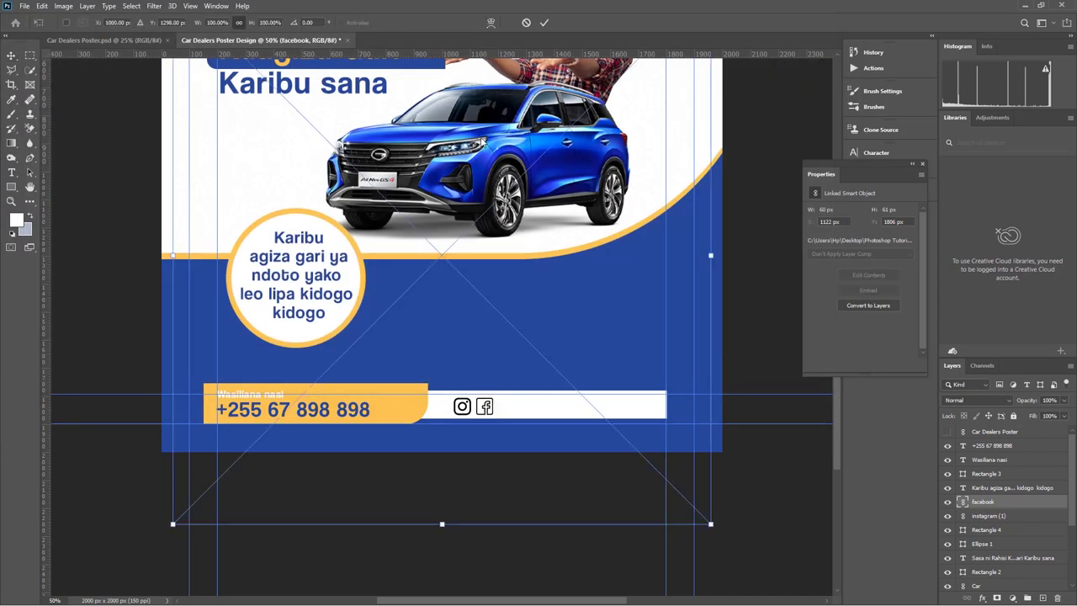
{"action": "left_click_drag", "start_coordinate": [446, 529], "coordinate": [446, 160]}
{"action": "left_click_drag", "start_coordinate": [449, 56], "coordinate": [507, 405]}
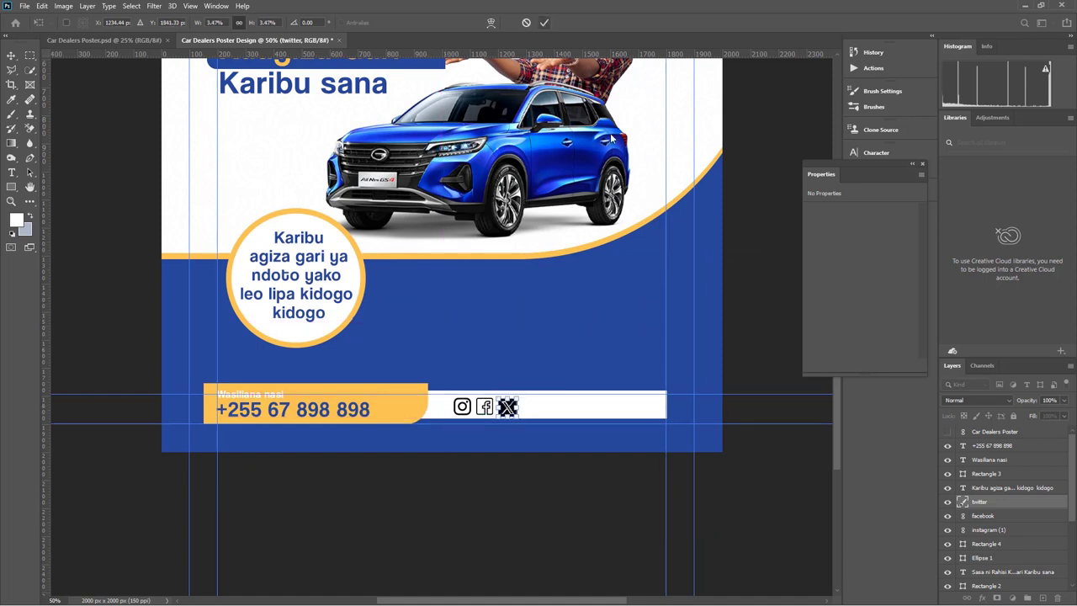
{"action": "key", "text": "Return"}
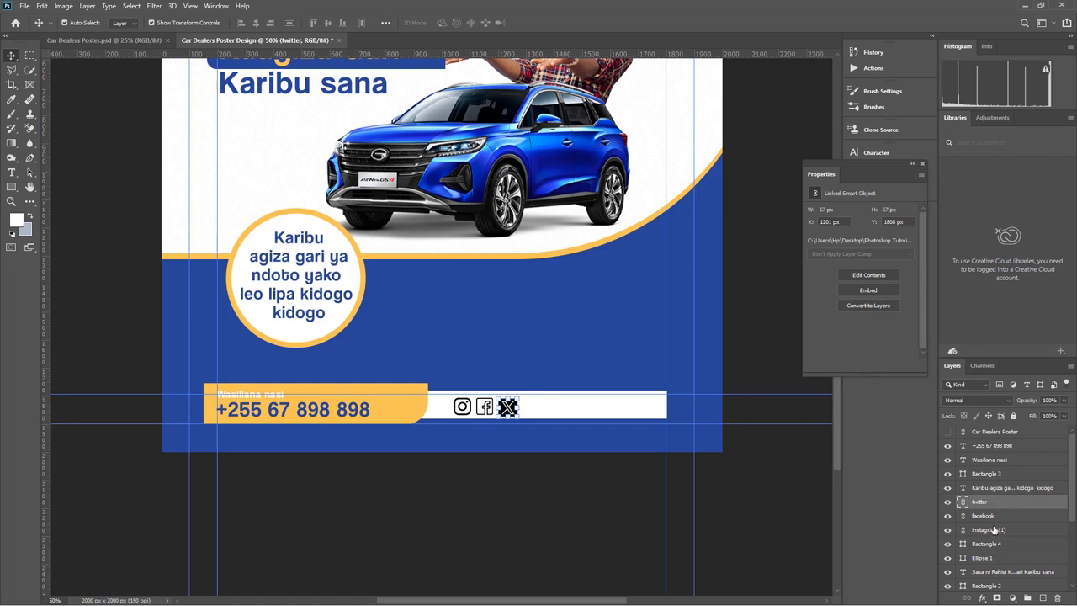
Align the three social icons' vertical centres and nudge the white bar right and down
{"action": "left_click", "coordinate": [996, 530], "text": "shift"}
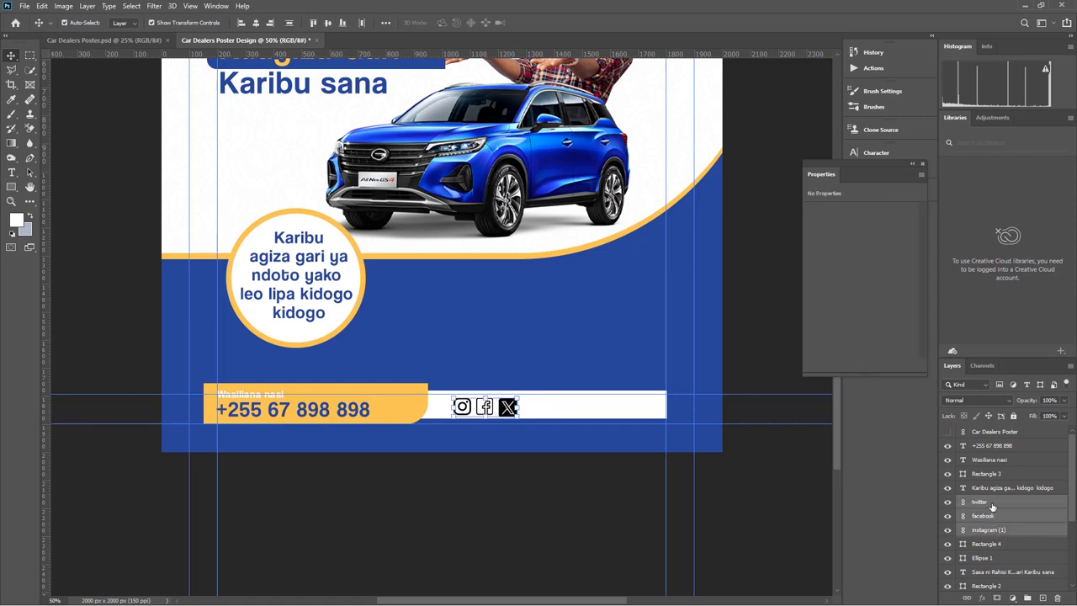
{"action": "left_click", "coordinate": [329, 23]}
{"action": "left_click", "coordinate": [548, 411]}
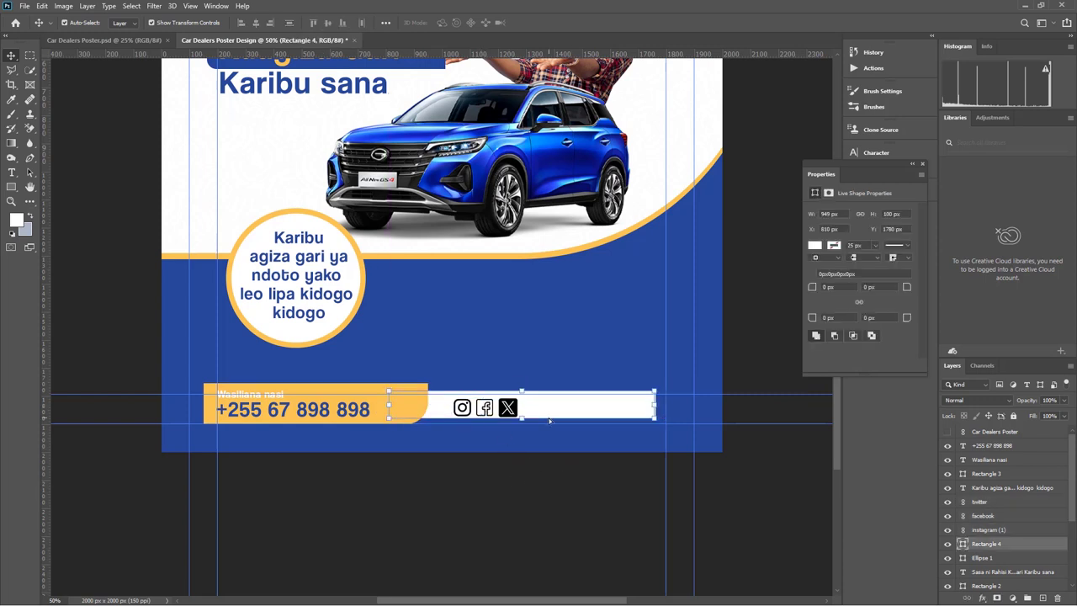
{"action": "left_click_drag", "start_coordinate": [549, 420], "coordinate": [560, 421]}
{"action": "key", "text": "Down"}
{"action": "key", "text": "Down"}
{"action": "key", "text": "Down"}
{"action": "key", "text": "Down"}
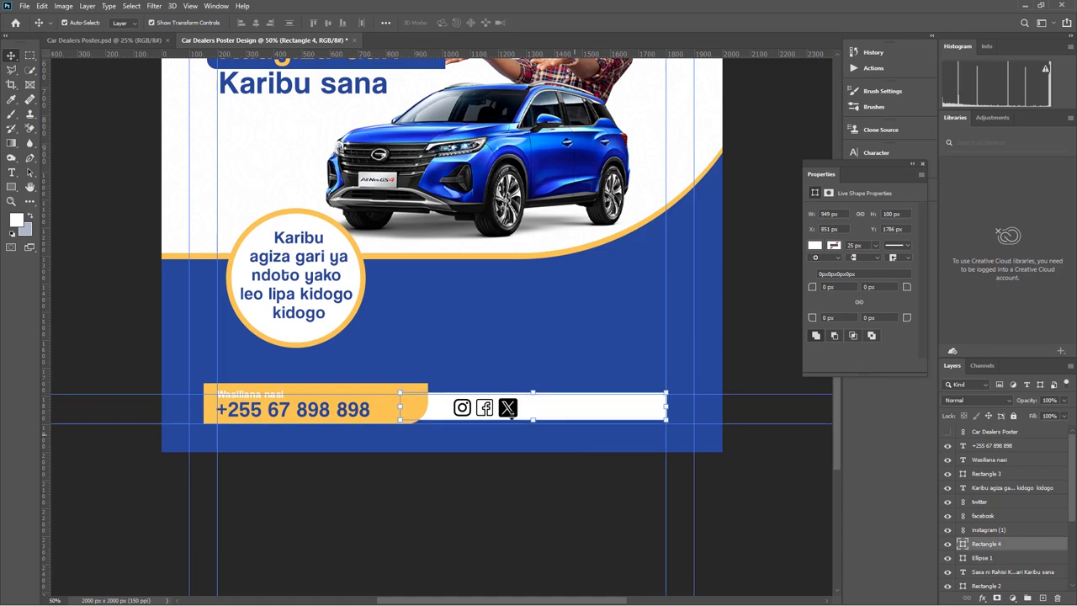
{"action": "scroll", "coordinate": [370, 253], "scroll_direction": "up", "scroll_amount": 5}
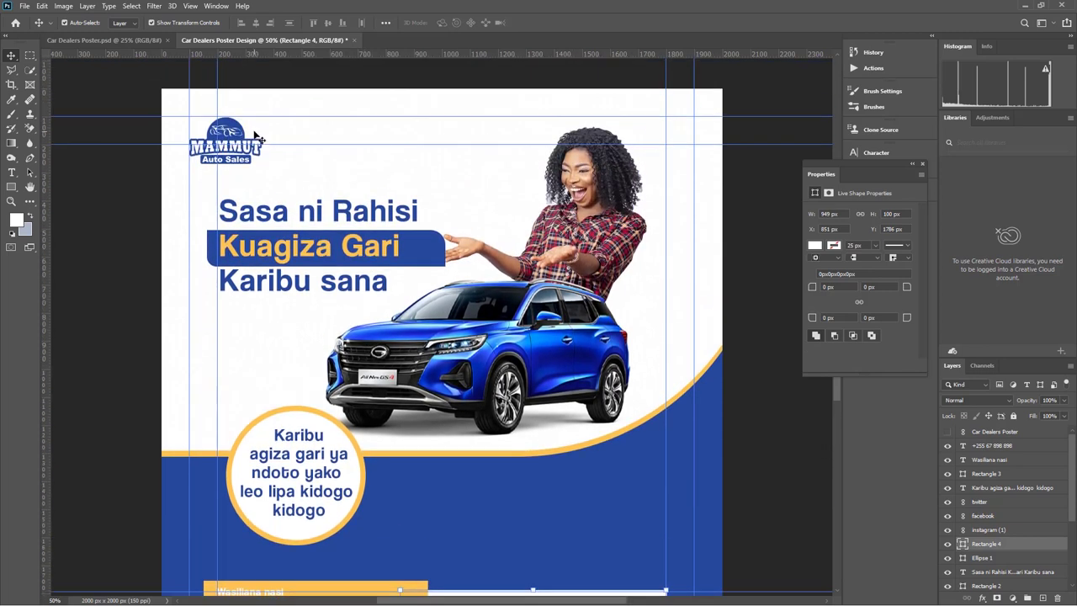
{"action": "scroll", "coordinate": [368, 295], "scroll_direction": "down", "scroll_amount": 4}
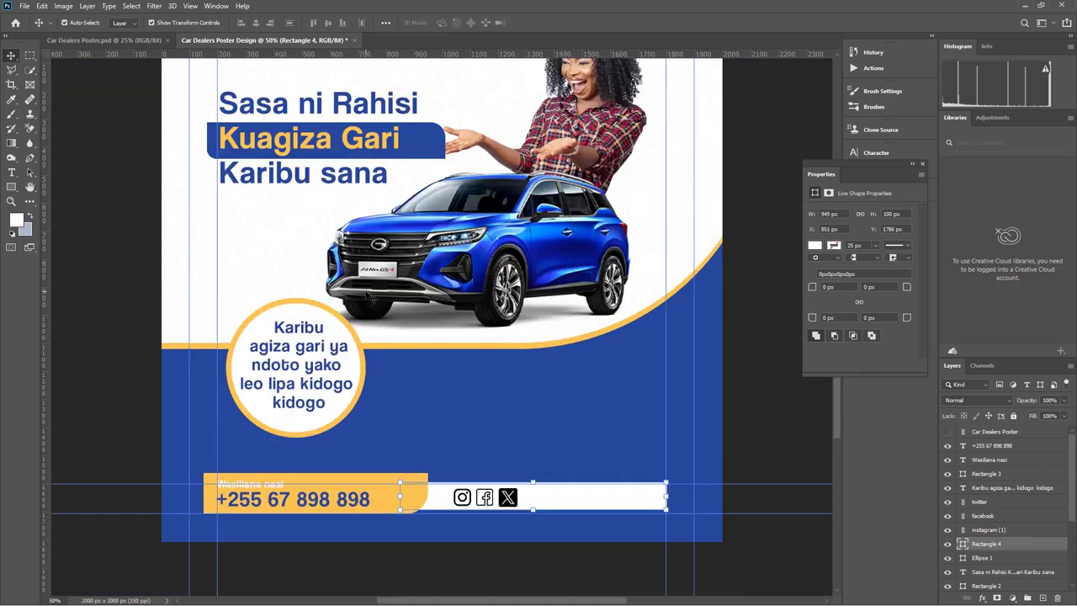
{"action": "key", "text": "t"}
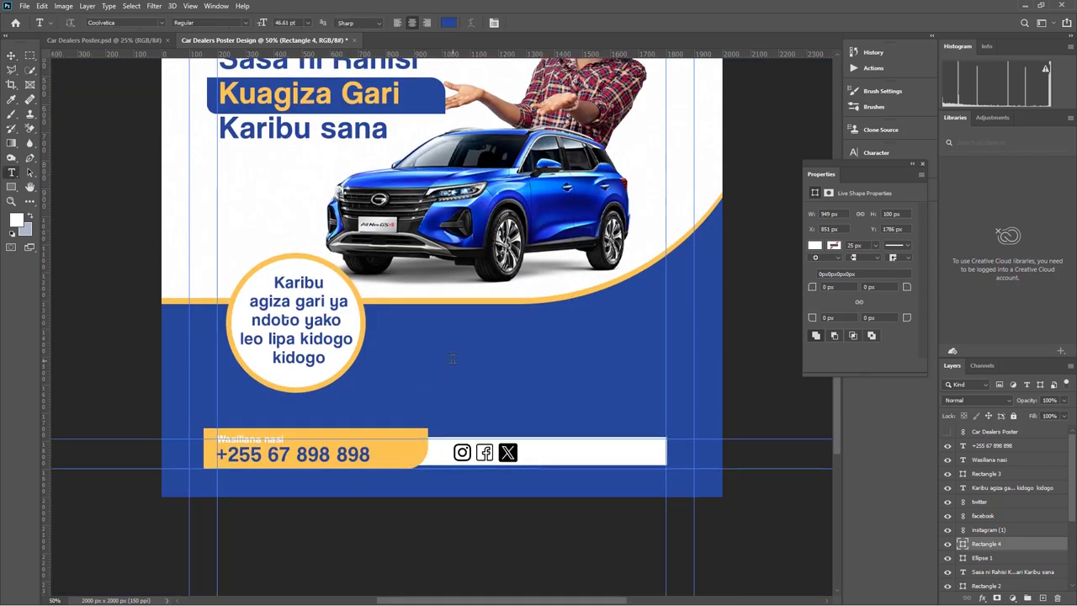
Add a new white text line starting 'Whatsapp na' on the blue area
{"action": "left_click", "coordinate": [453, 359]}
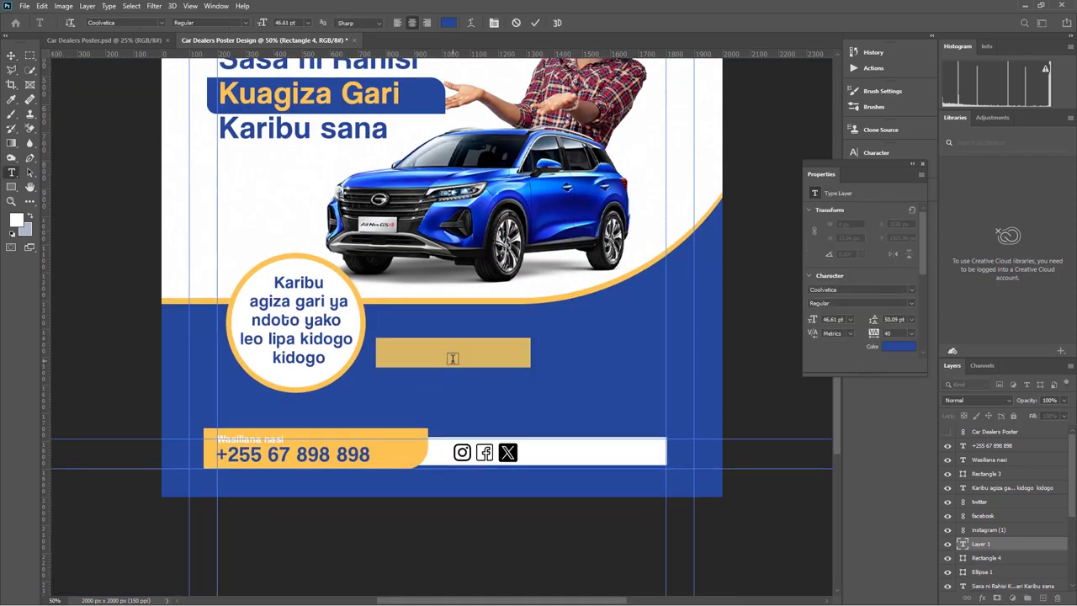
{"action": "key", "text": "BackSpace"}
{"action": "type", "text": "W"}
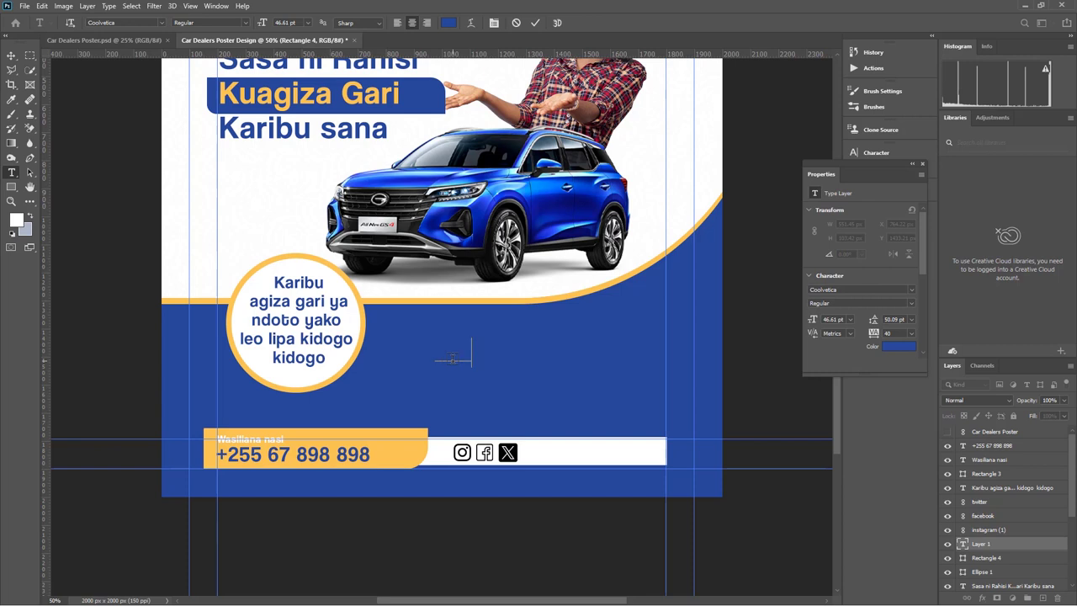
{"action": "type", "text": "hatsapp na"}
{"action": "key", "text": "ctrl+a"}
{"action": "left_click", "coordinate": [448, 22]}
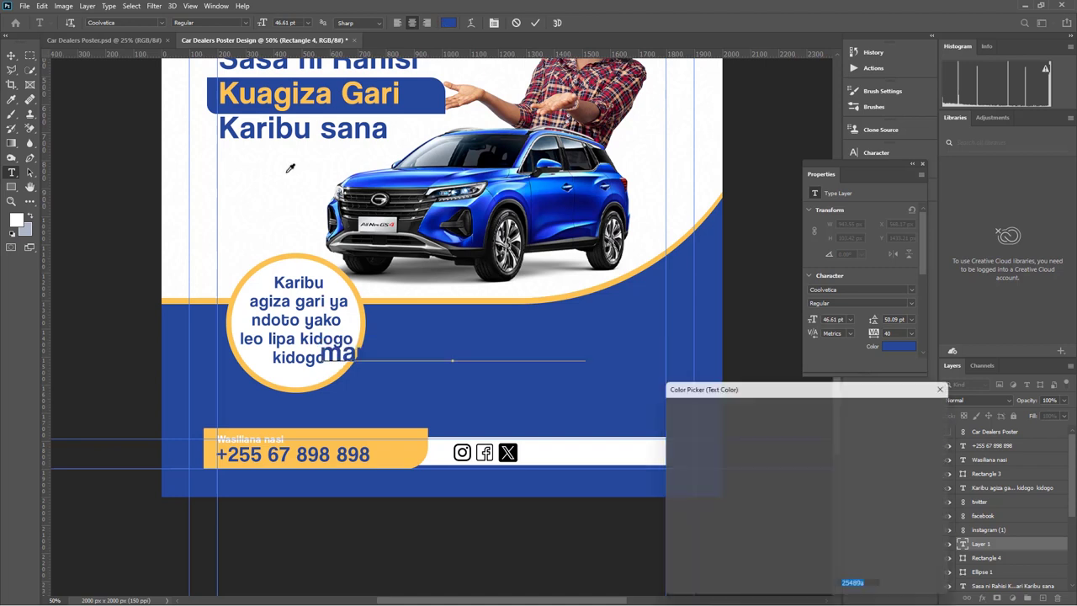
{"action": "left_click", "coordinate": [666, 412]}
{"action": "left_click", "coordinate": [937, 409]}
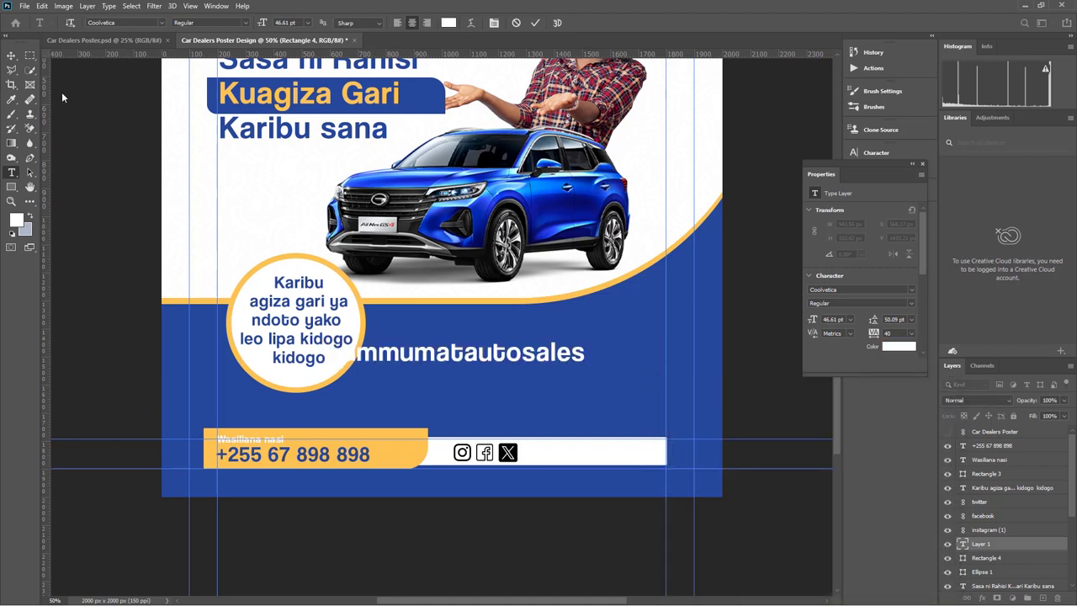
{"action": "left_click", "coordinate": [11, 55]}
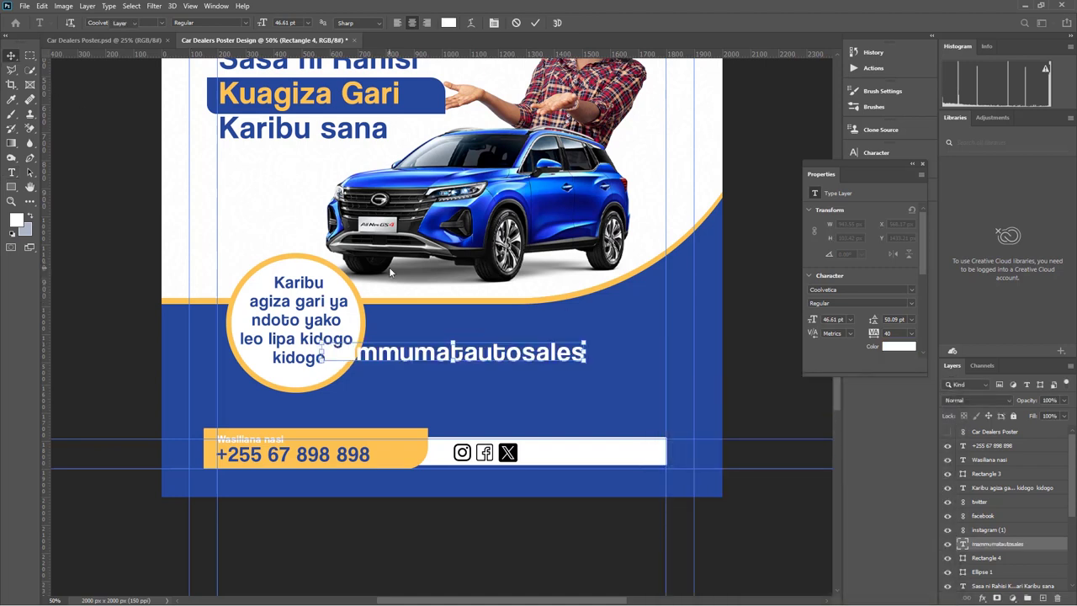
Scale the handle text down to about half size and move it into the white bar
{"action": "scroll", "coordinate": [388, 267], "scroll_direction": "up", "scroll_amount": 3}
{"action": "scroll", "coordinate": [389, 267], "scroll_direction": "down", "scroll_amount": 1}
{"action": "scroll", "coordinate": [467, 347], "scroll_direction": "down", "scroll_amount": 2}
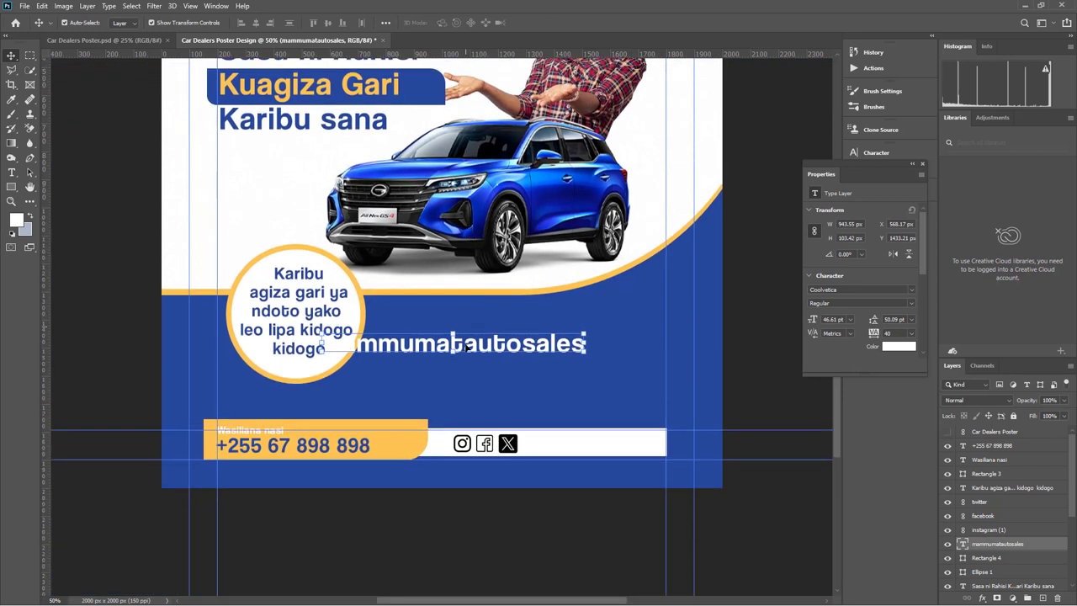
{"action": "key", "text": "ctrl+t"}
{"action": "left_click_drag", "start_coordinate": [587, 344], "coordinate": [611, 408]}
{"action": "key", "text": "Return"}
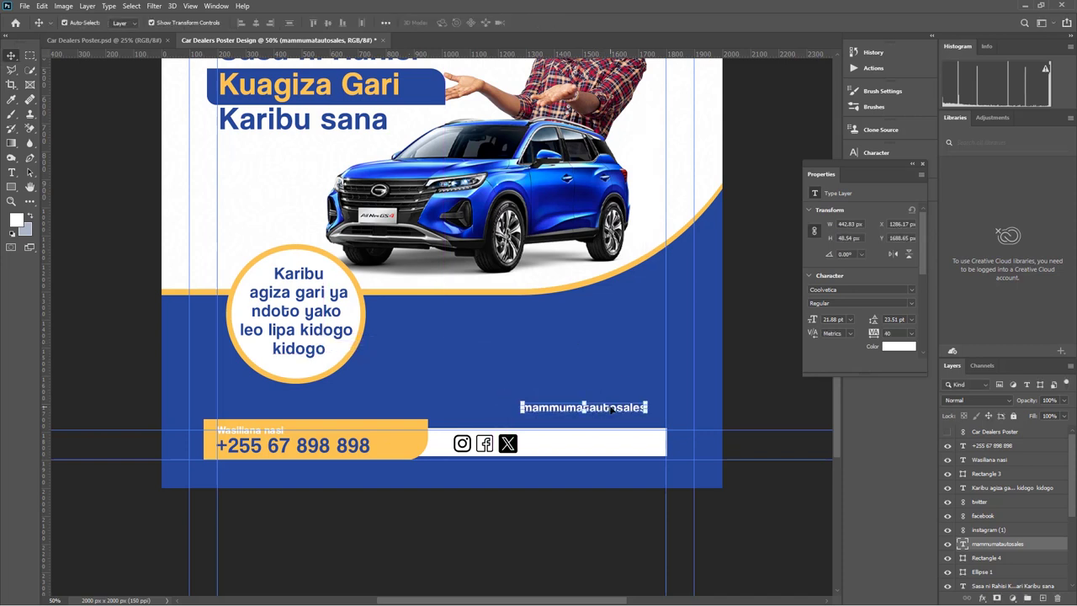
{"action": "left_click_drag", "start_coordinate": [604, 409], "coordinate": [613, 447]}
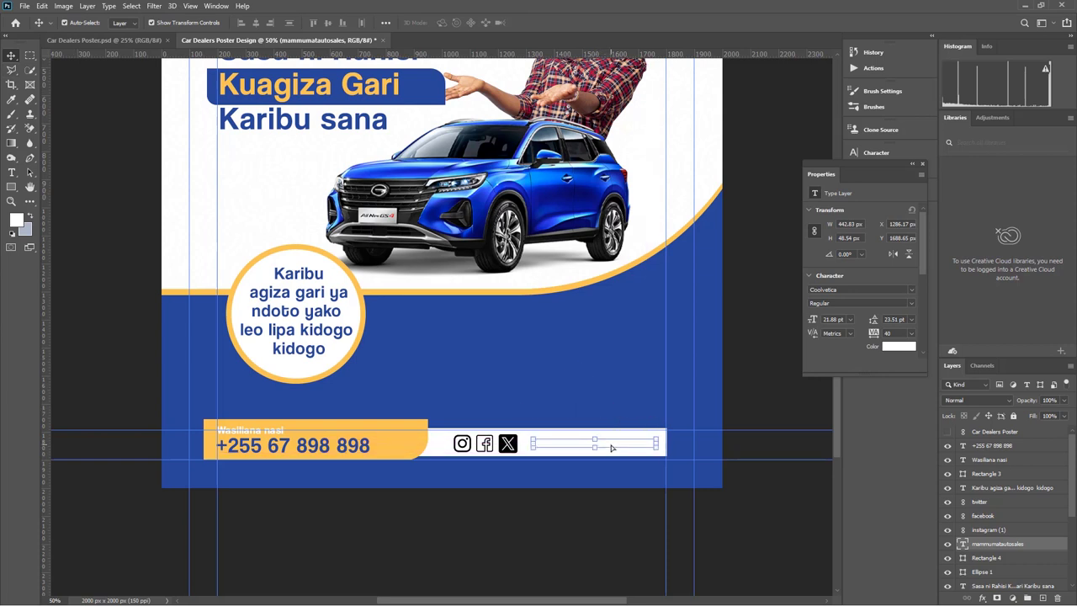
Recolour the handle text to the poster blue #25489a and delete the extra 'm'
{"action": "double_click", "coordinate": [610, 447]}
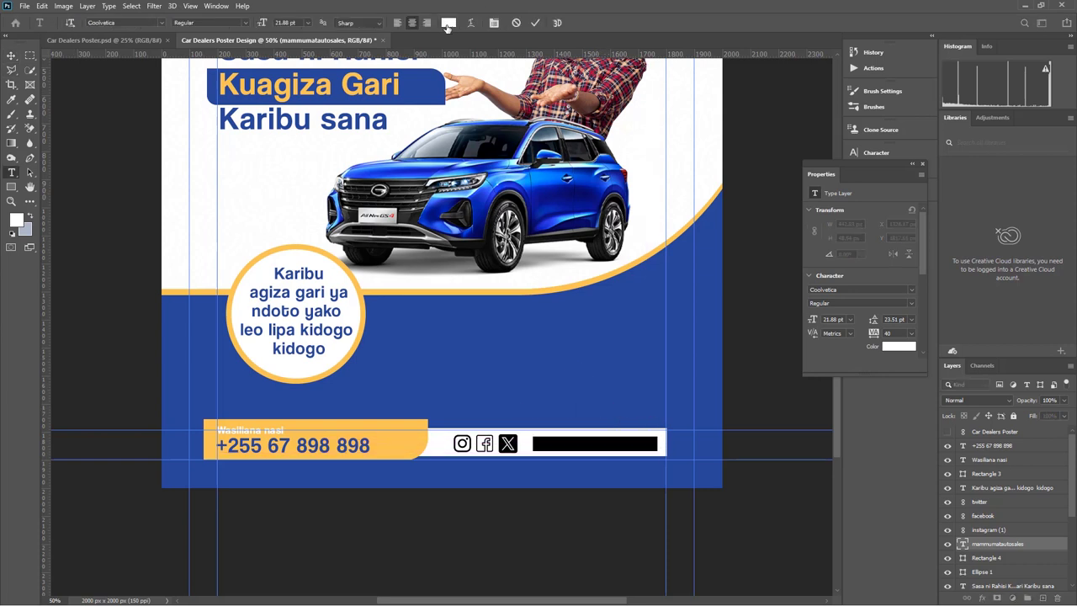
{"action": "left_click", "coordinate": [449, 23]}
{"action": "left_click", "coordinate": [560, 349]}
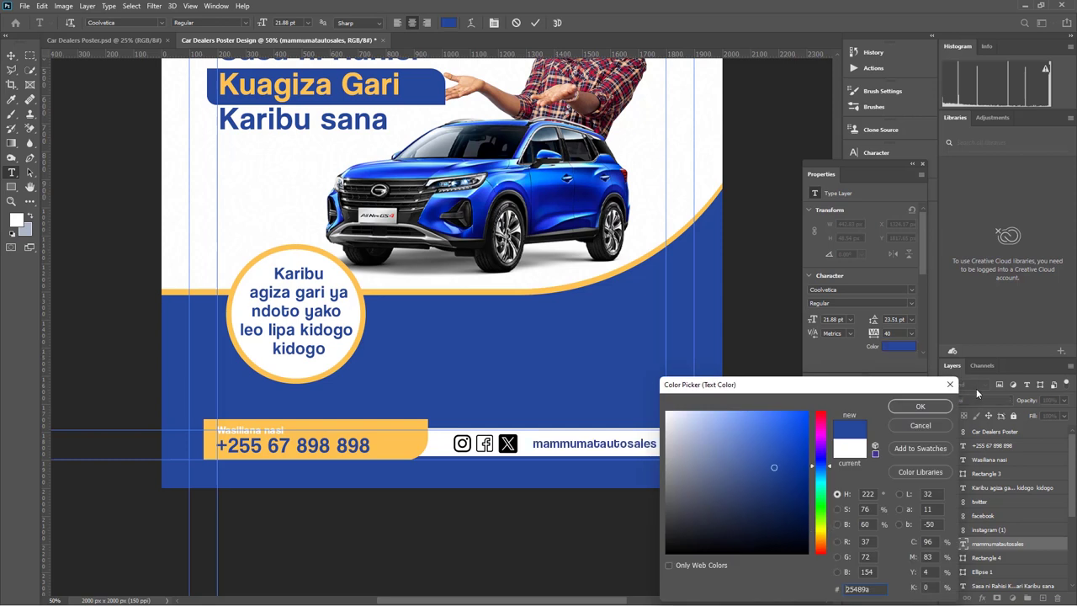
{"action": "left_click", "coordinate": [921, 406]}
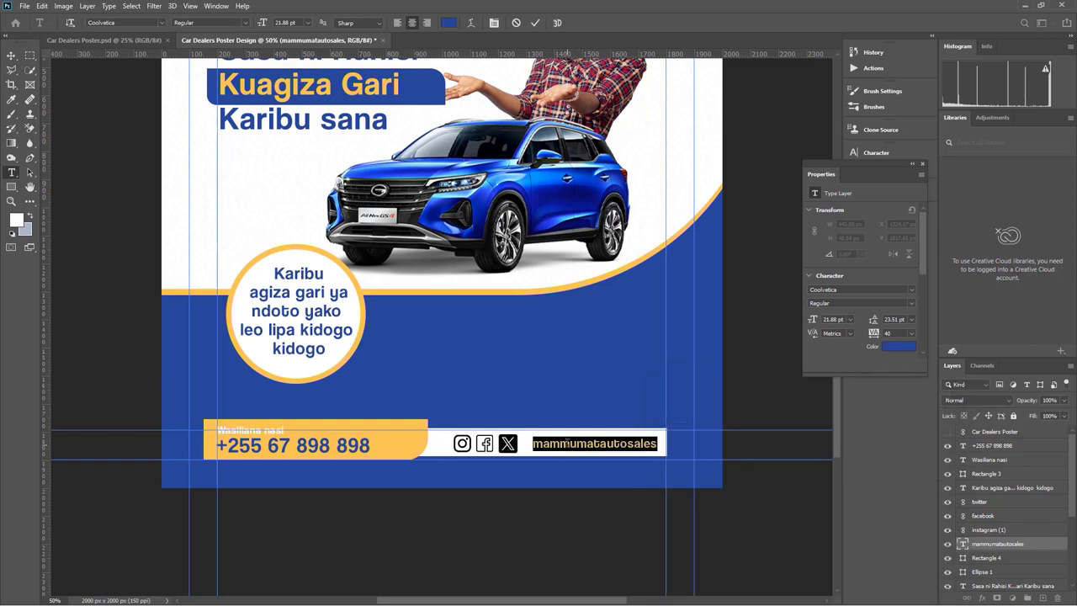
{"action": "left_click", "coordinate": [568, 444]}
{"action": "key", "text": "BackSpace"}
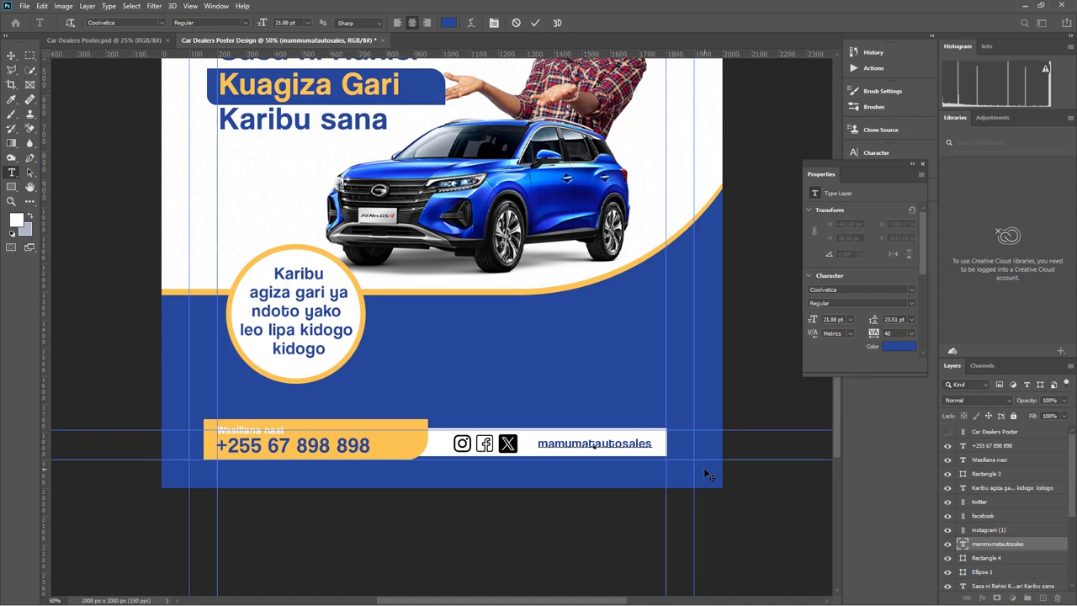
{"action": "left_click", "coordinate": [569, 446]}
{"action": "left_click", "coordinate": [535, 22]}
{"action": "key", "text": "v"}
Nudge the handle text slightly left, next to the X icon
{"action": "mouse_move", "coordinate": [649, 445]}
{"action": "left_mouse_down"}
{"action": "mouse_move", "coordinate": [637, 446]}
{"action": "mouse_move", "coordinate": [660, 443]}
{"action": "left_mouse_up"}
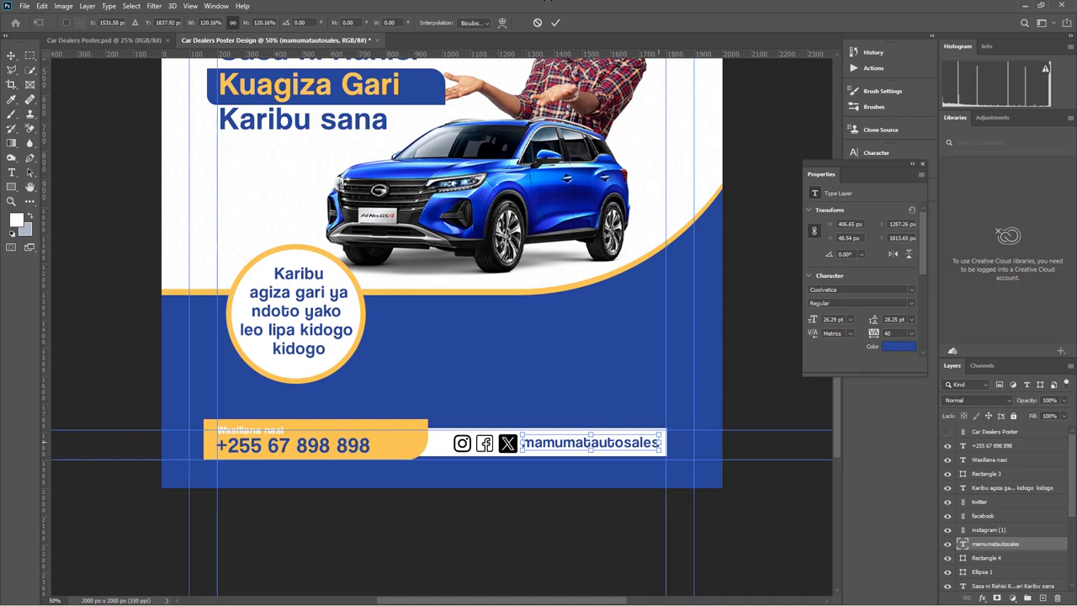
{"action": "left_click", "coordinate": [541, 545]}
{"action": "left_click", "coordinate": [508, 443]}
{"action": "key", "text": "Return"}
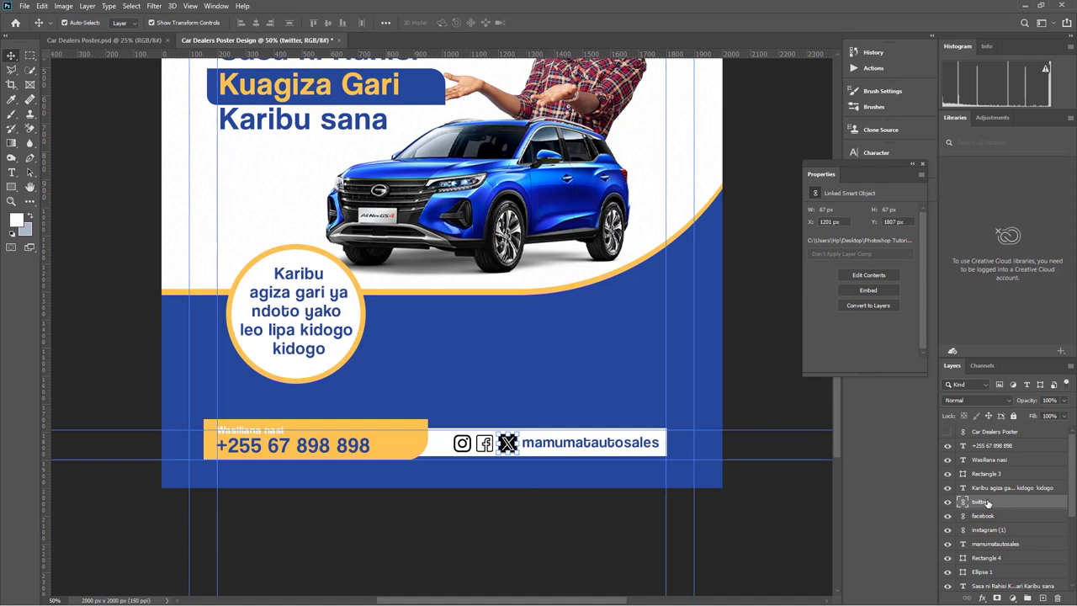
Give the X icon a Color Overlay sampled from the poster blue
{"action": "left_click", "coordinate": [982, 599]}
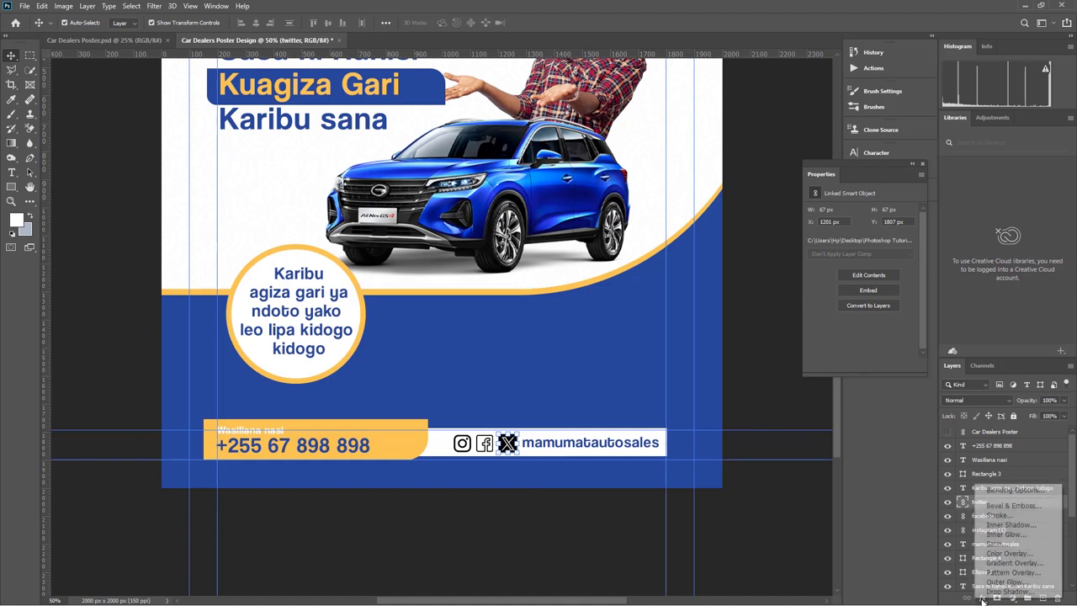
{"action": "left_click", "coordinate": [1010, 553]}
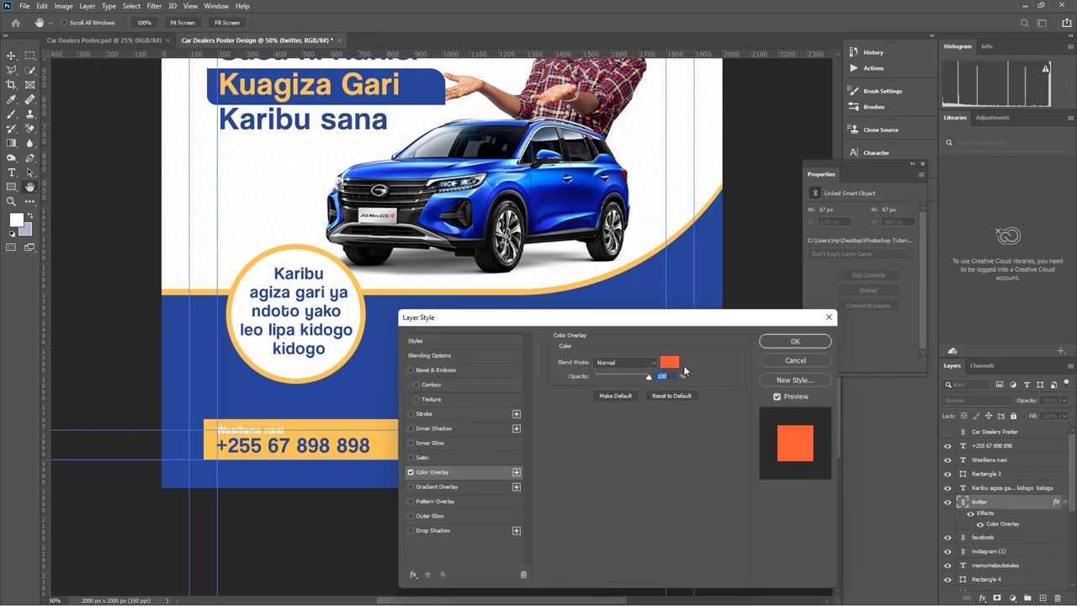
{"action": "left_click_drag", "start_coordinate": [636, 318], "coordinate": [907, 327]}
{"action": "left_click", "coordinate": [944, 370]}
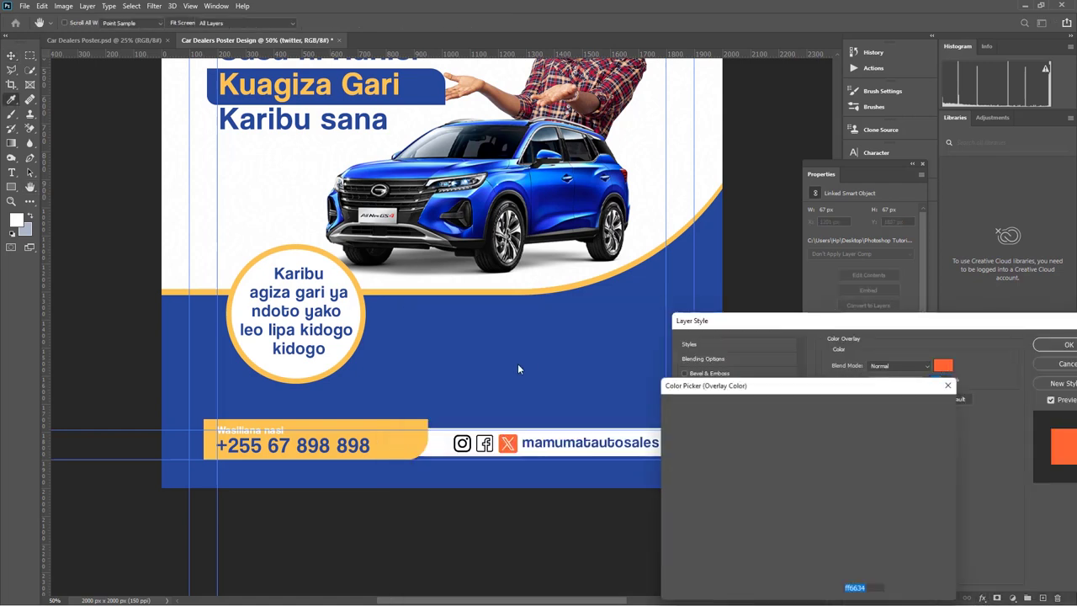
{"action": "left_click", "coordinate": [528, 356]}
{"action": "key", "text": "Return"}
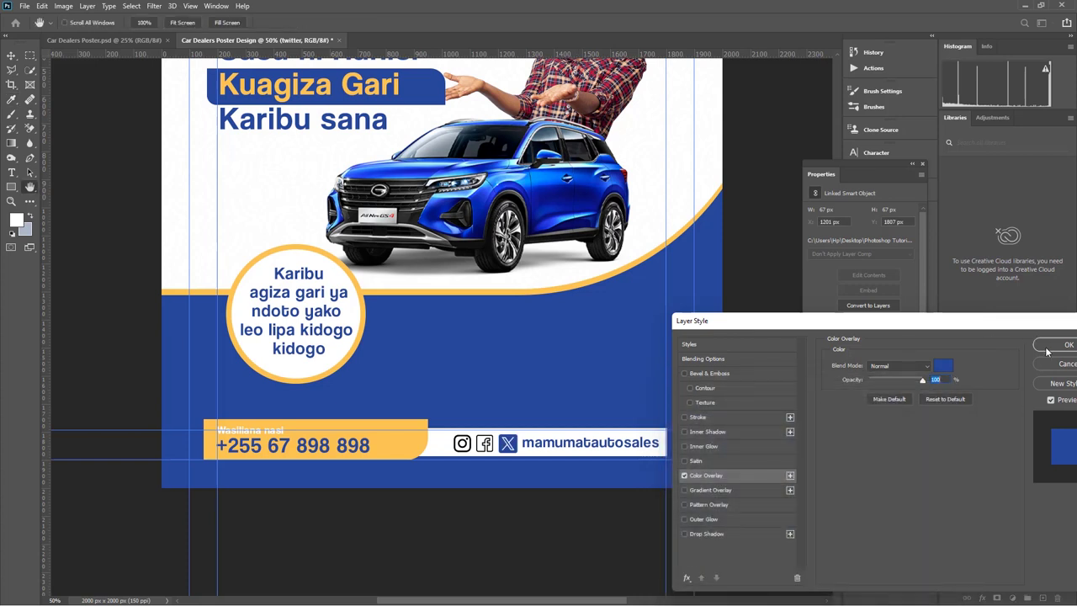
{"action": "left_click", "coordinate": [1065, 344]}
{"action": "key", "text": "ctrl+t"}
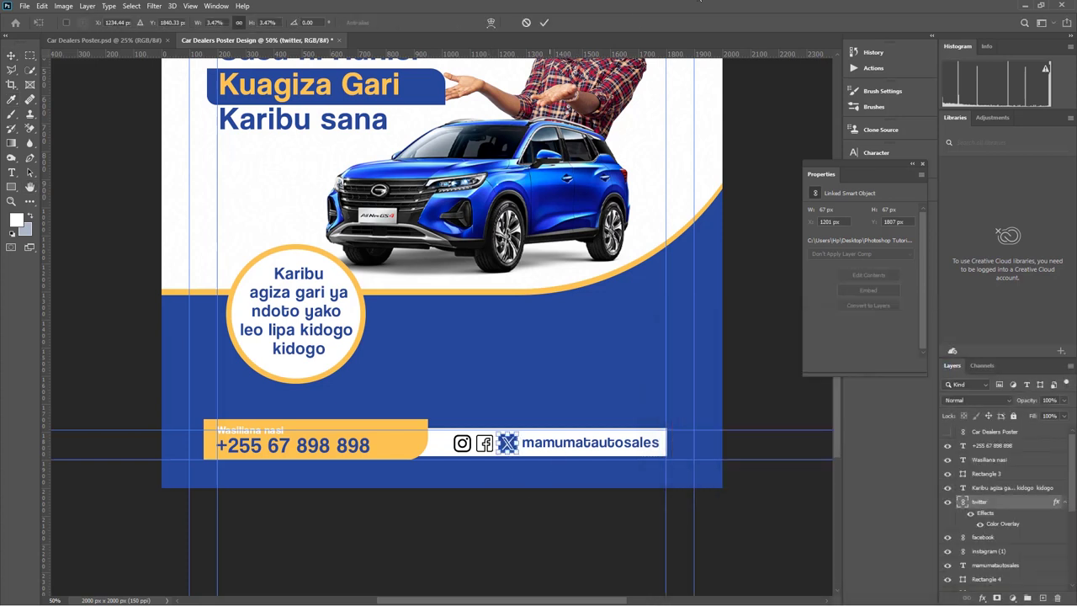
{"action": "left_click", "coordinate": [545, 22]}
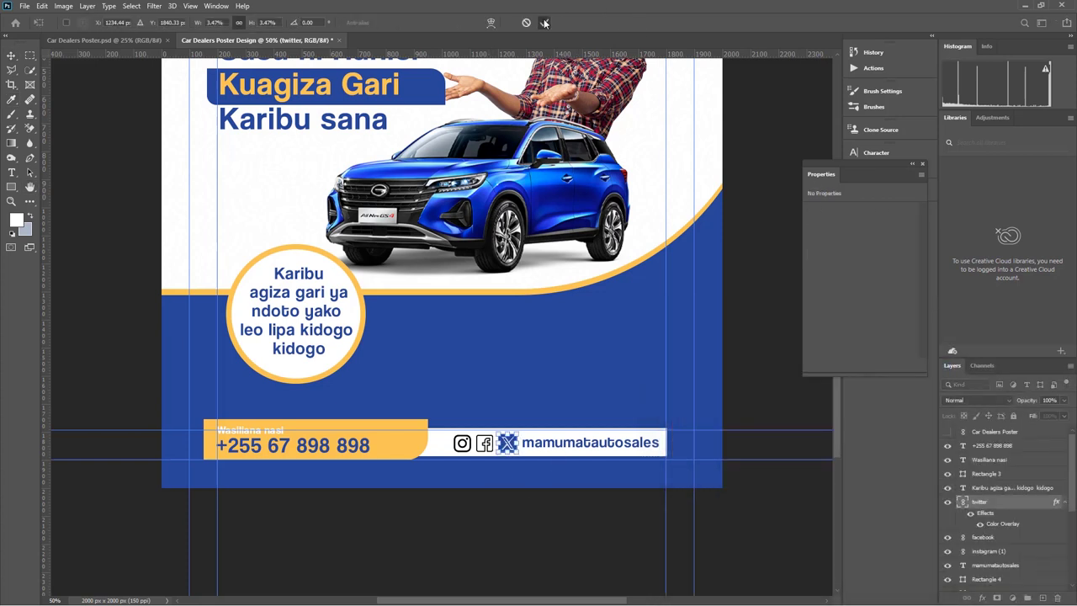
{"action": "left_click", "coordinate": [563, 532]}
Apply the same blue Color Overlay to the Facebook and Instagram icons
{"action": "left_click", "coordinate": [983, 537]}
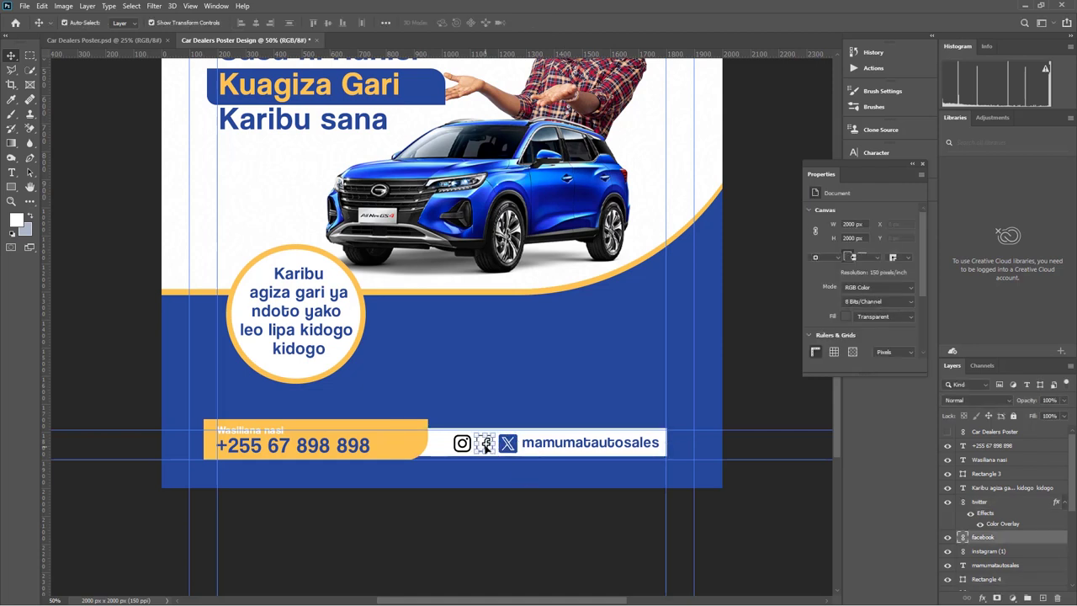
{"action": "left_click", "coordinate": [982, 597]}
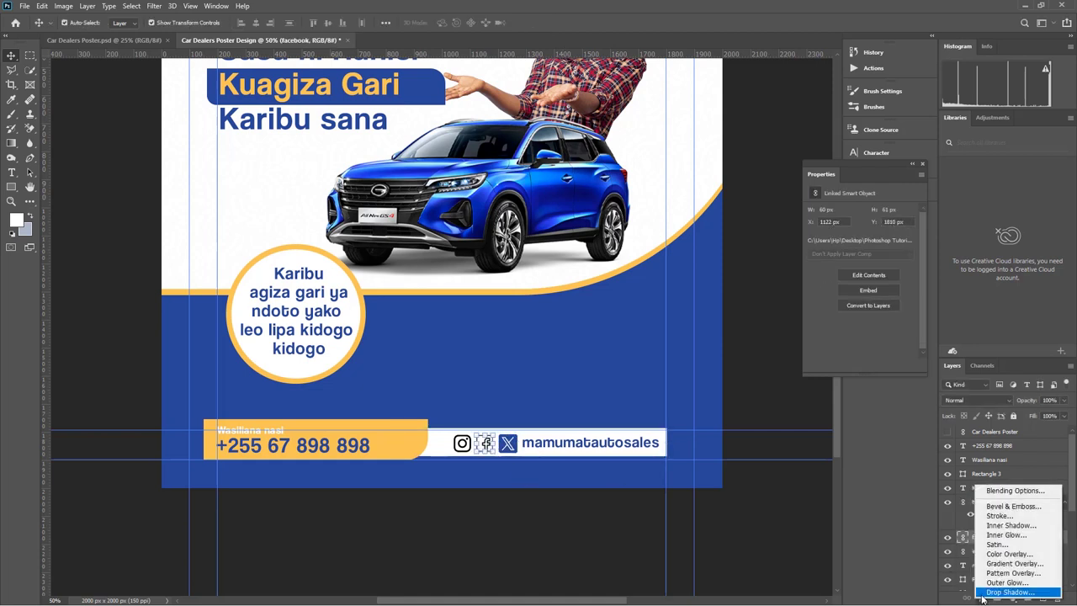
{"action": "left_click", "coordinate": [1014, 553]}
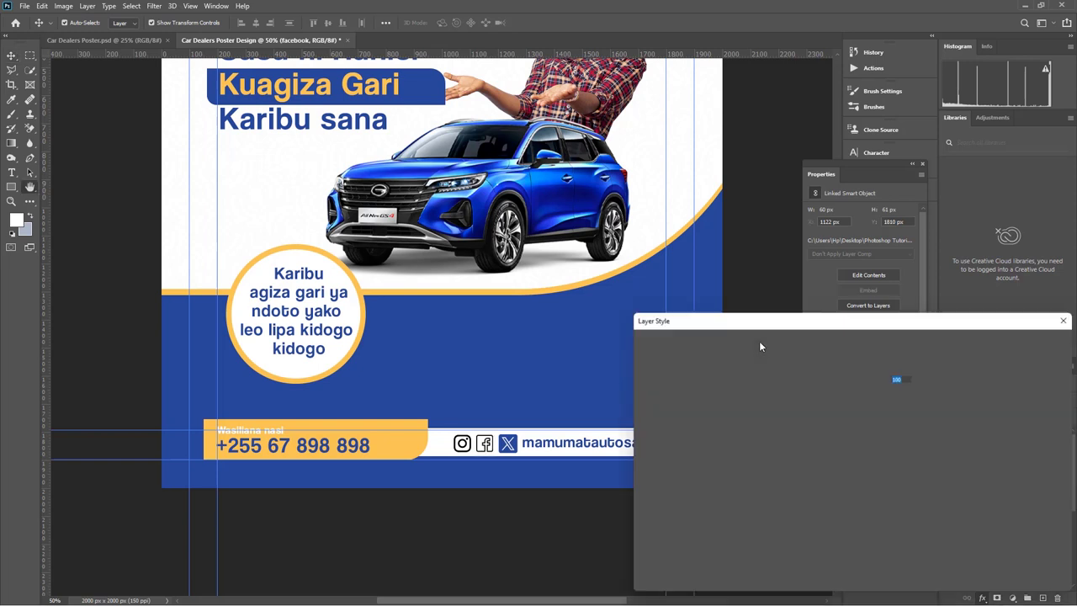
{"action": "left_click", "coordinate": [1030, 344]}
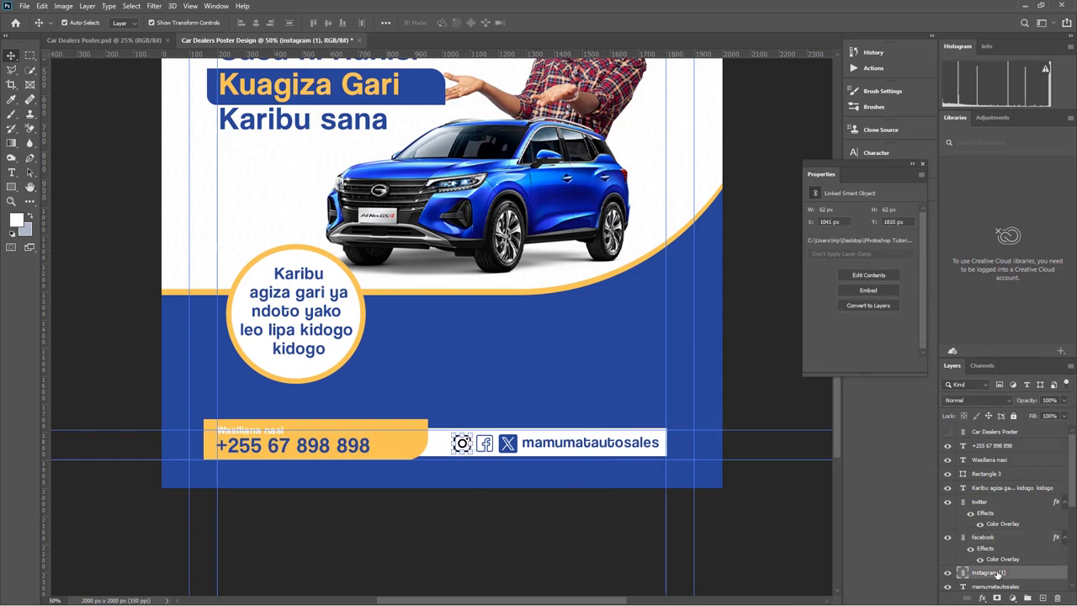
{"action": "left_click", "coordinate": [997, 598]}
{"action": "left_click", "coordinate": [760, 496]}
{"action": "left_click", "coordinate": [1018, 348]}
{"action": "left_click", "coordinate": [501, 536]}
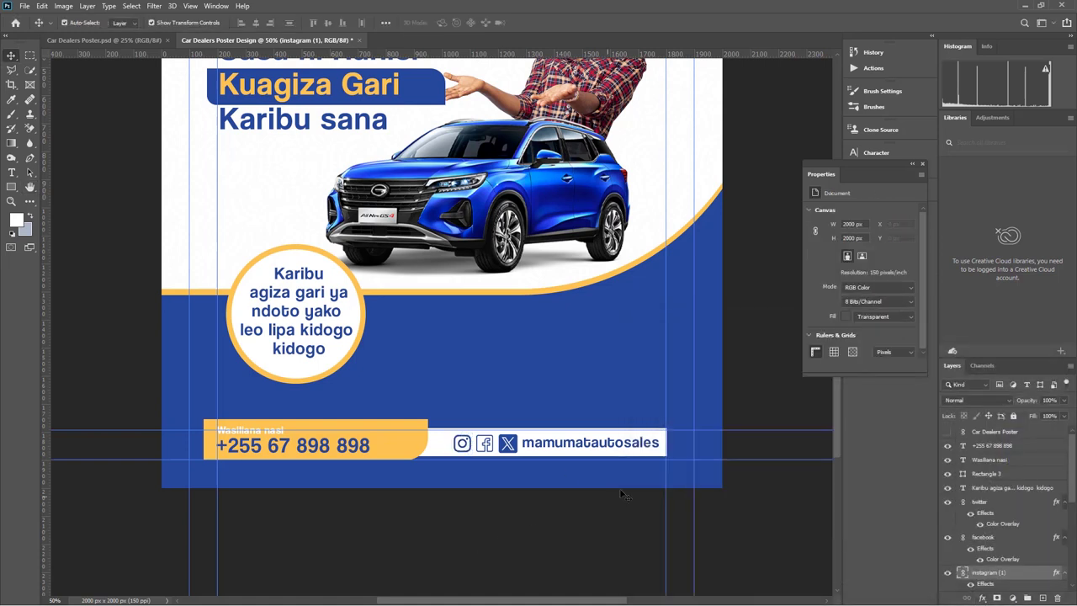
{"action": "scroll", "coordinate": [541, 515], "scroll_direction": "up", "scroll_amount": 1}
{"action": "scroll", "coordinate": [542, 515], "scroll_direction": "down", "scroll_amount": 1}
{"action": "key", "text": "ctrl+minus"}
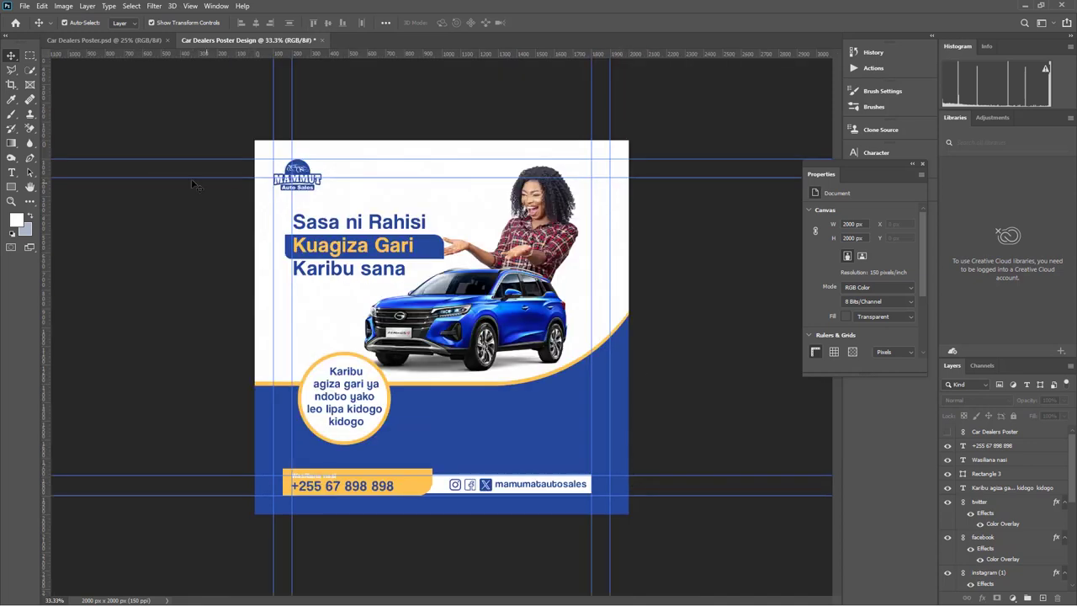
Fit the whole poster on screen with the Zoom tool
{"action": "left_click", "coordinate": [11, 201]}
{"action": "right_click", "coordinate": [504, 225]}
{"action": "left_click", "coordinate": [522, 229]}
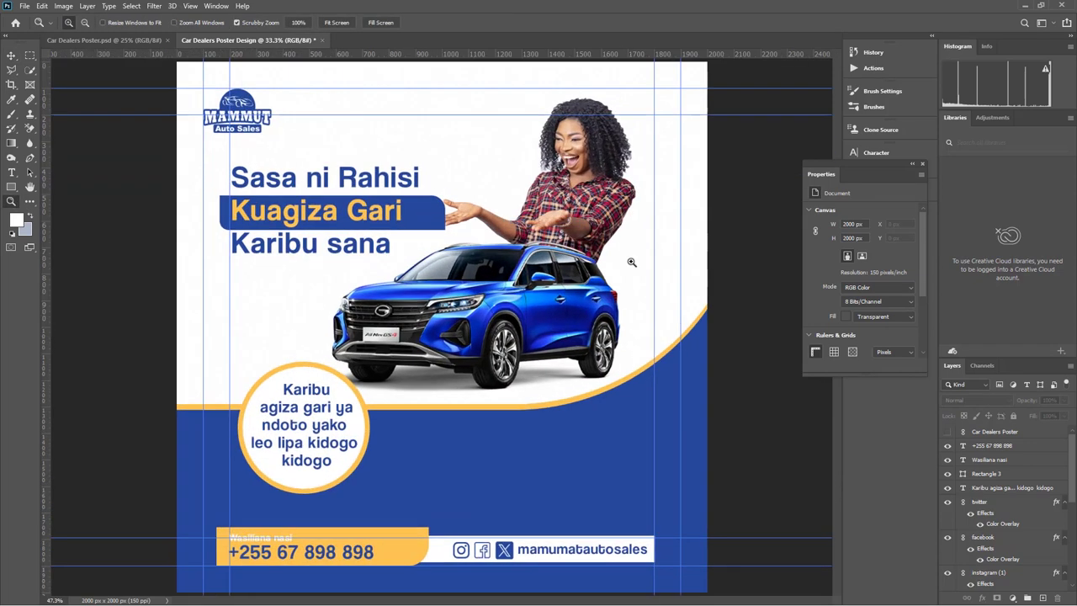
{"action": "left_click", "coordinate": [11, 55]}
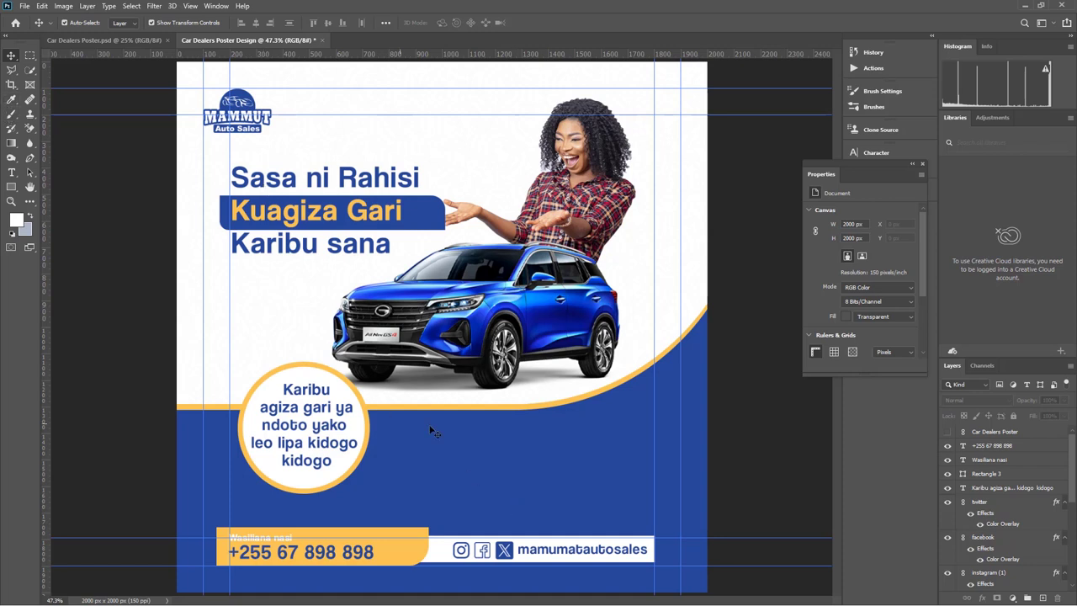
Start a new text layer below the circle badge, typing 'Ti'
{"action": "left_click", "coordinate": [12, 172]}
{"action": "left_click", "coordinate": [437, 468]}
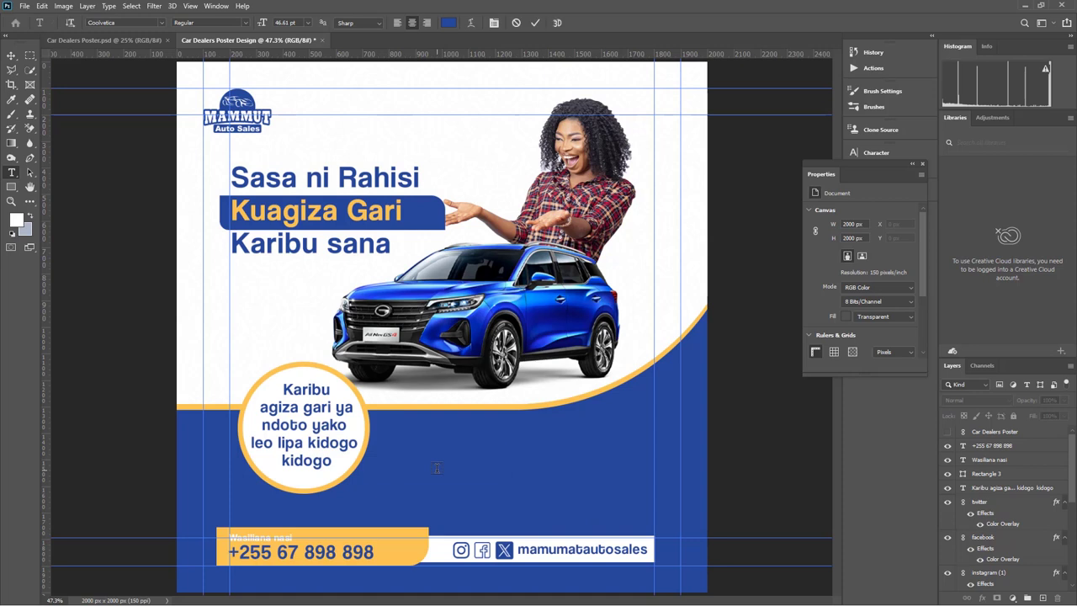
{"action": "key", "text": "BackSpace"}
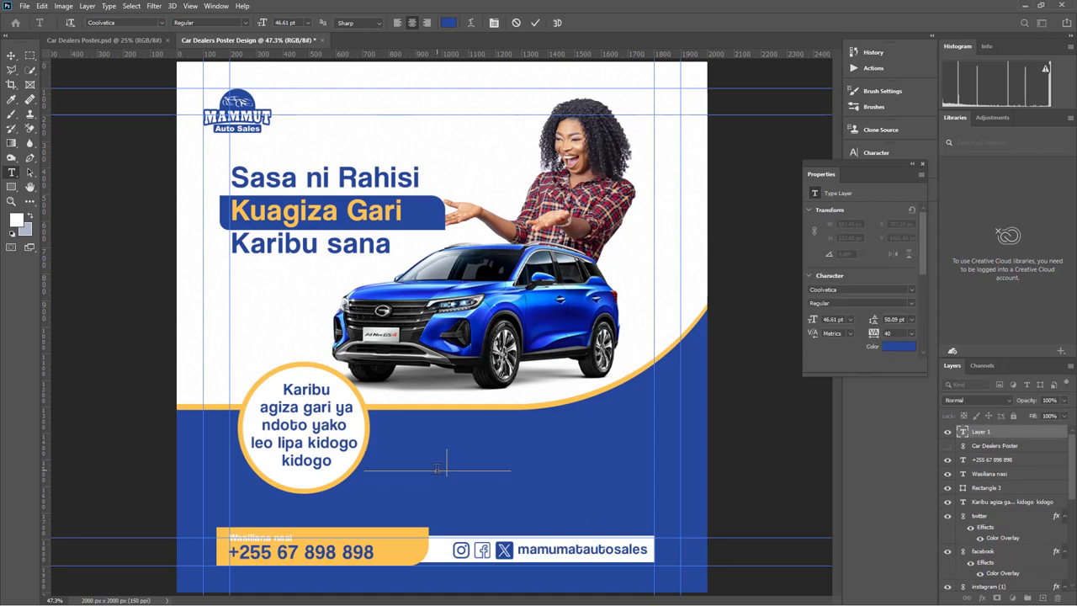
{"action": "type", "text": "Ti"}
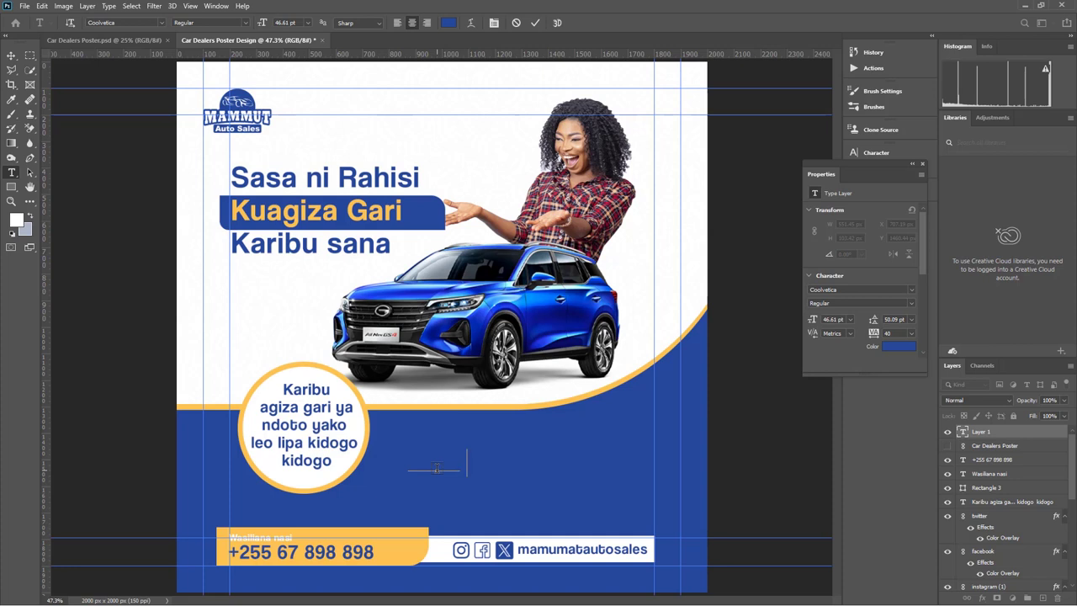
Replace the text with the two lines 'Ofisi zinapataiaka' and 'Kinondoni Dare es salaam'
{"action": "type", "text": "ar"}
{"action": "key", "text": "BackSpace"}
{"action": "key", "text": "BackSpace"}
{"action": "key", "text": "ctrl+a"}
{"action": "key", "text": "BackSpace"}
{"action": "type", "text": "Tembeleazet"}
{"action": "key", "text": "Return"}
{"action": "type", "text": "er"}
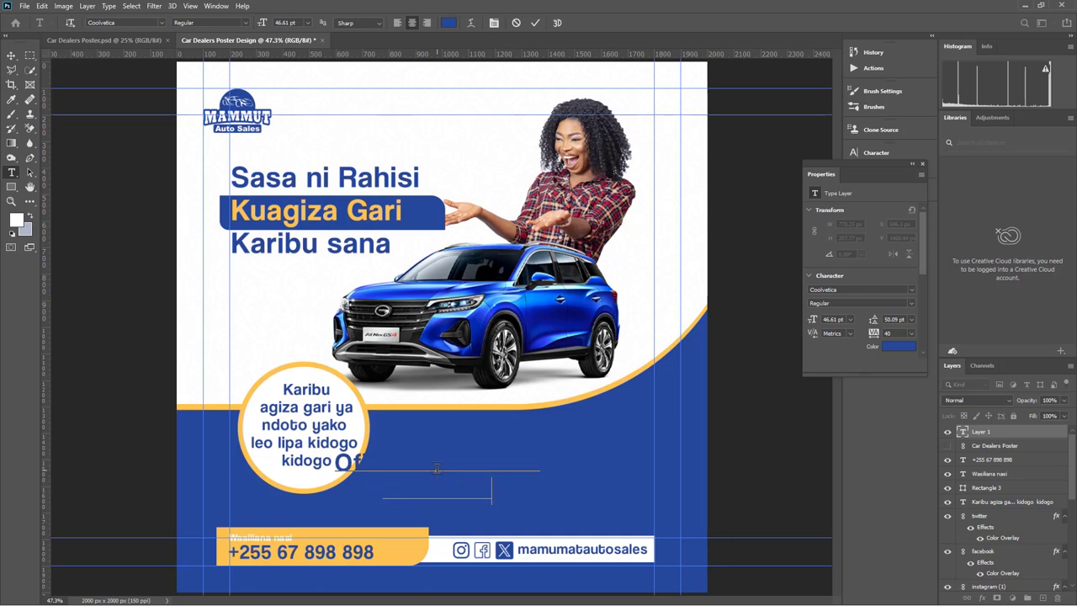
{"action": "type", "text": "edndo"}
Colour the whole address text white, sampled from the canvas
{"action": "key", "text": "ctrl+a"}
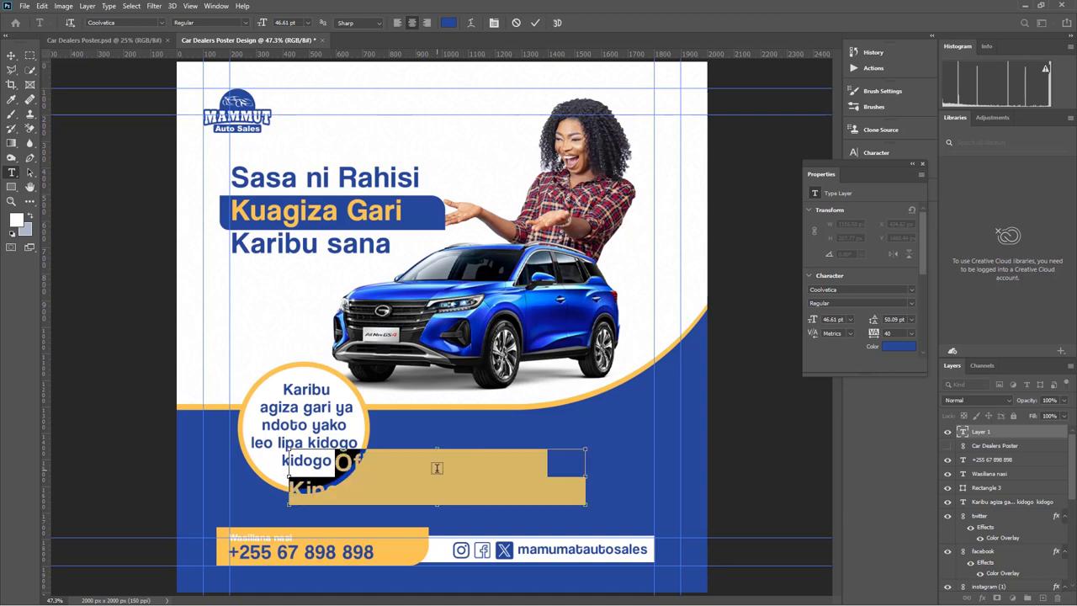
{"action": "left_click", "coordinate": [449, 24]}
{"action": "left_click", "coordinate": [465, 145]}
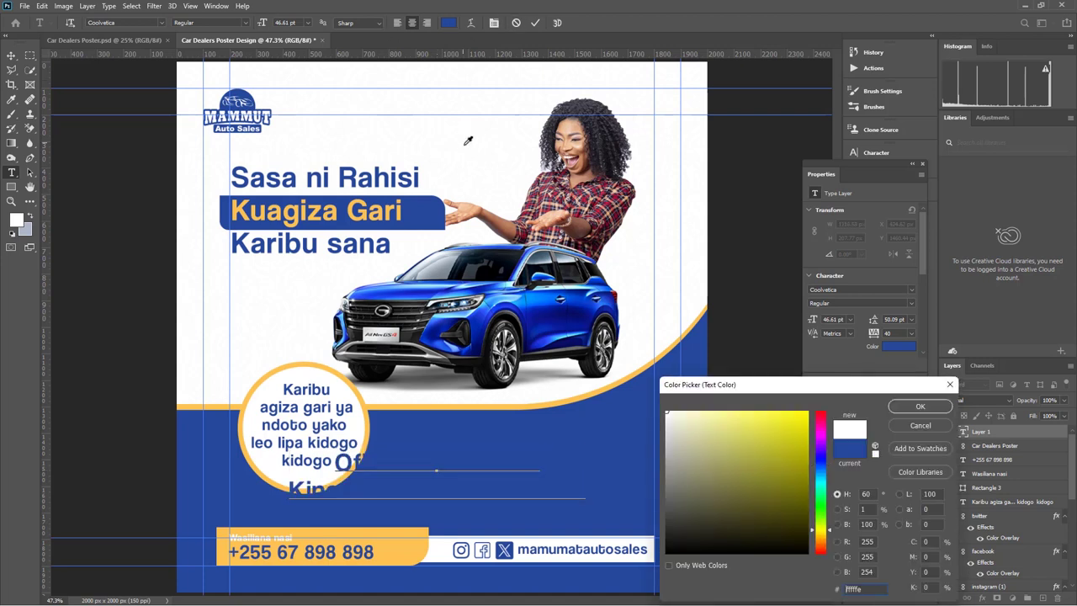
{"action": "left_click", "coordinate": [917, 408]}
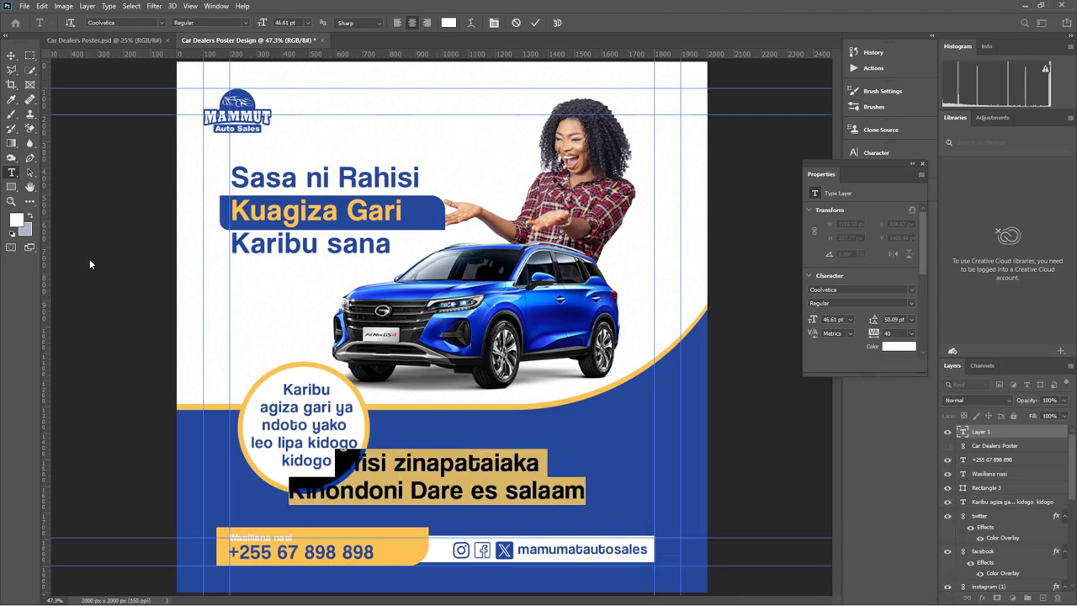
Nudge the address block right and correct 'zinapataiaka' to 'zinapatikana'
{"action": "key", "text": "Escape"}
{"action": "left_click_drag", "start_coordinate": [458, 473], "coordinate": [501, 477]}
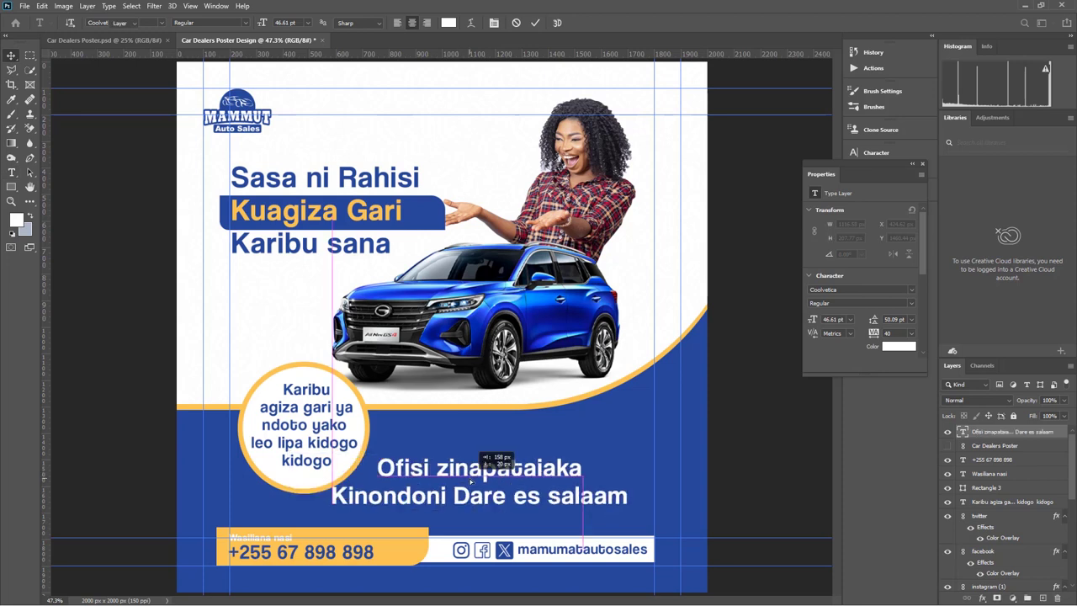
{"action": "double_click", "coordinate": [505, 477]}
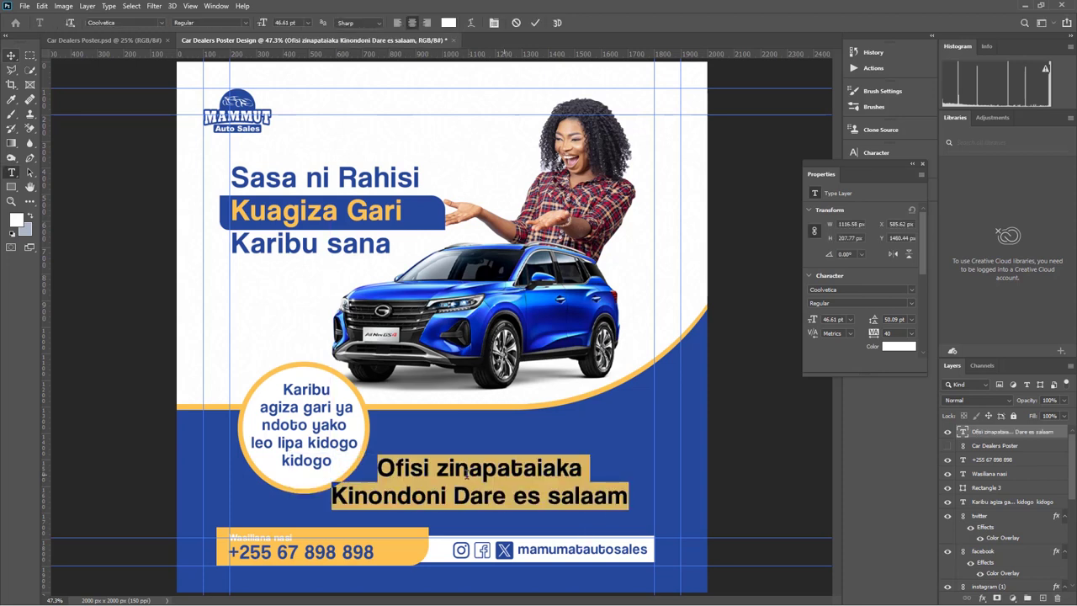
{"action": "left_click", "coordinate": [534, 468]}
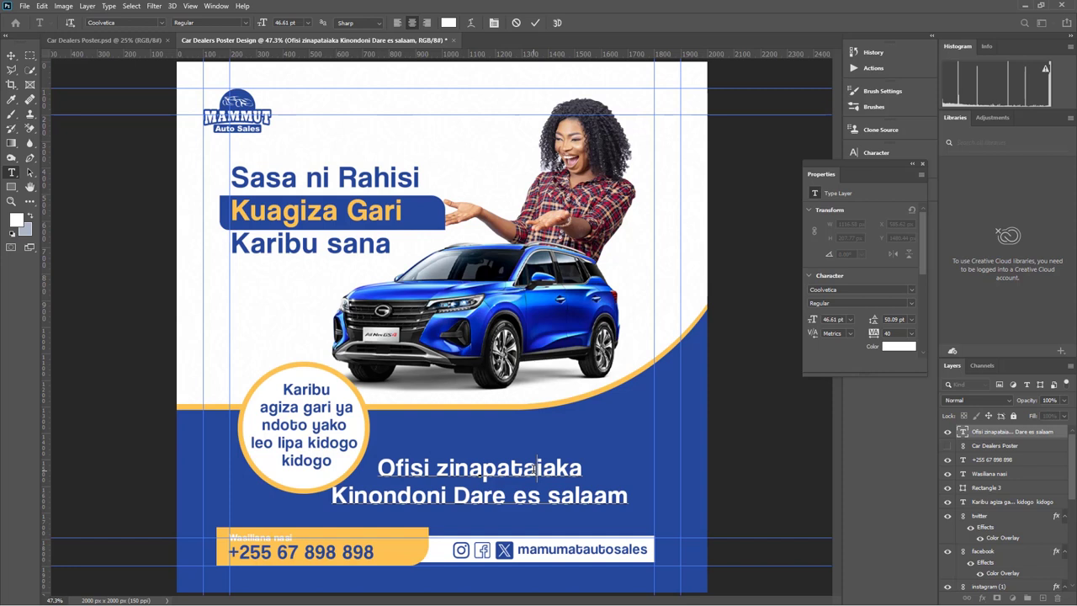
{"action": "key", "text": "BackSpace"}
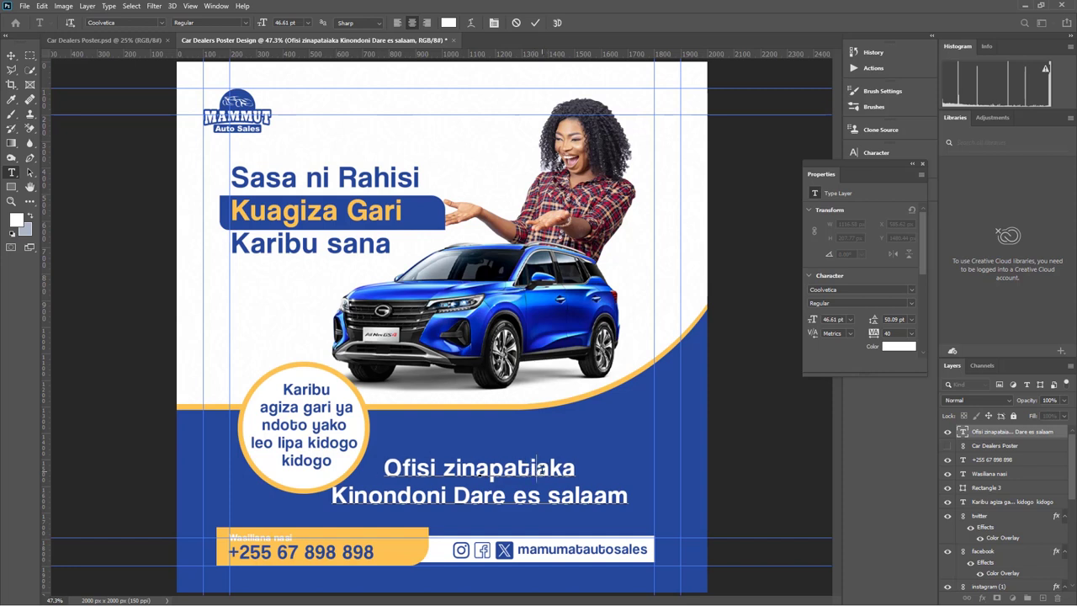
{"action": "type", "text": "k"}
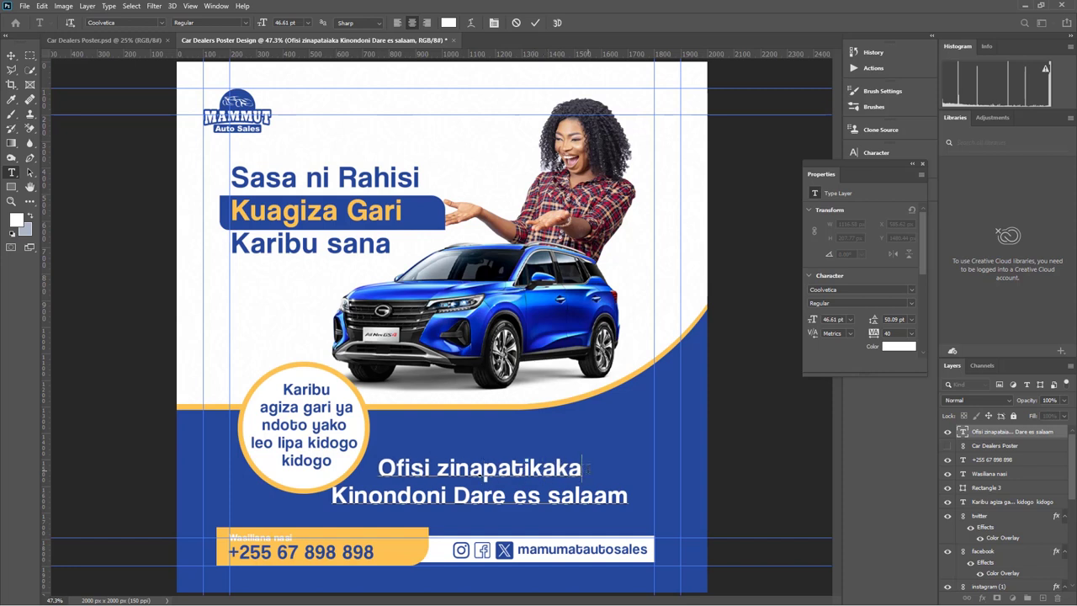
{"action": "key", "text": "BackSpace"}
{"action": "key", "text": "BackSpace"}
{"action": "type", "text": "n"}
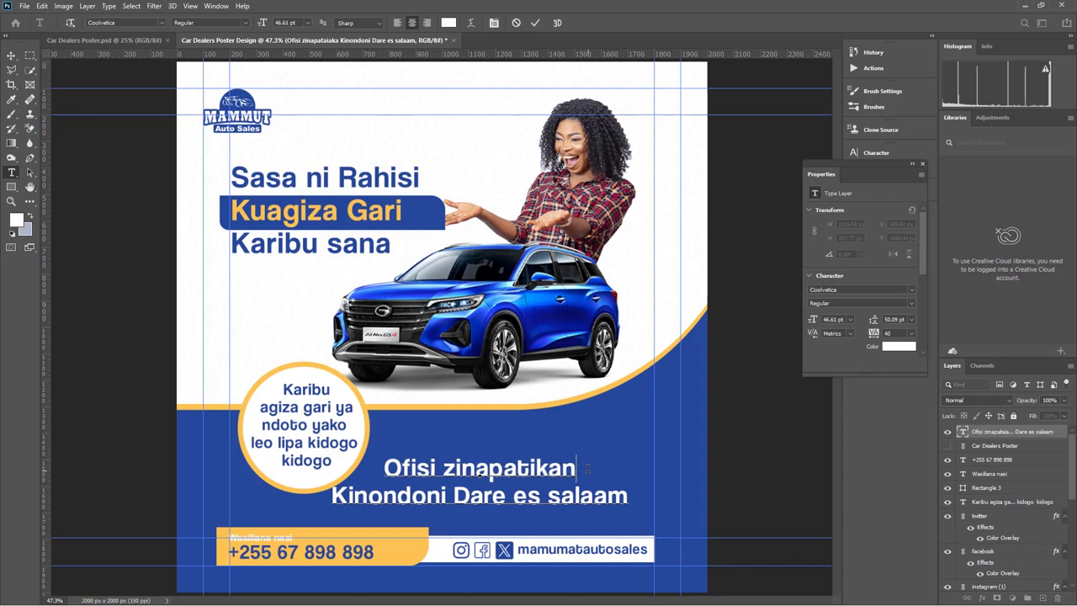
{"action": "type", "text": "a"}
Right-align the address text and correct 'Dare' to 'Dar'
{"action": "key", "text": "ctrl+a"}
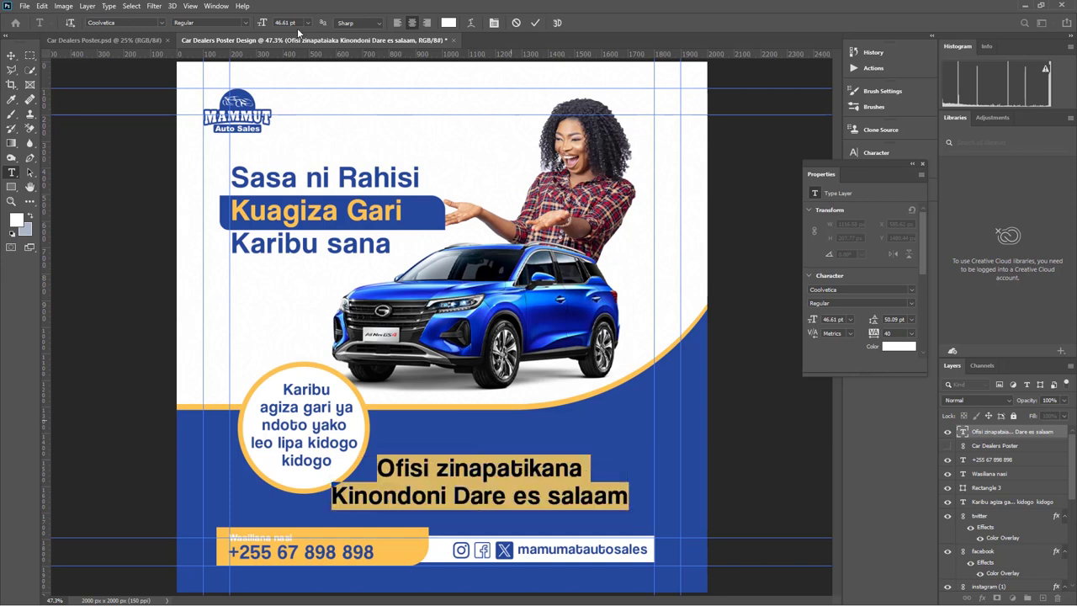
{"action": "left_click", "coordinate": [427, 23]}
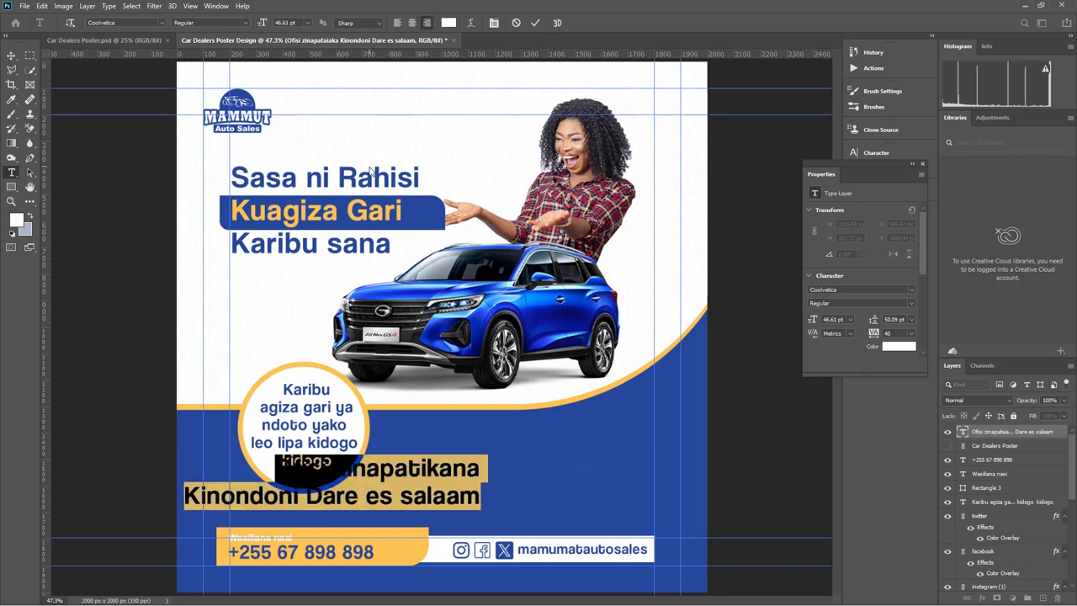
{"action": "left_click_drag", "start_coordinate": [345, 496], "coordinate": [359, 497]}
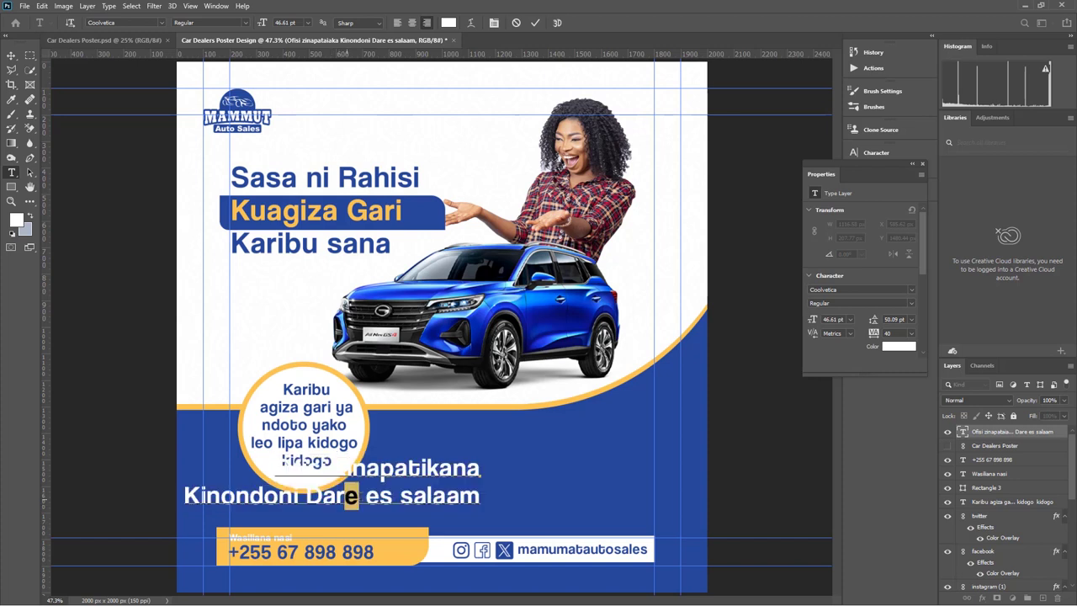
{"action": "key", "text": "BackSpace"}
Scale the address down and place it above the bottom-right footer bar
{"action": "left_click", "coordinate": [11, 54]}
{"action": "left_click_drag", "start_coordinate": [339, 482], "coordinate": [617, 528]}
{"action": "key", "text": "Return"}
{"action": "left_click", "coordinate": [781, 472]}
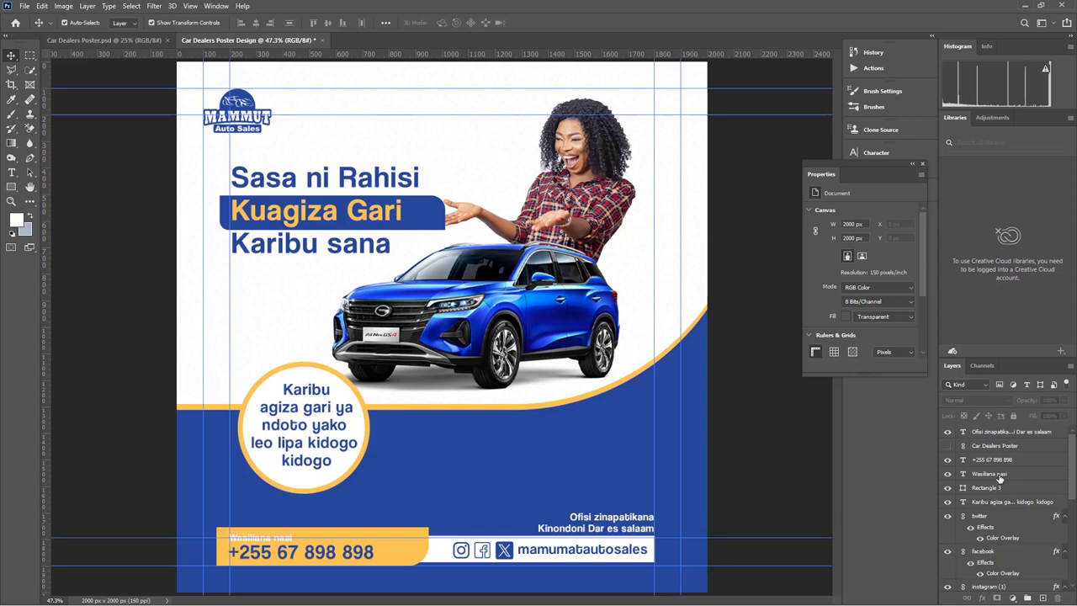
Group the Car and Woman Image layers into a group named Images
{"action": "left_click", "coordinate": [988, 450]}
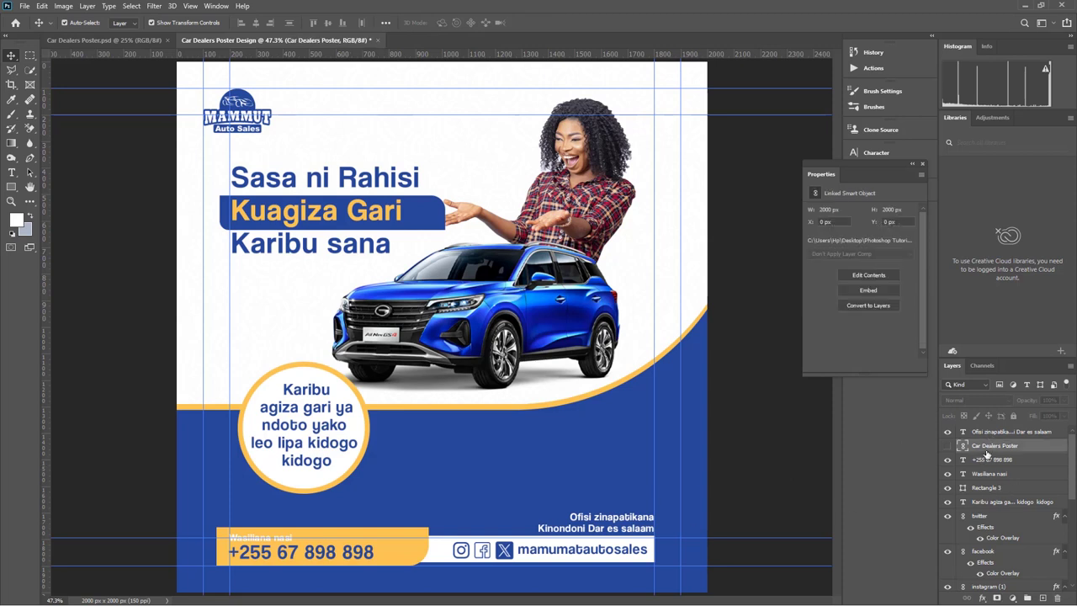
{"action": "left_click", "coordinate": [990, 459]}
{"action": "scroll", "coordinate": [985, 525], "scroll_direction": "down", "scroll_amount": 3}
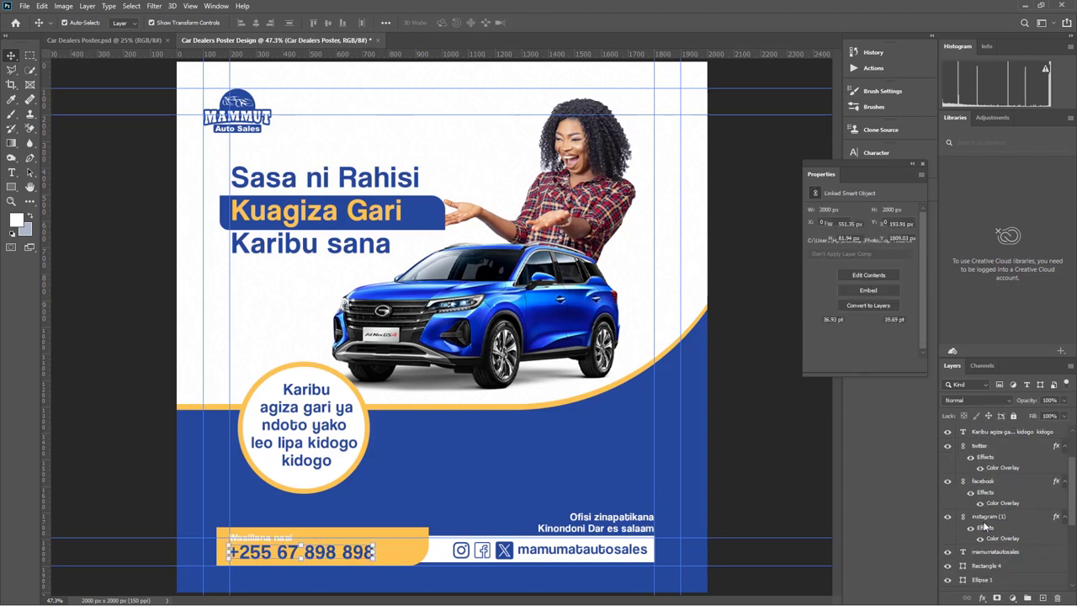
{"action": "scroll", "coordinate": [985, 528], "scroll_direction": "down", "scroll_amount": 4}
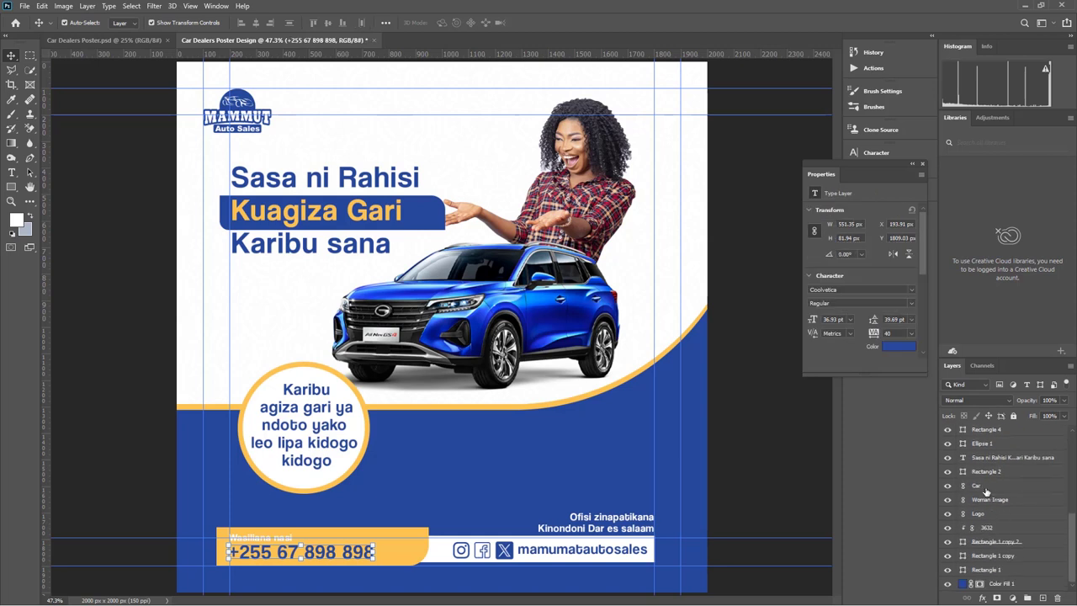
{"action": "left_click", "coordinate": [986, 488]}
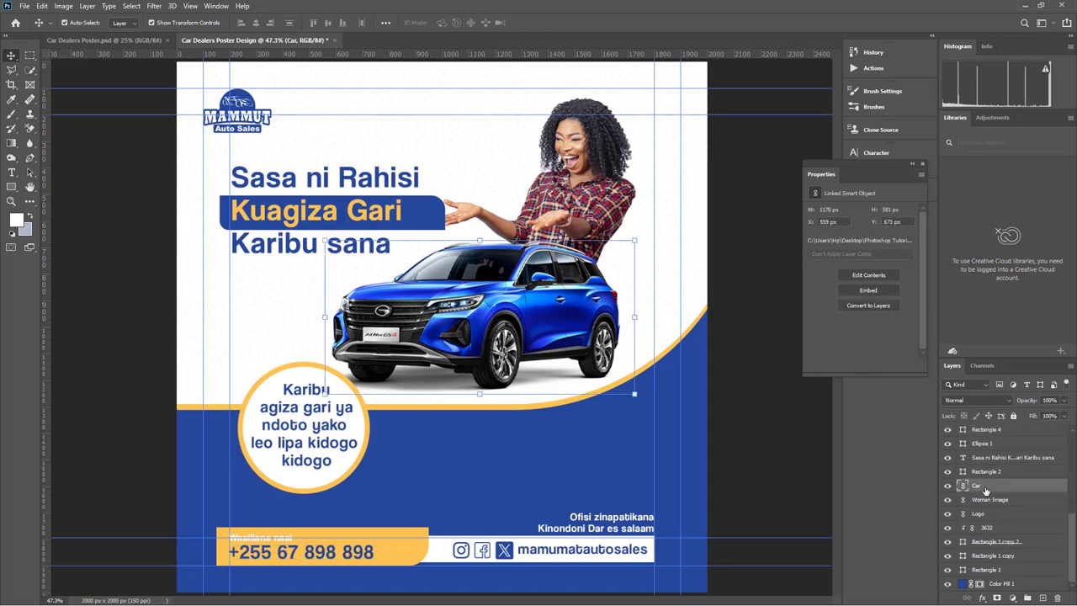
{"action": "left_click", "coordinate": [994, 501], "text": "ctrl"}
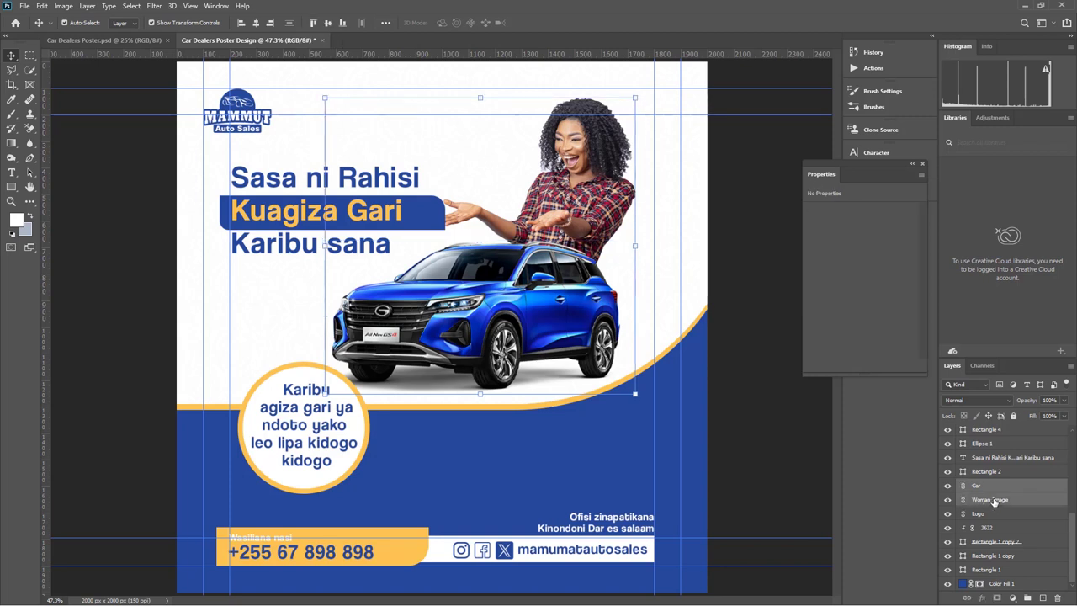
{"action": "key", "text": "ctrl+g"}
{"action": "key", "text": "BackSpace"}
{"action": "type", "text": "Images"}
{"action": "left_click", "coordinate": [1012, 528]}
Group the Logo layer with its clipped layer as Logo and collapse it
{"action": "left_click", "coordinate": [988, 515]}
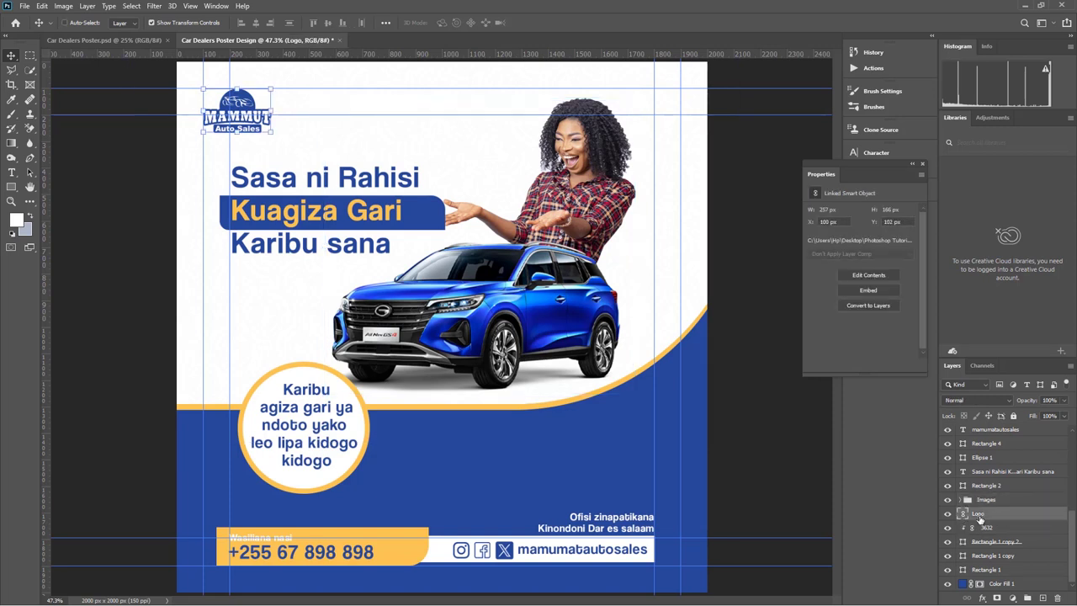
{"action": "key", "text": "ctrl+g"}
{"action": "double_click", "coordinate": [988, 514]}
{"action": "type", "text": "Logo"}
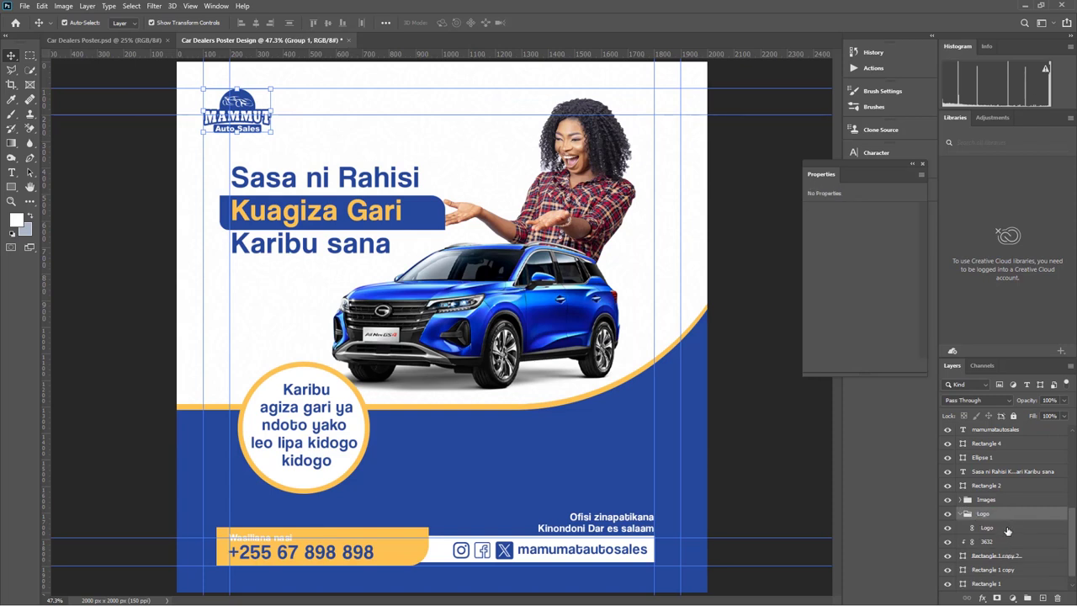
{"action": "left_click", "coordinate": [981, 528]}
{"action": "left_click", "coordinate": [961, 514]}
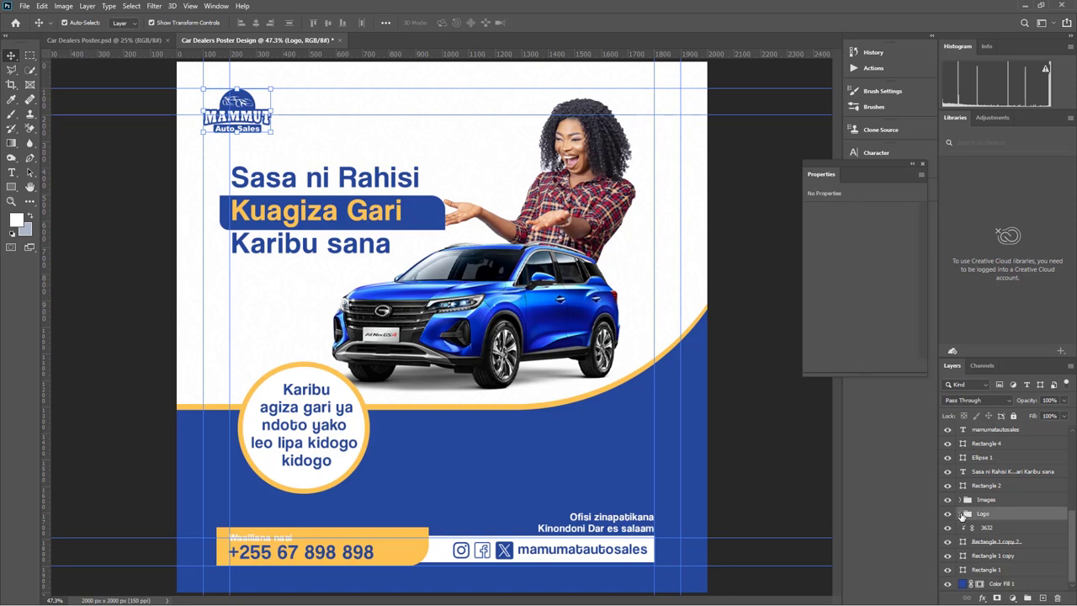
Group the background layers from 3632 down to Color Fill 1 as Bg
{"action": "left_click", "coordinate": [993, 528]}
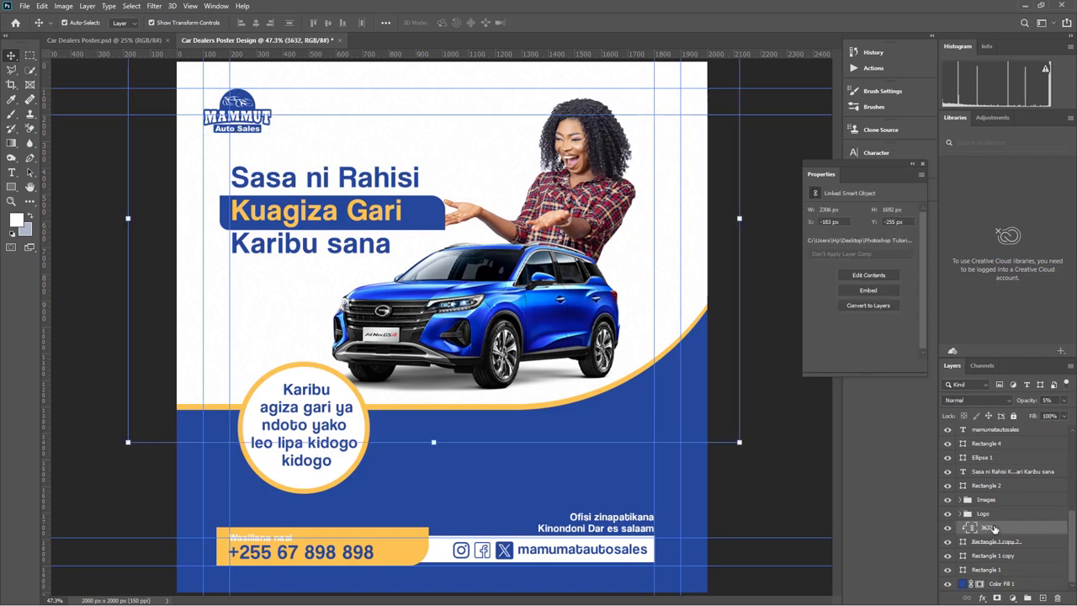
{"action": "left_click", "coordinate": [1016, 580], "text": "shift"}
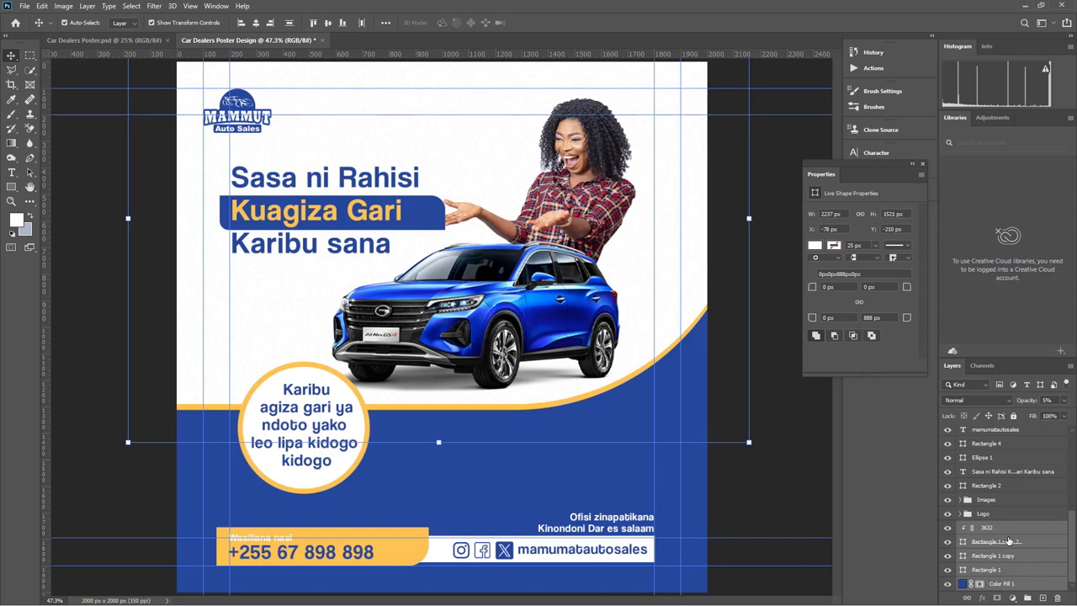
{"action": "key", "text": "ctrl+g"}
{"action": "double_click", "coordinate": [989, 583]}
{"action": "type", "text": "Bo"}
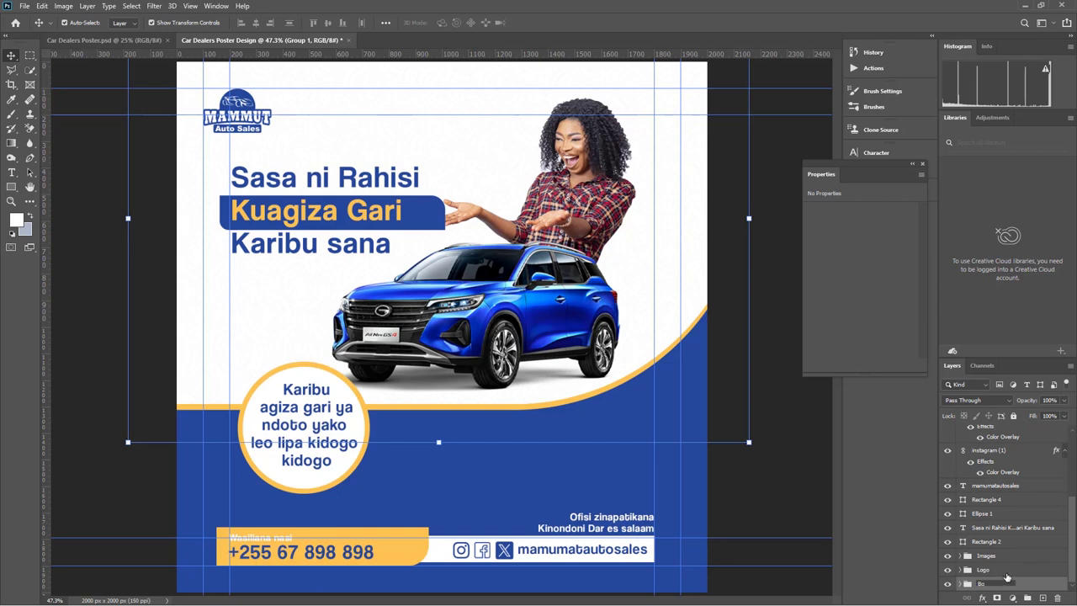
{"action": "left_click", "coordinate": [1007, 574]}
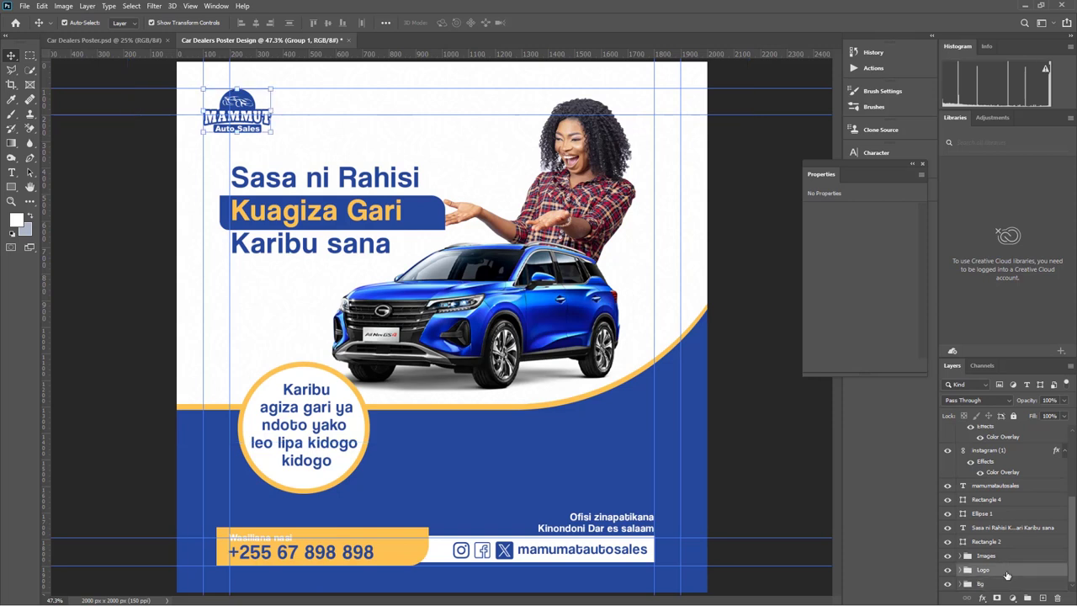
{"action": "left_click", "coordinate": [988, 502]}
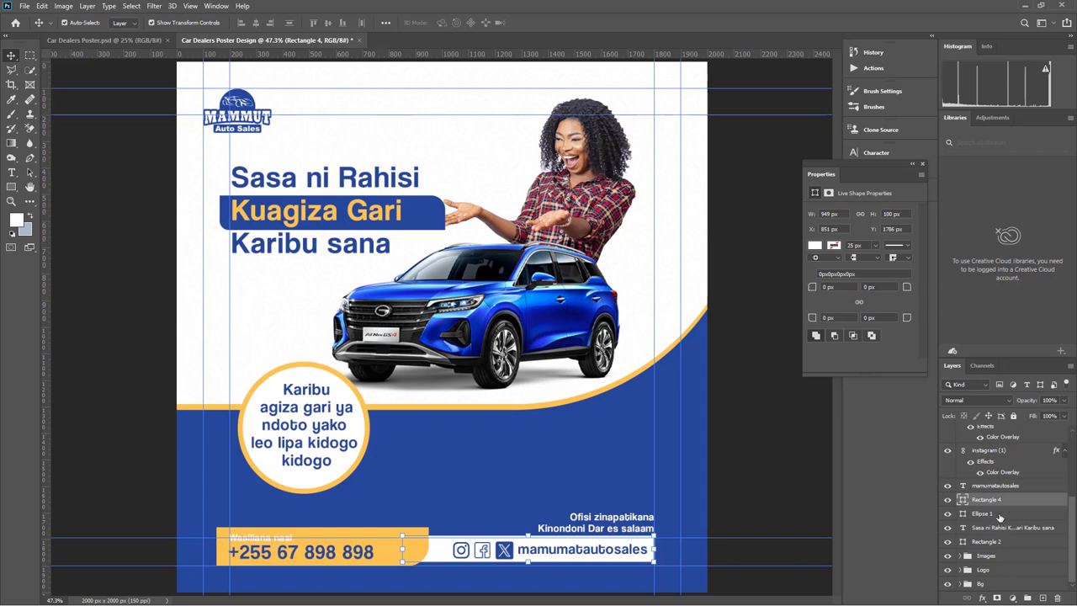
Group the footer layers, including the circle shape, into a group named Footer
{"action": "left_click", "coordinate": [984, 514]}
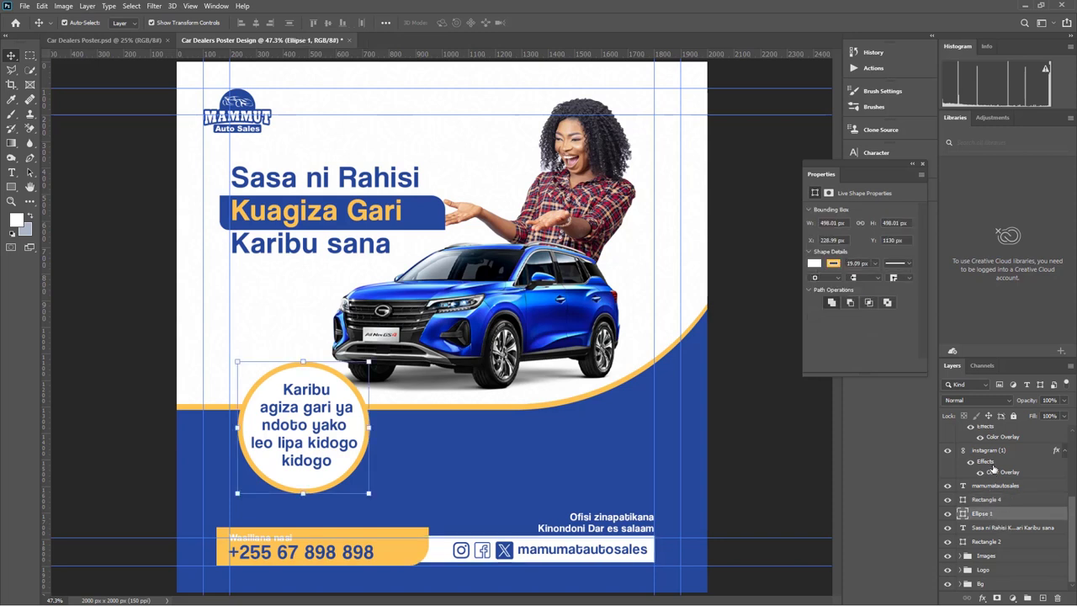
{"action": "scroll", "coordinate": [999, 515], "scroll_direction": "up", "scroll_amount": 5}
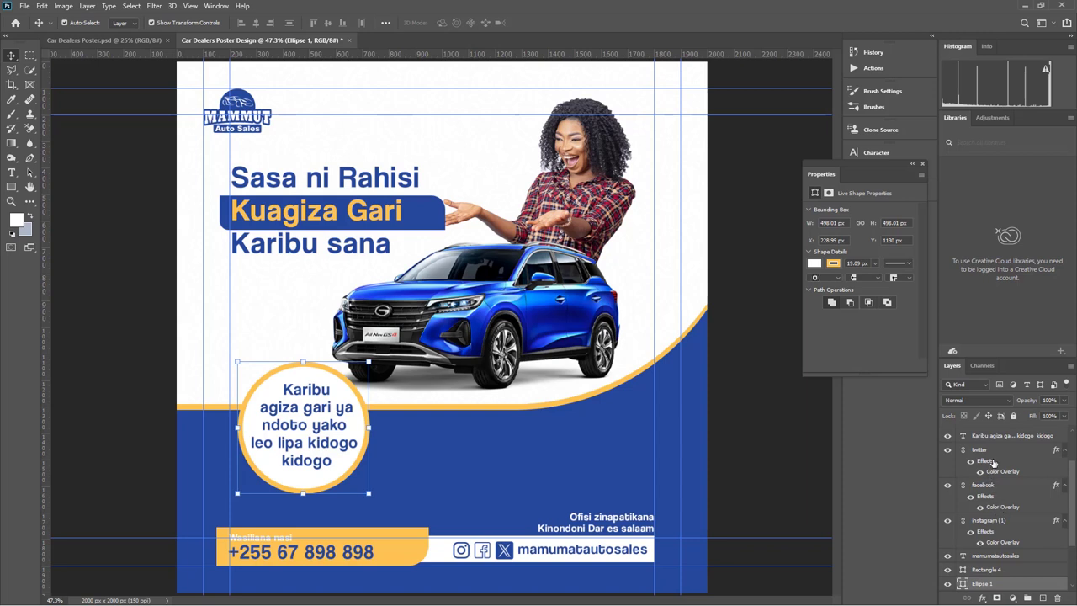
{"action": "left_click", "coordinate": [994, 452], "text": "shift"}
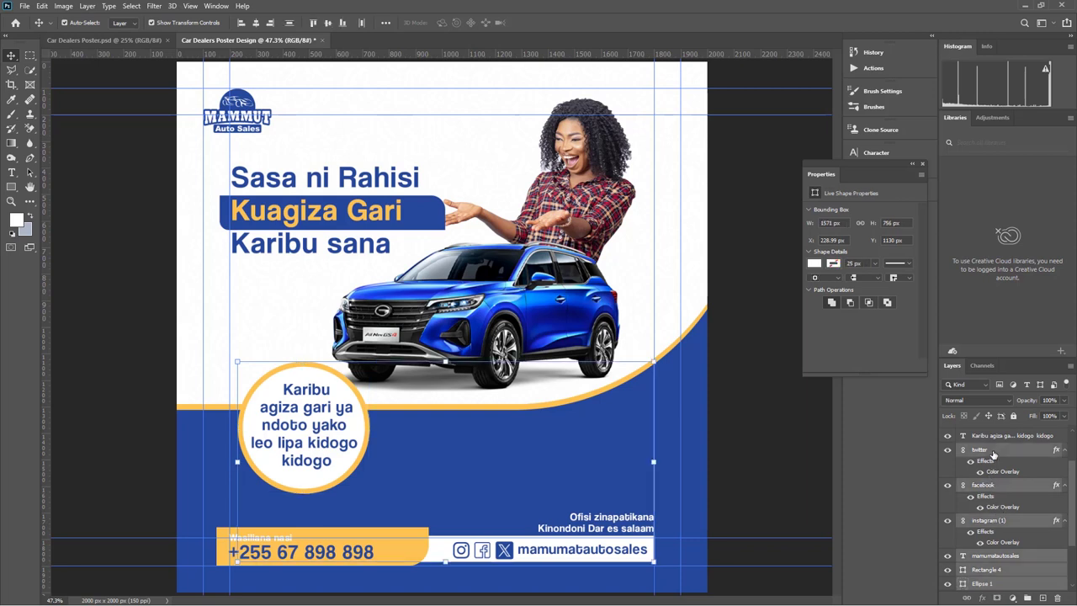
{"action": "key", "text": "ctrl+g"}
{"action": "double_click", "coordinate": [987, 503]}
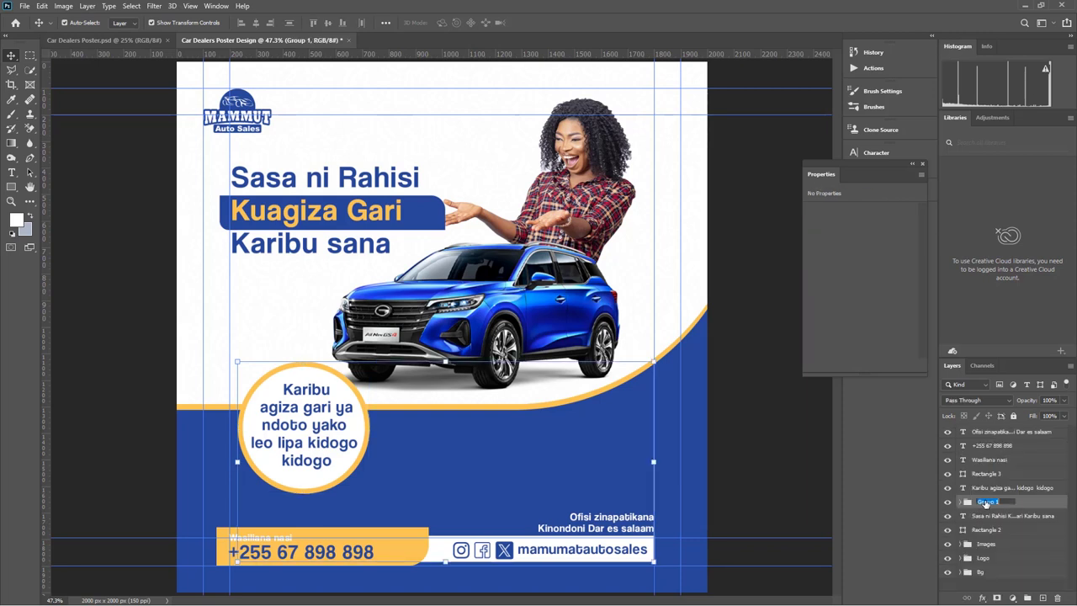
{"action": "type", "text": "Footer"}
{"action": "left_click", "coordinate": [994, 516]}
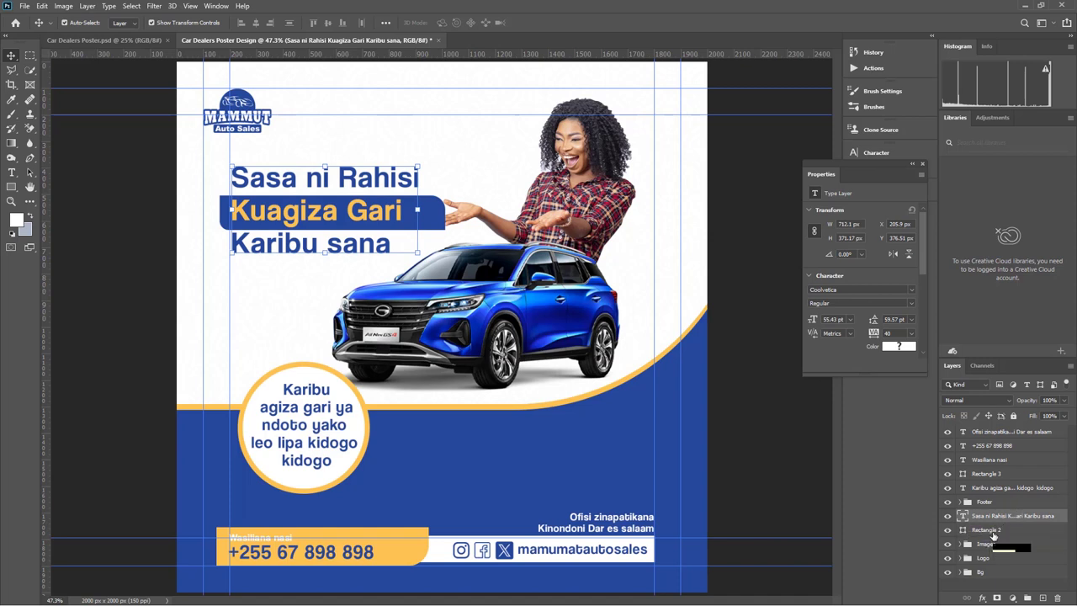
Group the headline text with its blue bar into a group named Texts
{"action": "left_click", "coordinate": [994, 530]}
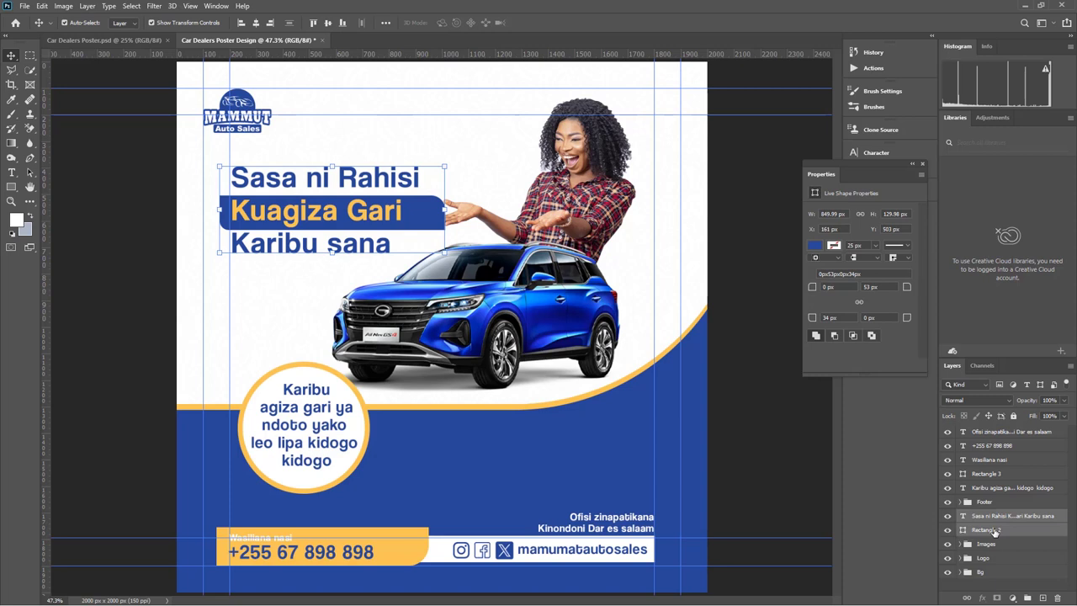
{"action": "key", "text": "ctrl+g"}
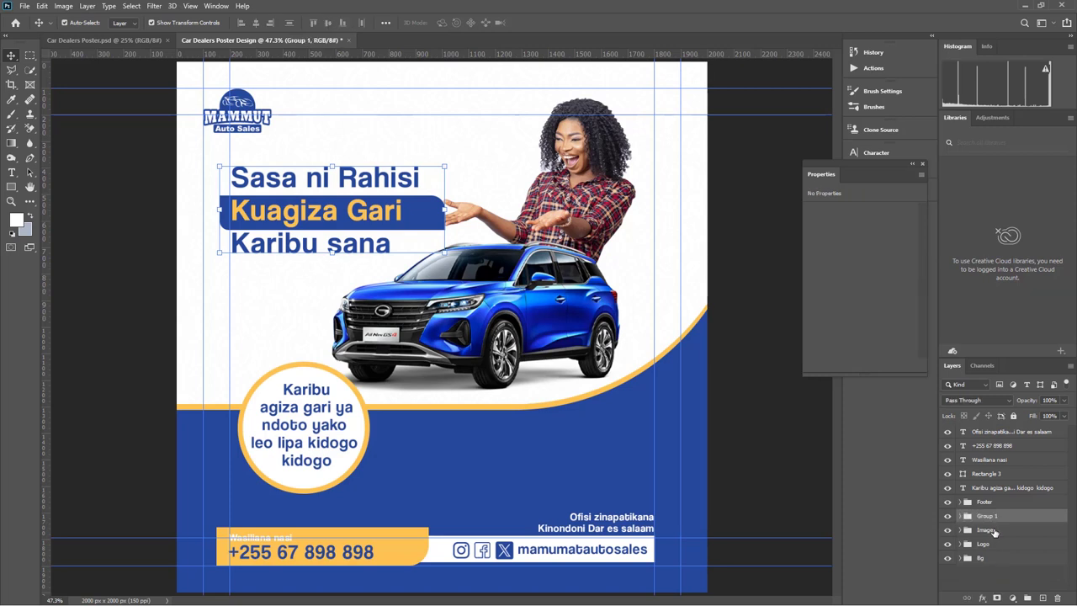
{"action": "double_click", "coordinate": [993, 517]}
{"action": "type", "text": "Texts"}
{"action": "key", "text": "Return"}
{"action": "left_click", "coordinate": [1014, 530]}
{"action": "left_click", "coordinate": [997, 490]}
Try placing the circle promo text inside the Texts group, toggling its visibility
{"action": "left_click_drag", "start_coordinate": [999, 492], "coordinate": [997, 516]}
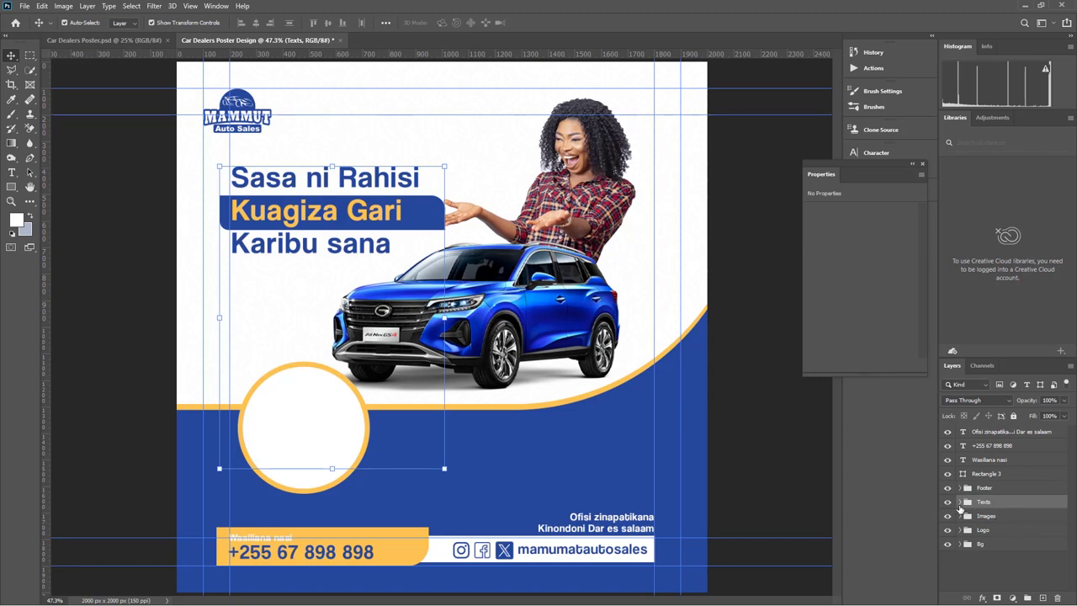
{"action": "left_click", "coordinate": [959, 503]}
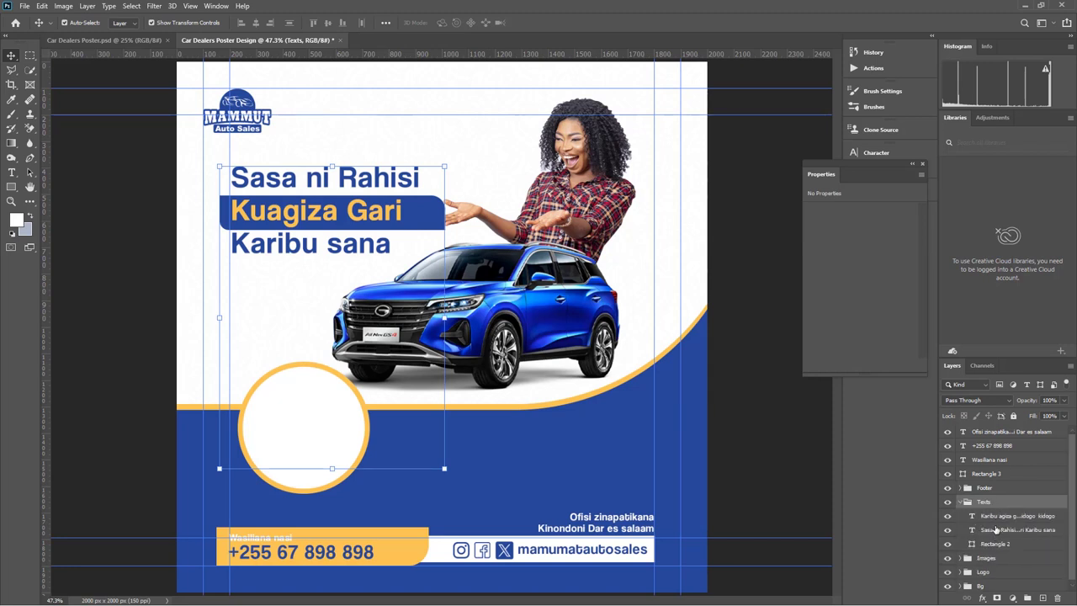
{"action": "key", "text": "ctrl+z"}
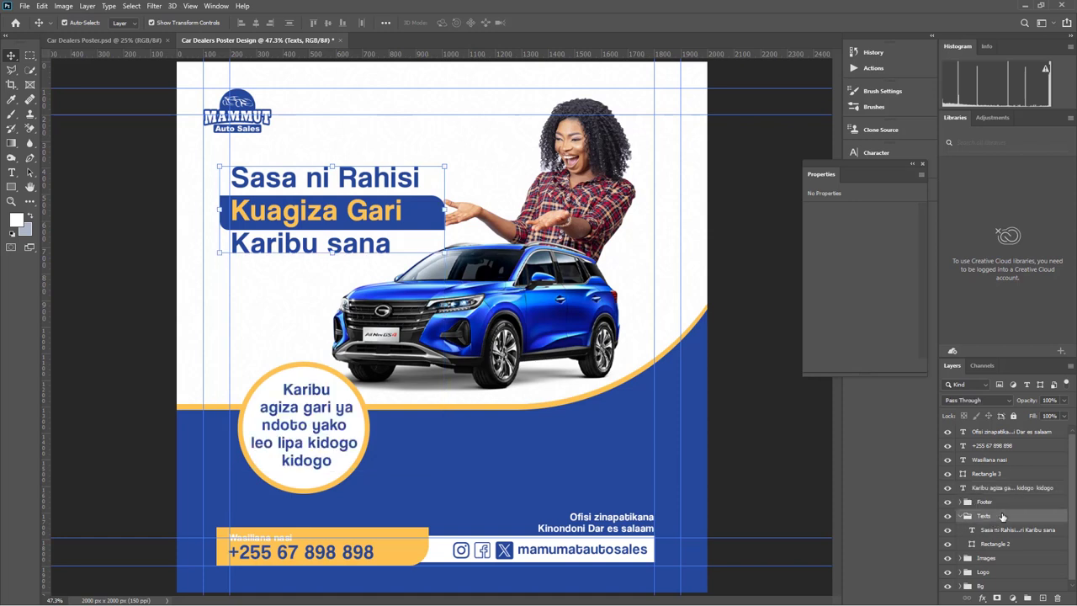
{"action": "left_click", "coordinate": [946, 493]}
{"action": "left_click", "coordinate": [947, 488]}
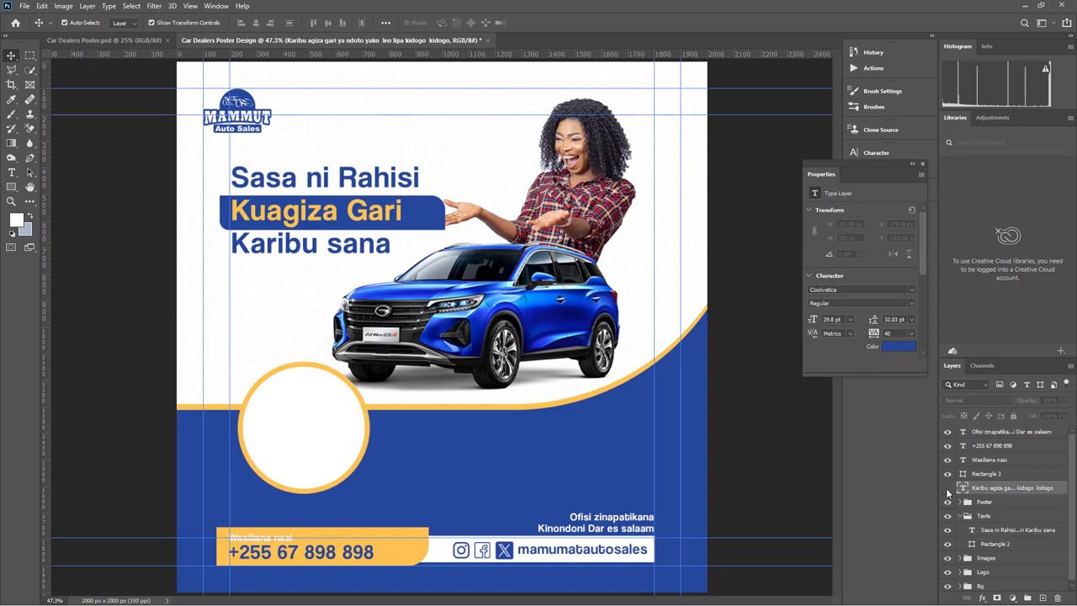
{"action": "left_click", "coordinate": [947, 488]}
{"action": "left_click", "coordinate": [993, 531]}
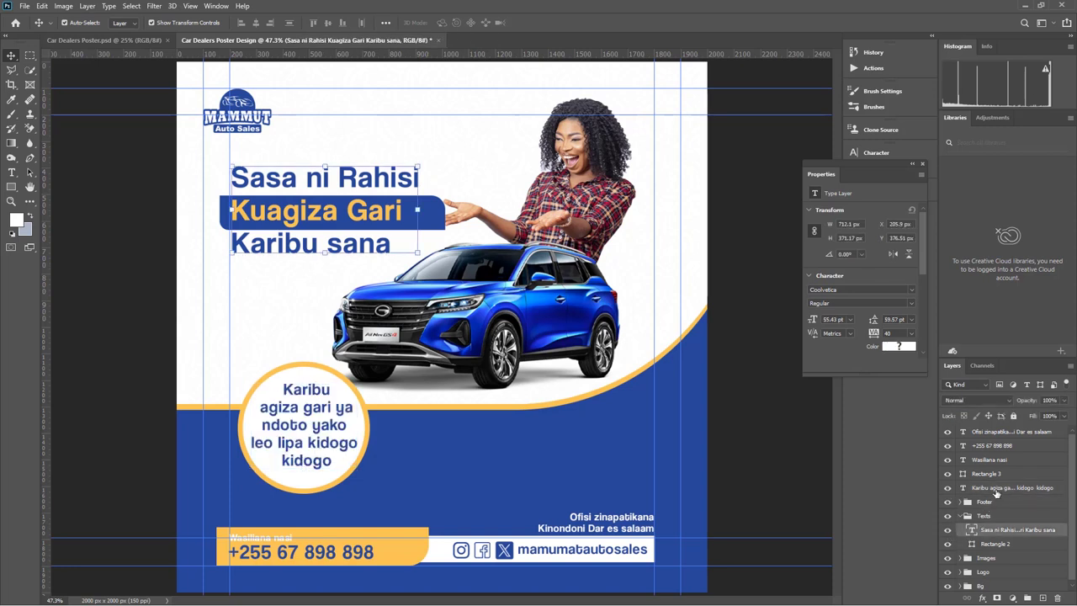
{"action": "left_click_drag", "start_coordinate": [998, 497], "coordinate": [999, 526]}
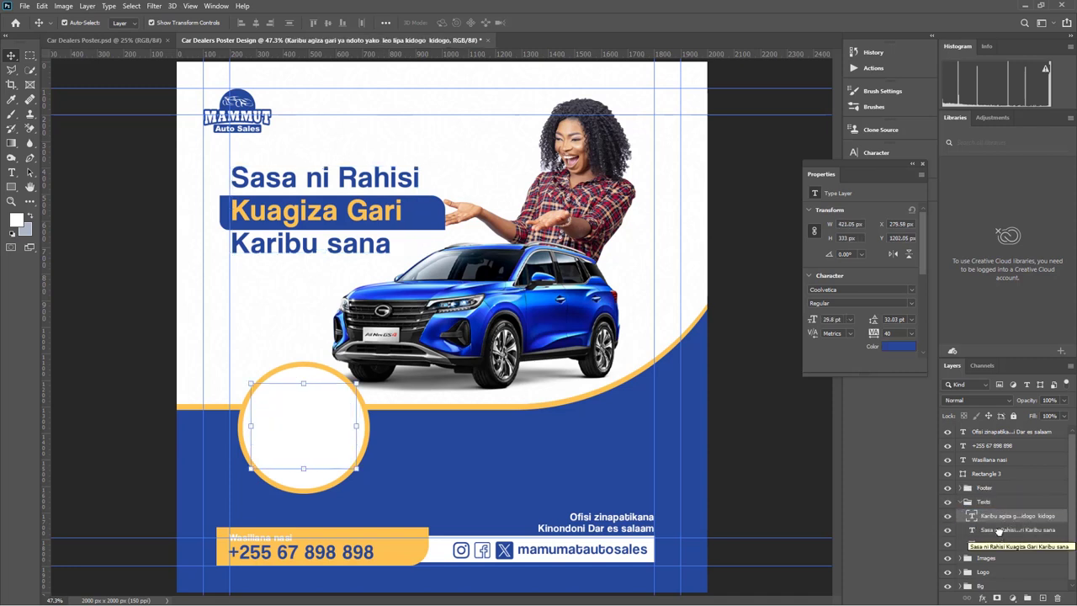
{"action": "left_click", "coordinate": [948, 516]}
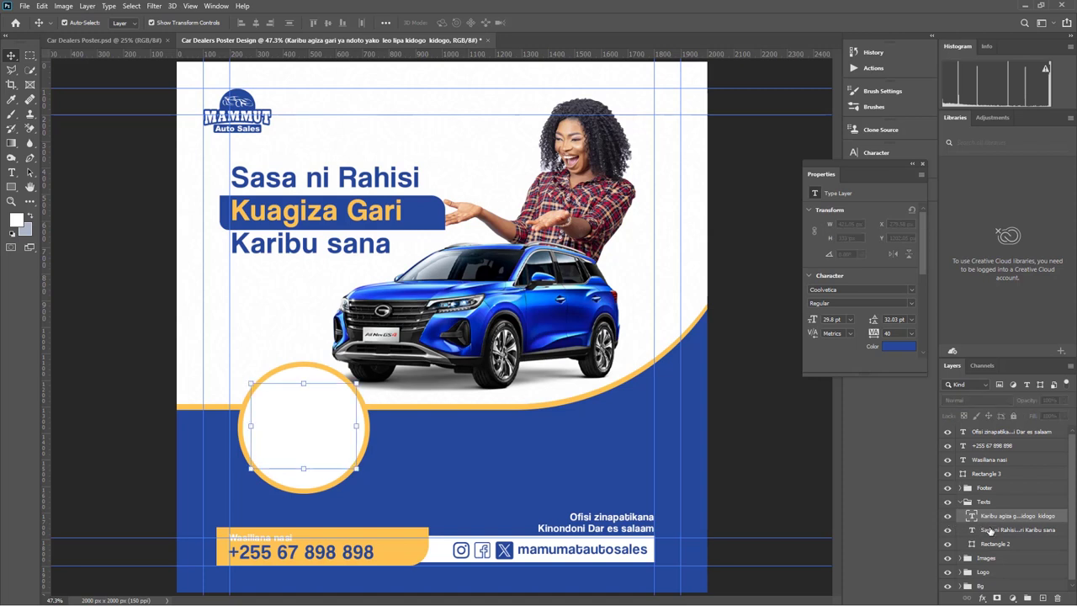
Move the headline layer above Rectangle 3, then back into Texts
{"action": "left_click", "coordinate": [991, 530]}
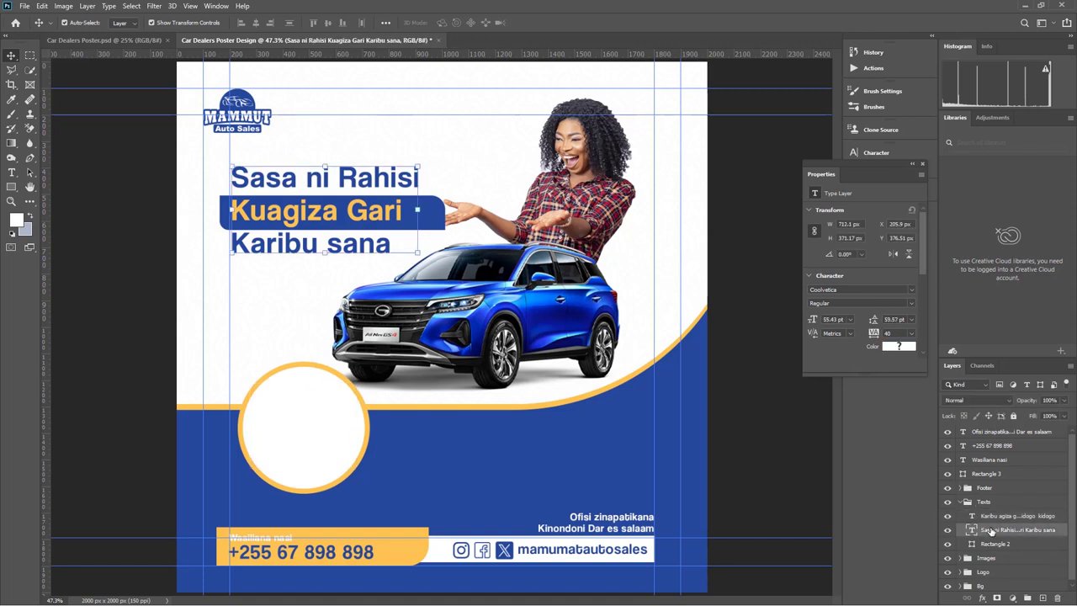
{"action": "left_click_drag", "start_coordinate": [991, 527], "coordinate": [1002, 468]}
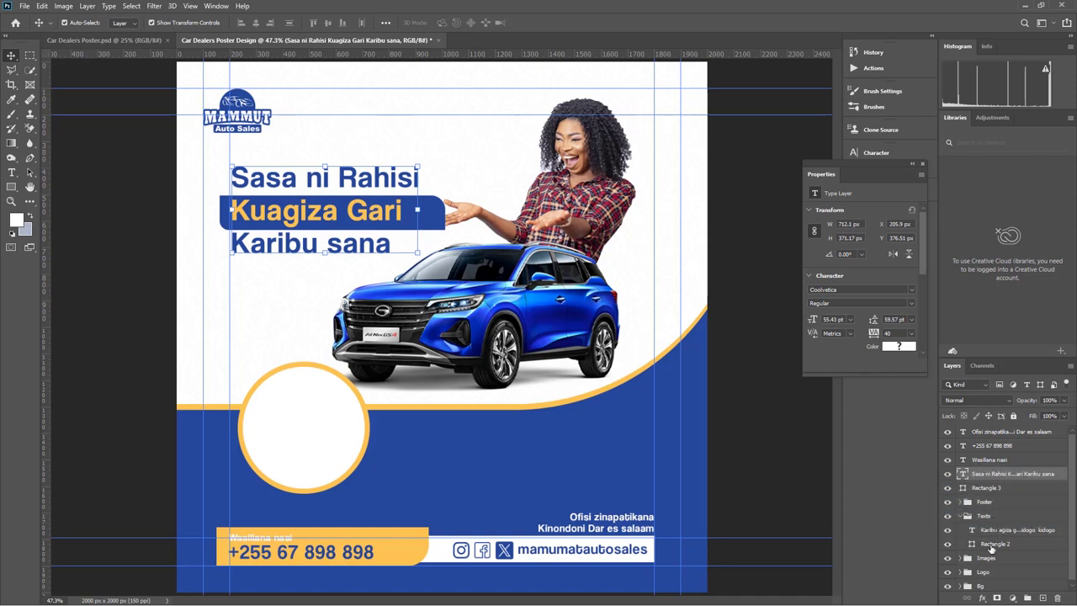
{"action": "left_click", "coordinate": [948, 547]}
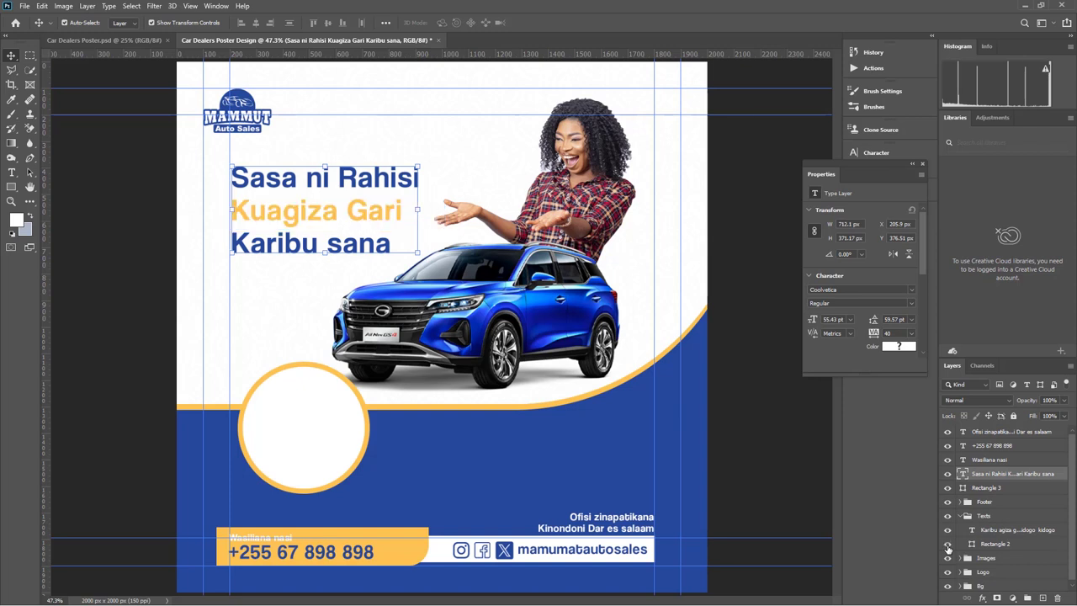
{"action": "left_click", "coordinate": [949, 547]}
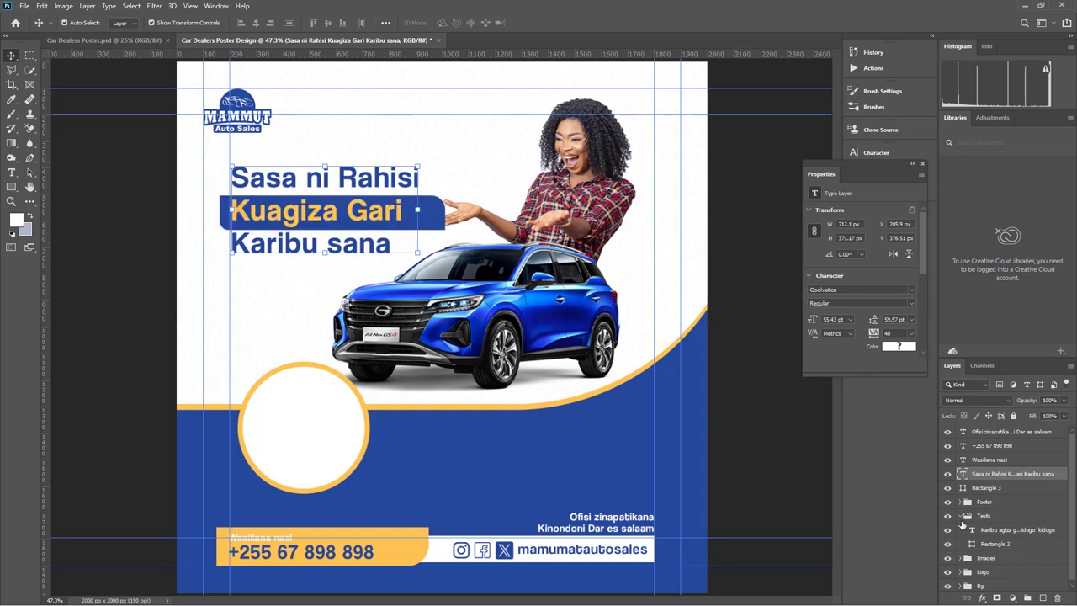
{"action": "left_click_drag", "start_coordinate": [1000, 477], "coordinate": [995, 501]}
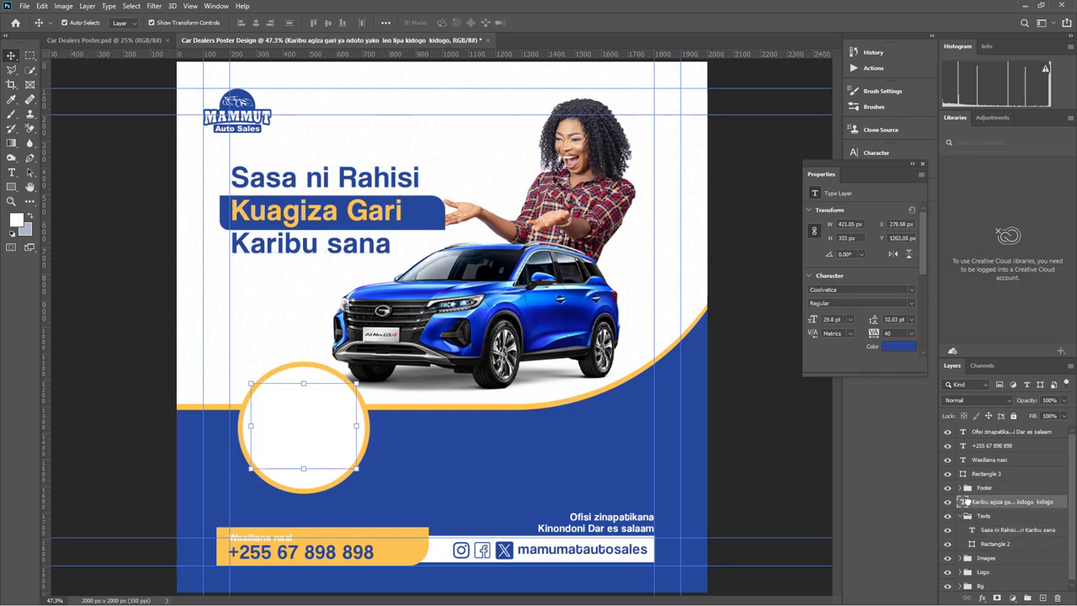
Put the circle promo text at the top of the stack and collapse Texts
{"action": "left_click_drag", "start_coordinate": [996, 503], "coordinate": [997, 431]}
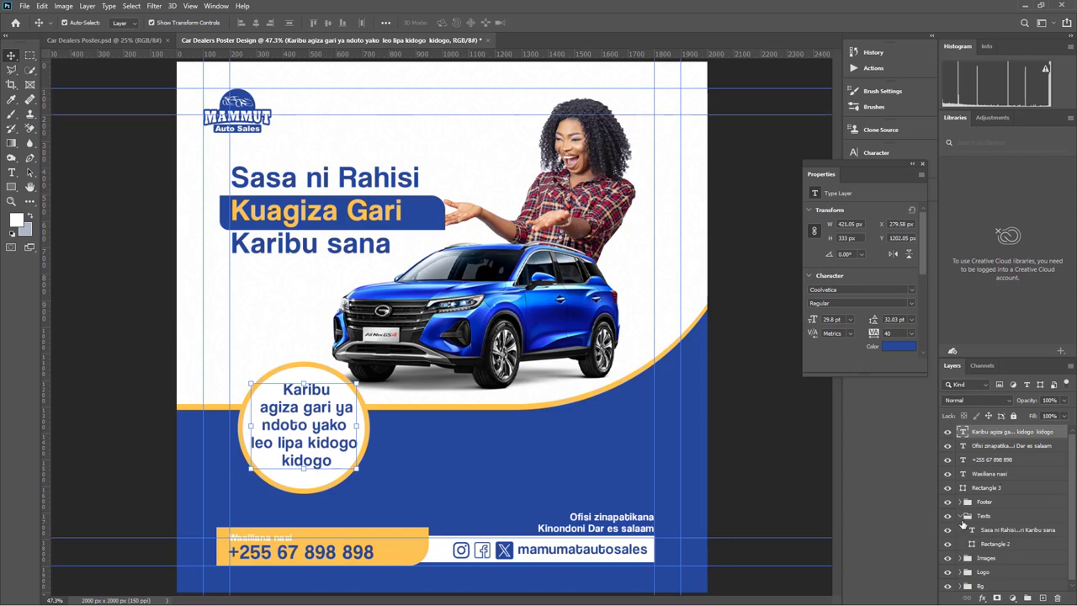
{"action": "left_click", "coordinate": [961, 516]}
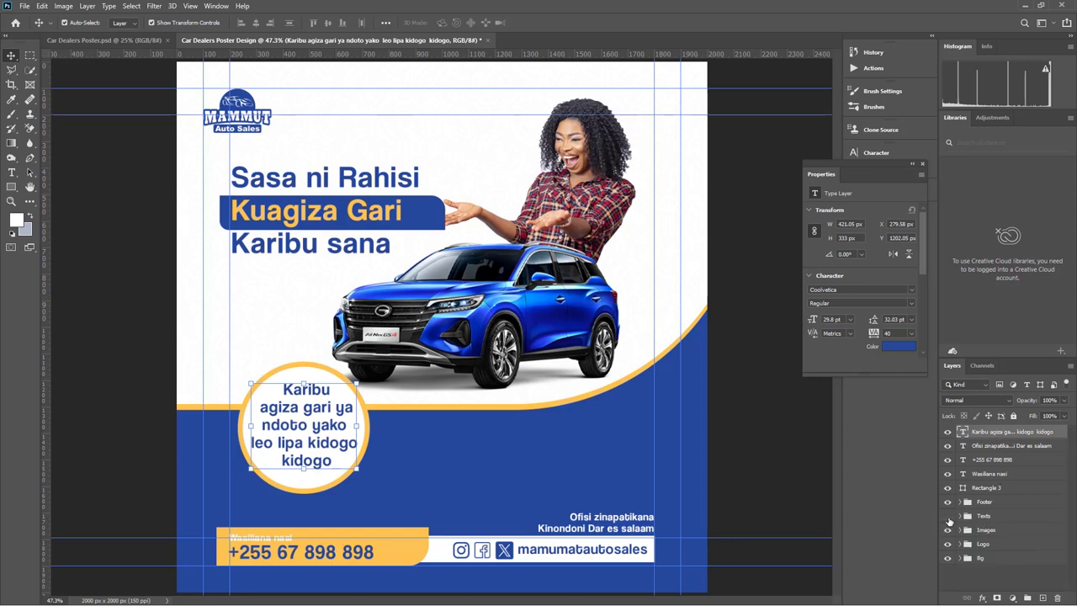
{"action": "left_click", "coordinate": [948, 517]}
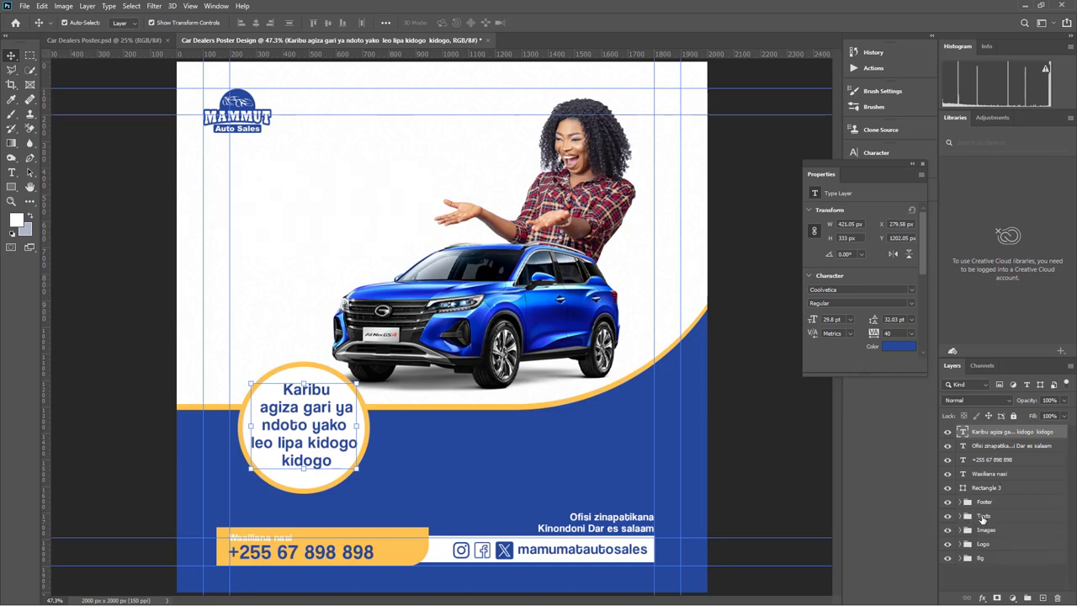
{"action": "left_click", "coordinate": [983, 516]}
{"action": "double_click", "coordinate": [984, 517]}
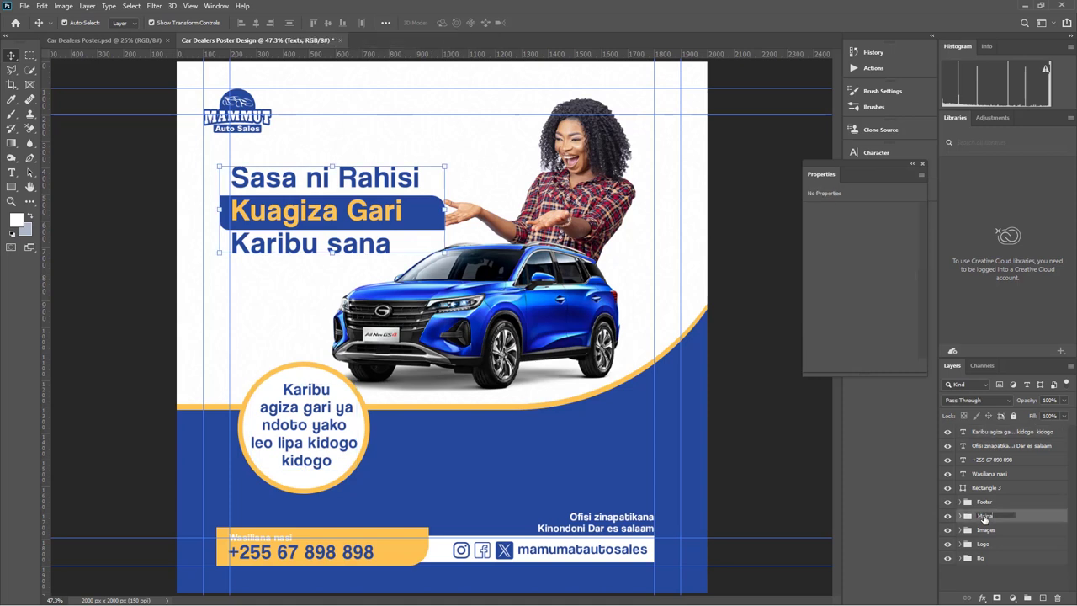
Rename the headline group 'Main texts' and move the yellow phone-number bar below Footer
{"action": "type", "text": "texts"}
{"action": "left_click", "coordinate": [1003, 531]}
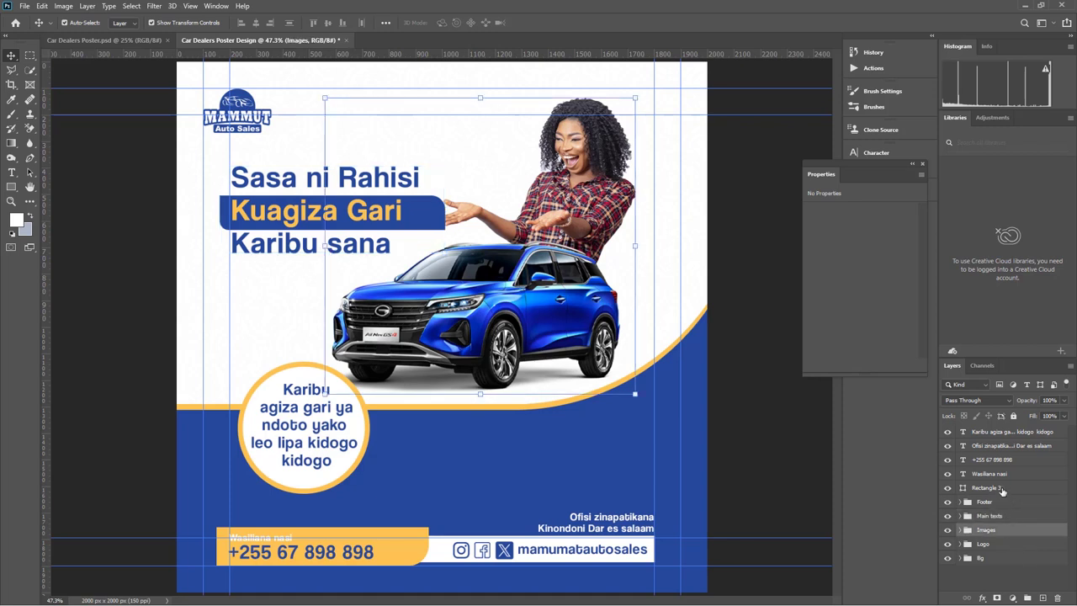
{"action": "left_click", "coordinate": [960, 490]}
{"action": "left_click", "coordinate": [948, 488]}
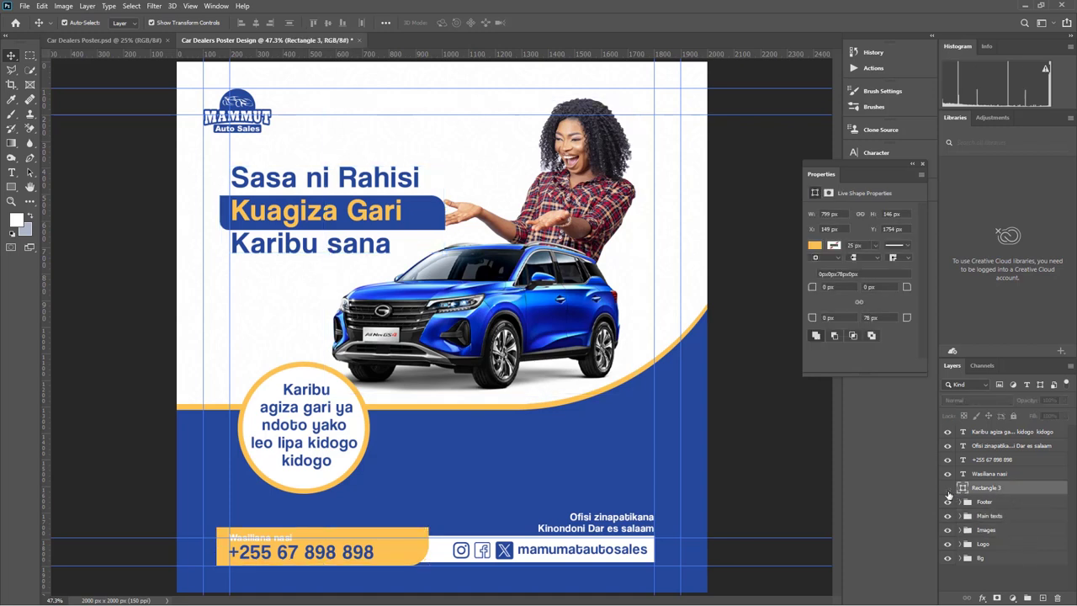
{"action": "left_click", "coordinate": [948, 489]}
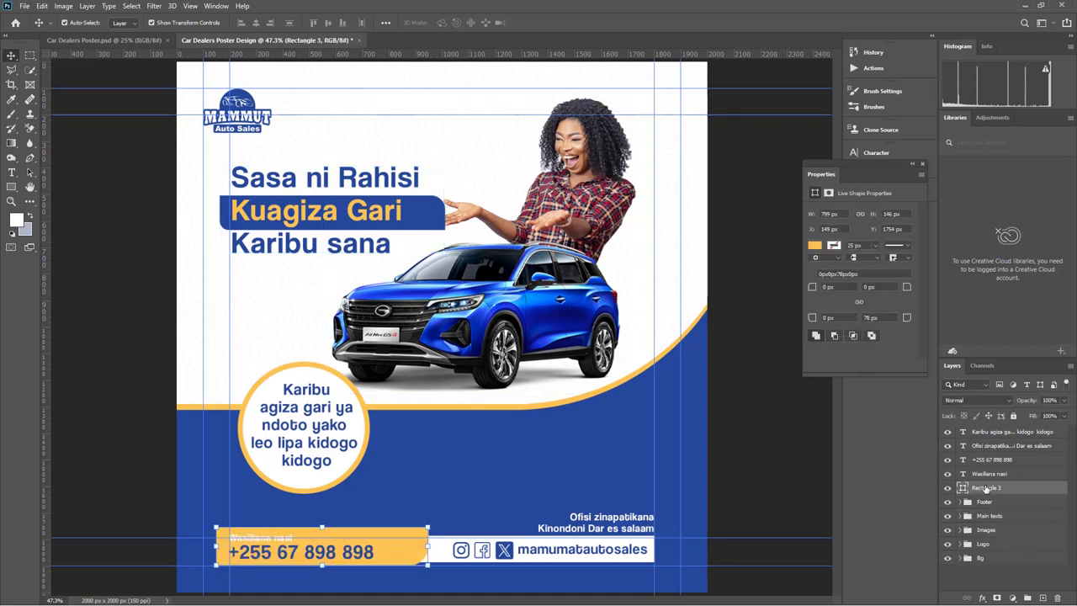
{"action": "mouse_move", "coordinate": [985, 496]}
{"action": "left_mouse_down"}
{"action": "mouse_move", "coordinate": [987, 509]}
{"action": "mouse_move", "coordinate": [987, 489]}
{"action": "left_mouse_up"}
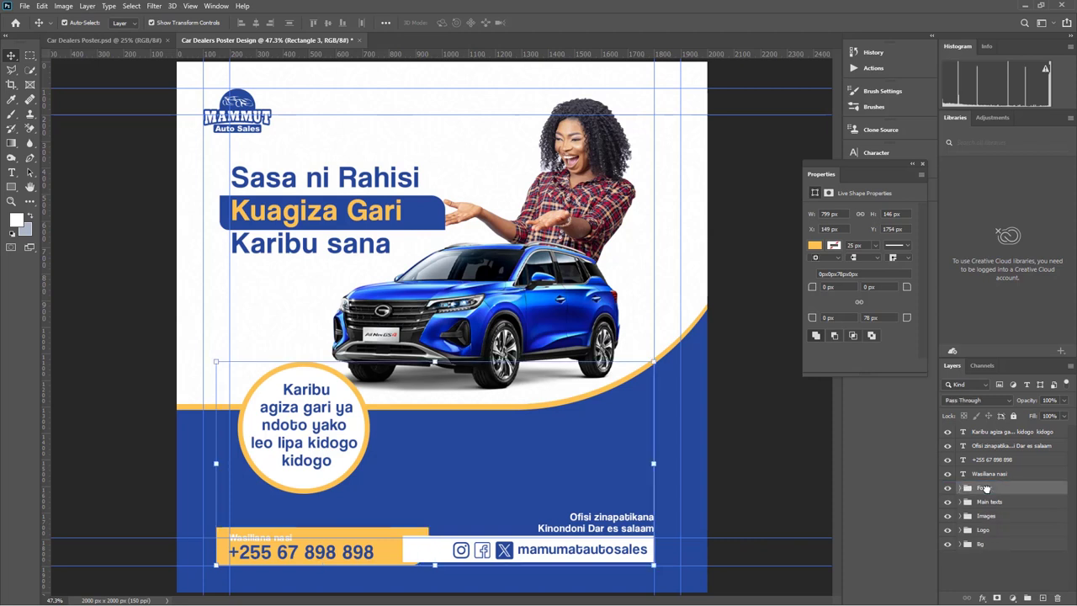
Move the footer rectangle, 'Wasiliana nasi', phone number and address layers into Footer
{"action": "left_click", "coordinate": [986, 488]}
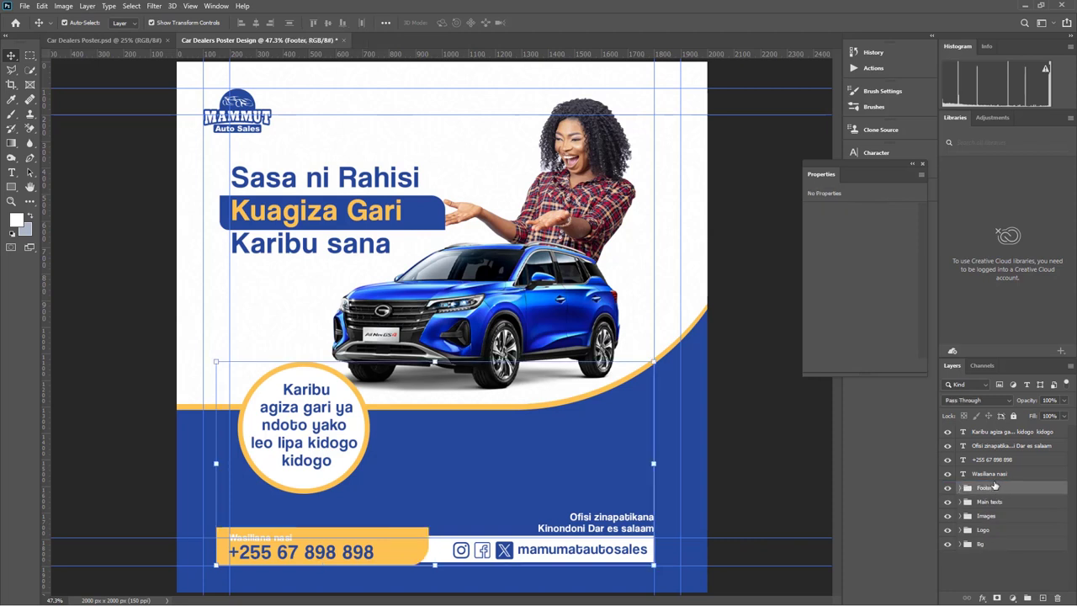
{"action": "left_click", "coordinate": [994, 476]}
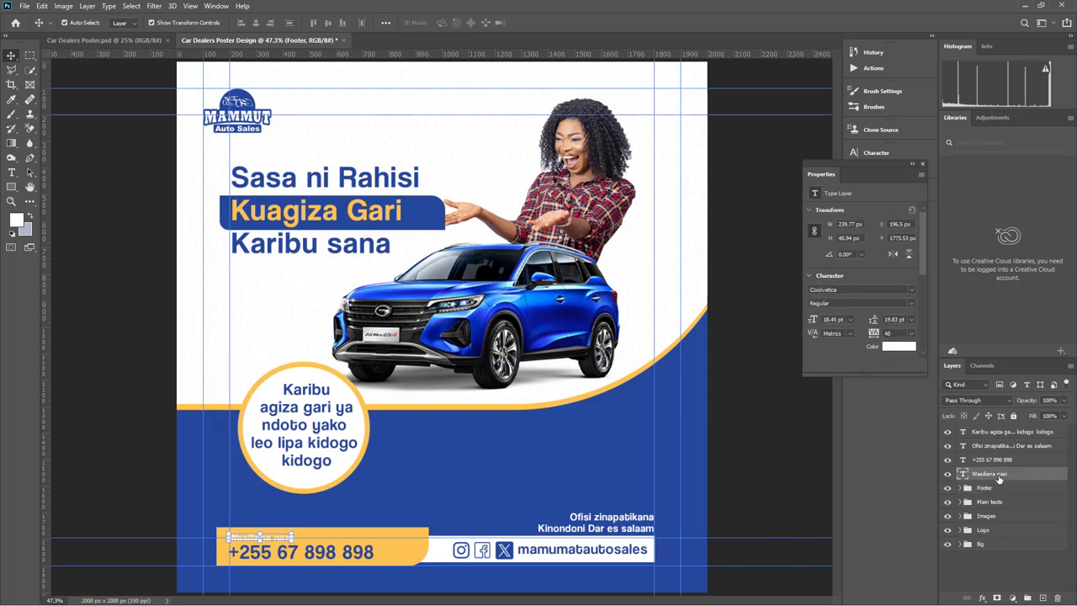
{"action": "left_click_drag", "start_coordinate": [985, 488], "coordinate": [983, 488]}
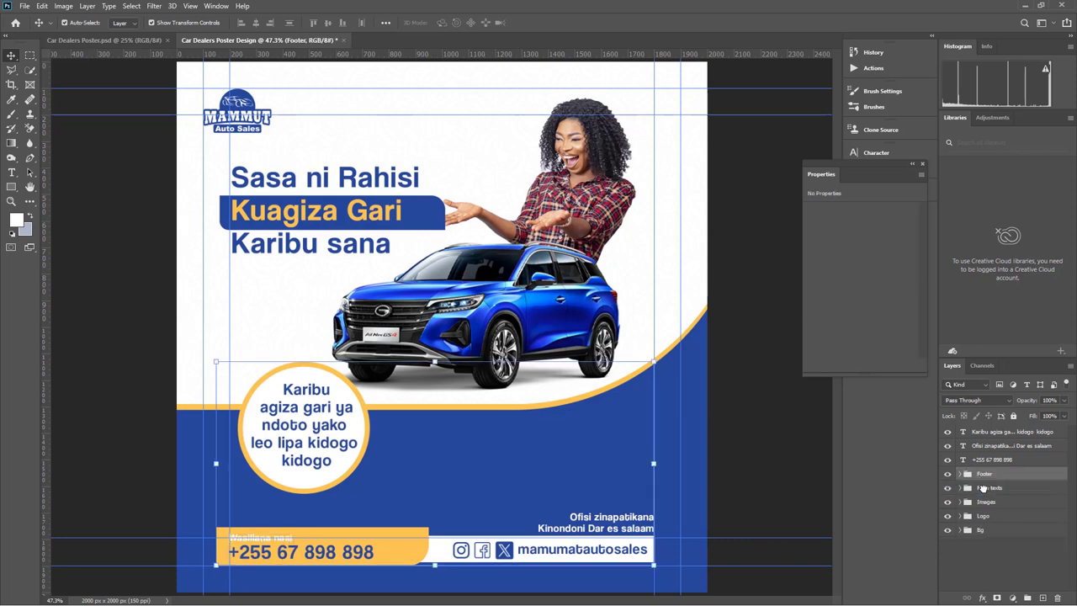
{"action": "left_click", "coordinate": [1000, 462]}
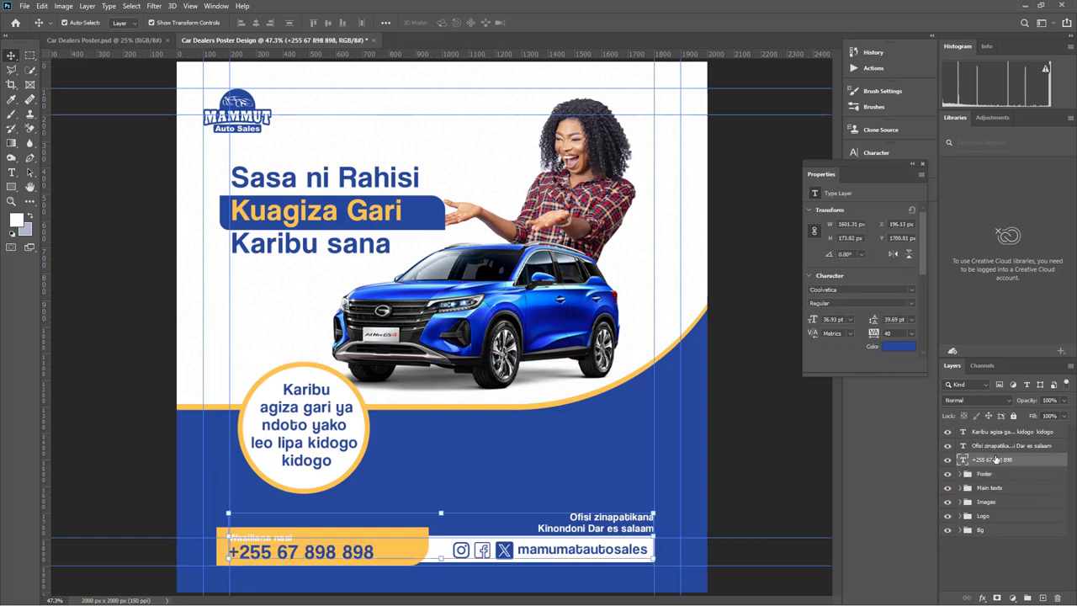
{"action": "left_click", "coordinate": [997, 451], "text": "shift"}
{"action": "left_click_drag", "start_coordinate": [996, 451], "coordinate": [990, 476]}
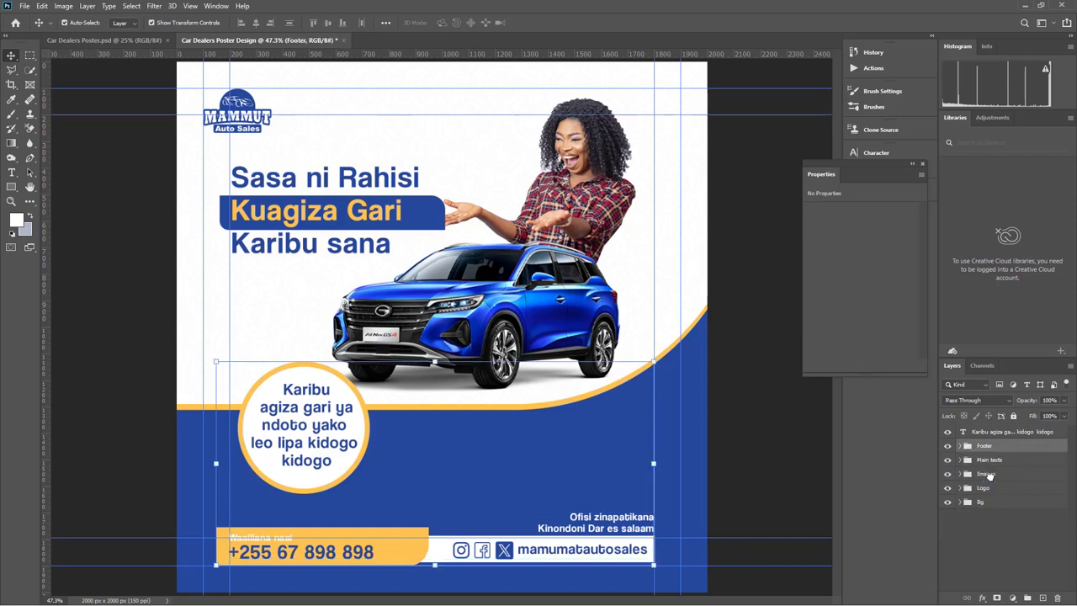
{"action": "left_click", "coordinate": [996, 432]}
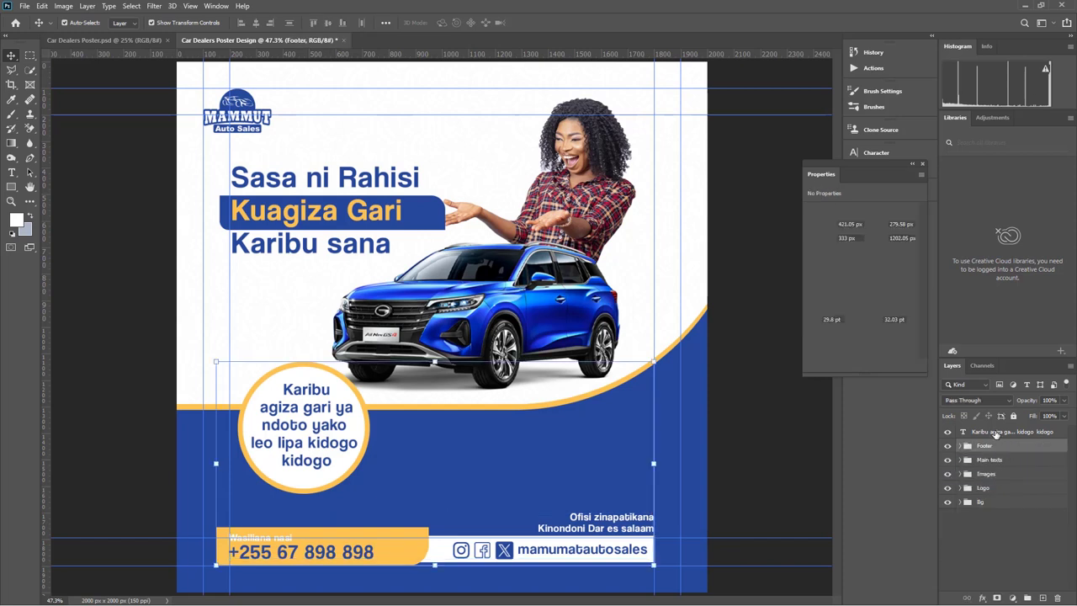
Move the circle shape beside the Karibu text and group both as Texts
{"action": "left_click", "coordinate": [947, 433]}
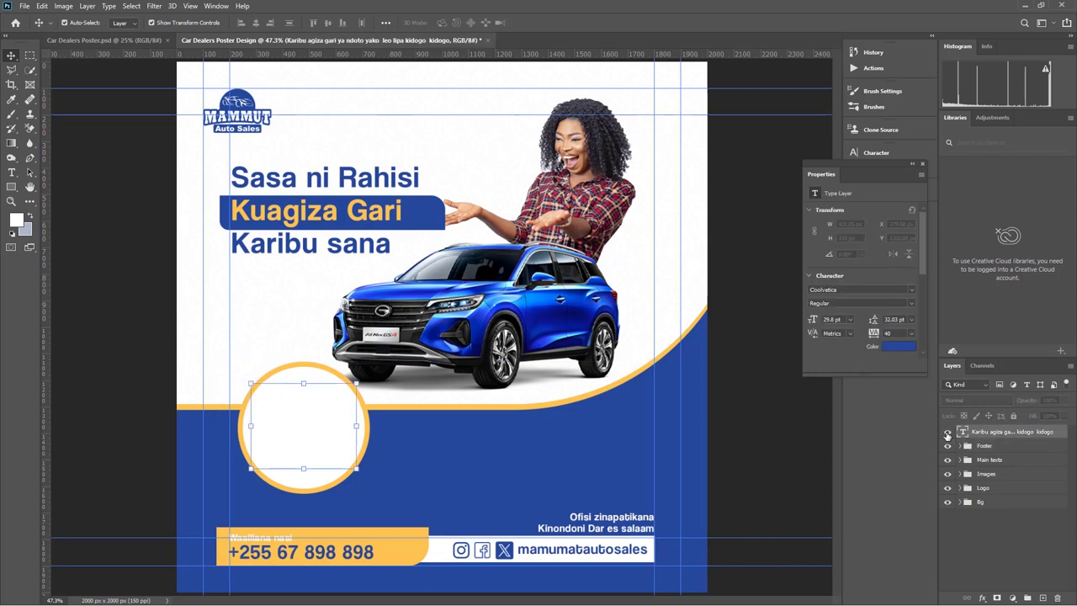
{"action": "left_click", "coordinate": [948, 433]}
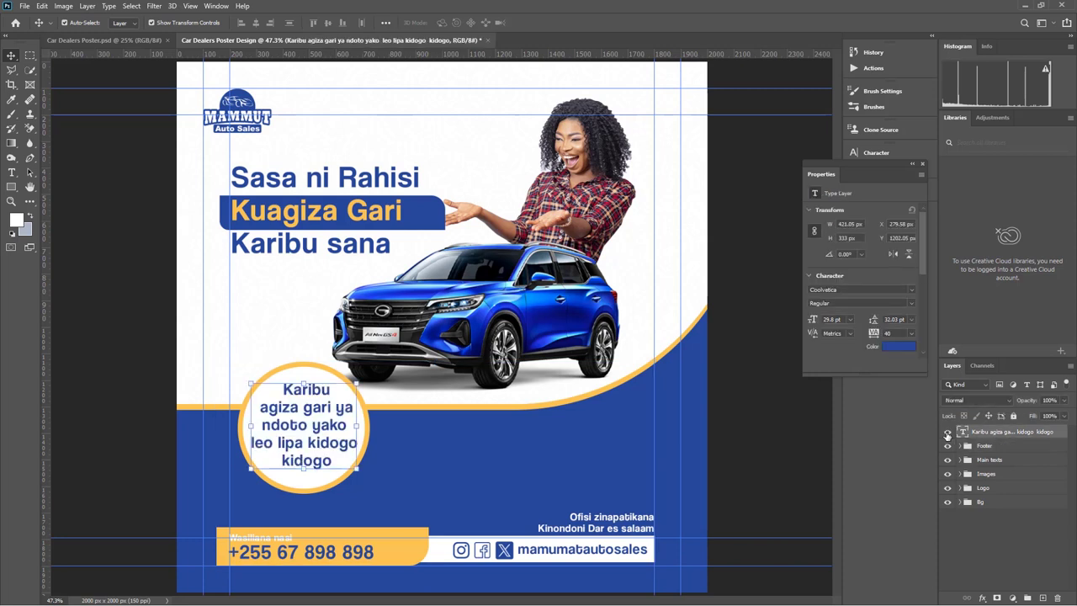
{"action": "left_click", "coordinate": [308, 374]}
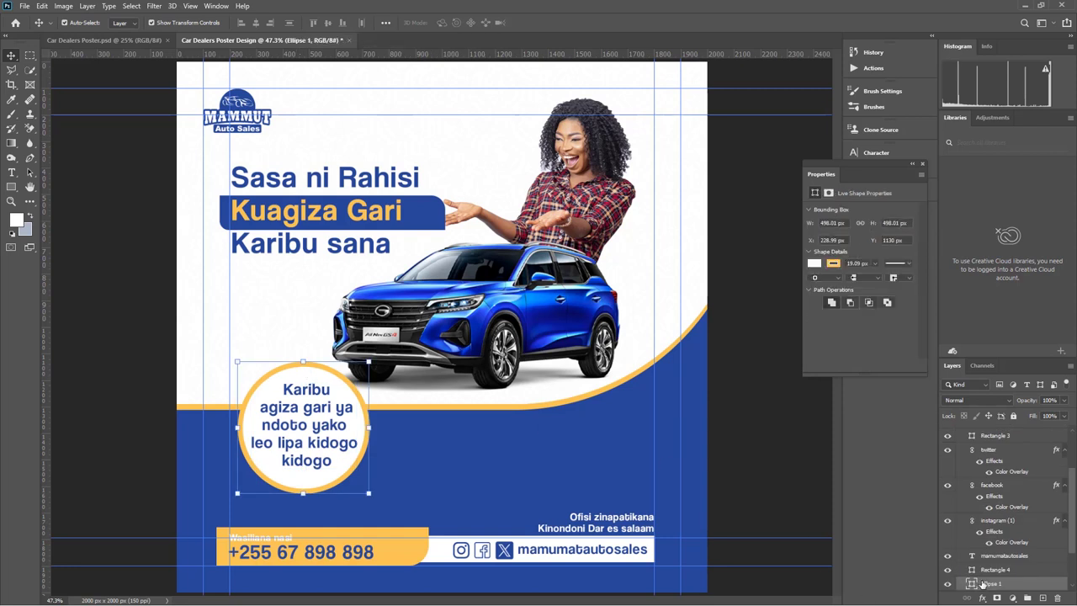
{"action": "scroll", "coordinate": [985, 580], "scroll_direction": "down", "scroll_amount": 5}
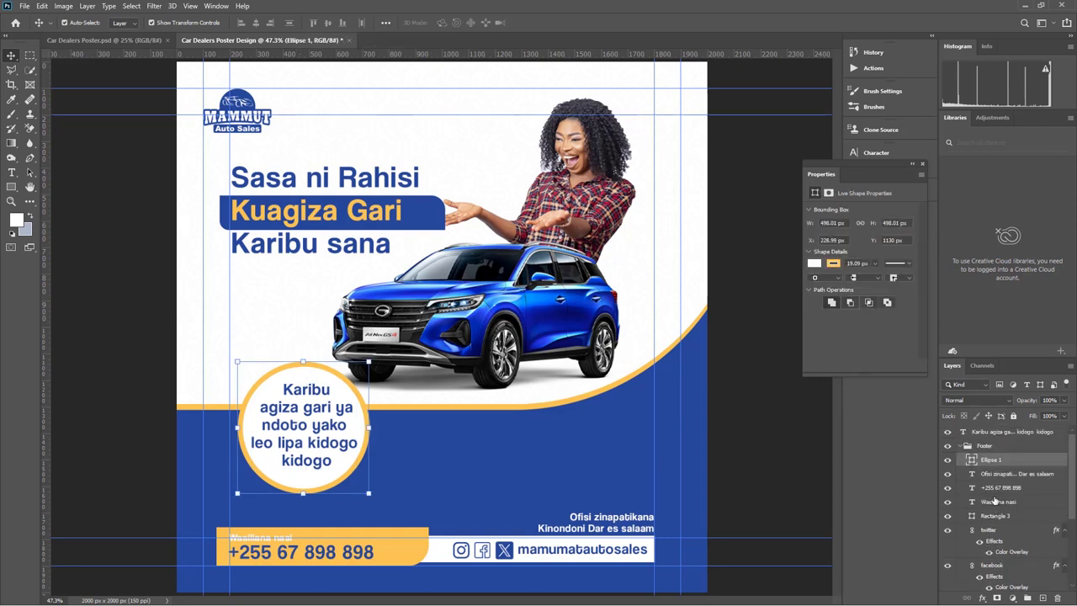
{"action": "left_click_drag", "start_coordinate": [991, 461], "coordinate": [988, 439]}
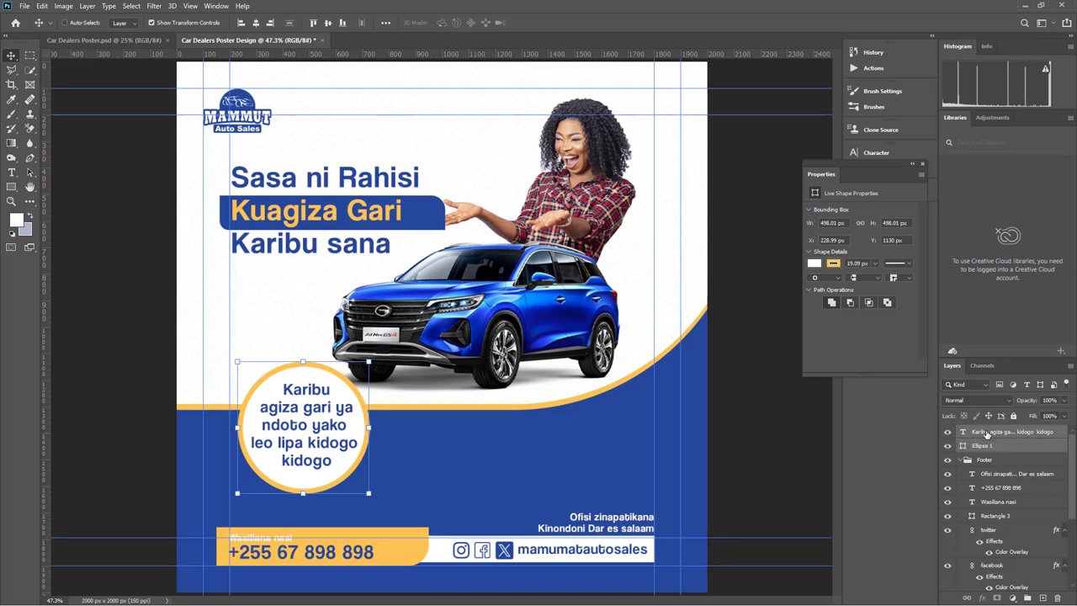
{"action": "key", "text": "ctrl+g"}
{"action": "double_click", "coordinate": [986, 432]}
{"action": "type", "text": "Texts"}
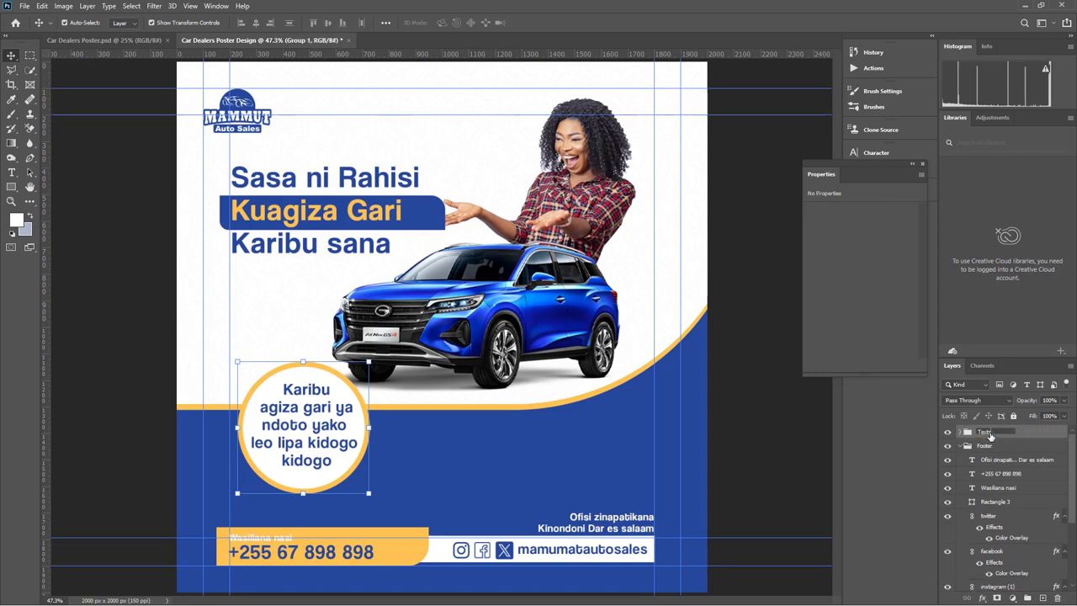
{"action": "key", "text": "Return"}
Collapse the Footer group and check the new Texts group's visibility
{"action": "left_click", "coordinate": [990, 447]}
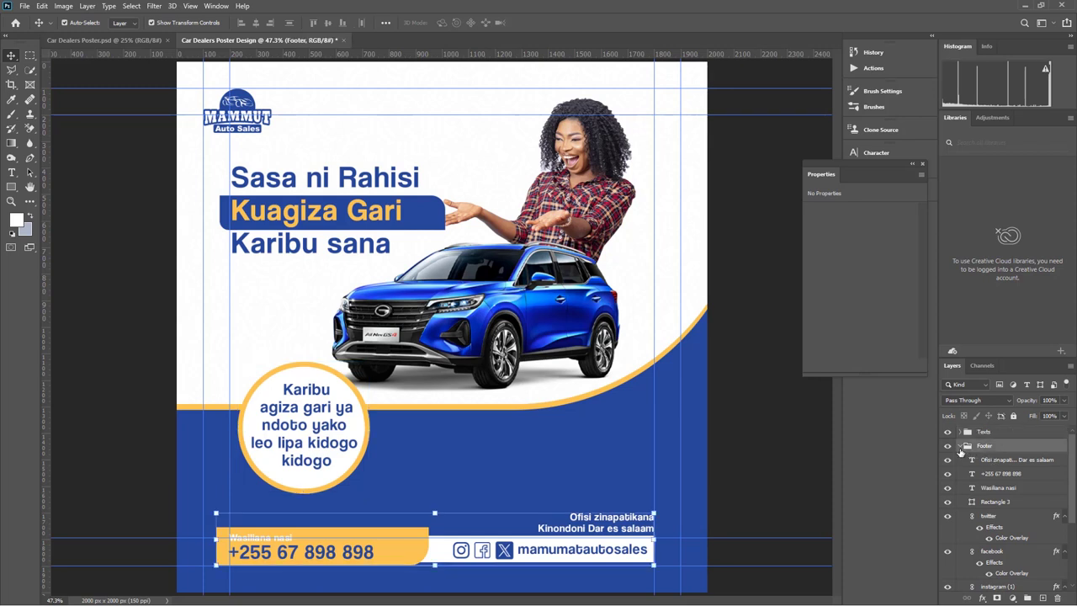
{"action": "left_click", "coordinate": [960, 447]}
{"action": "left_click", "coordinate": [984, 432]}
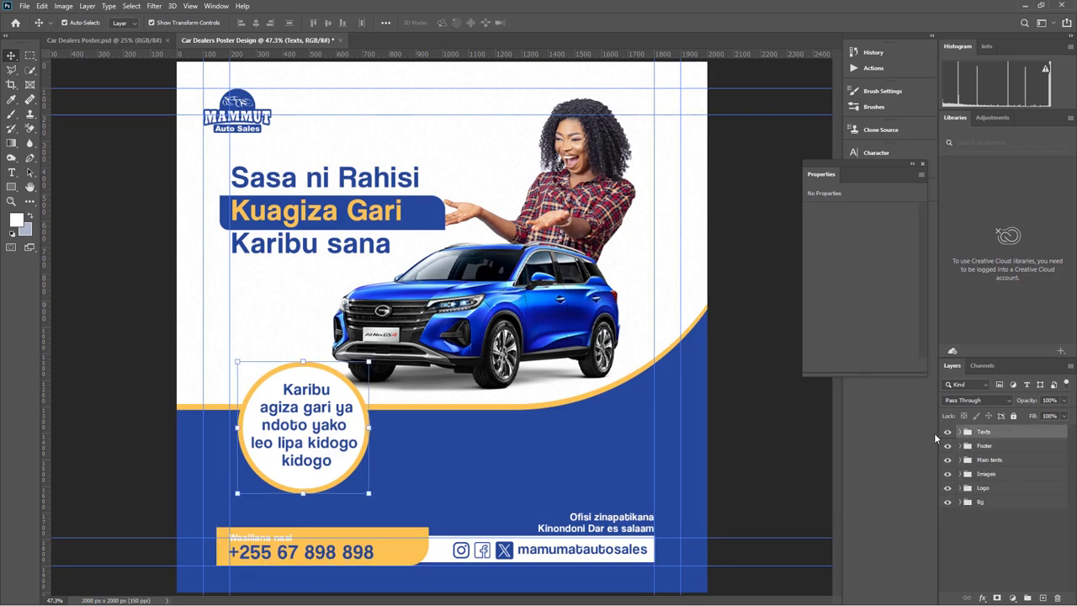
{"action": "left_click", "coordinate": [947, 433]}
{"action": "left_click", "coordinate": [947, 432]}
{"action": "left_click", "coordinate": [1005, 536]}
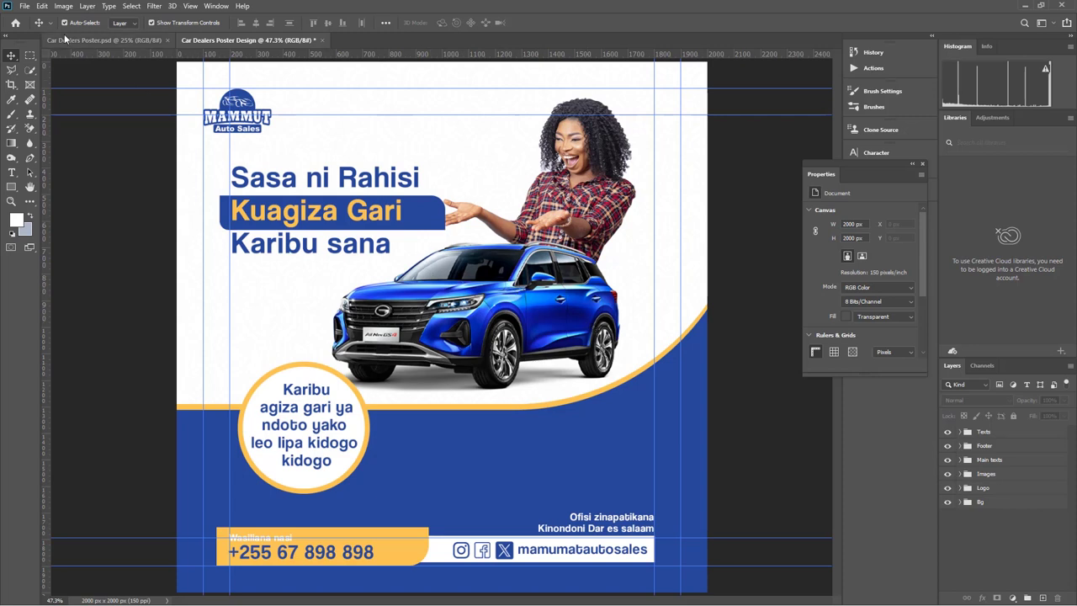
{"action": "left_click", "coordinate": [25, 6]}
Export the poster as a 2000×2000 JPG at 100% quality
{"action": "mouse_move", "coordinate": [139, 169]}
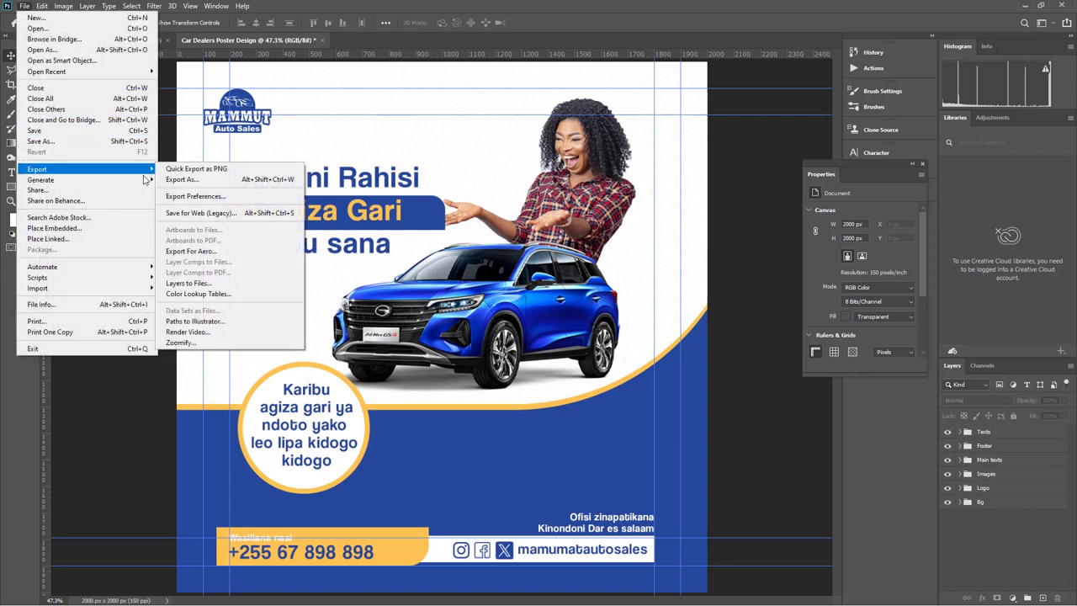
{"action": "left_click", "coordinate": [187, 181]}
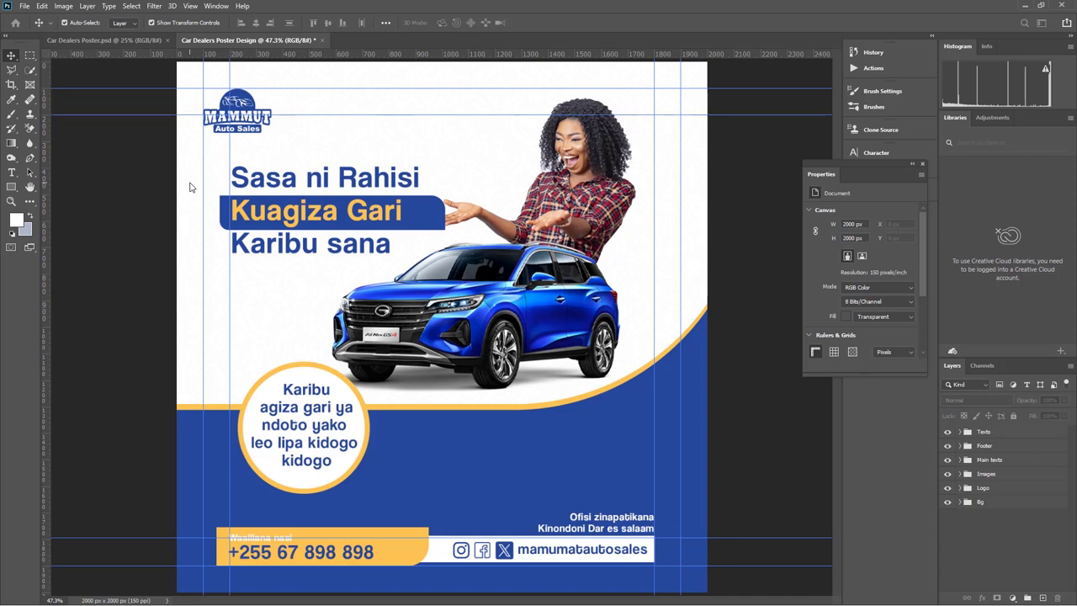
{"action": "key", "text": "alt+shift+ctrl+w"}
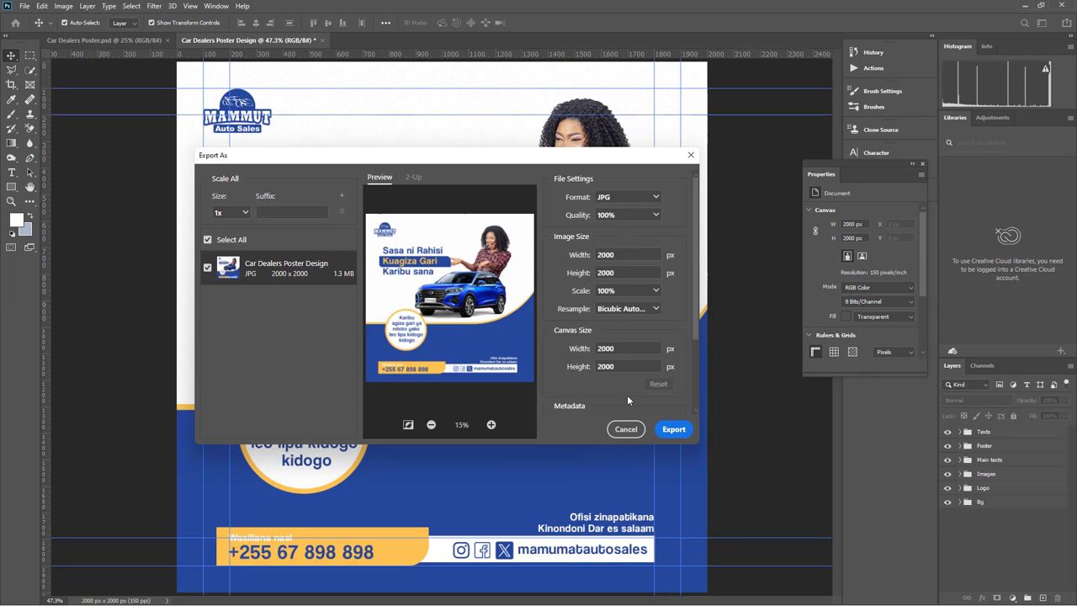
{"action": "left_click", "coordinate": [673, 430]}
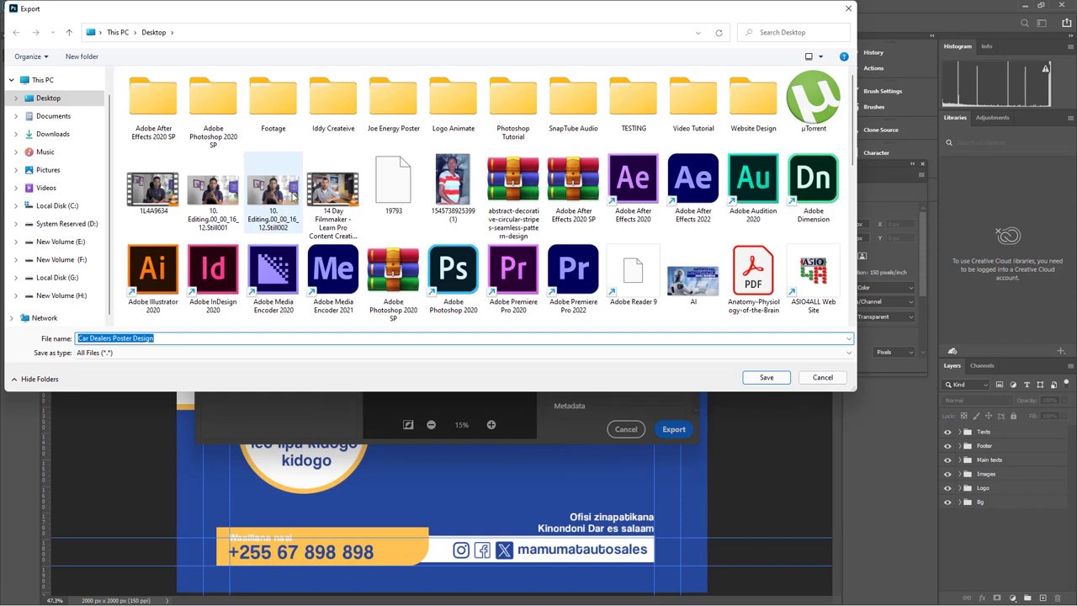
Save it as 'Car Dealers Poster Design Tuts' in Photoshop Tutorial > Car Dealers Poster
{"action": "double_click", "coordinate": [515, 84]}
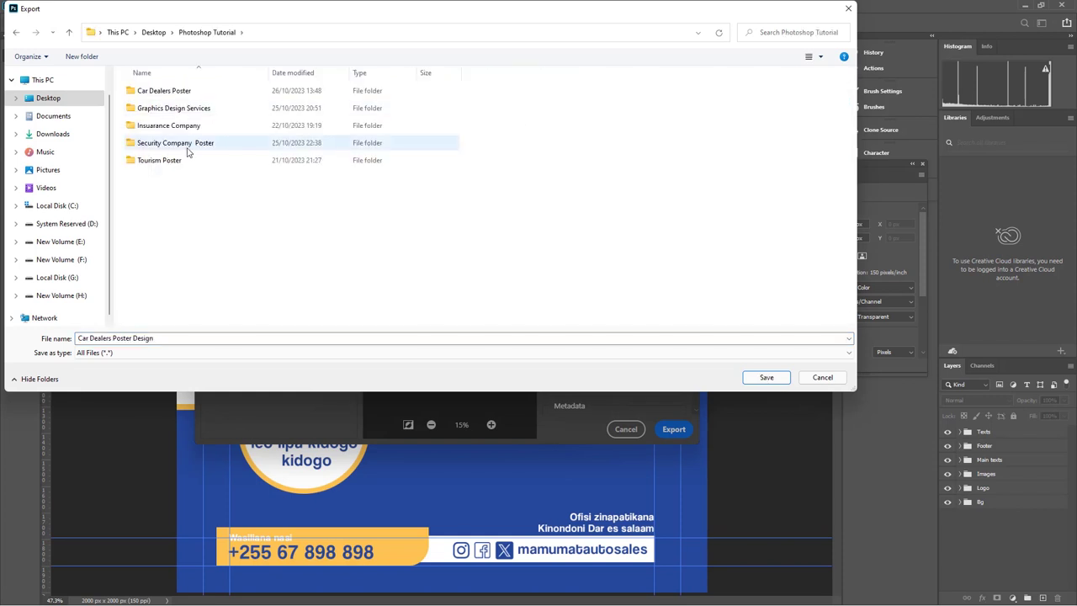
{"action": "double_click", "coordinate": [165, 90]}
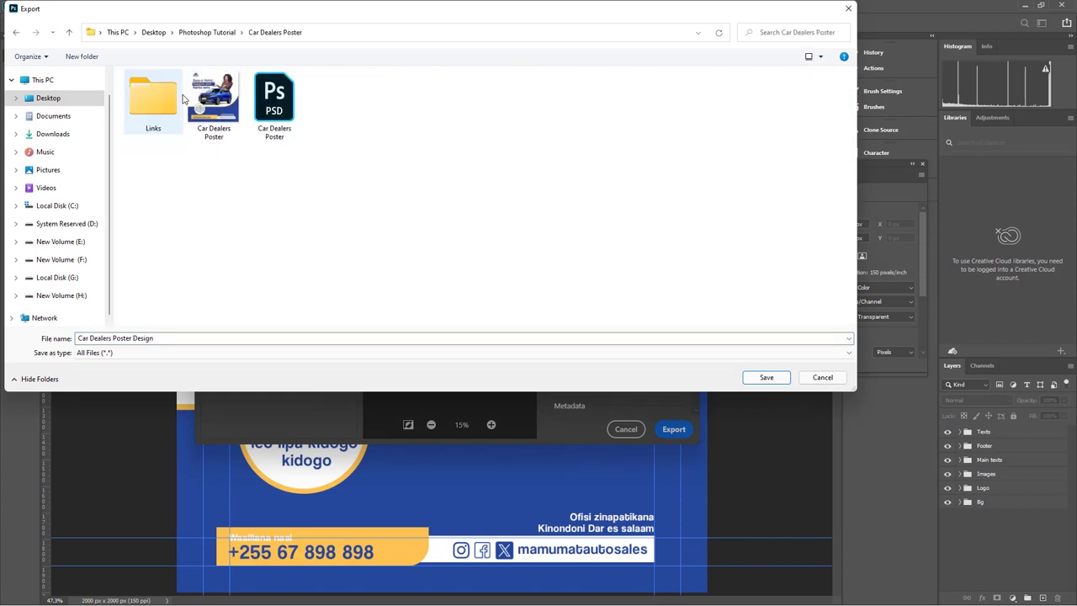
{"action": "left_click", "coordinate": [176, 338]}
{"action": "double_click", "coordinate": [177, 338]}
{"action": "key", "text": "BackSpace"}
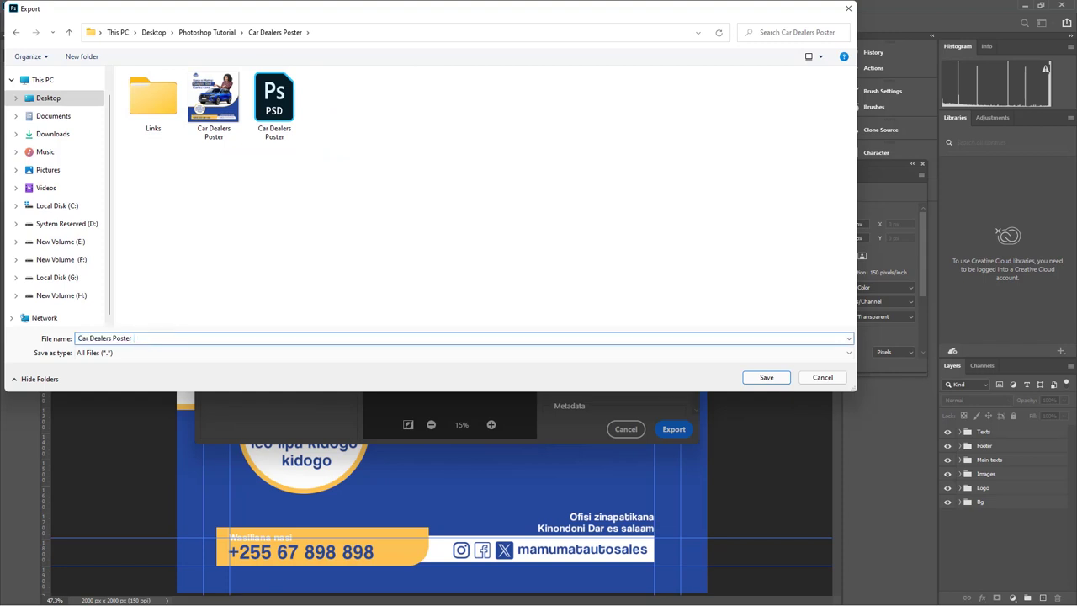
{"action": "key", "text": "ctrl+z"}
{"action": "key", "text": "End"}
{"action": "type", "text": "tU"}
{"action": "key", "text": "BackSpace"}
{"action": "key", "text": "BackSpace"}
{"action": "type", "text": "Tuts"}
{"action": "key", "text": "Return"}
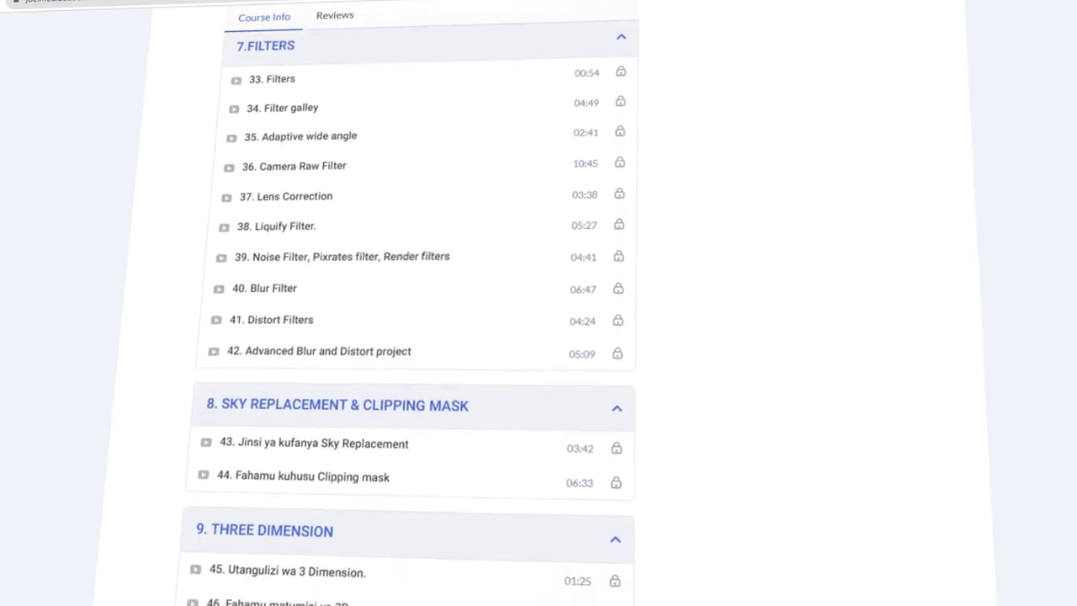
Scroll the course page's lesson list down to the Design Projects section
{"action": "scroll", "coordinate": [412, 337], "scroll_direction": "down", "scroll_amount": 4}
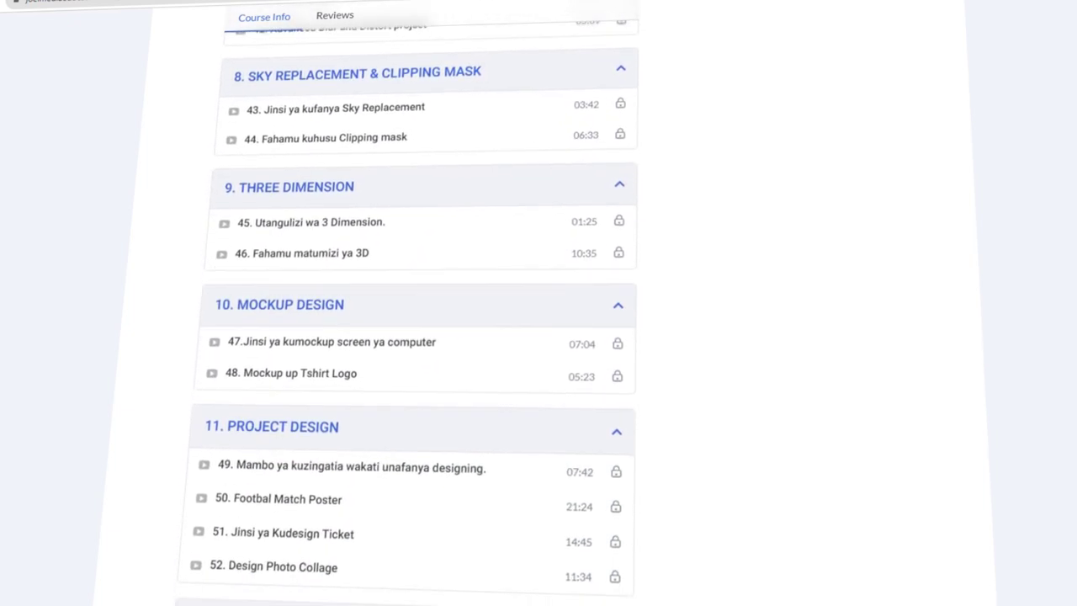
{"action": "scroll", "coordinate": [412, 336], "scroll_direction": "down", "scroll_amount": 4}
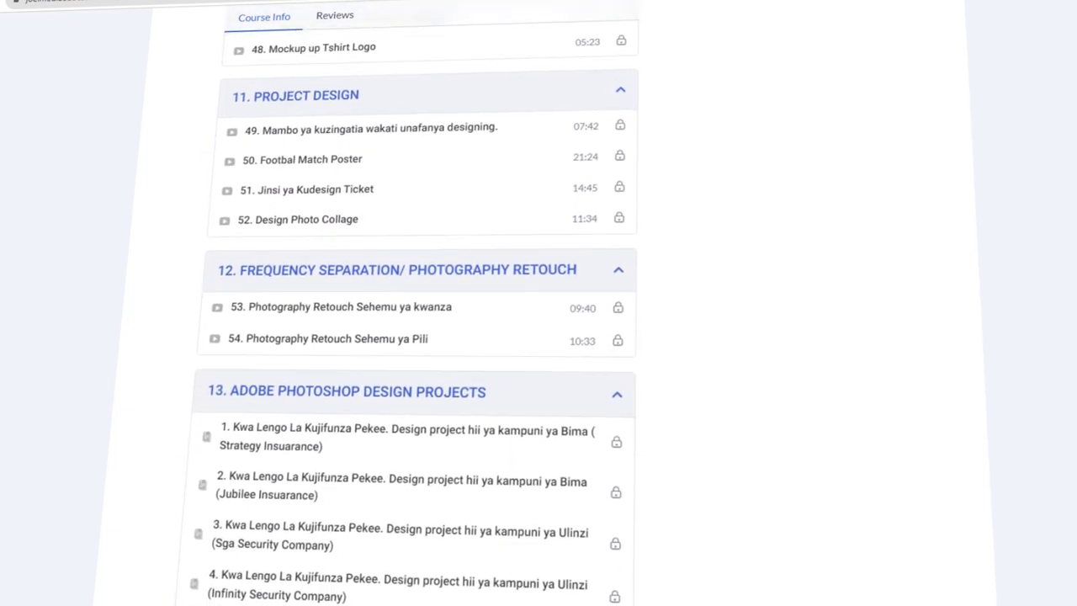